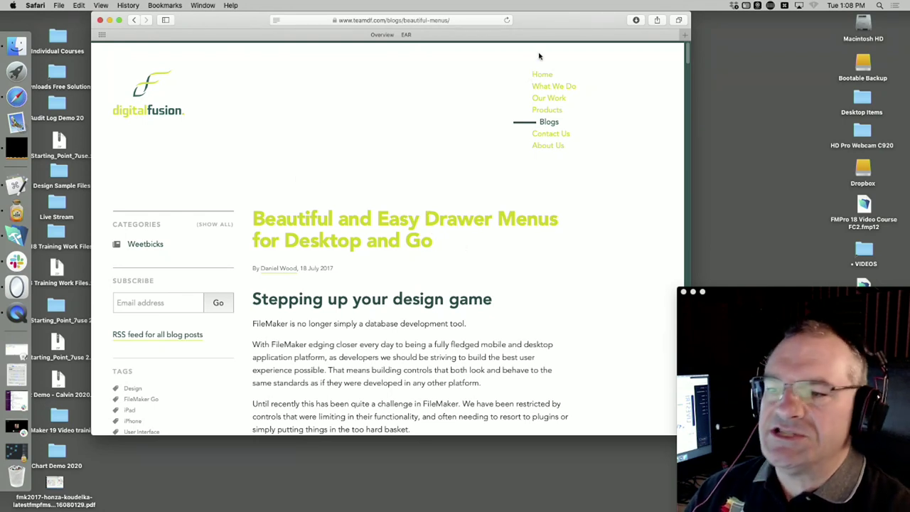
Move the browser window down to clear the desktop and place BeautifulMenus.fmp12 in the open area below the PDF file
left_click_drag(540, 22, 533, 22)
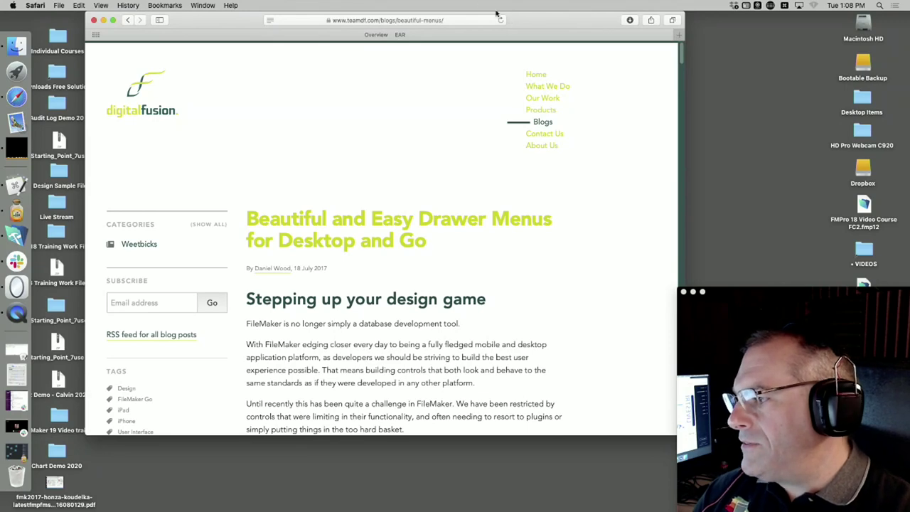
left_click_drag(553, 26, 532, 483)
left_click_drag(740, 291, 751, 475)
left_click_drag(778, 321, 266, 112)
left_click_drag(795, 474, 784, 274)
left_click_drag(531, 476, 585, 168)
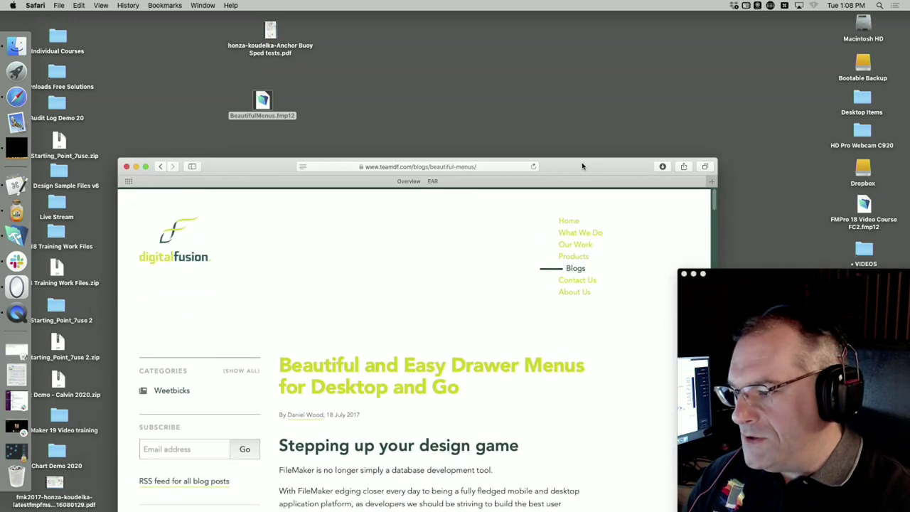
left_click(453, 167)
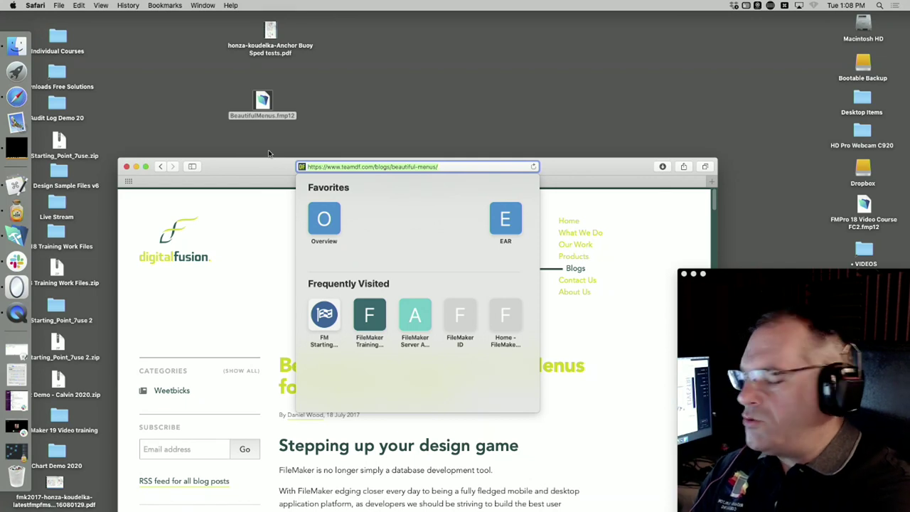
Open BeautifulMenus.fmp12 in FileMaker Pro Advanced, reposition its window, and put away the browser window behind it
double_click(265, 109)
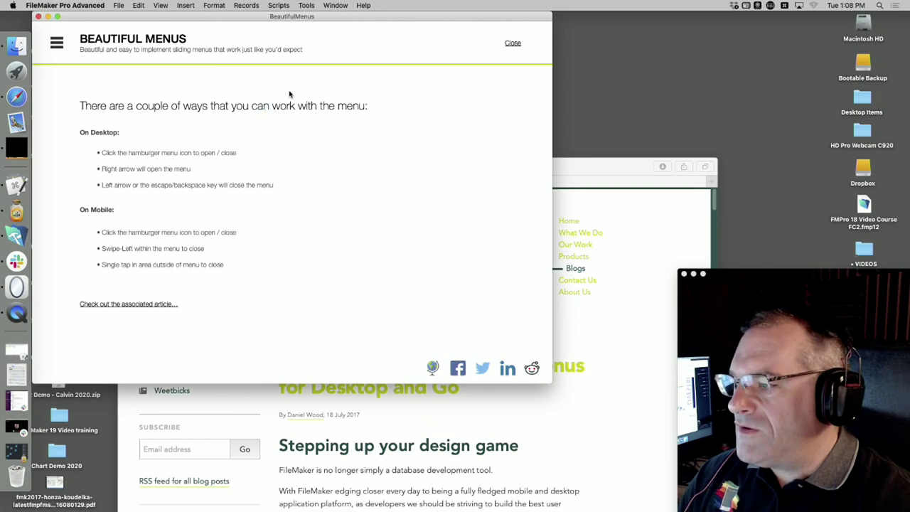
left_click_drag(290, 17, 397, 22)
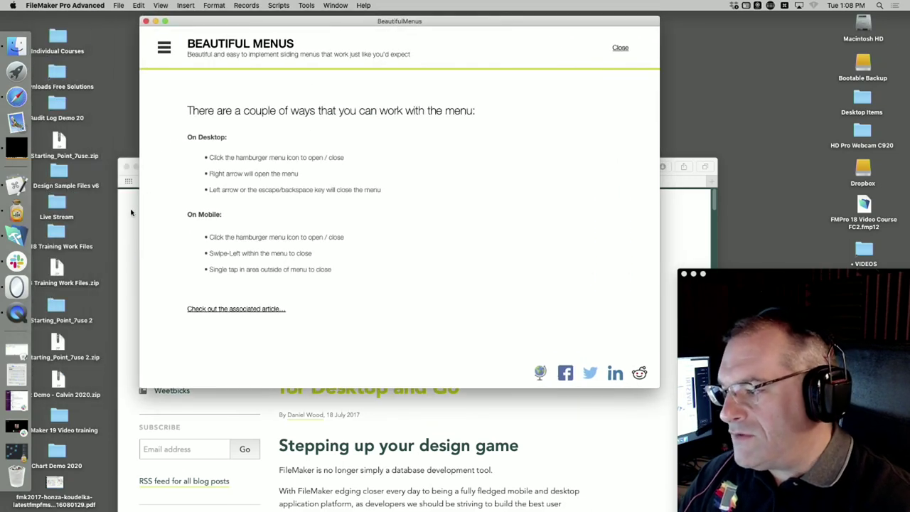
left_click(131, 212)
left_click(135, 166)
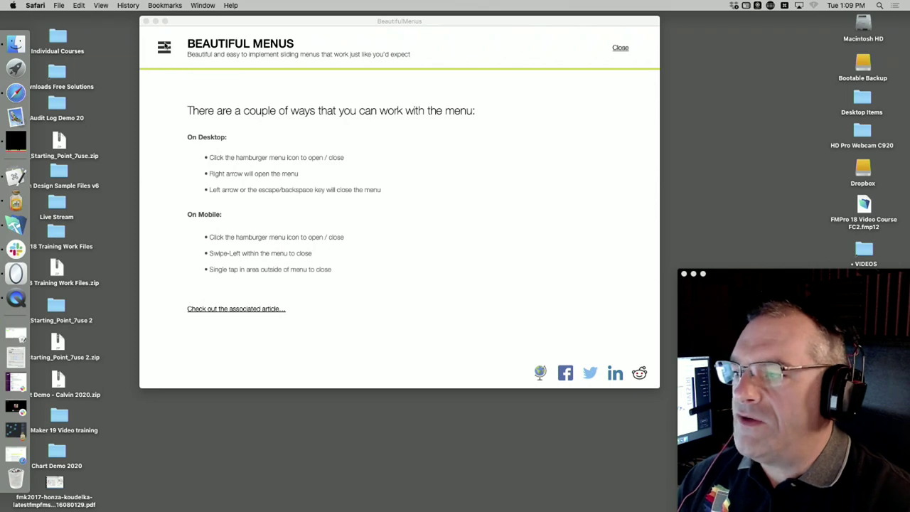
Test the Beautiful Menus drawer by sliding it open and closed several times with its hamburger icon
left_click(166, 50)
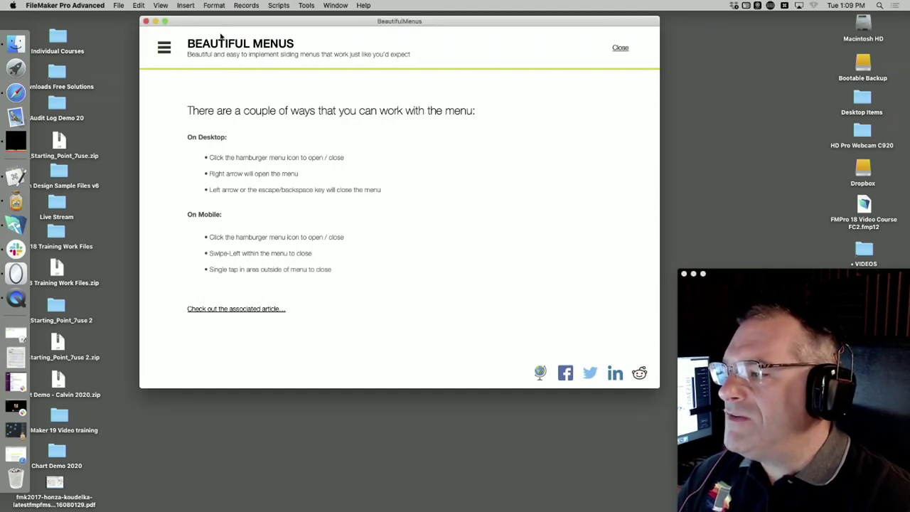
left_click(163, 51)
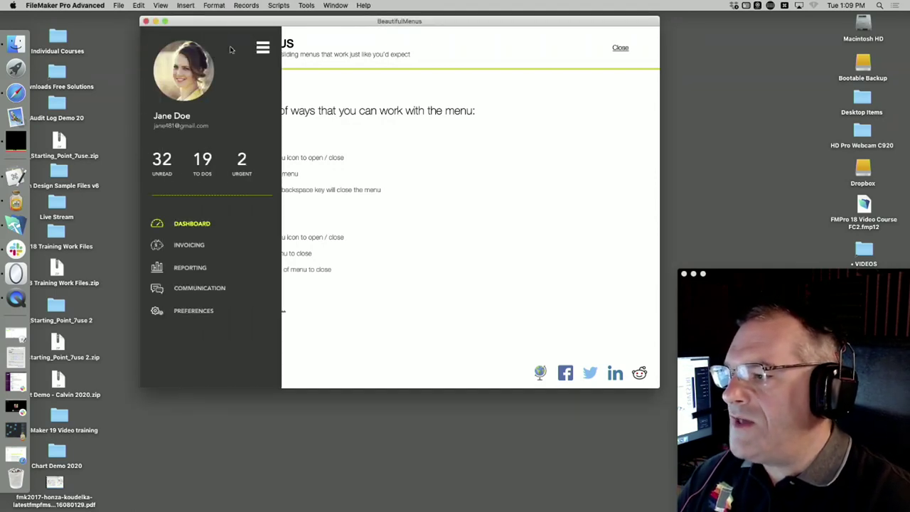
left_click(263, 47)
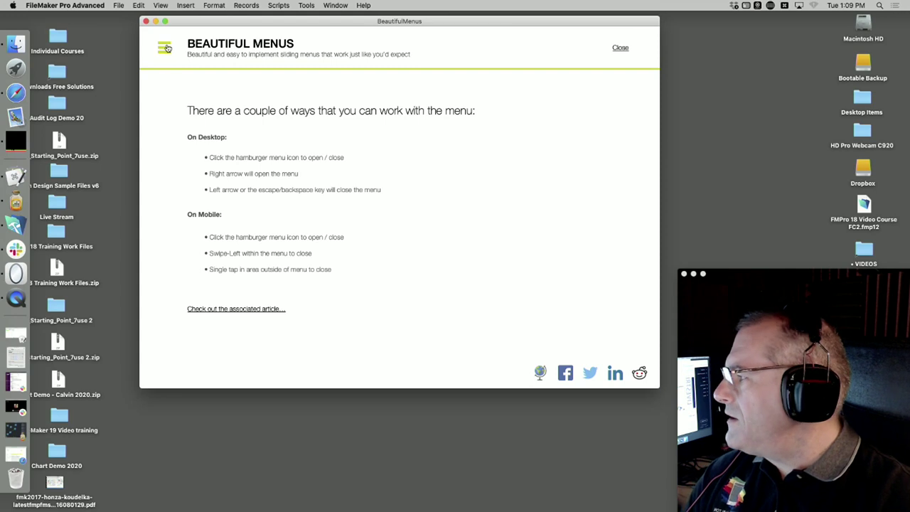
left_click(165, 48)
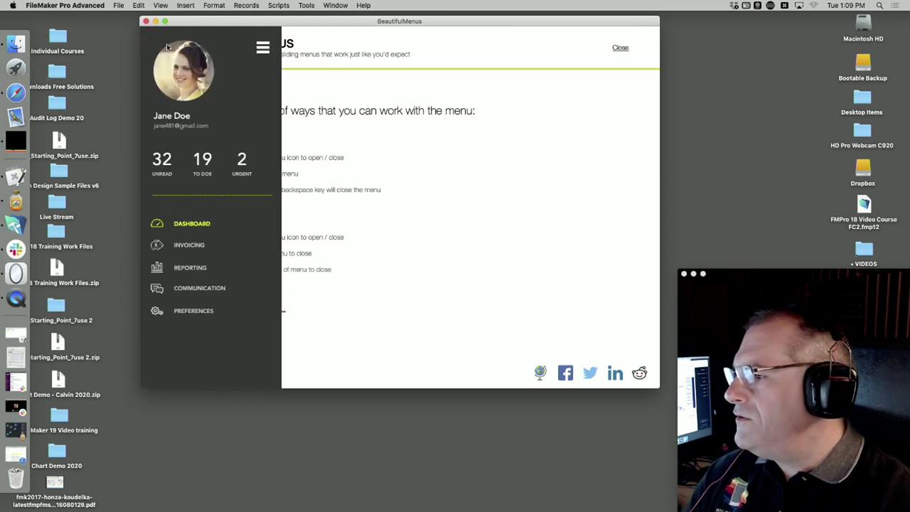
left_click(265, 49)
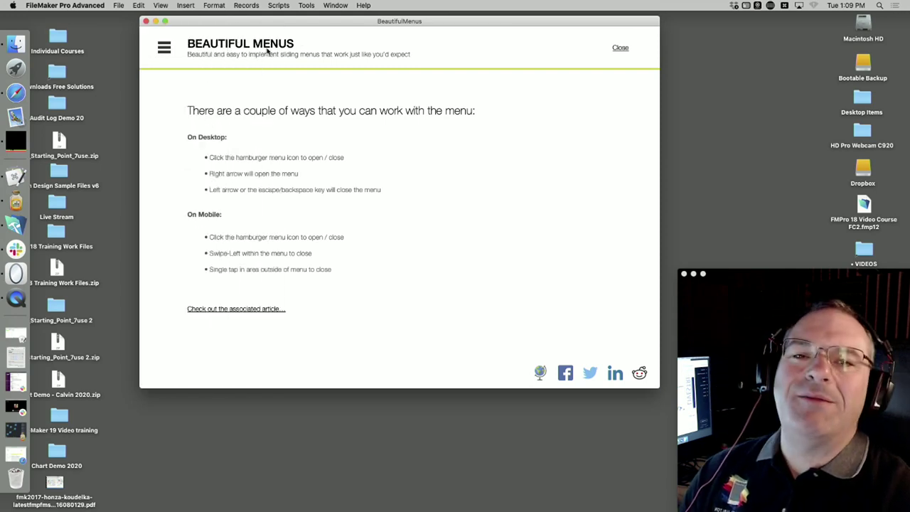
left_click(164, 47)
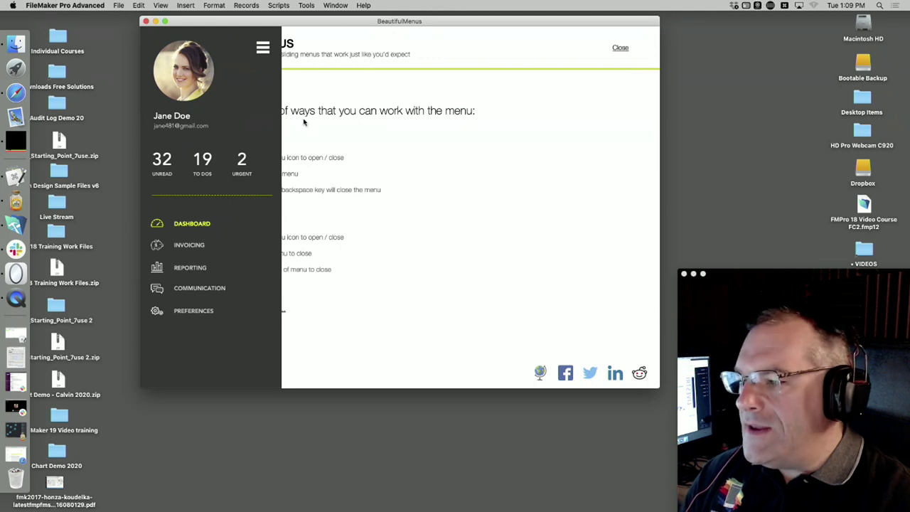
left_click(262, 48)
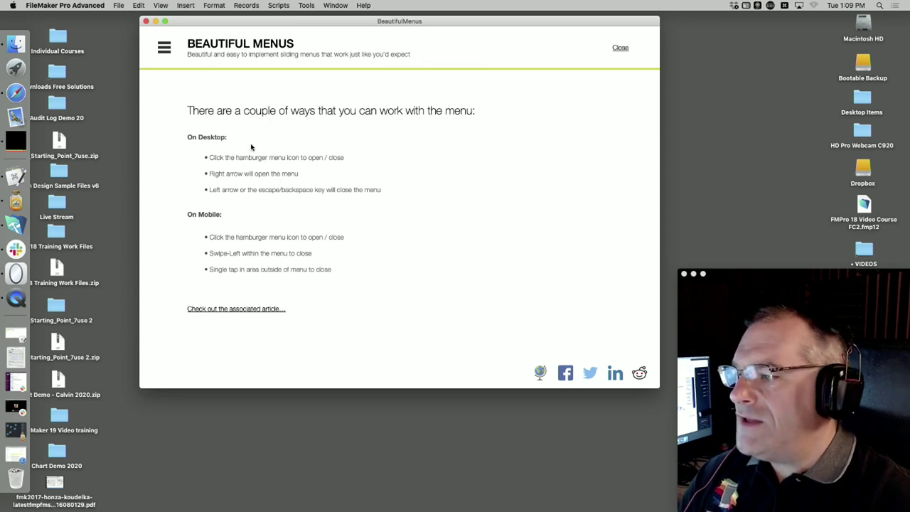
left_click(162, 51)
left_click(264, 49)
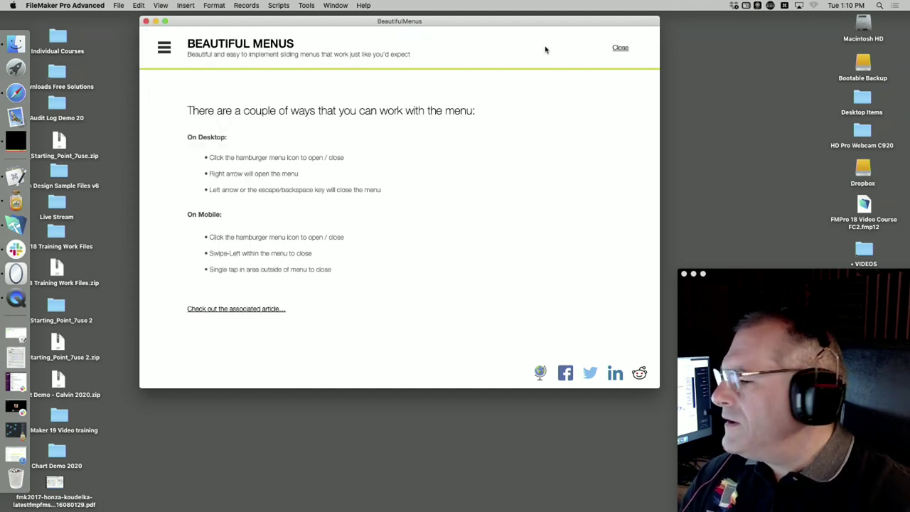
left_click(166, 50)
left_click(270, 51)
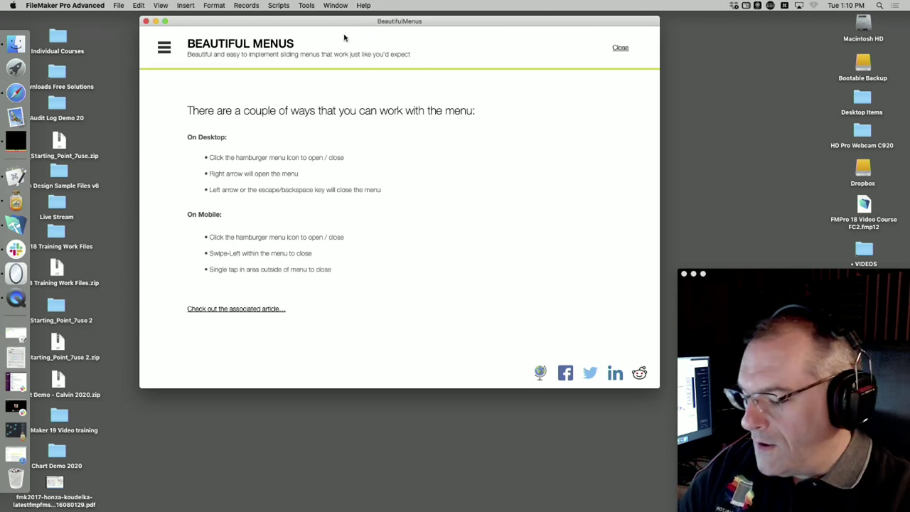
Examine the drawer's slide control in Layout mode, going through the menu.default, menu.on and menu.off panels and the hamburger button inside menu.on
key("super+l")
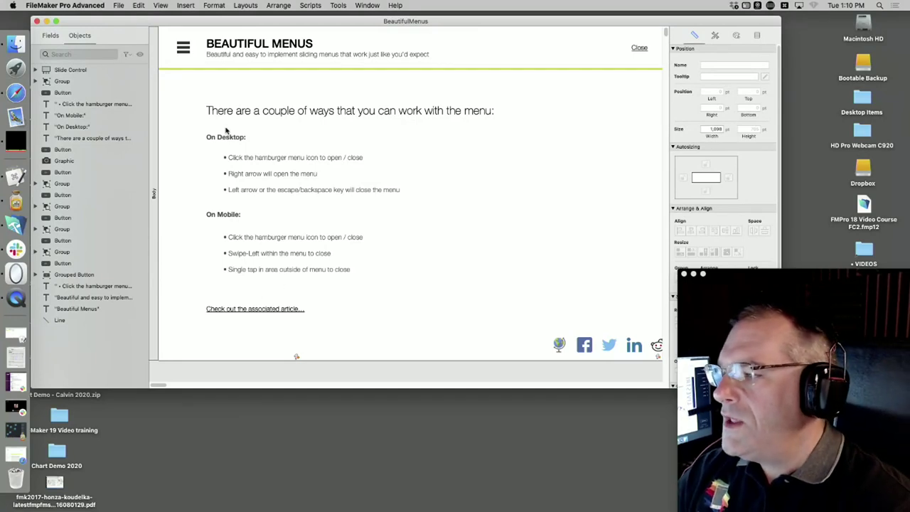
left_click(179, 49)
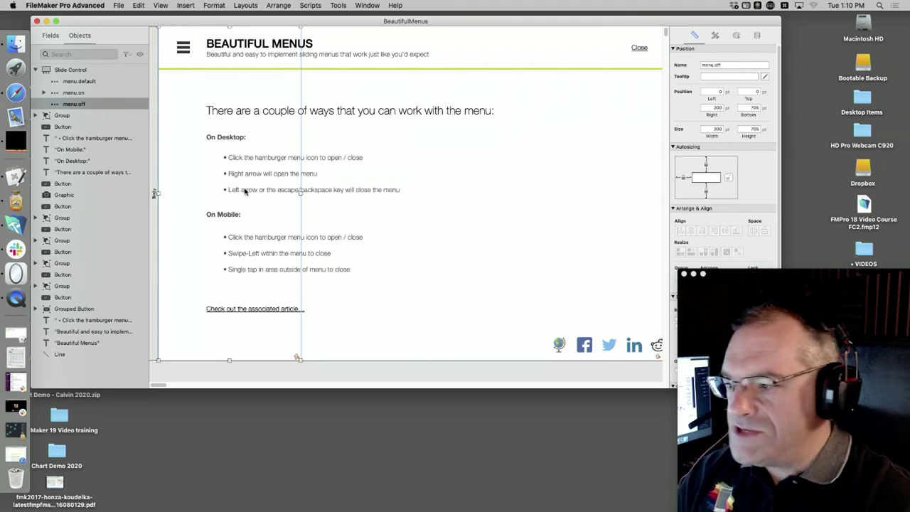
double_click(187, 55)
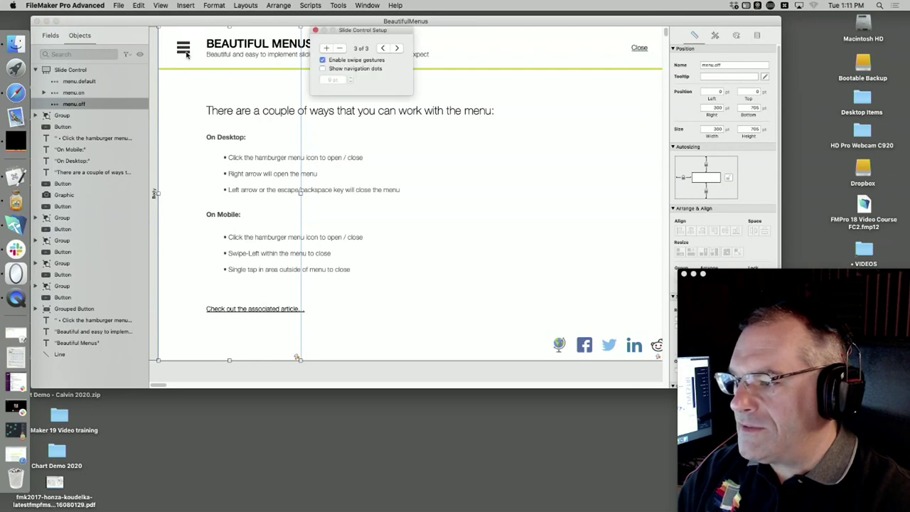
left_click(382, 48)
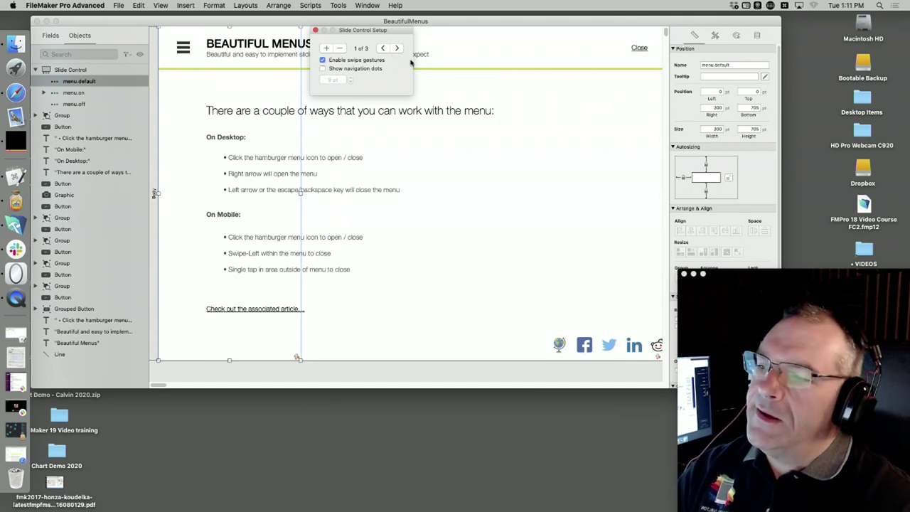
left_click(398, 48)
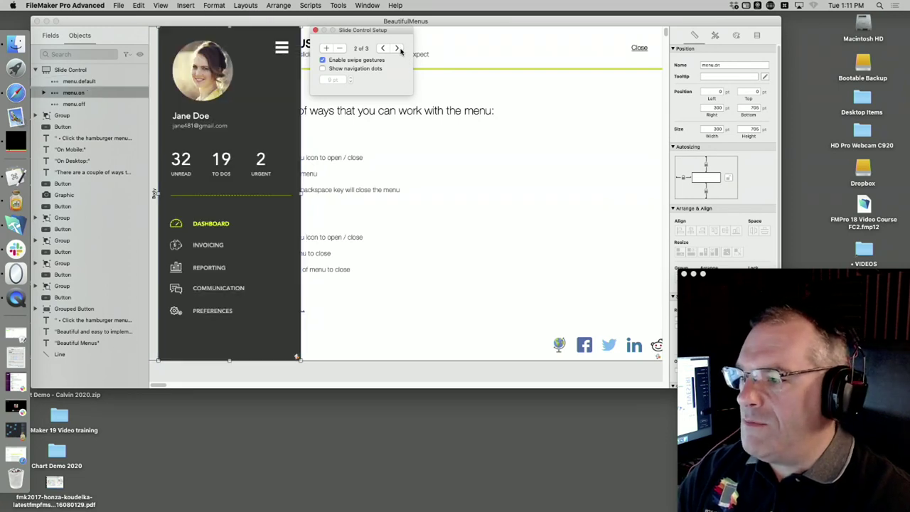
left_click(399, 48)
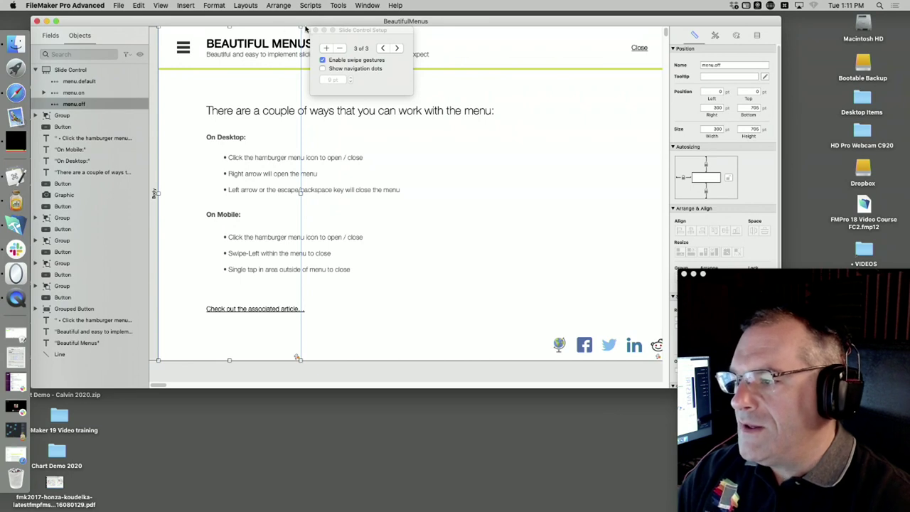
left_click(315, 31)
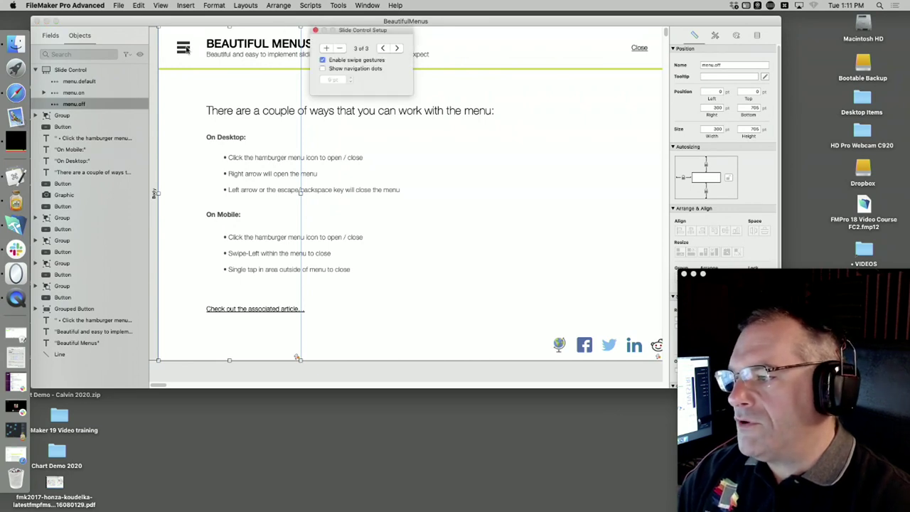
left_click(188, 50)
left_click(383, 49)
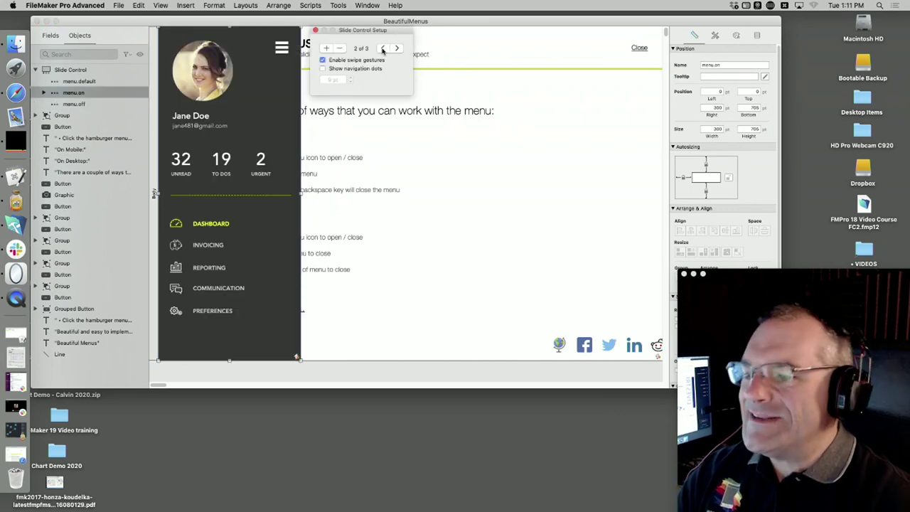
left_click(269, 171)
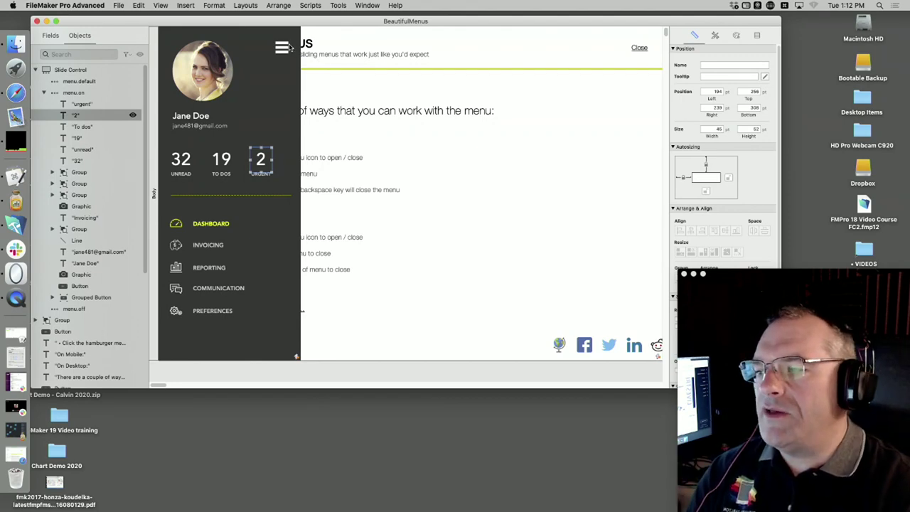
left_click(289, 47)
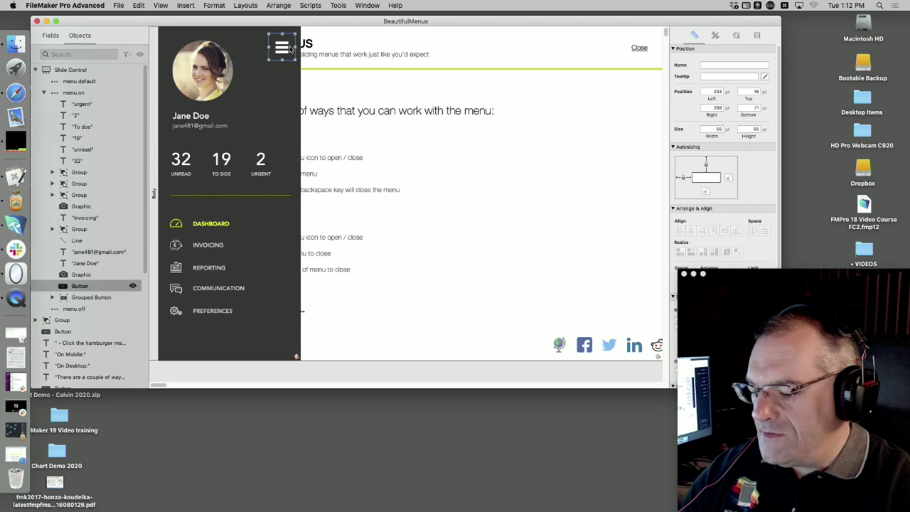
Return the layout to Browse mode and close the file, and move BeautifulMenus.fmp12 beside the PDF on the desktop
key("super+b")
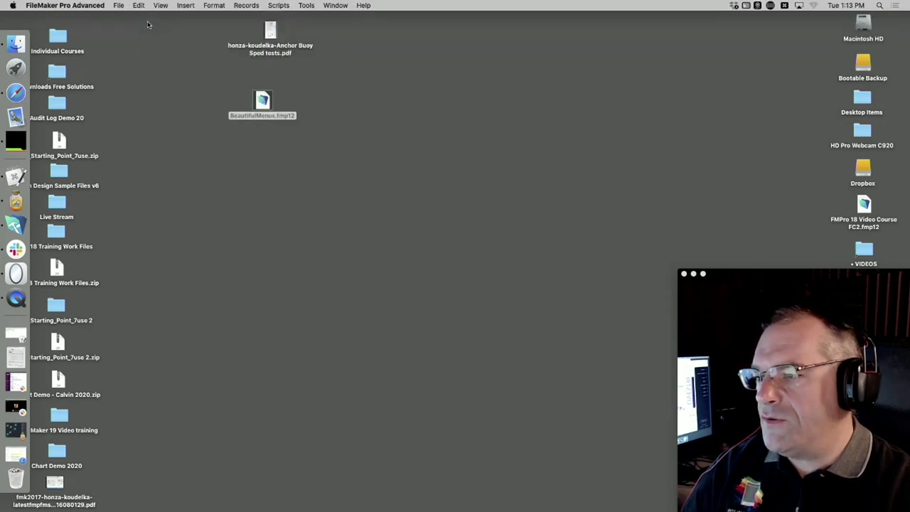
left_click(146, 22)
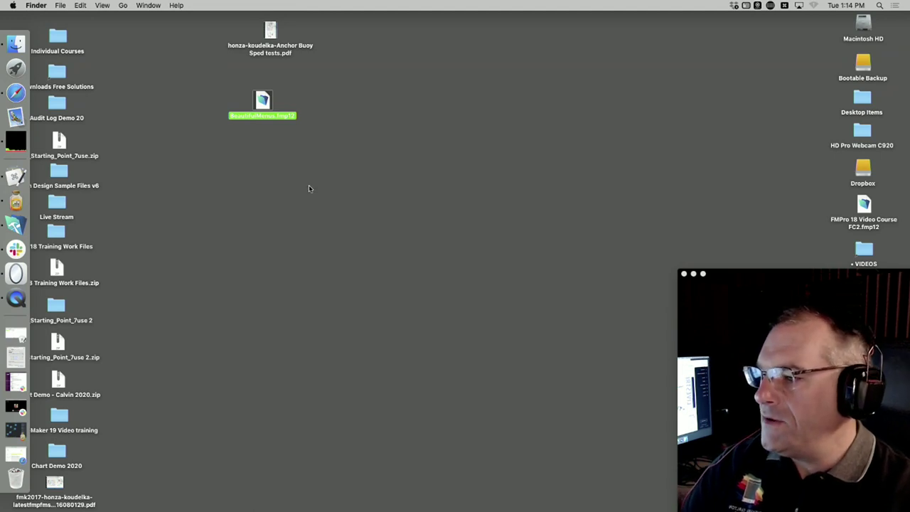
left_click_drag(264, 107, 360, 35)
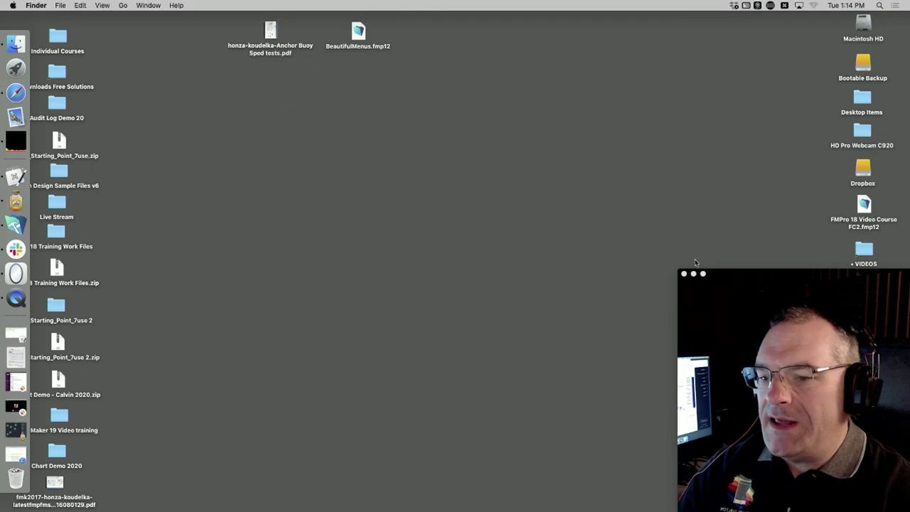
mouse_move(735, 275)
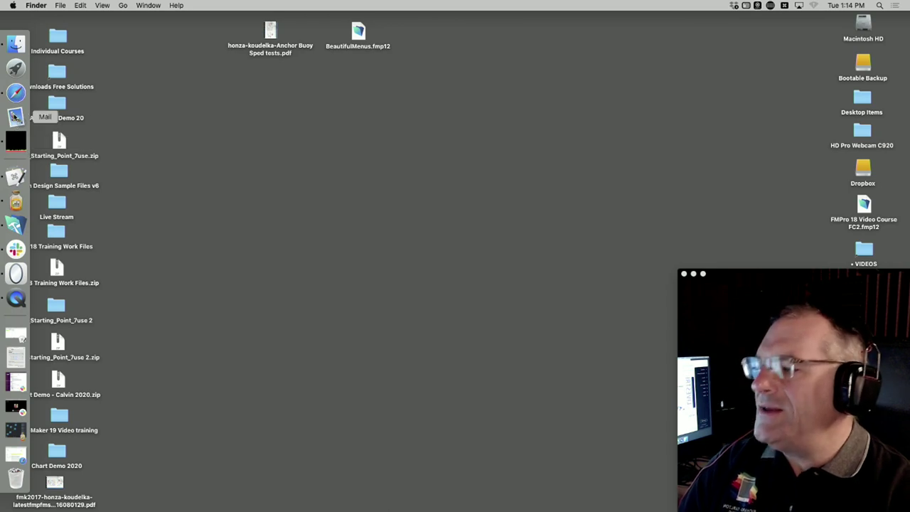
Create a blank FileMaker database named Test.fmp12 on the Desktop and review its table and default fields
left_click(15, 224)
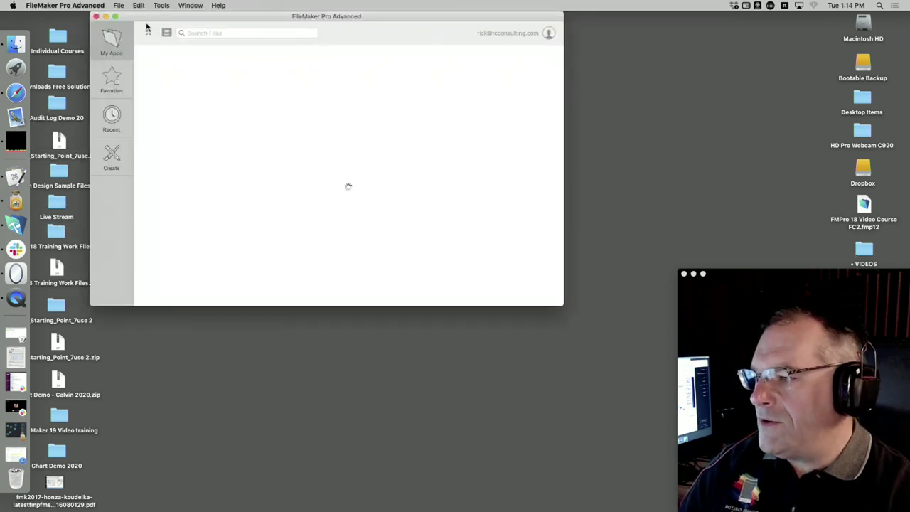
left_click(97, 17)
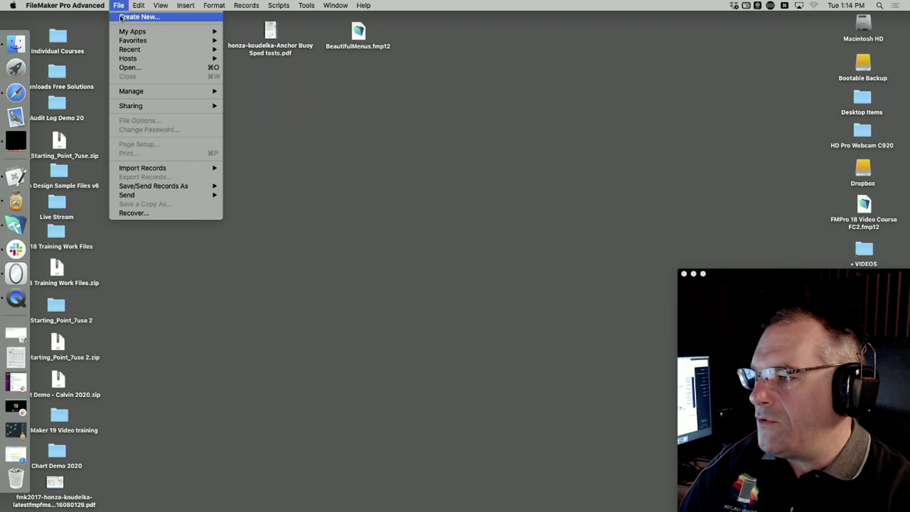
left_click(137, 16)
left_click(486, 289)
type("Test.fmp12")
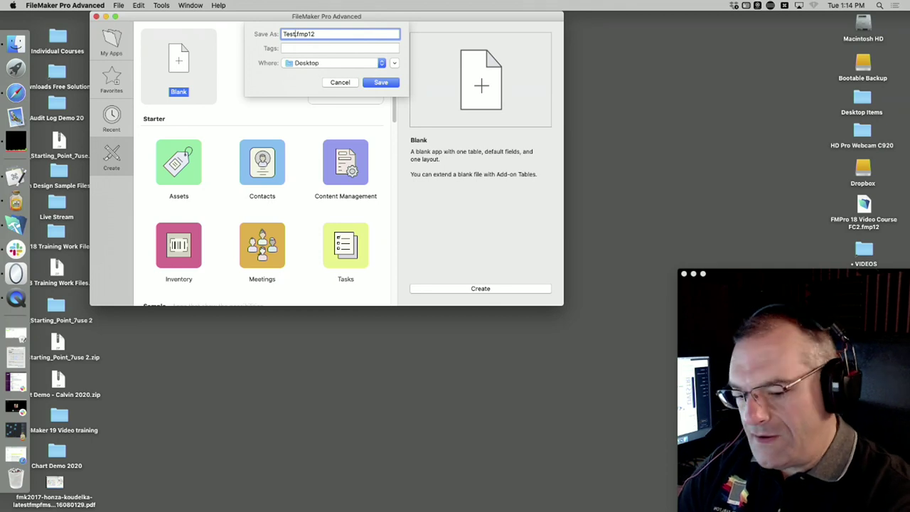
key("Return")
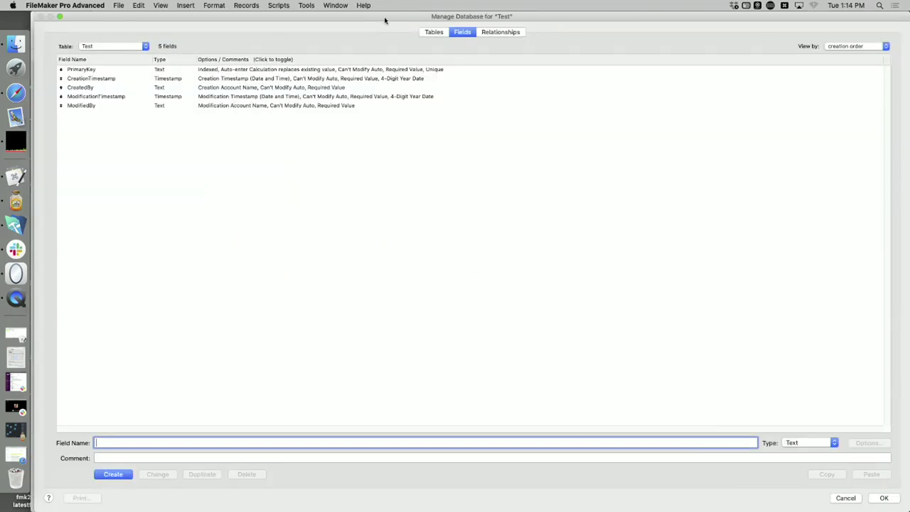
left_click(435, 32)
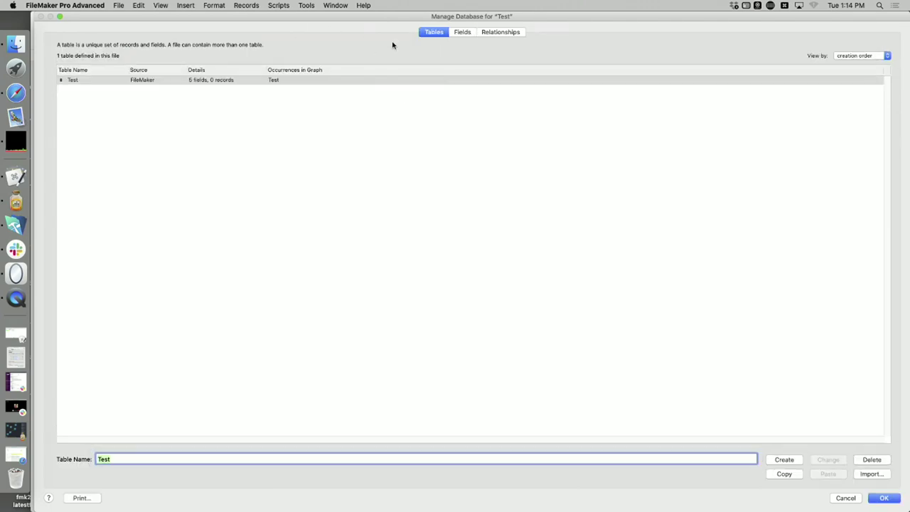
left_click(462, 33)
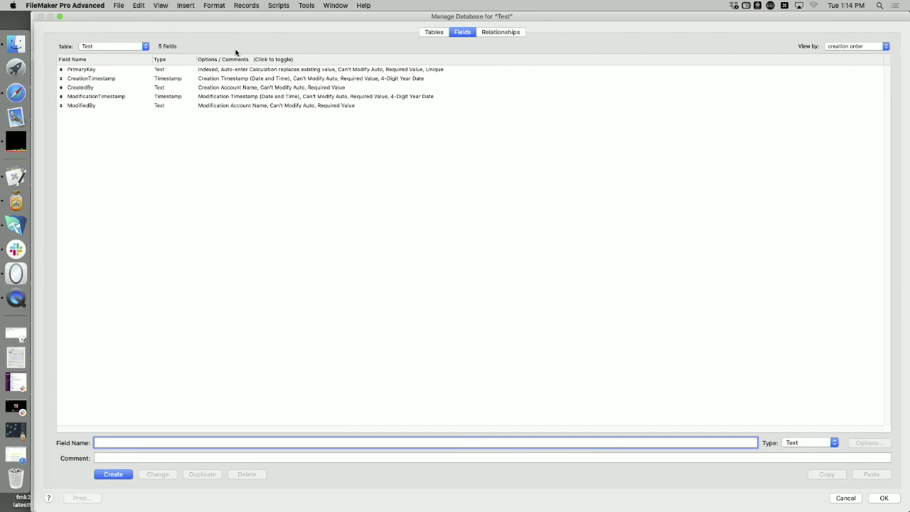
Rename the Test table as People and create a second table named Invoices
left_click(424, 31)
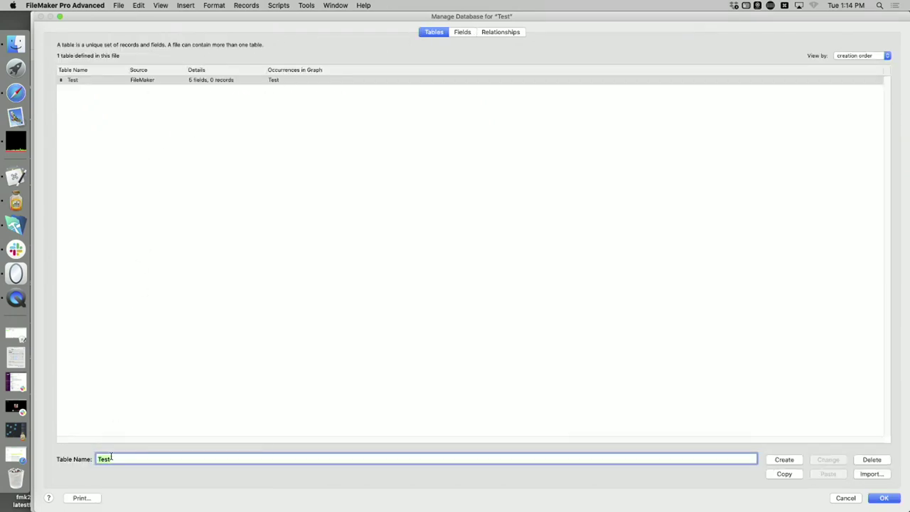
type("People")
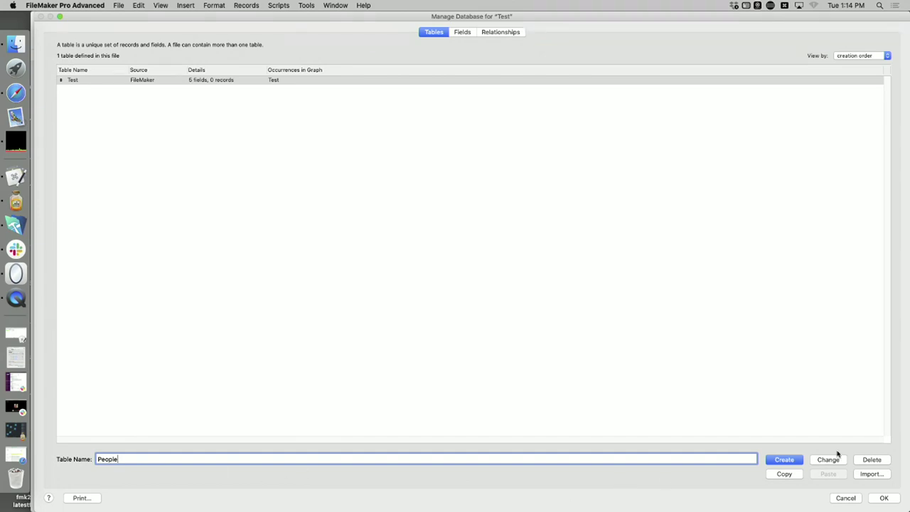
left_click(829, 460)
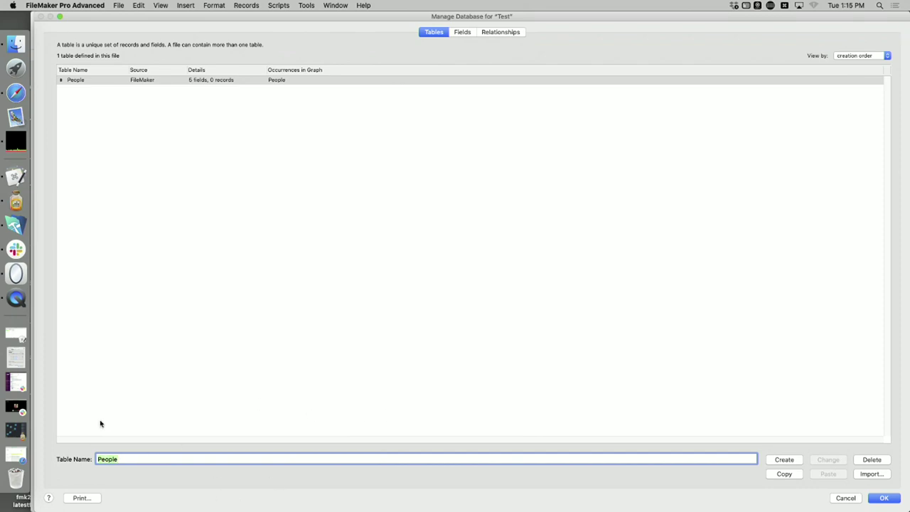
type("Invoices")
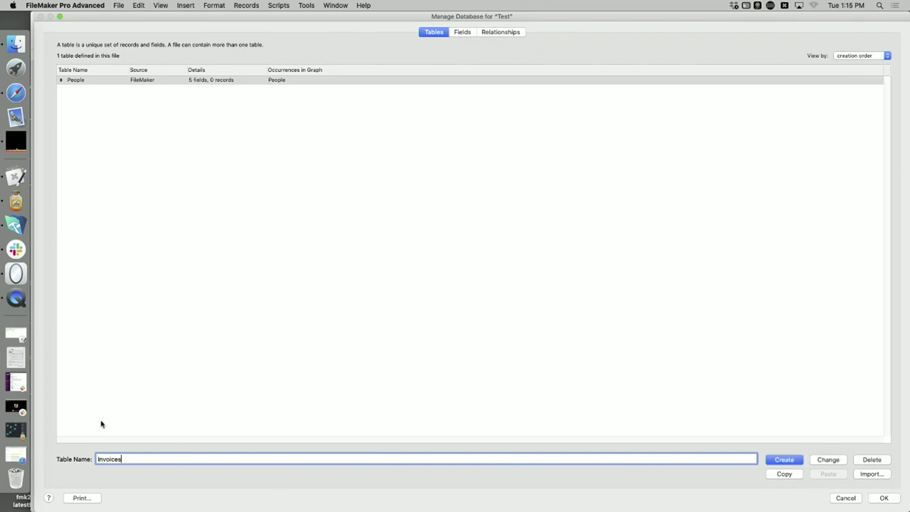
left_click(782, 459)
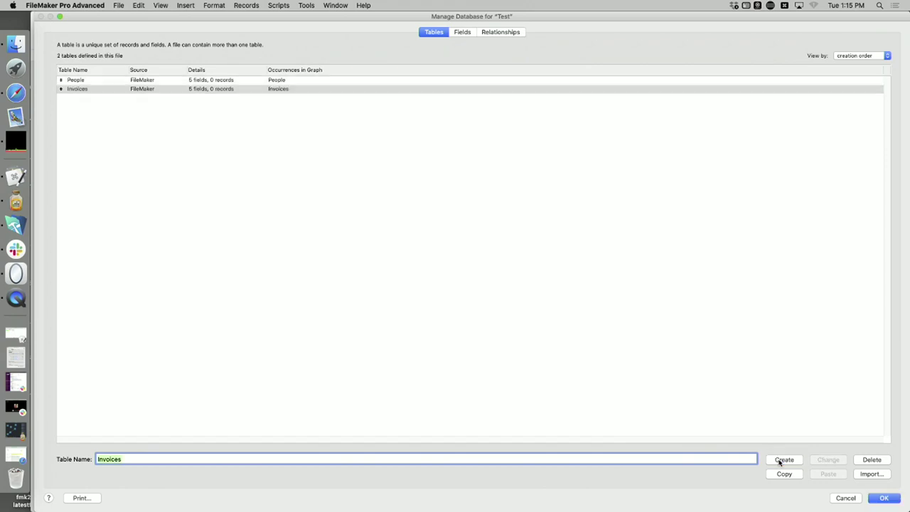
Rename the PrimaryKey field of the People table as id_people
left_click(197, 87)
double_click(197, 79)
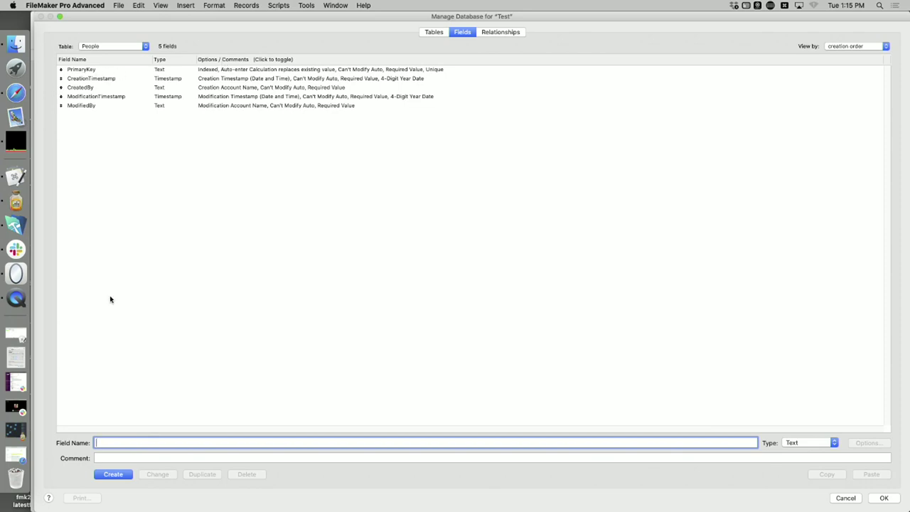
left_click(83, 70)
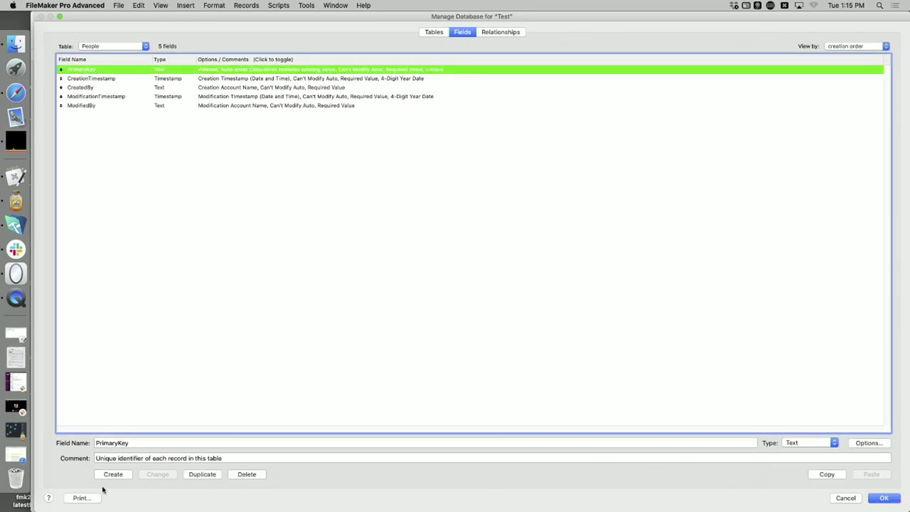
double_click(131, 442)
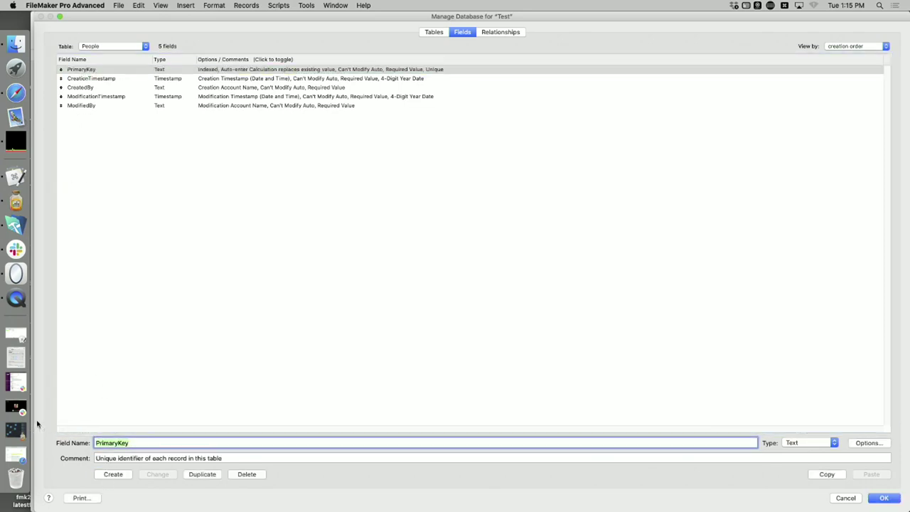
type("id_")
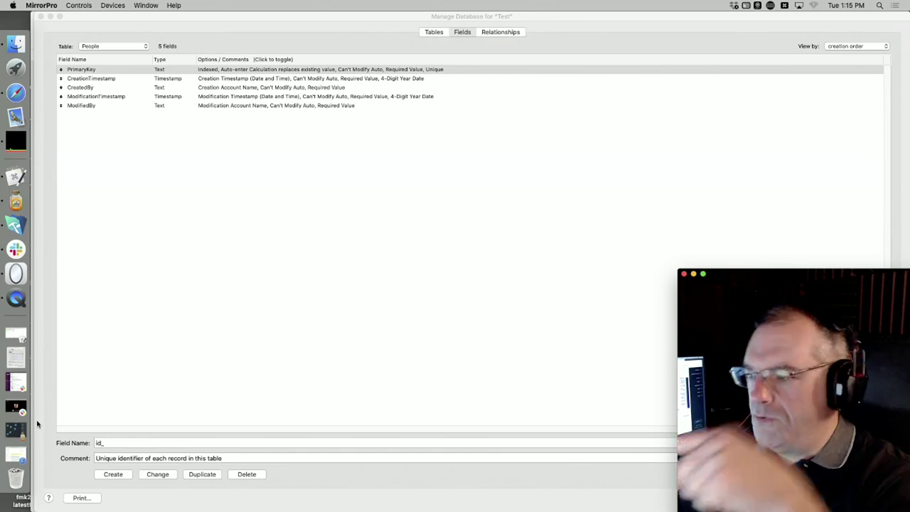
left_click(110, 442)
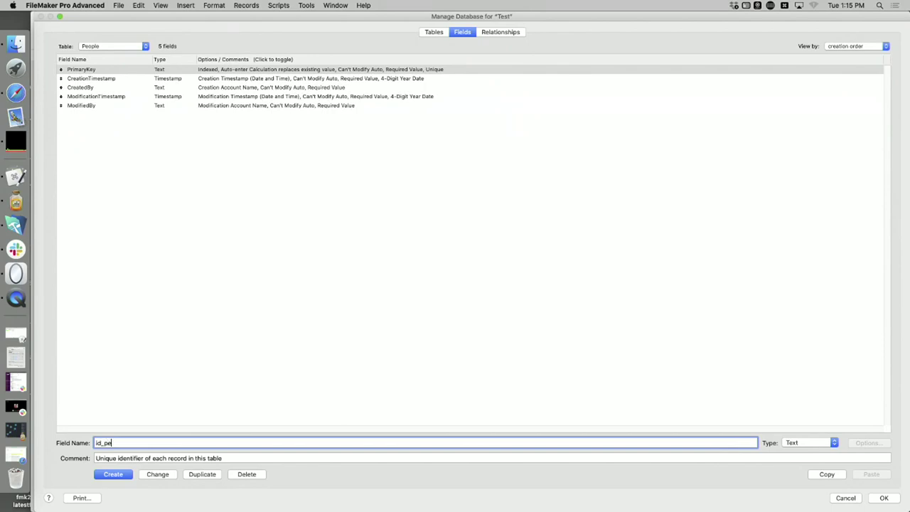
left_click(158, 474)
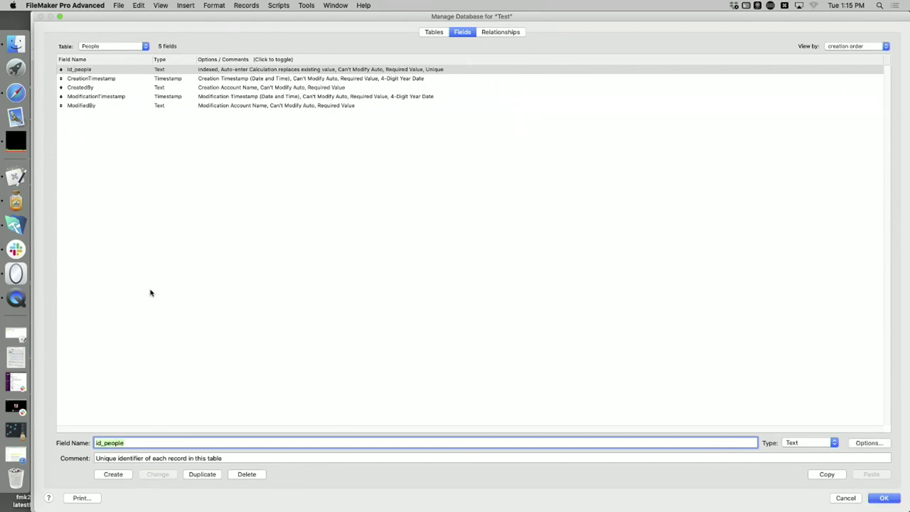
Rename the PrimaryKey field of the Invoices table as id_invoice
left_click(96, 46)
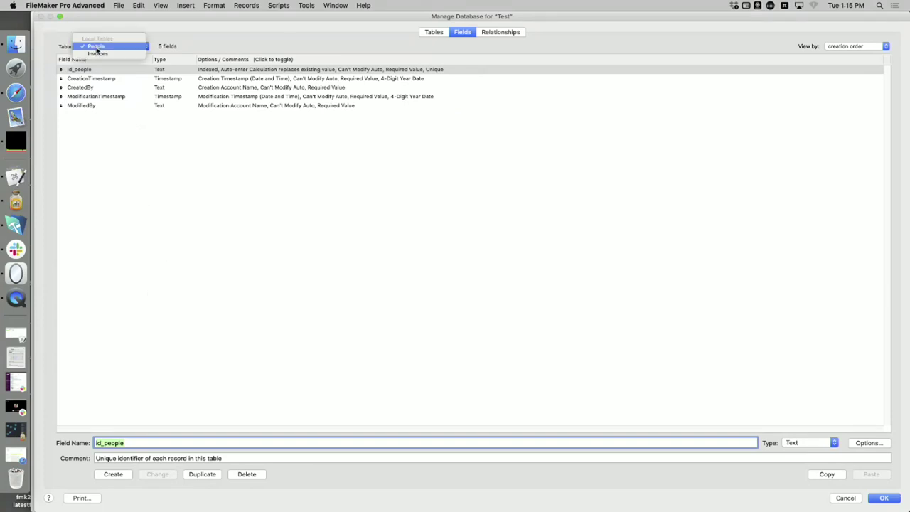
left_click(95, 84)
left_click(91, 78)
key("Up")
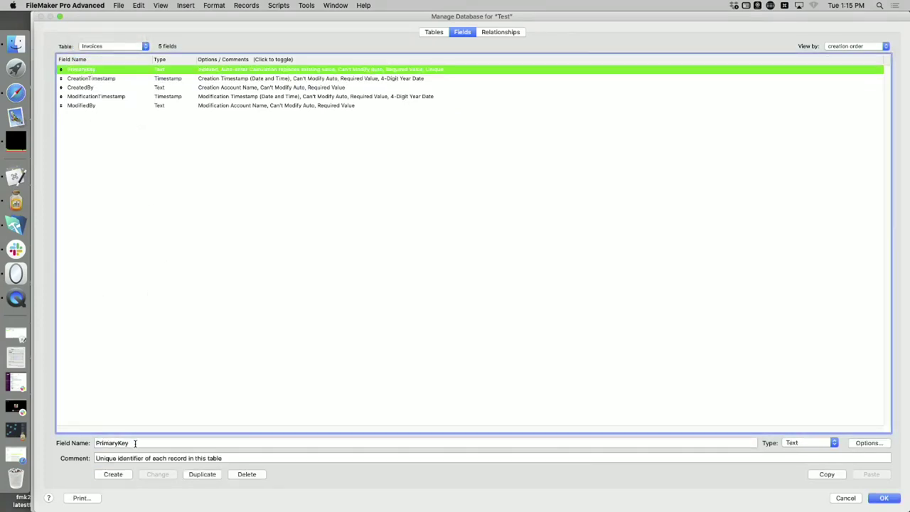
double_click(135, 443)
type("id_invoice")
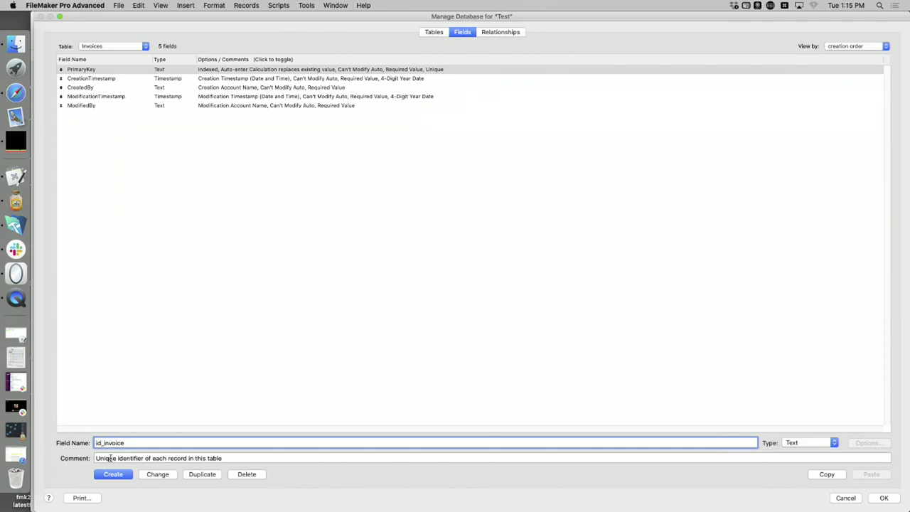
left_click(151, 474)
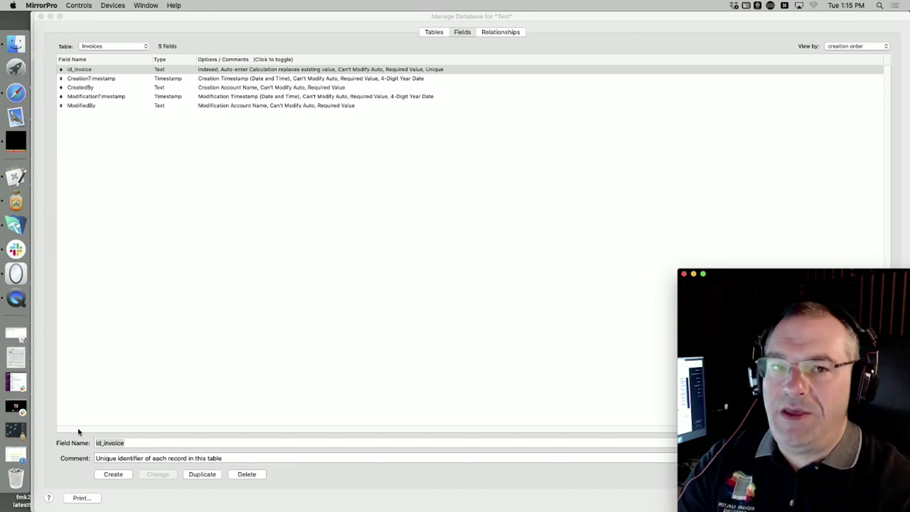
Create a text field named id_people in the Invoices table
left_click(129, 443)
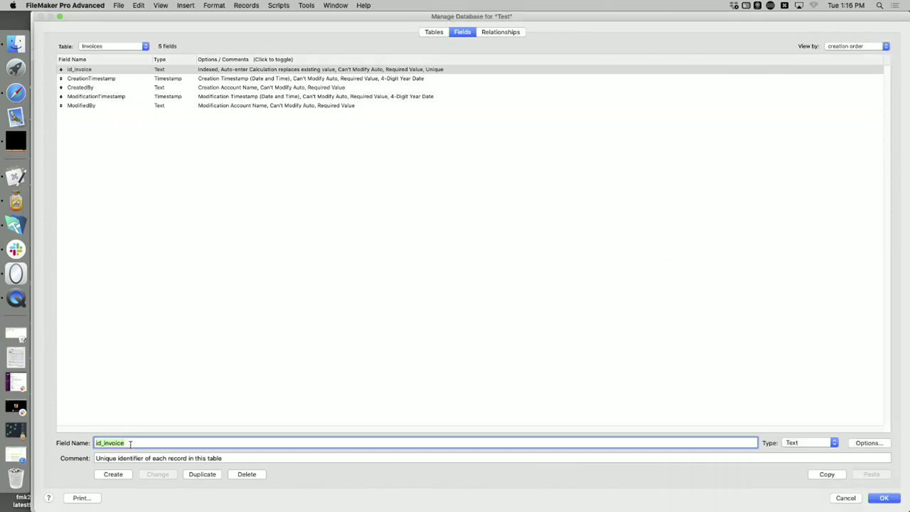
left_click(98, 443)
left_click_drag(105, 443, 171, 443)
type("people")
left_click(113, 474)
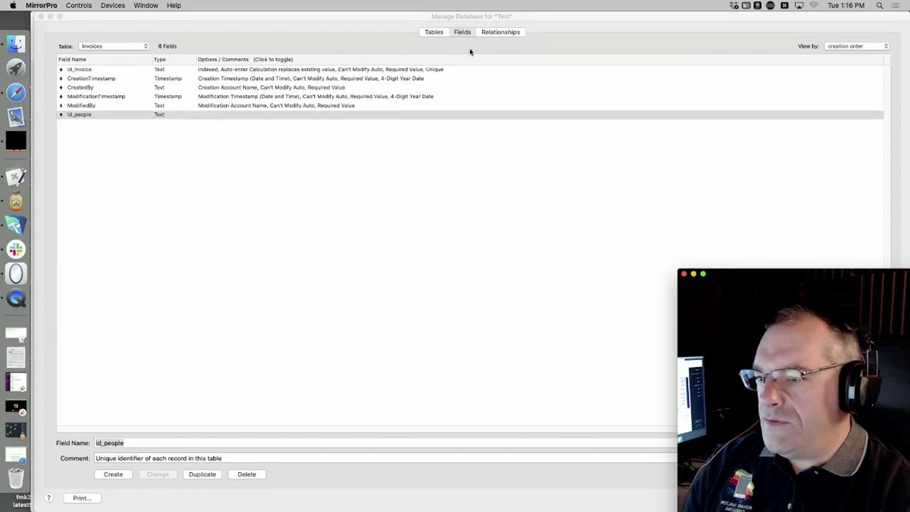
Open the relationships graph, move Invoices farther from People, and try linking the id_people fields of both tables
left_click(489, 33)
left_click(490, 34)
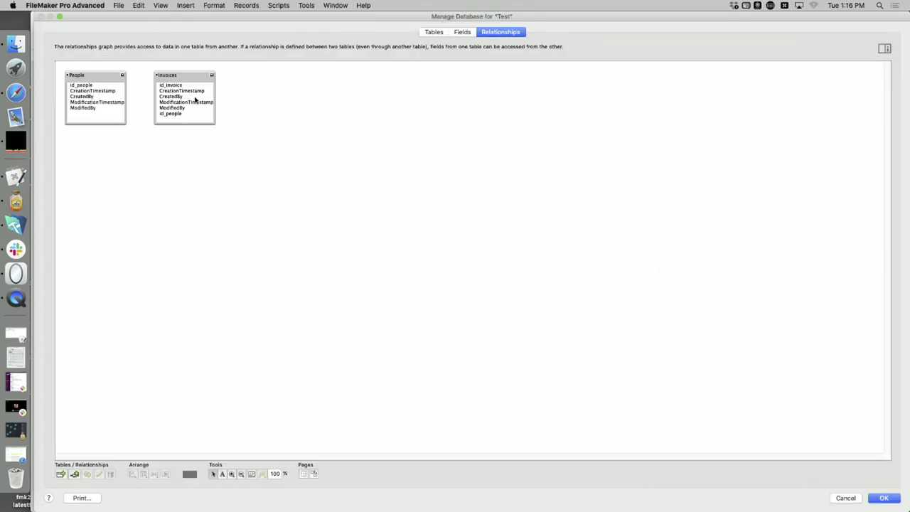
left_click_drag(192, 83, 277, 79)
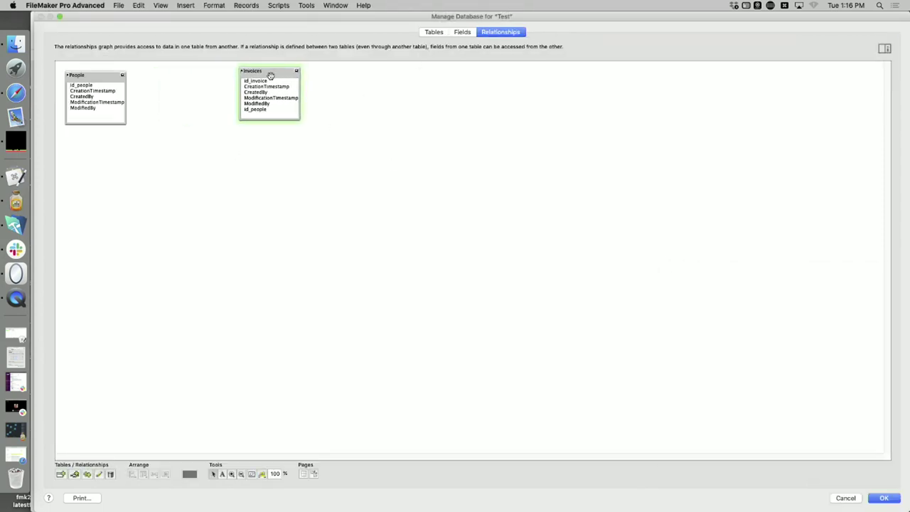
left_click_drag(87, 87, 247, 111)
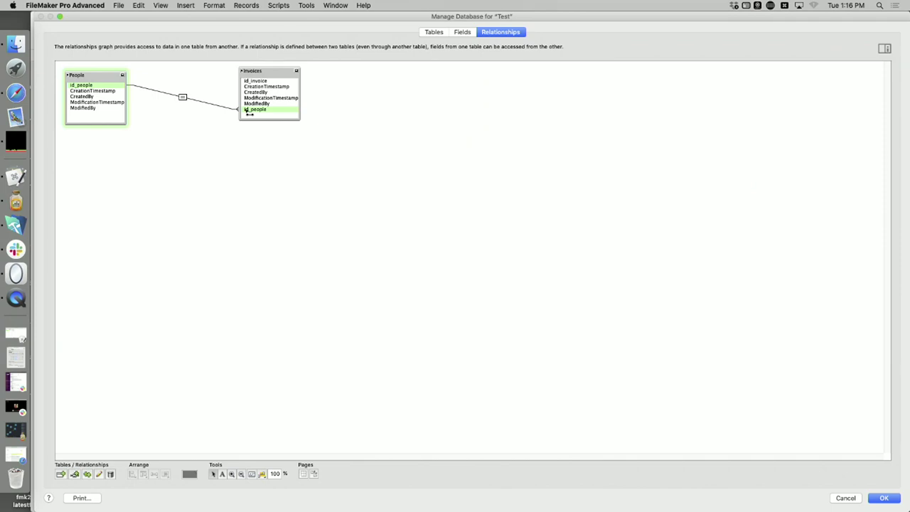
left_click_drag(250, 113, 116, 87)
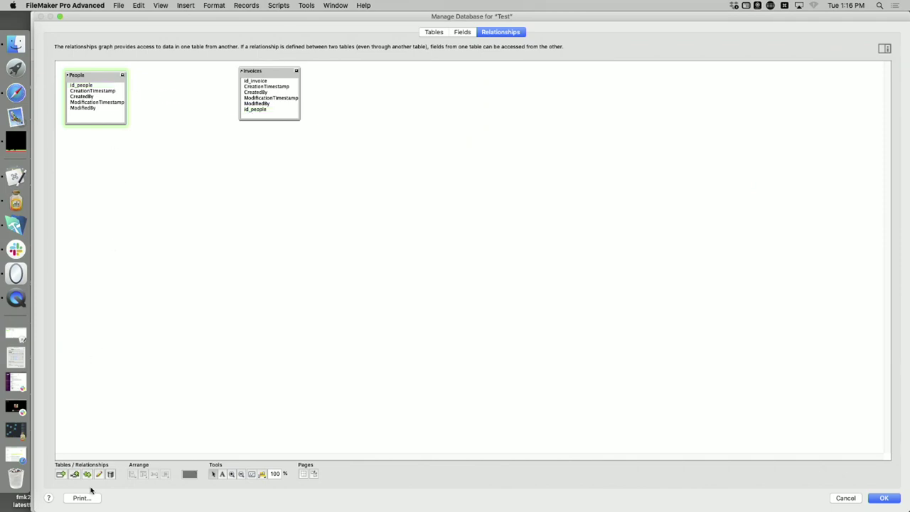
Place the Invoices table occurrence closer to People and level with it in the relationships graph
left_click(232, 476)
left_click(122, 90)
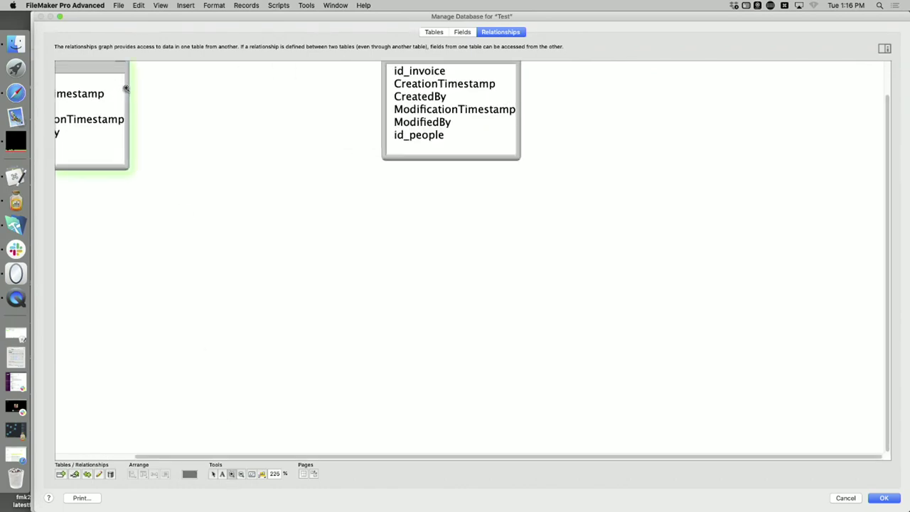
left_click(177, 440)
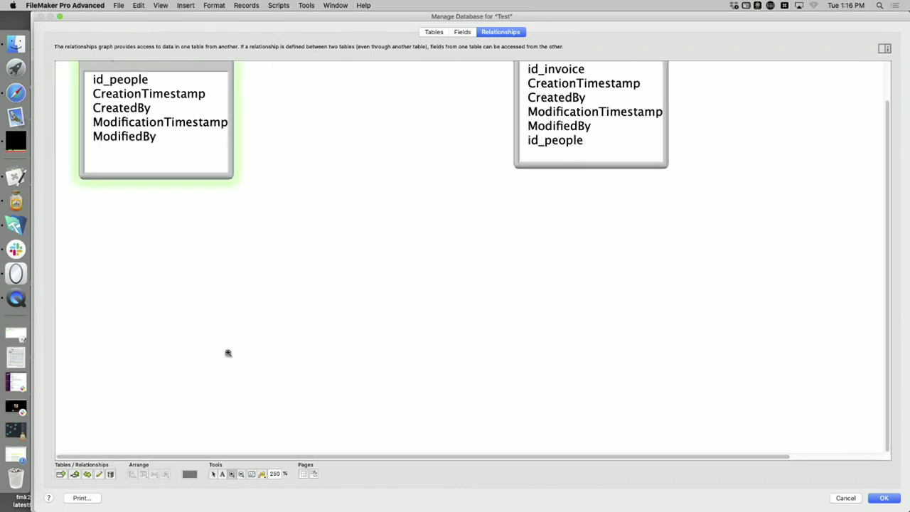
scroll(204, 364, "up", 3)
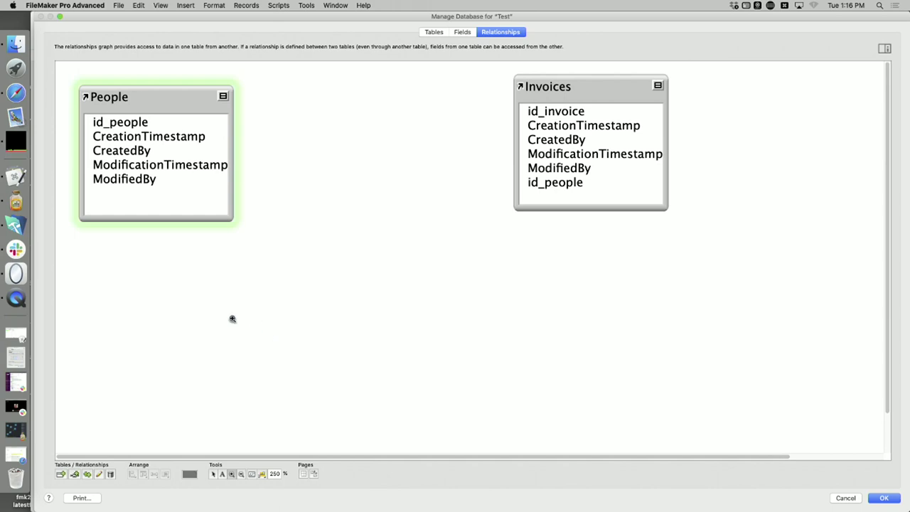
left_click(469, 105)
left_click_drag(157, 457, 121, 457)
left_click(213, 474)
left_click_drag(649, 77, 443, 91)
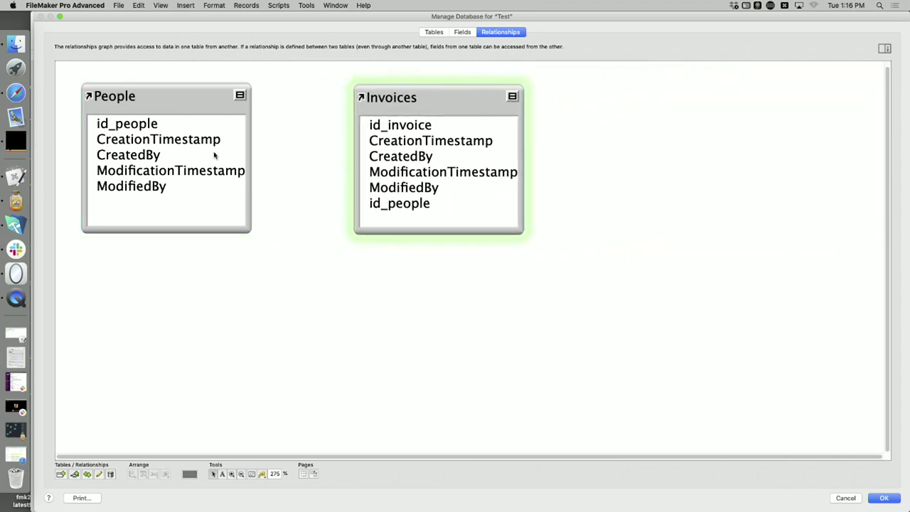
Relate People to Invoices with an equals match on their id_people fields, and save the database definition
left_click_drag(134, 125, 402, 206)
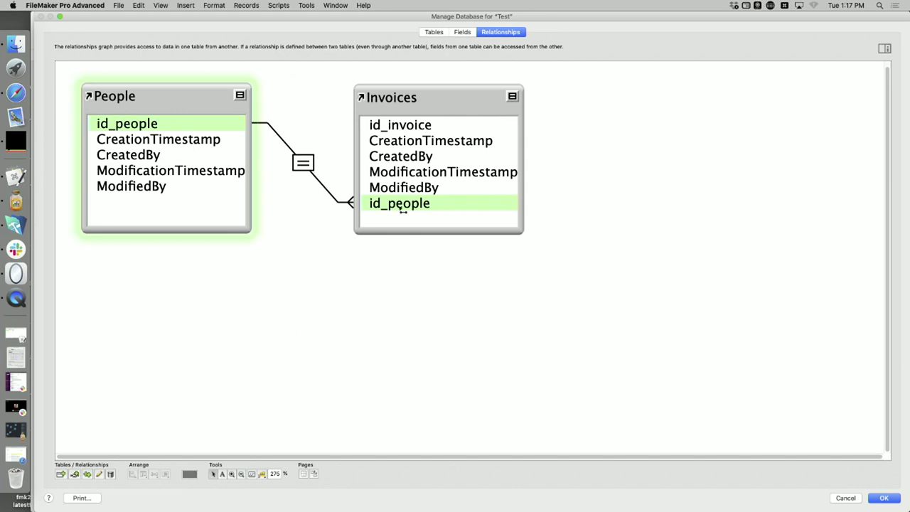
left_click_drag(402, 211, 382, 204)
left_click_drag(358, 201, 385, 206)
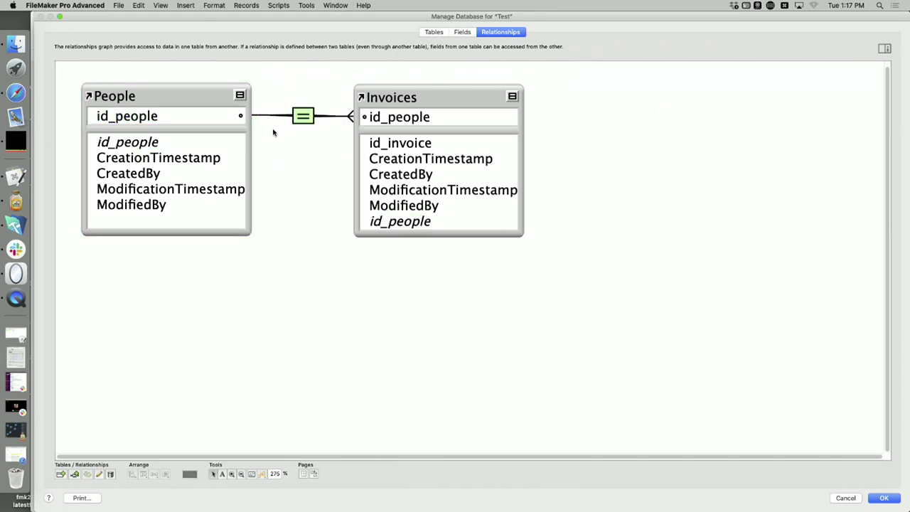
left_click(883, 498)
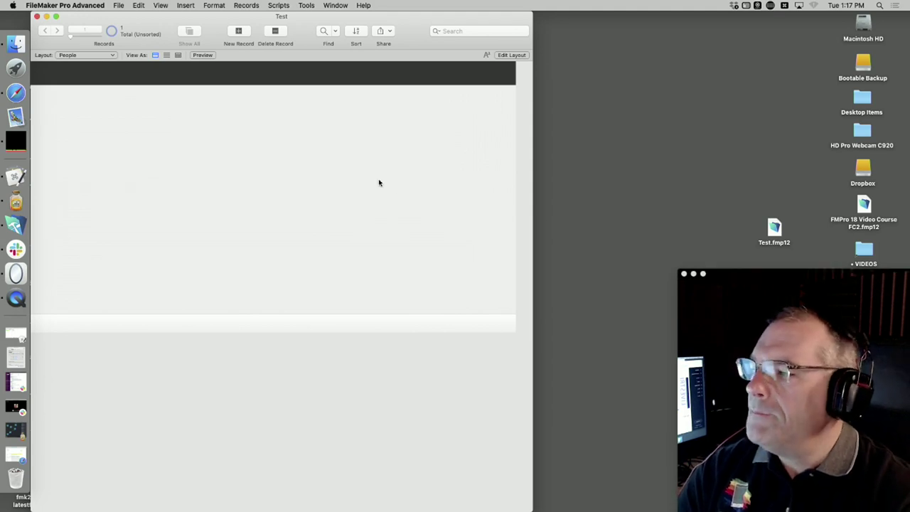
Check the list of layouts, and create a text field named Name in the People table
left_click(94, 54)
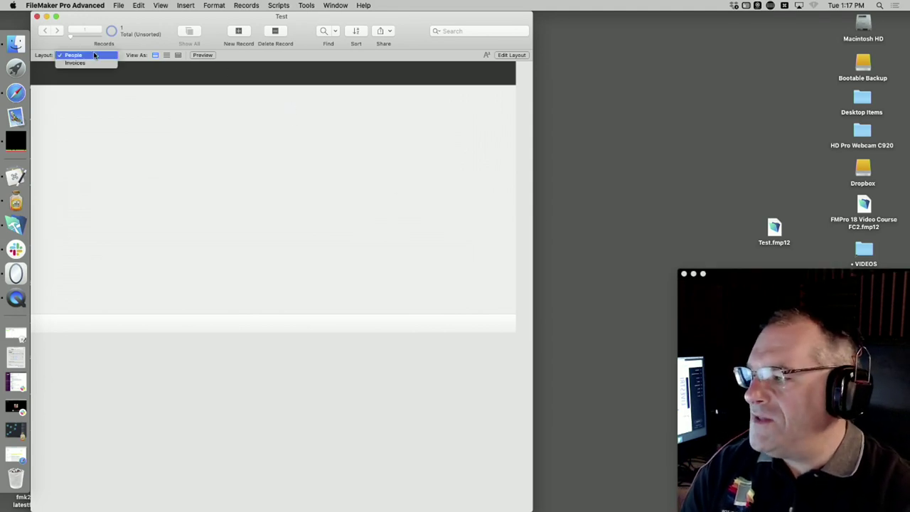
left_click(145, 94)
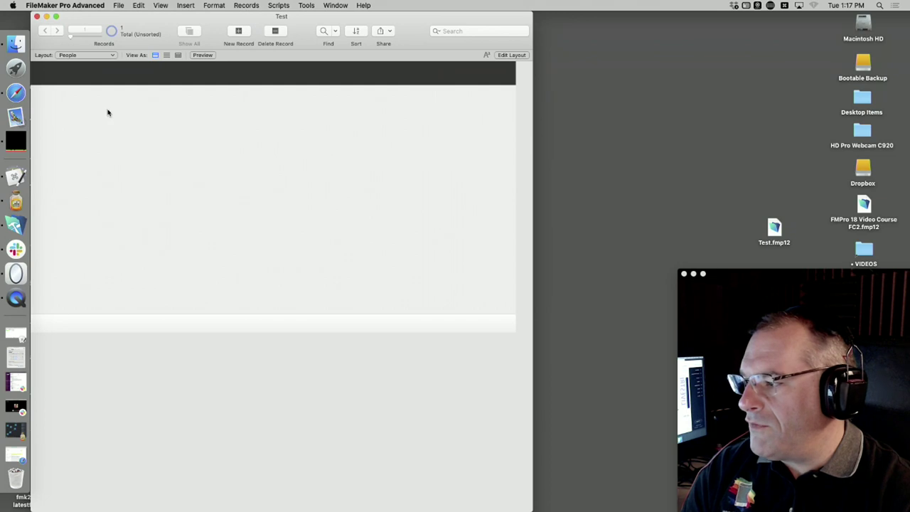
key("super+shift+d")
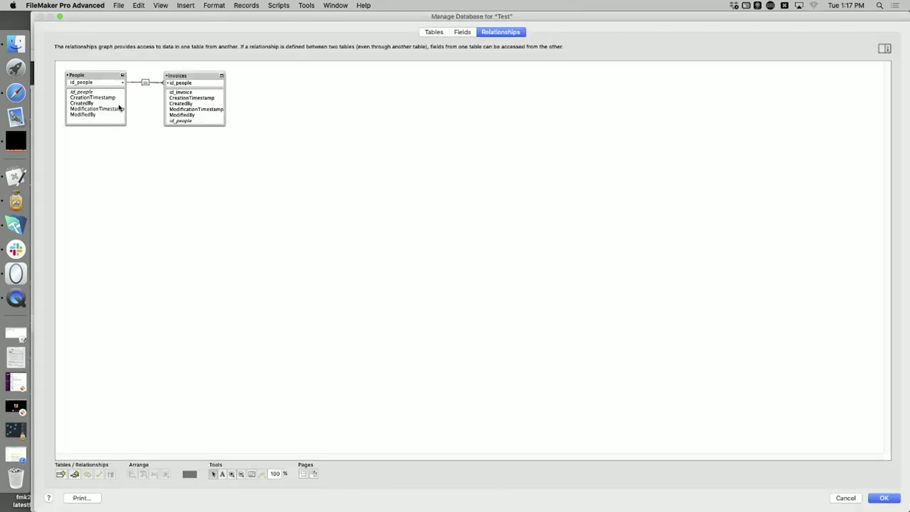
left_click(461, 32)
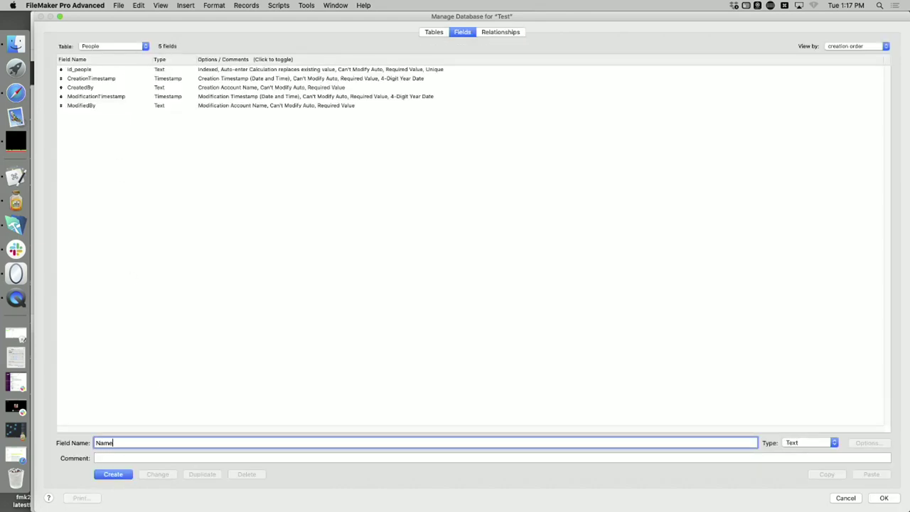
left_click(123, 475)
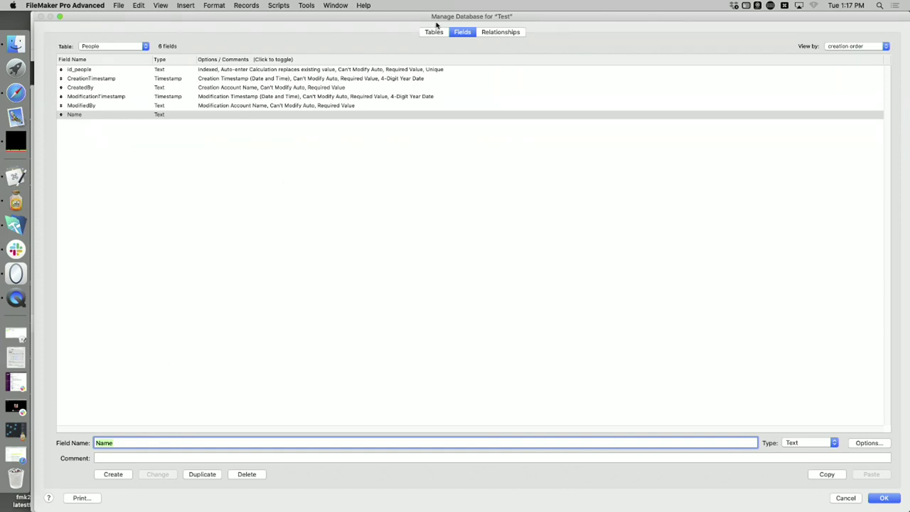
Create a text field named Item in the Invoices table
left_click(121, 47)
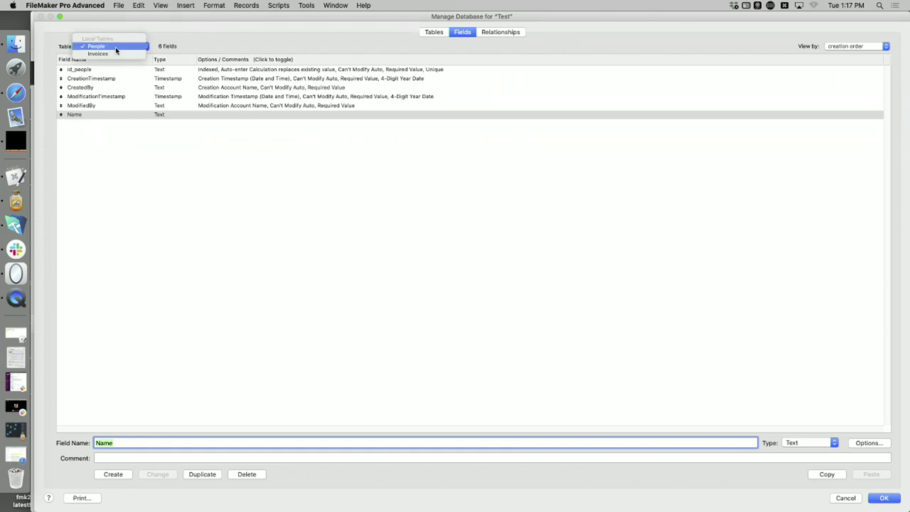
left_click(114, 52)
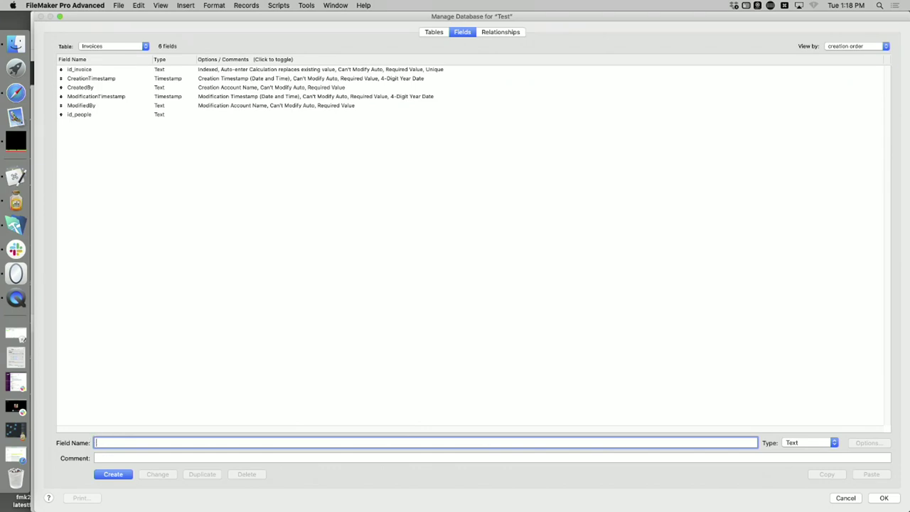
key("super+a")
key("BackSpace")
left_click(99, 475)
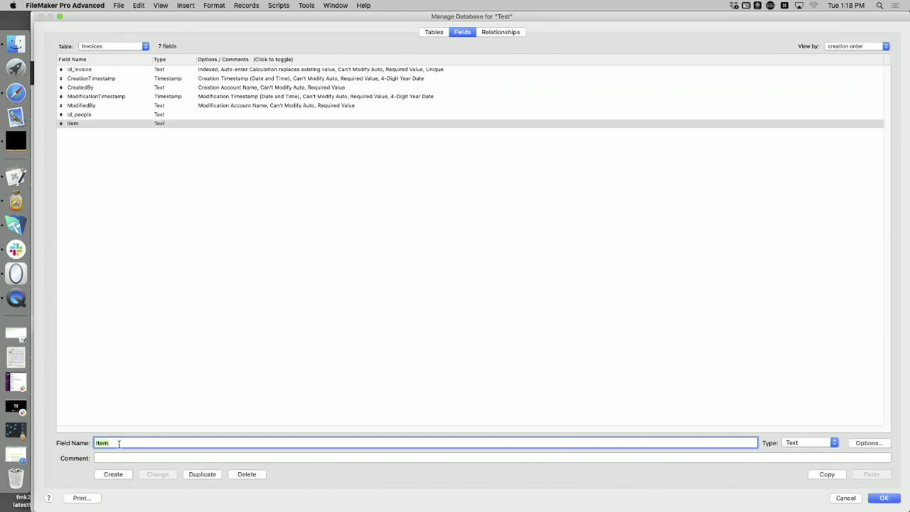
Create a number field named Amount in the Invoices table, and save the database definition
type("Amount")
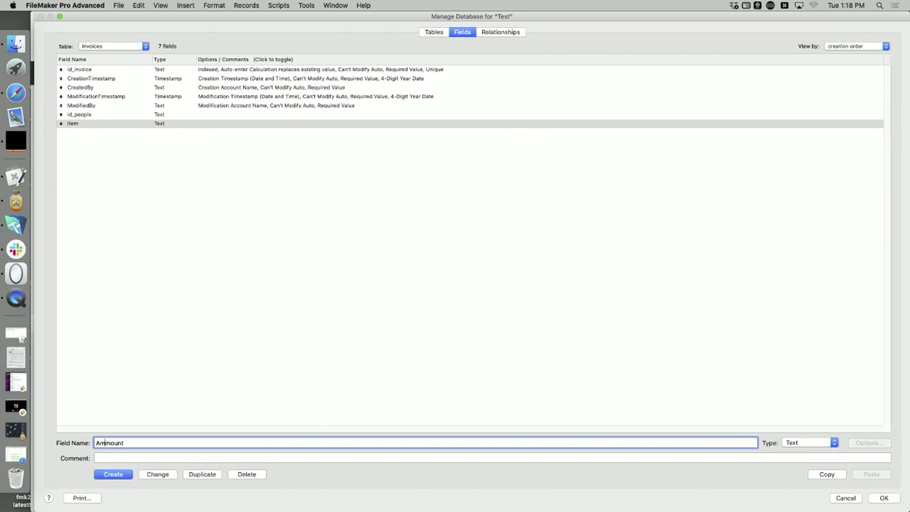
left_click(118, 479)
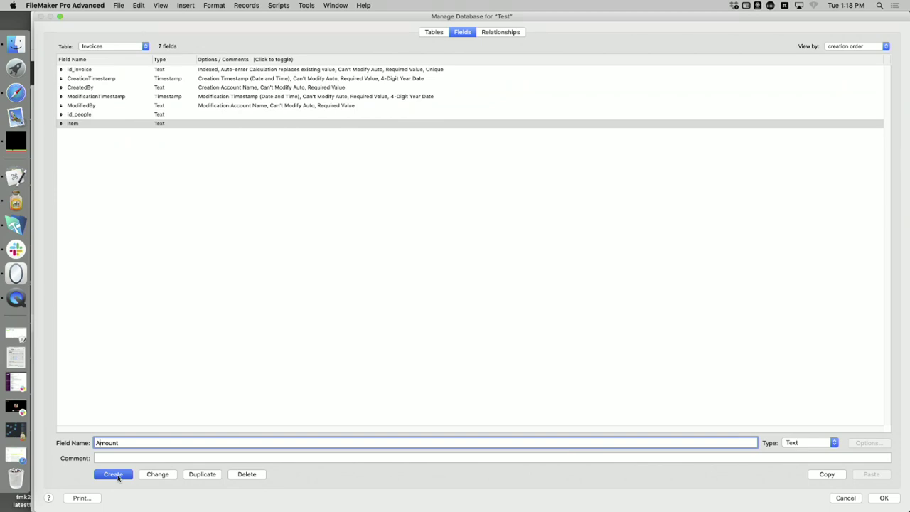
left_click(806, 443)
left_click(797, 451)
left_click(109, 479)
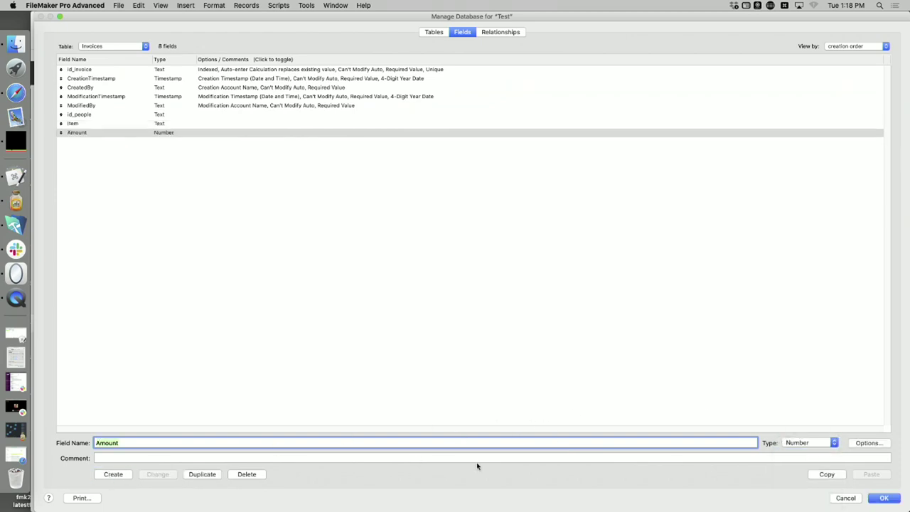
left_click(510, 32)
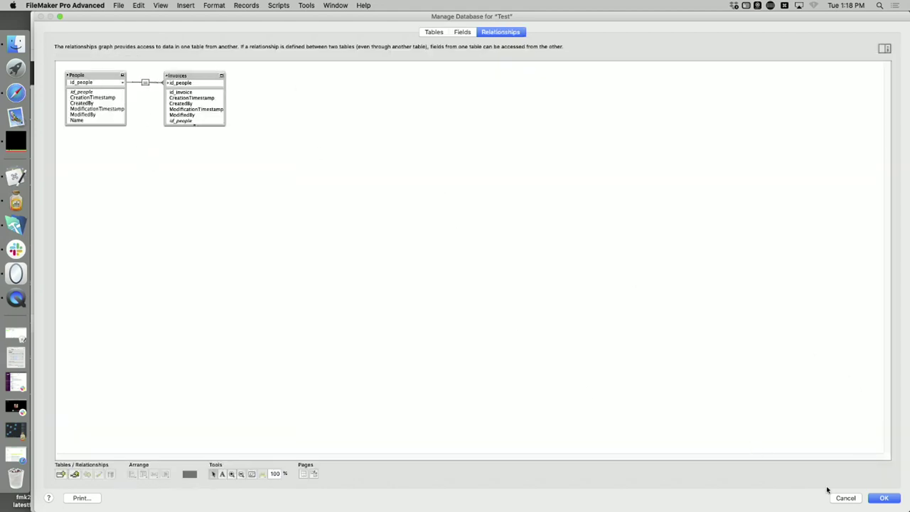
left_click(876, 500)
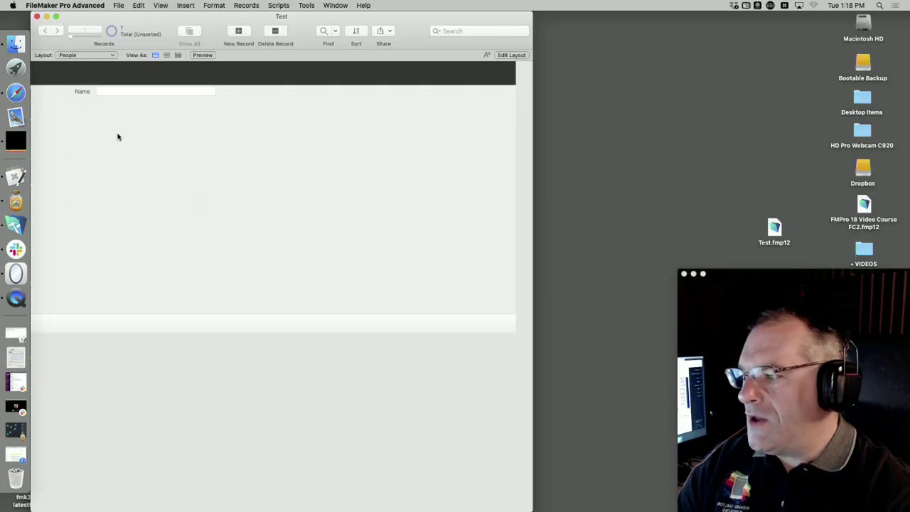
Enter the person's first name in the Name field of the People record
left_click(100, 91)
type("Rick")
left_click(177, 125)
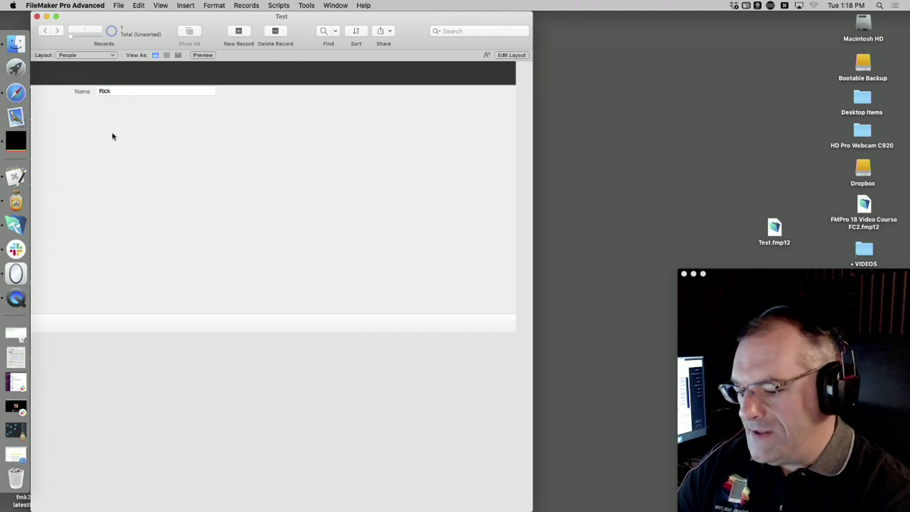
key("super+b")
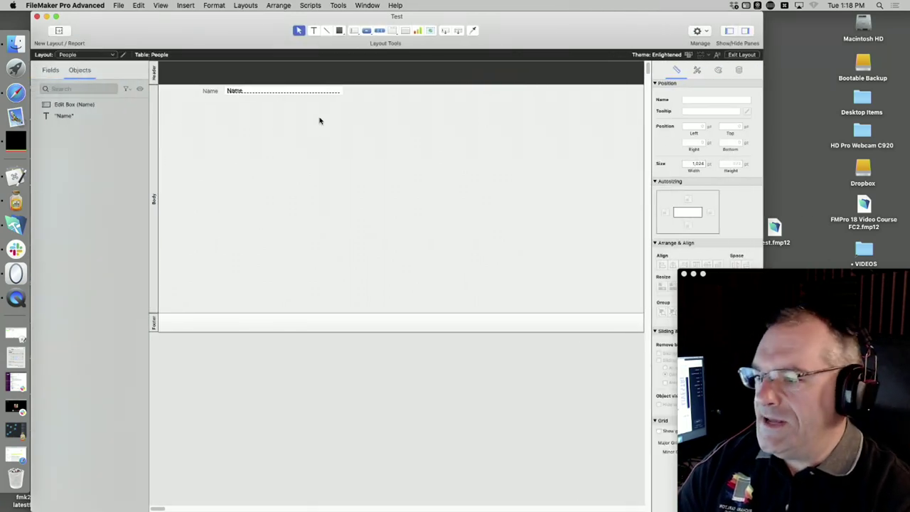
key("super+b")
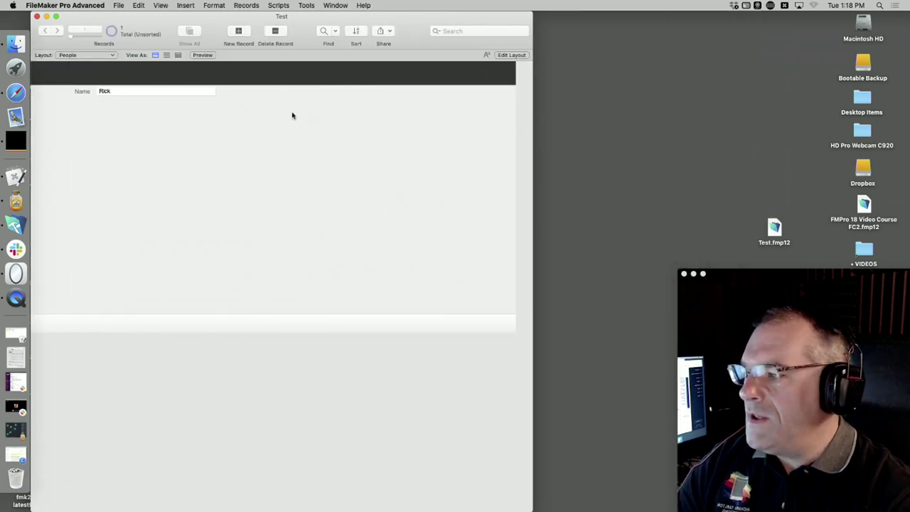
Open a second window of the Test file showing the Invoices layout, and offset it from the People window
left_click(339, 5)
left_click(347, 16)
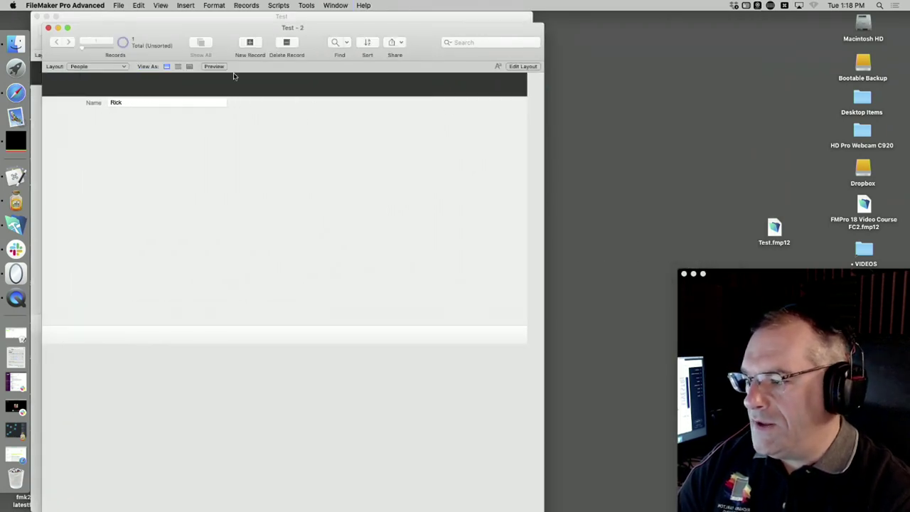
left_click(113, 68)
left_click(99, 74)
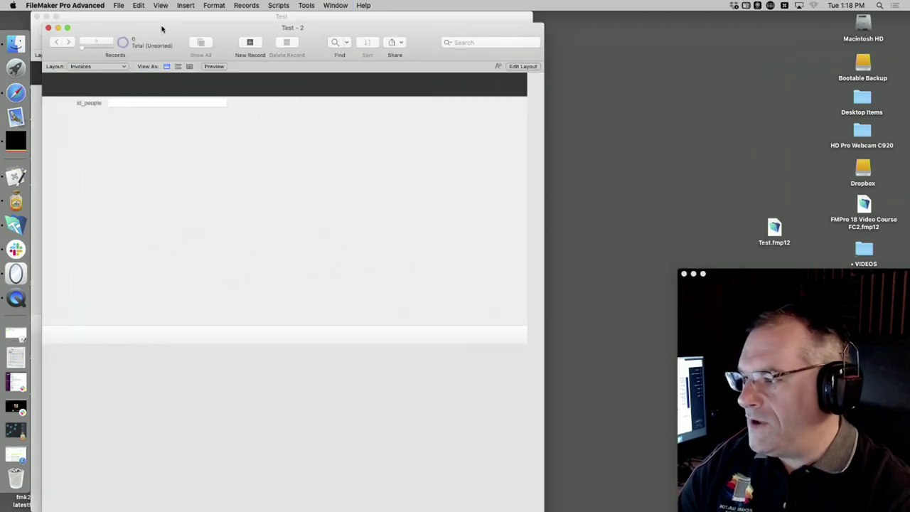
left_click_drag(164, 27, 364, 15)
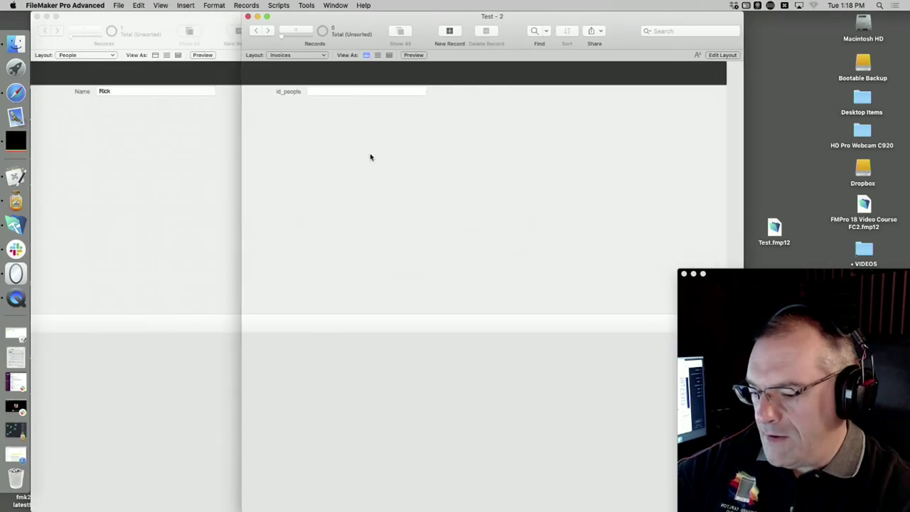
Place the Item and Amount fields with their labels below id_people on the Invoices layout, and return to Browse mode
key("super+l")
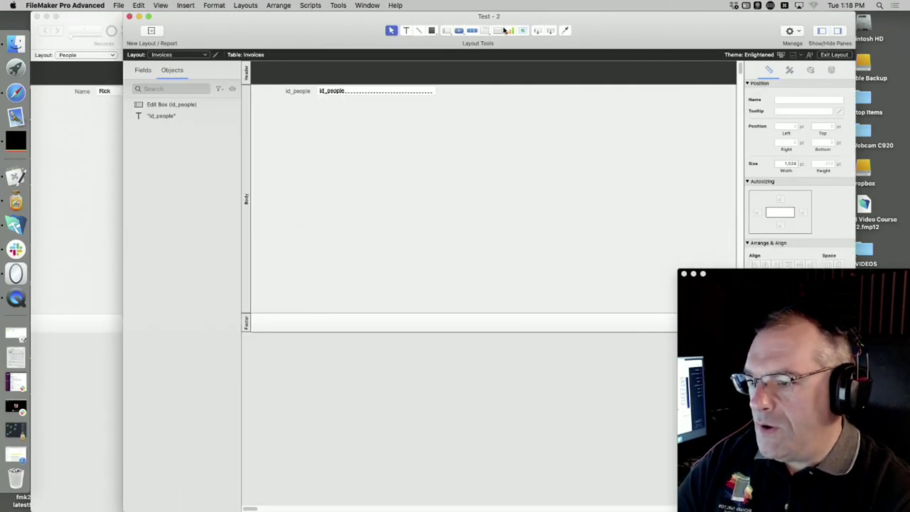
left_click(144, 76)
left_click_drag(157, 183, 343, 112)
left_click_drag(154, 197, 343, 127)
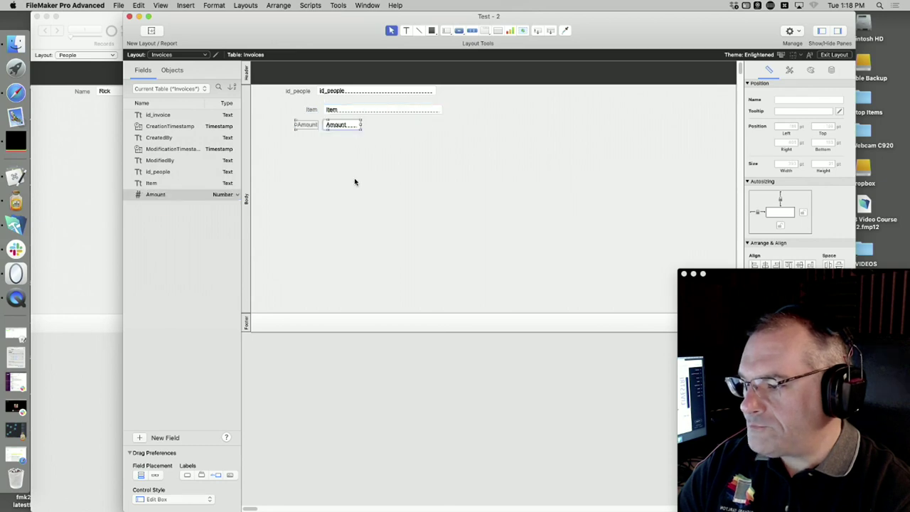
key("super+b")
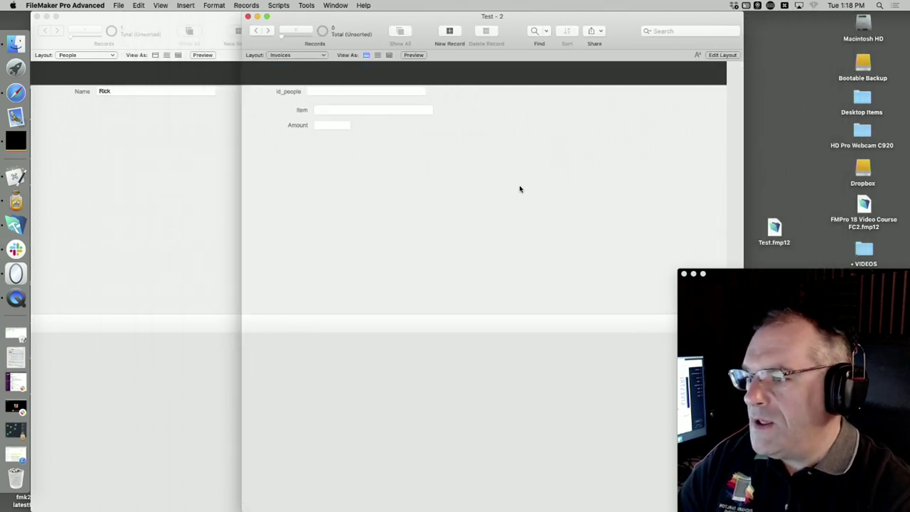
Shrink the Invoices window and move it so that the Name field of the People window stays uncovered
left_click_drag(544, 31, 425, 20)
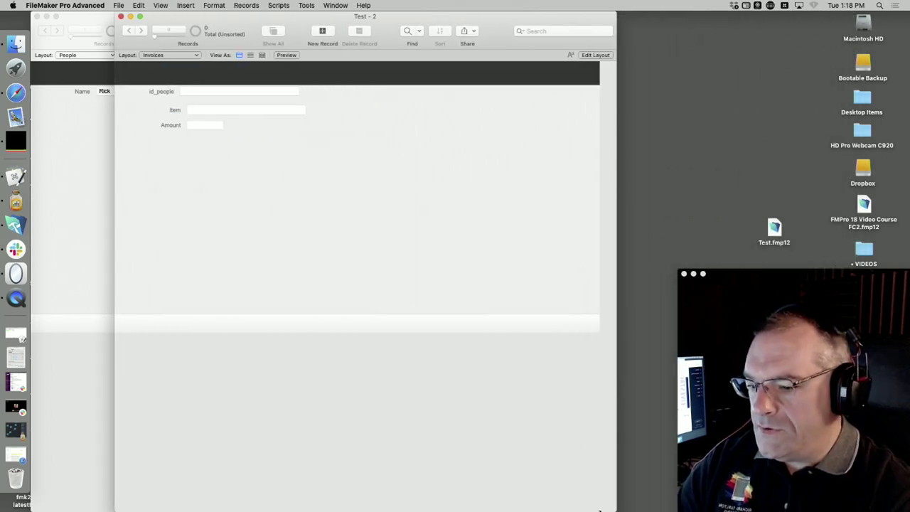
left_click_drag(609, 510, 370, 217)
left_click_drag(238, 14, 538, 11)
left_click(289, 138)
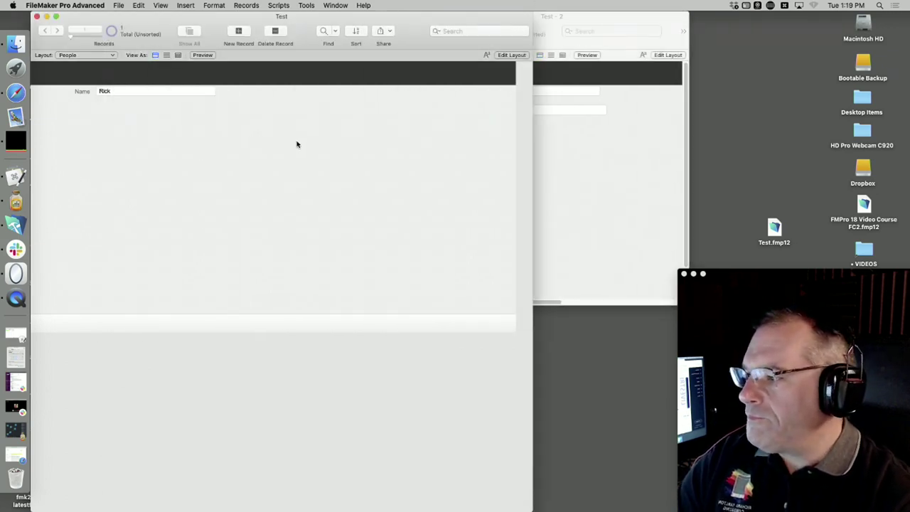
left_click(543, 185)
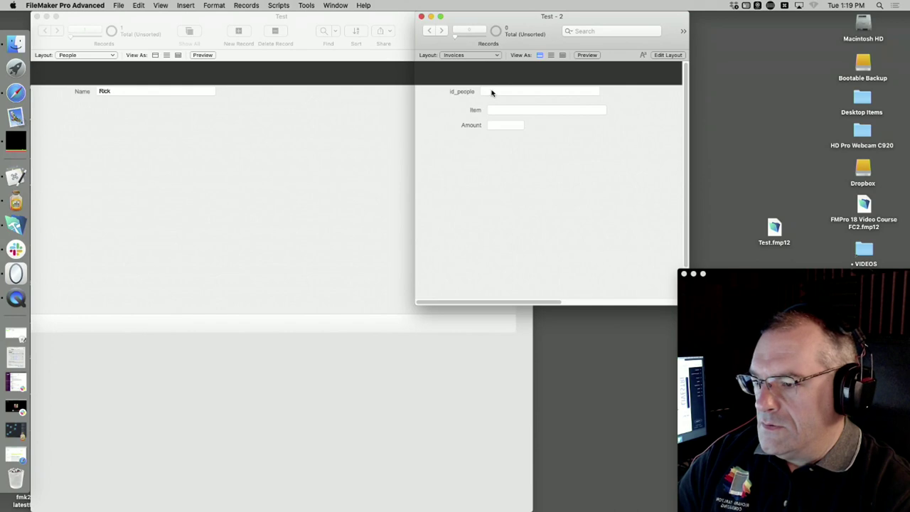
left_click(146, 125)
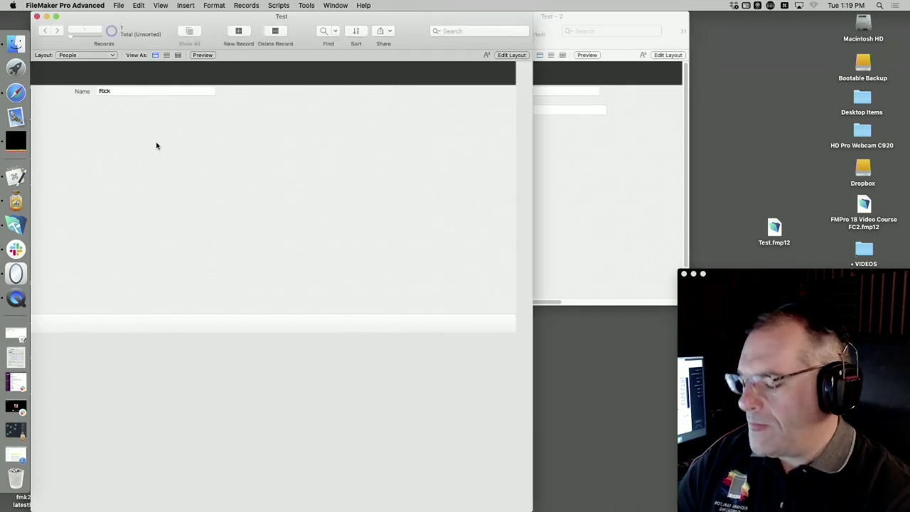
Put the People layout into Layout mode, shrink its window, and move the Invoices window farther aside
key("super+l")
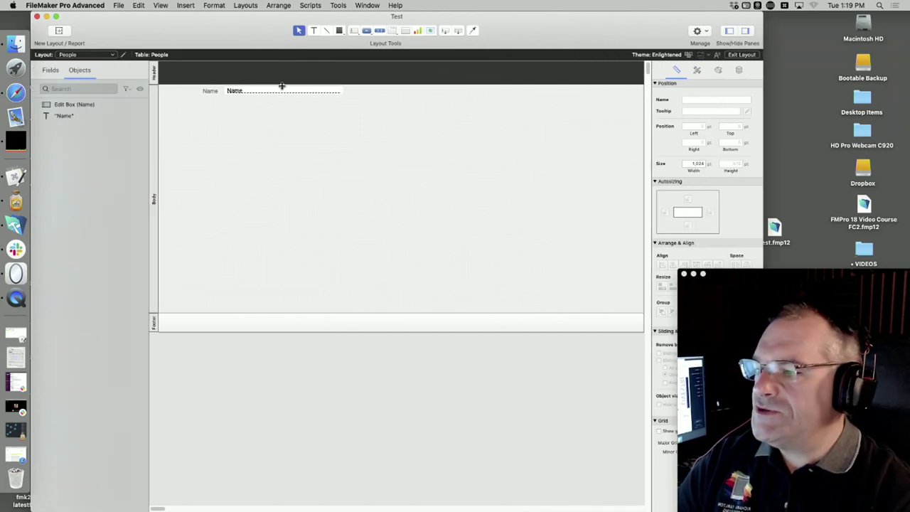
left_click_drag(548, 31, 501, 25)
left_click_drag(600, 24, 465, 24)
left_click_drag(625, 501, 408, 480)
left_click_drag(288, 31, 423, 3)
left_click(606, 103)
left_click_drag(519, 12, 608, 3)
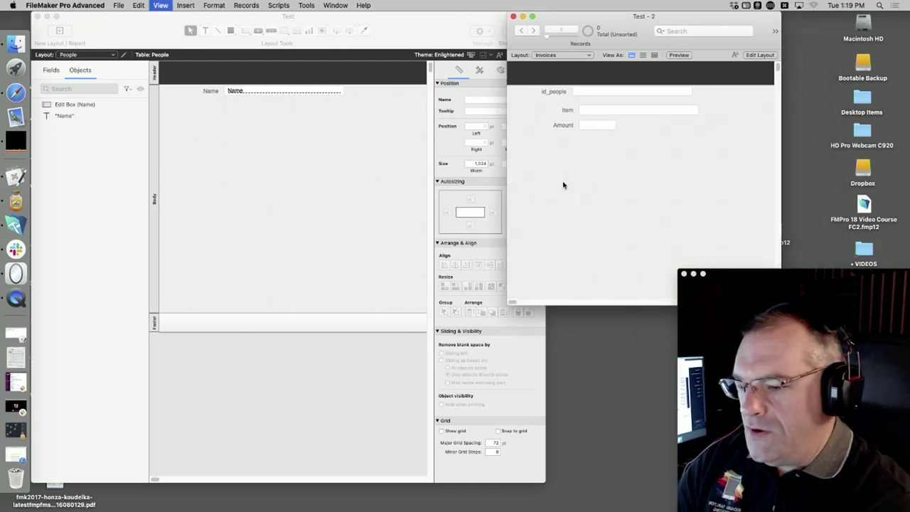
Add the id_invoice field with its label above id_people on the Invoices layout by duplicating the id_people field
key("super+l")
left_click_drag(668, 175, 603, 98)
left_click(599, 93, "shift")
left_click(608, 112)
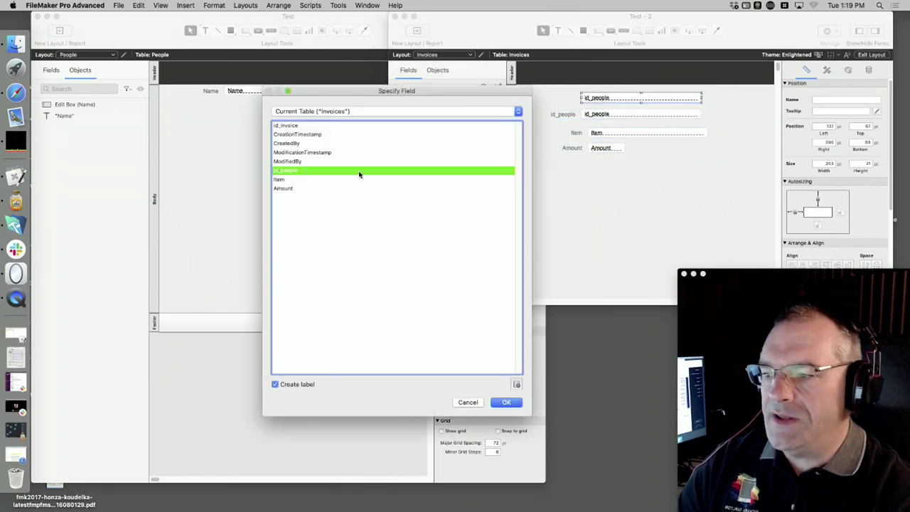
left_click(297, 126)
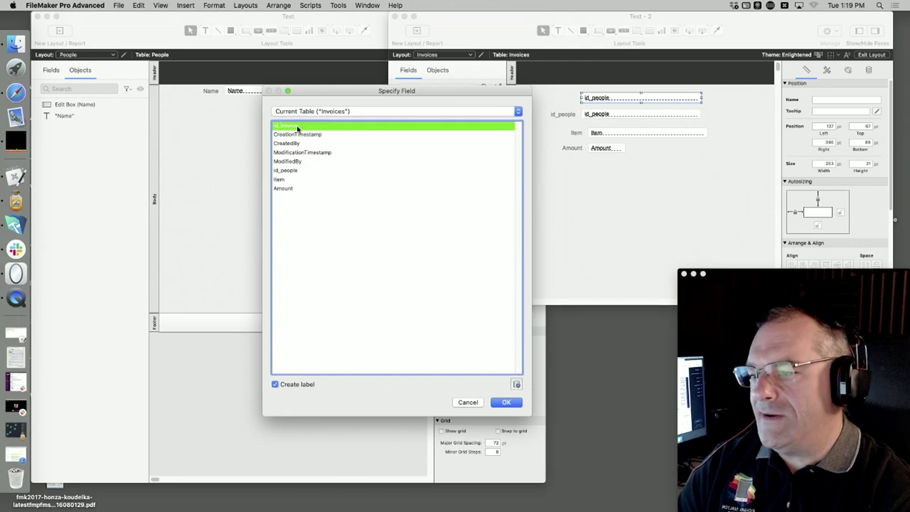
double_click(297, 126)
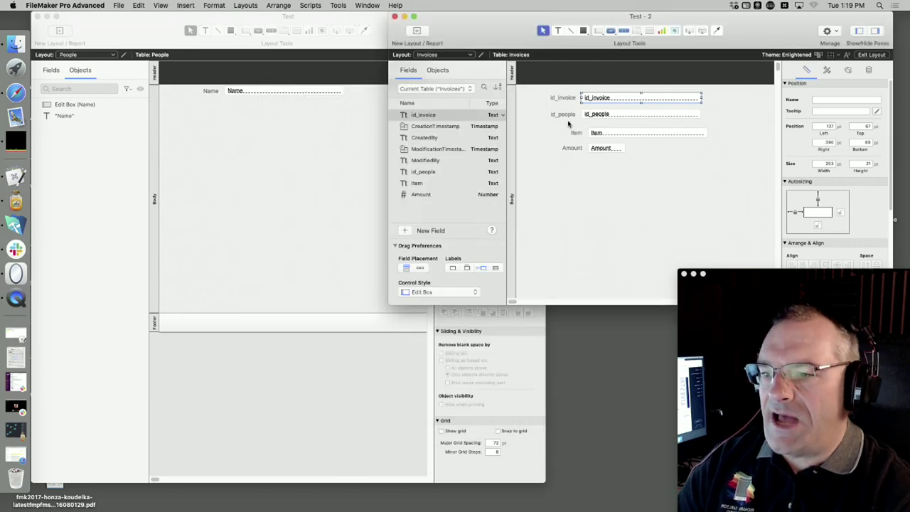
Add the id_people field with its label above Name on the People layout by duplicating the Name field
left_click(325, 137)
left_click(213, 93)
left_click(248, 92, "shift")
mouse_move(248, 93)
left_mouse_down()
mouse_move(248, 112)
mouse_move(246, 96)
left_mouse_up()
left_click(248, 112)
left_click(248, 106)
double_click(247, 95)
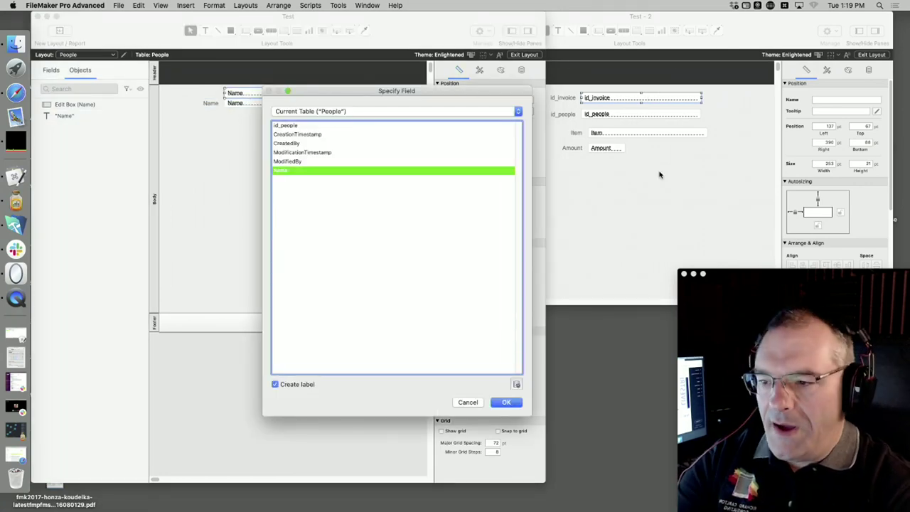
left_click(295, 127)
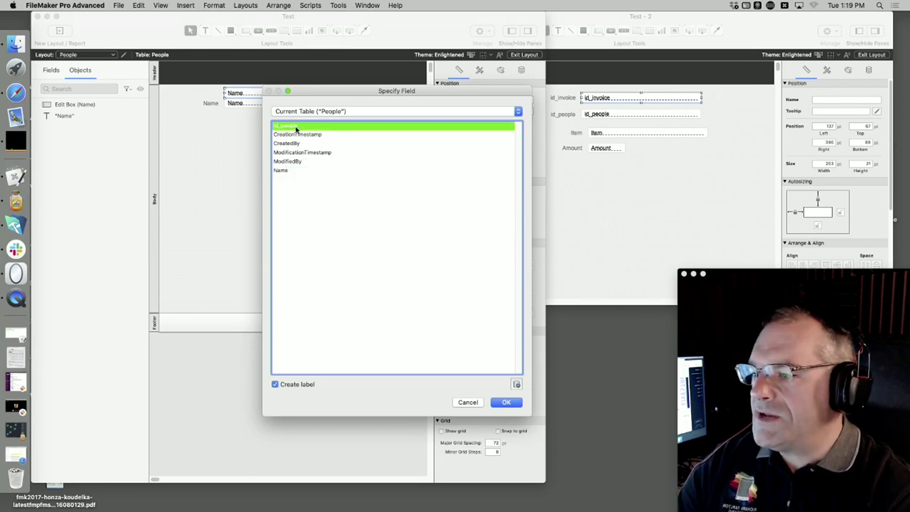
double_click(296, 128)
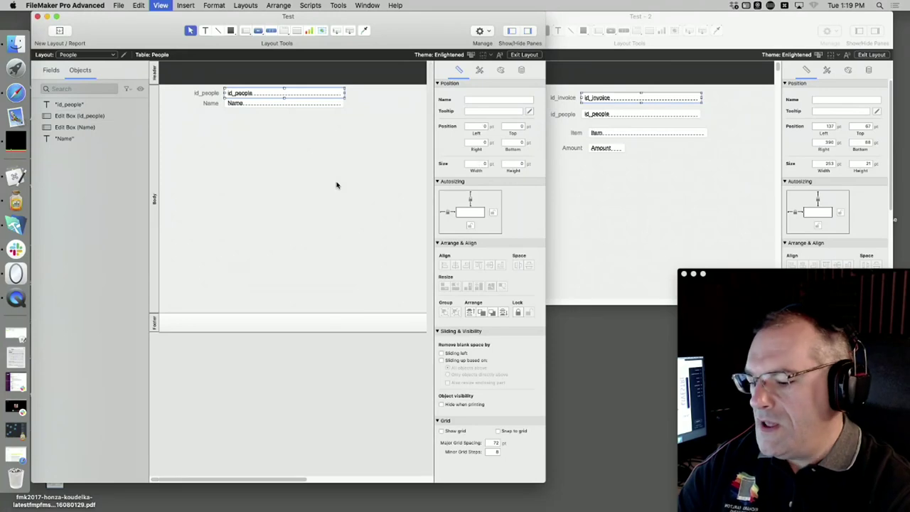
Return both windows to Browse mode and create a new record in Invoices
key("super+b")
left_click(609, 222)
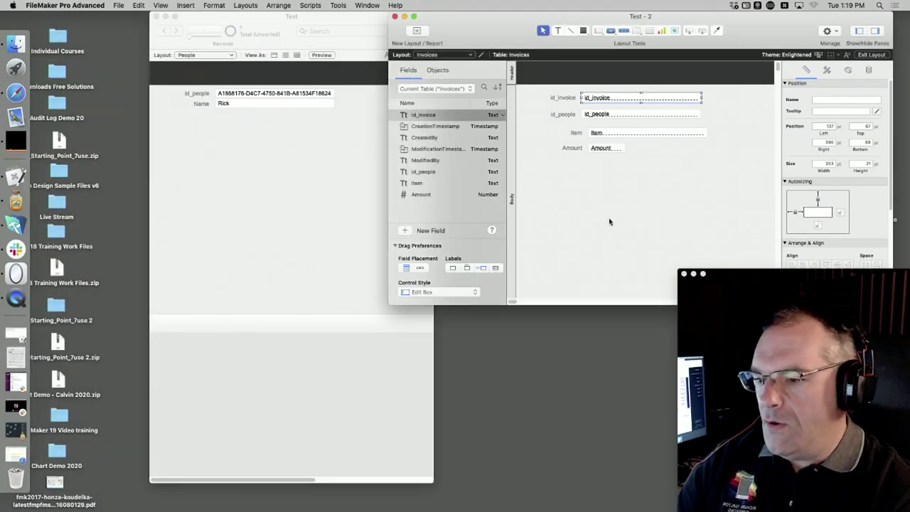
key("super+b")
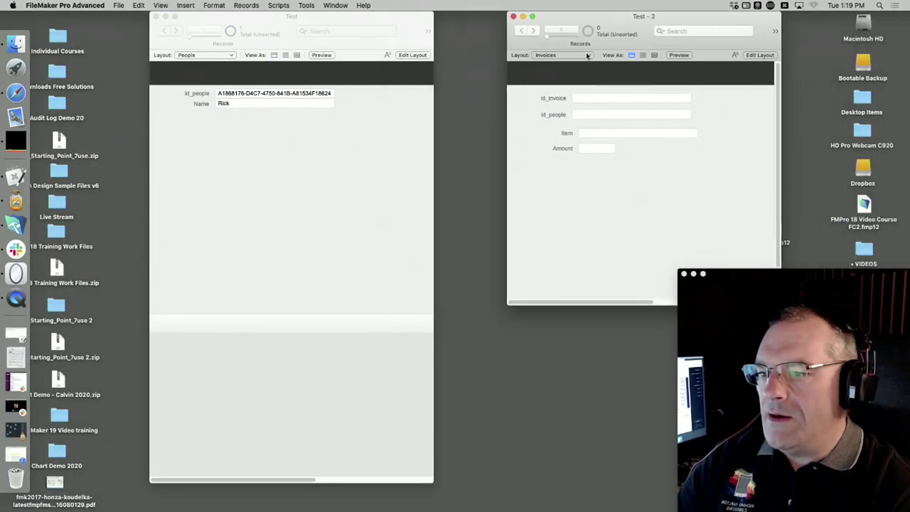
key("super+n")
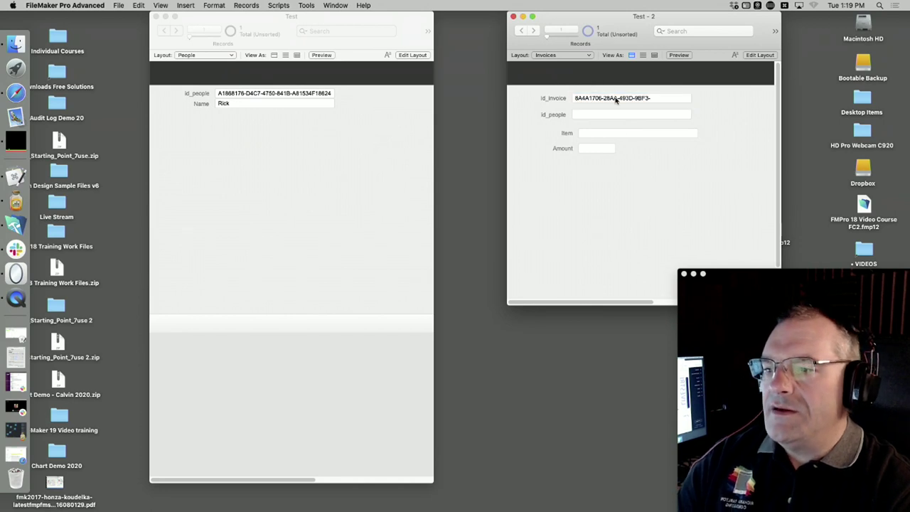
Examine the full id_invoice value of the new invoice and compare it with the People record's id_people value
left_click(616, 100)
key("super+a")
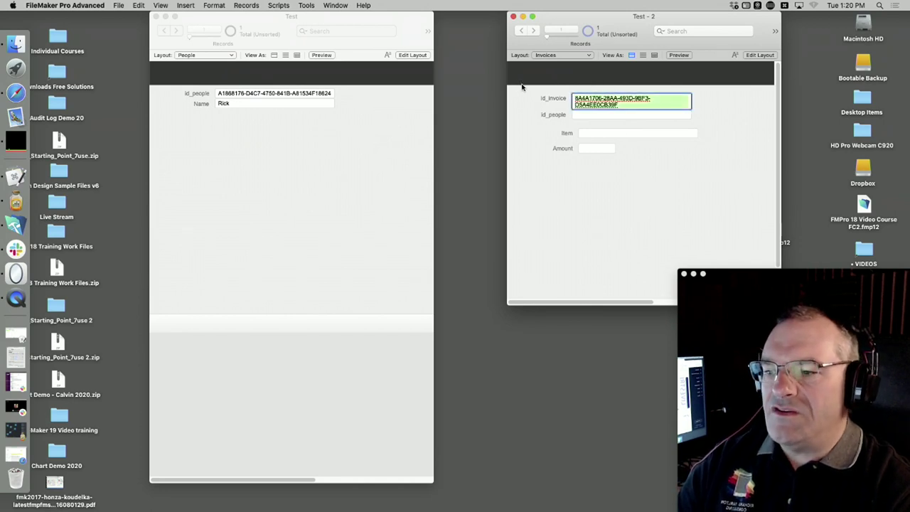
left_click(302, 93)
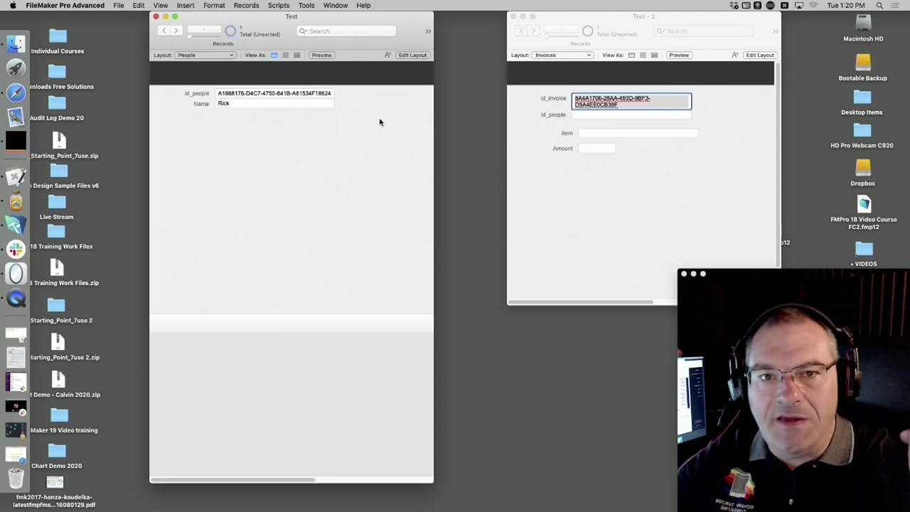
left_click(567, 195)
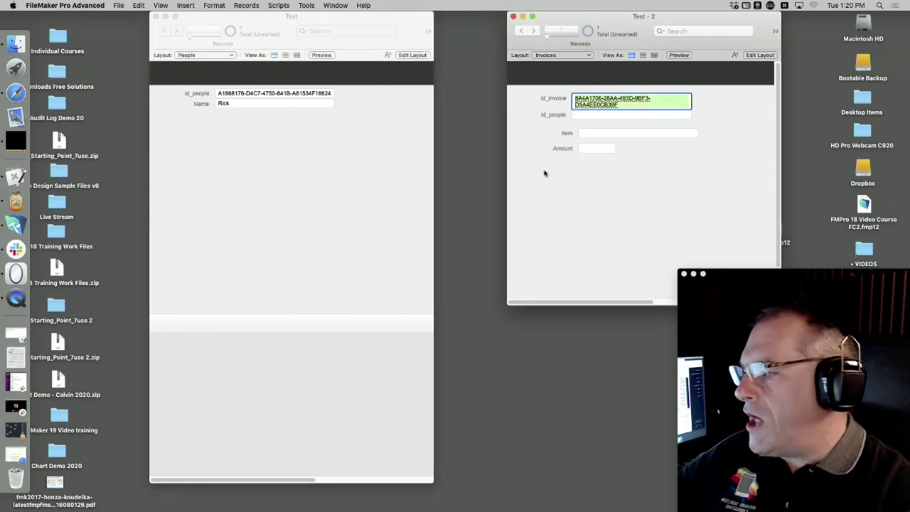
Set the People table's id_people field to auto-enter a serial number starting at P1 instead of a calculated value
left_click(393, 214)
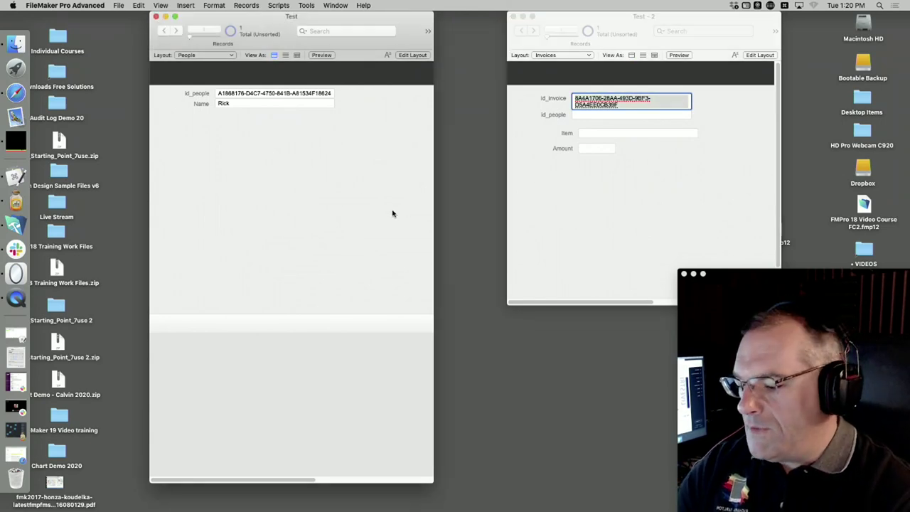
key("super+shift+d")
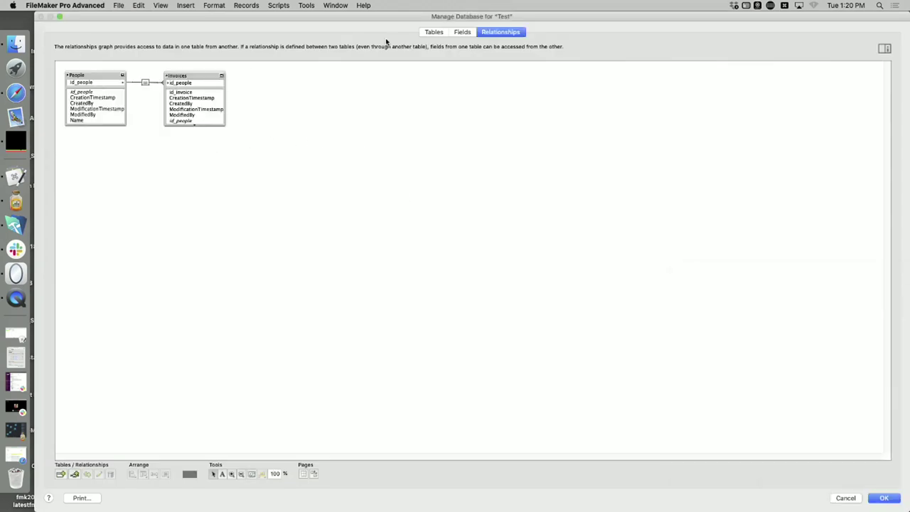
left_click(461, 34)
double_click(288, 71)
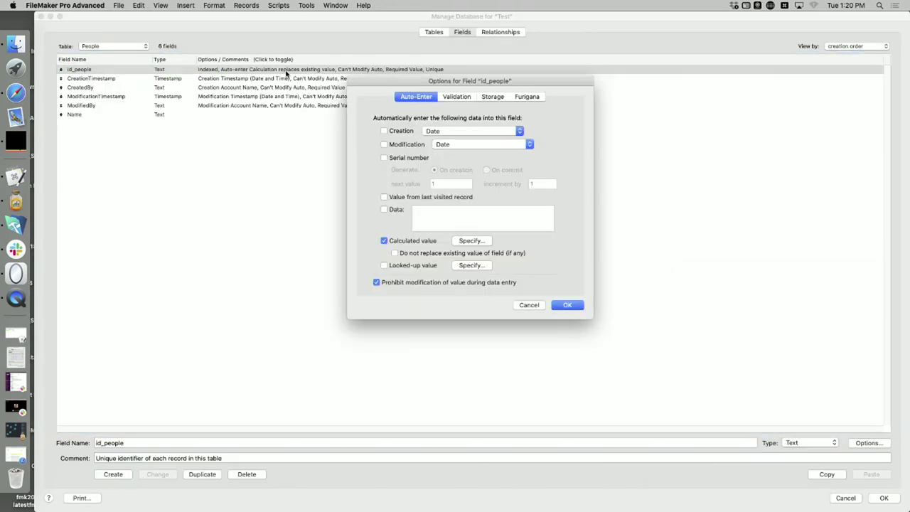
left_click(384, 158)
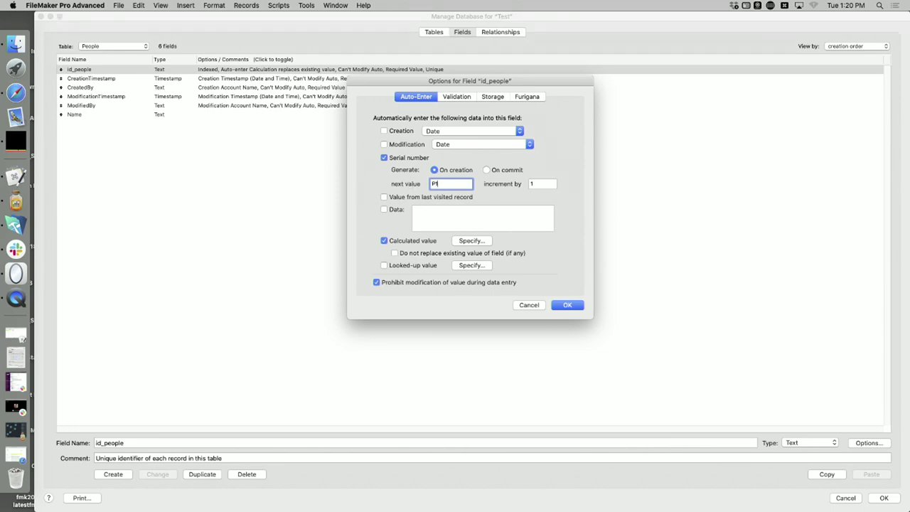
left_click(385, 241)
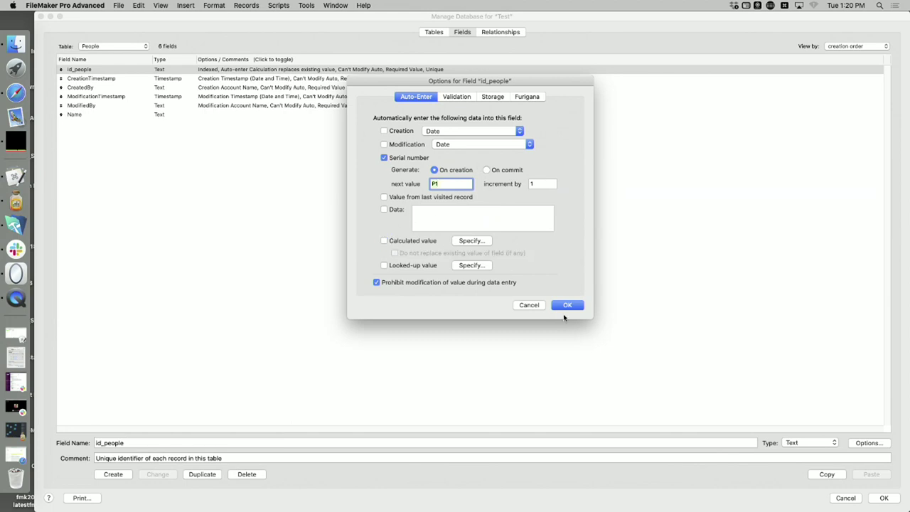
left_click(567, 305)
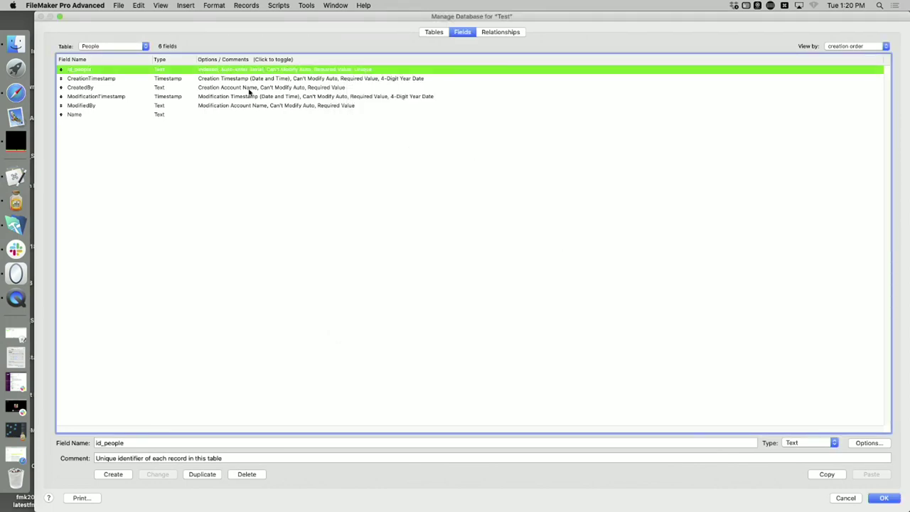
Allow modification of the id_people field's auto-entered value during data entry
double_click(281, 72)
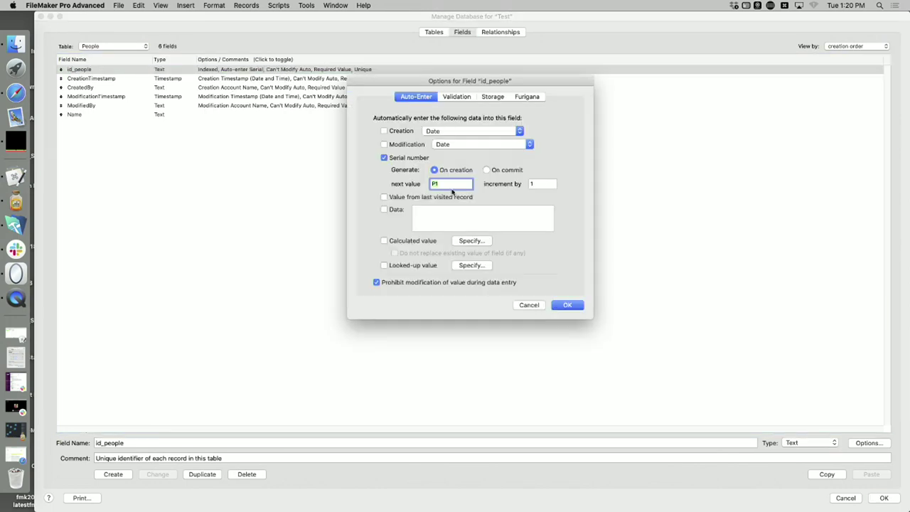
left_click(431, 282)
left_click(568, 305)
Inspect the auto-enter calculation of the id_invoice field in the Invoices table
left_click(135, 49)
left_click(132, 55)
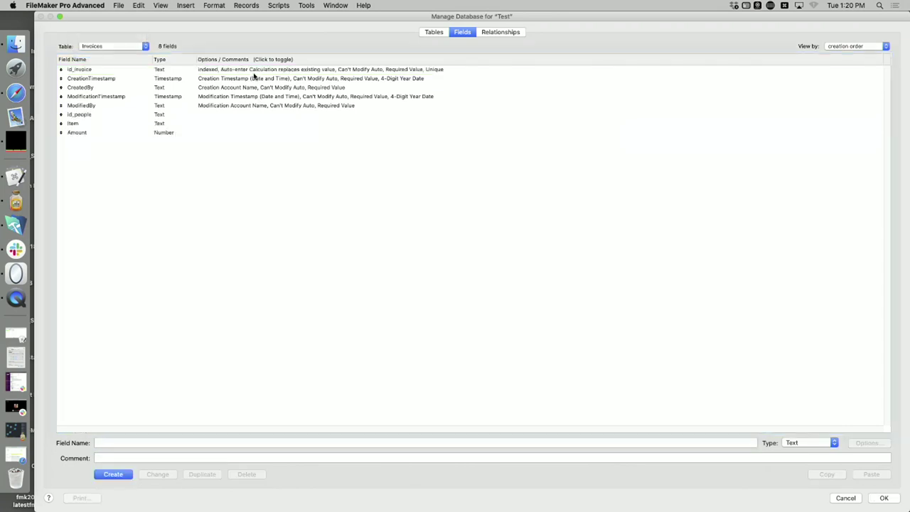
double_click(254, 71)
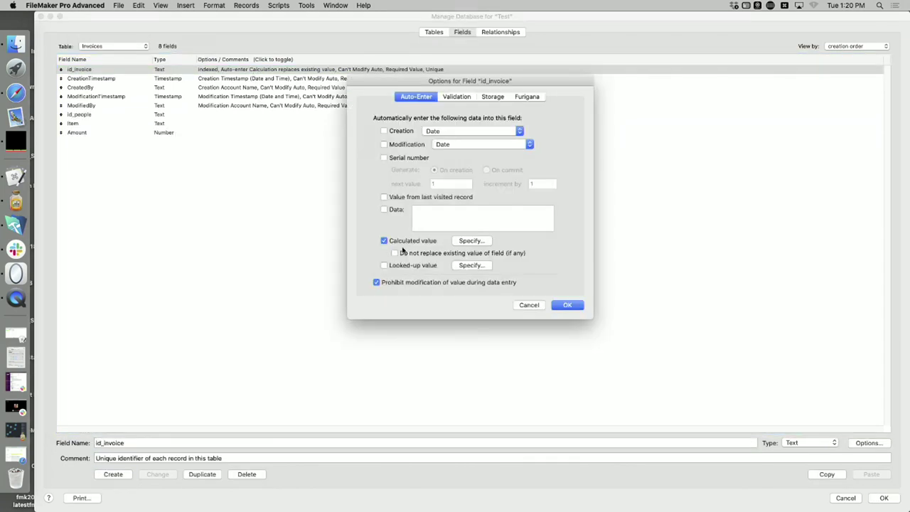
left_click(485, 240)
left_click_drag(308, 75, 225, 69)
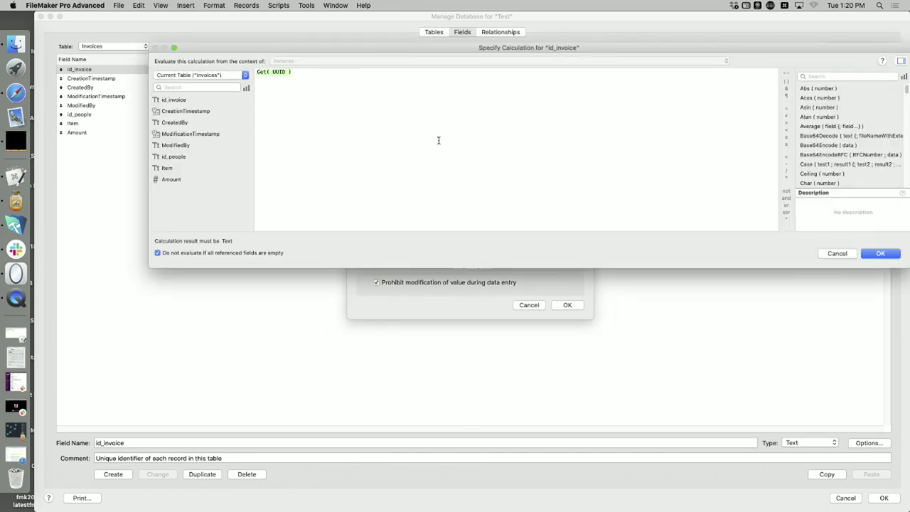
left_click(845, 254)
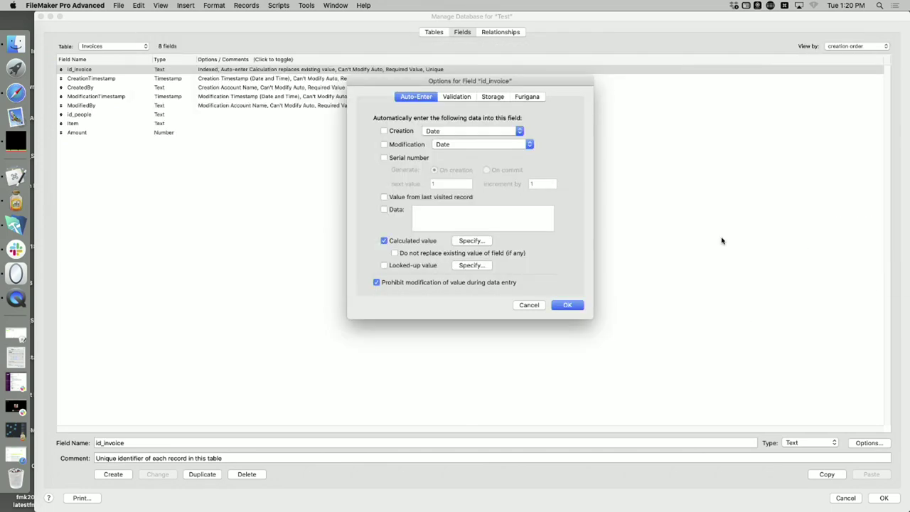
Set id_invoice to auto-enter a modifiable serial number starting at INV1 instead of a calculated value, and save the database changes
left_click(385, 241)
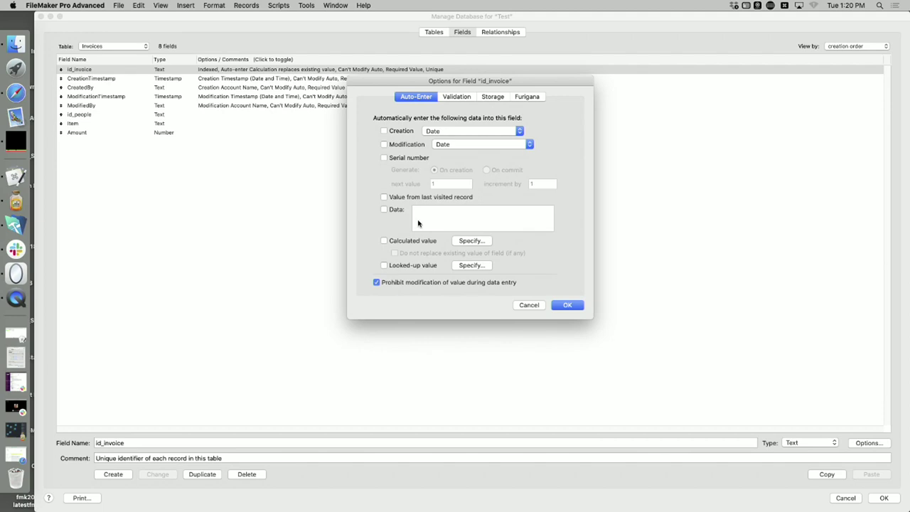
left_click(384, 158)
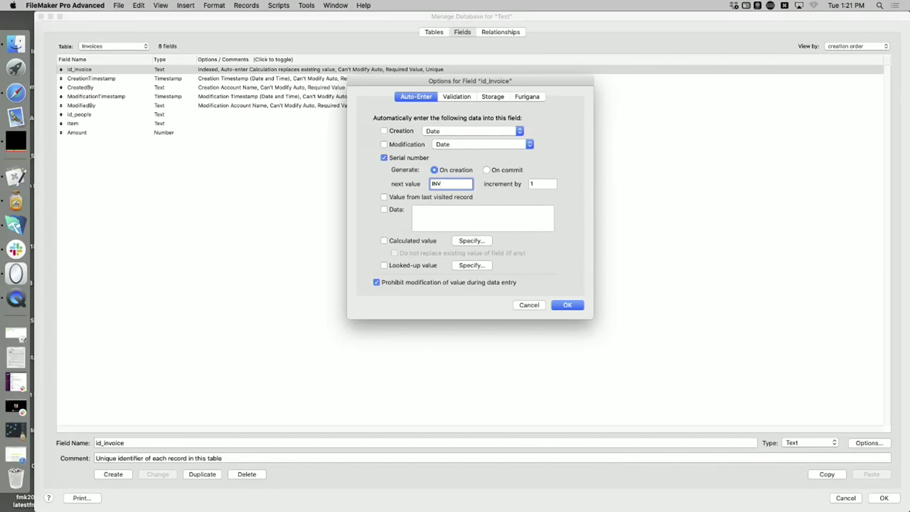
left_click(421, 283)
left_click(567, 305)
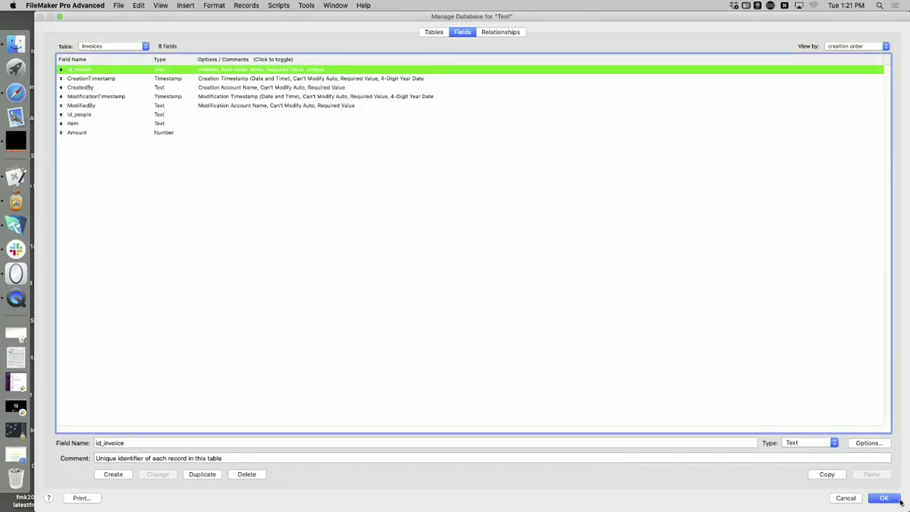
left_click(898, 499)
Delete the existing record in People and the existing record in Invoices
key("super+e")
left_click(496, 175)
left_click(499, 171)
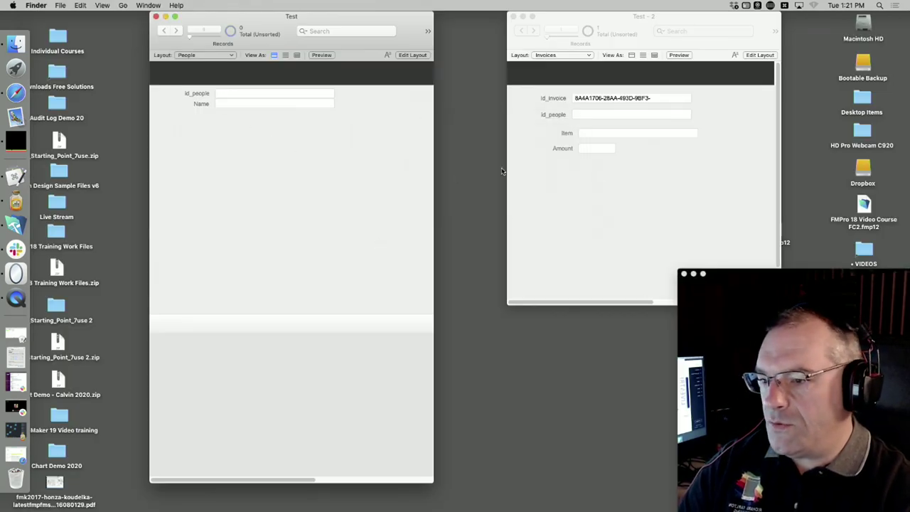
left_click(617, 183)
key("super+e")
left_click(489, 180)
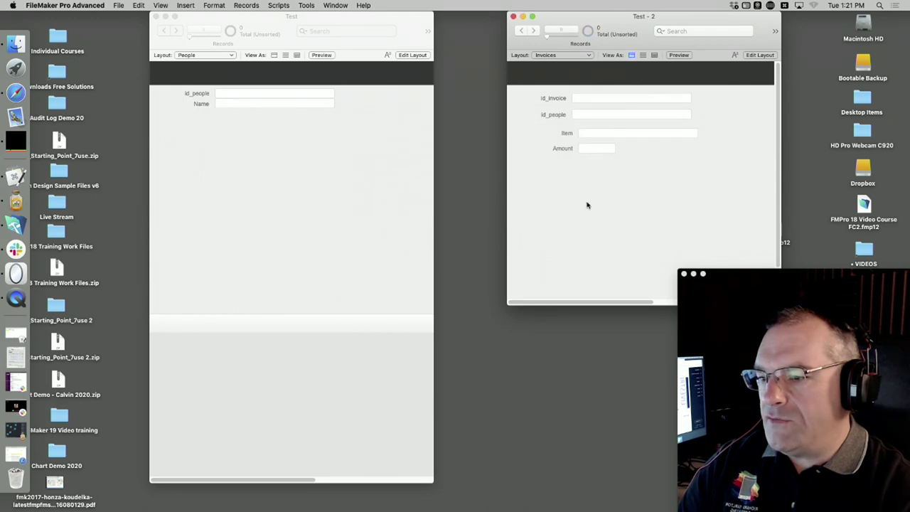
Create a new People record and fill in the first person's name
left_click(362, 204)
key("super+n")
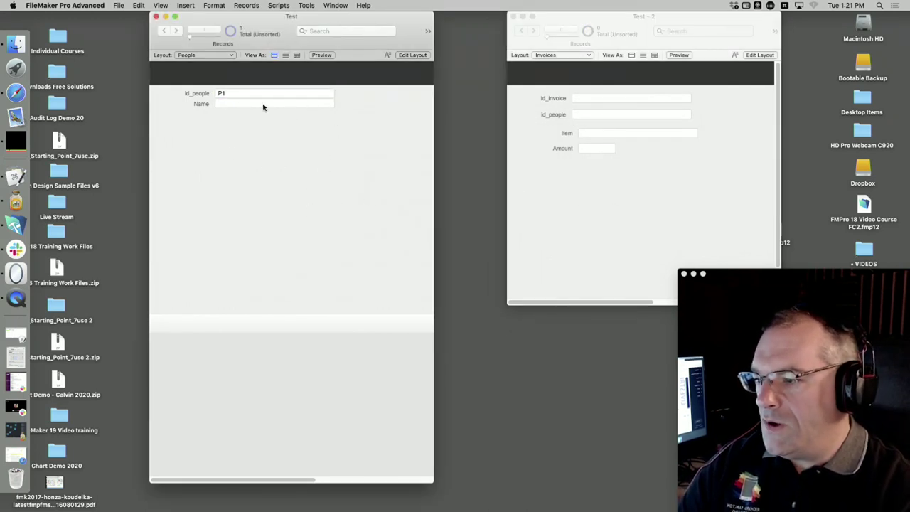
left_click(248, 104)
type("Bob")
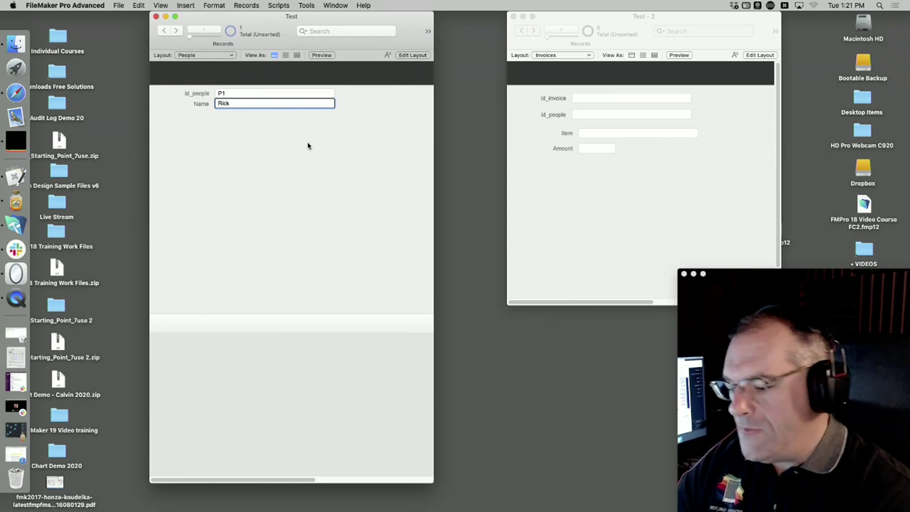
Add a second People record and fill in the second person's name
key("super+n")
left_click(236, 104)
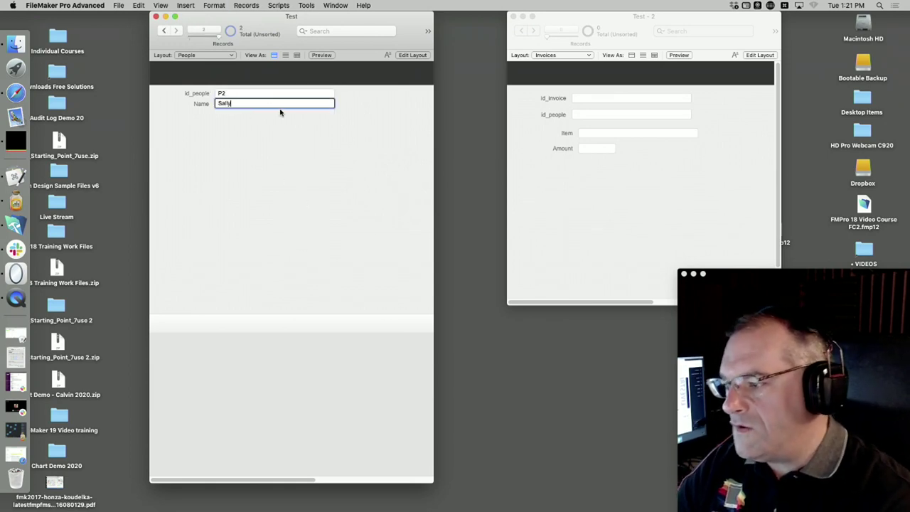
type("Sally")
left_click(292, 155)
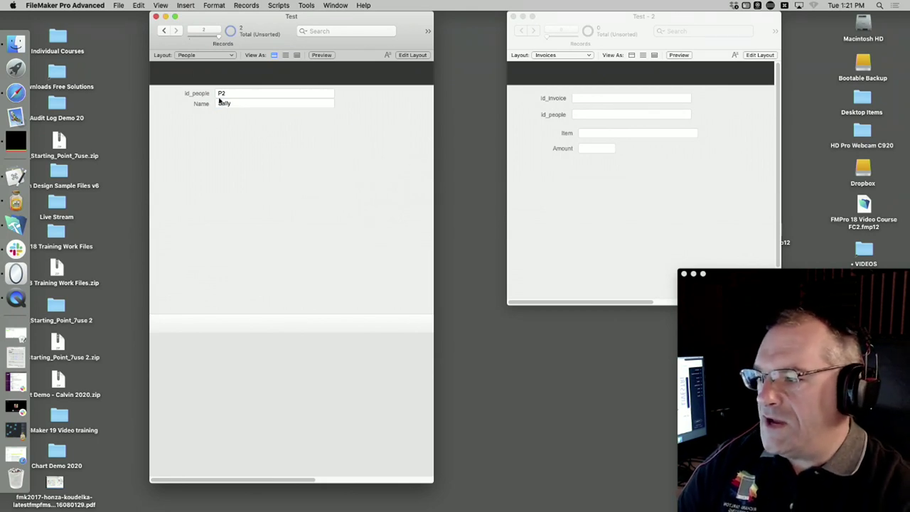
Go back to the first People record and create an invoice linked to it by entering p1 as its id_people
left_click(164, 31)
left_click(596, 213)
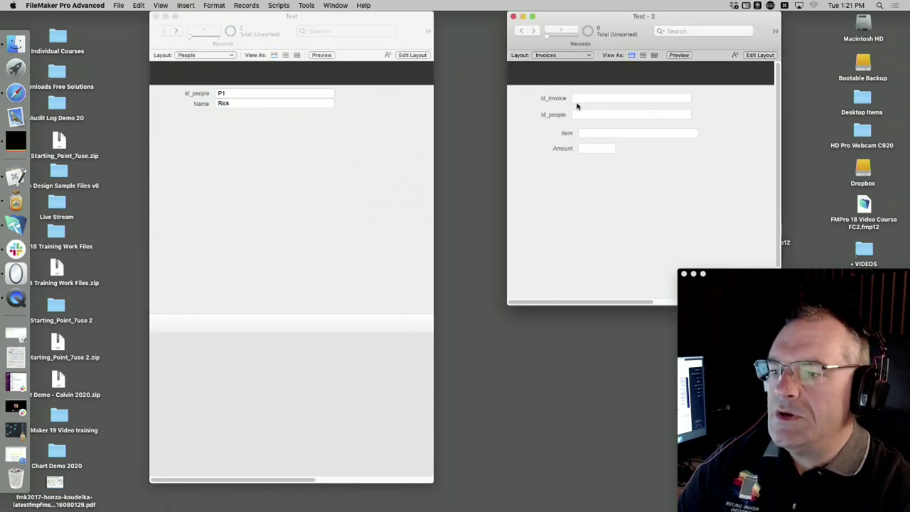
key("super+n")
left_click(599, 224)
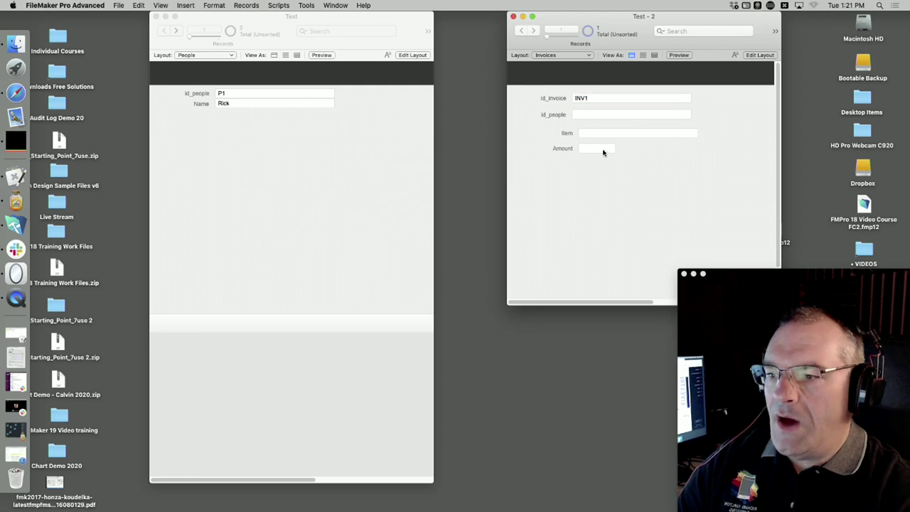
left_click(585, 115)
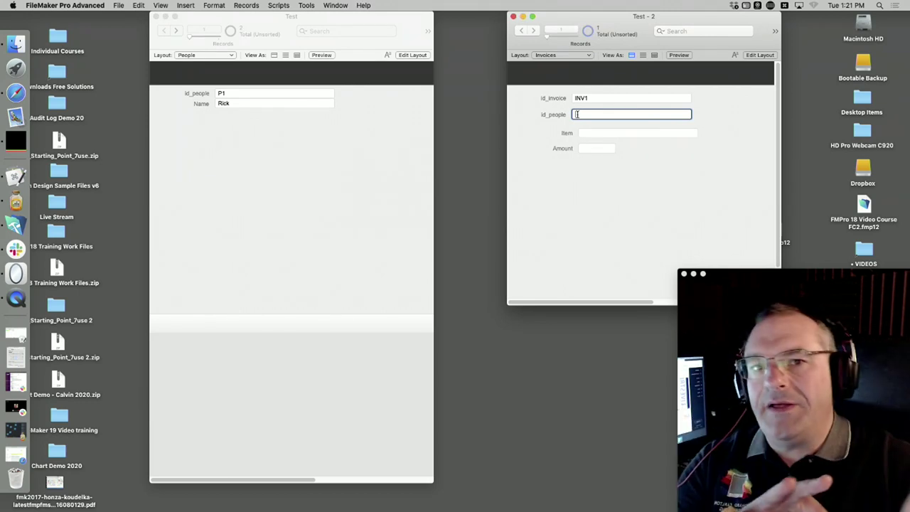
type("p1")
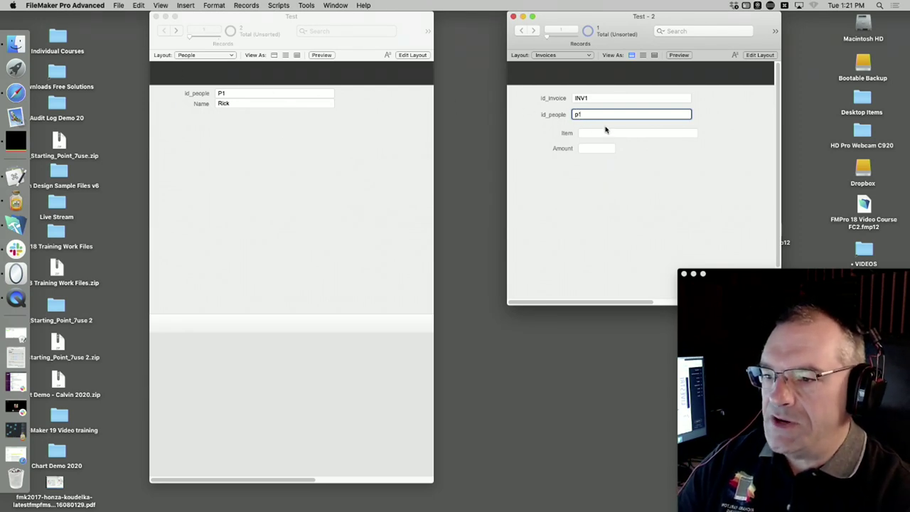
left_click(615, 205)
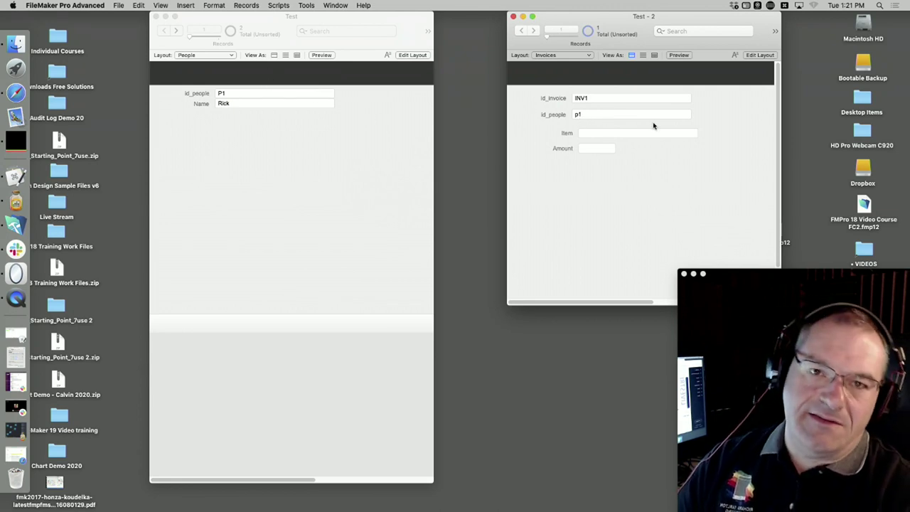
Set the new invoice's Item to Toilet Paper and its Amount to 20
left_click(589, 135)
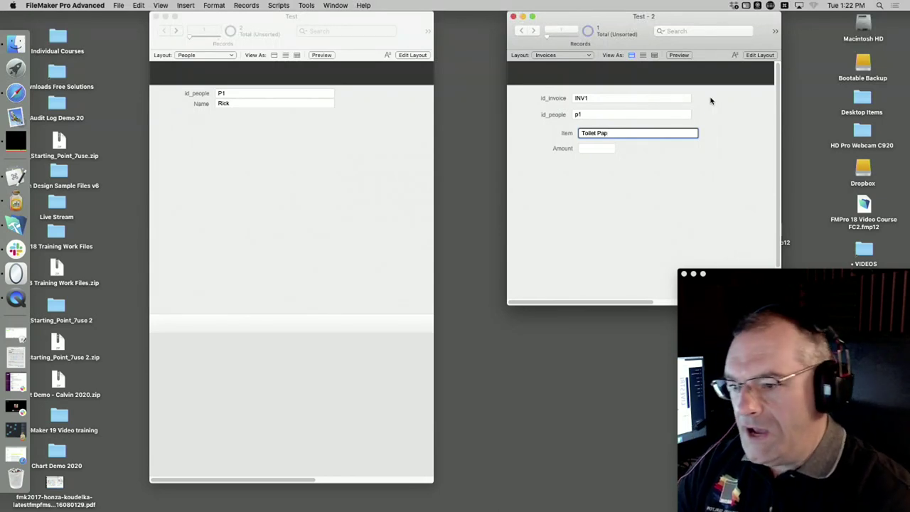
type("er")
left_click(657, 180)
left_click(602, 151)
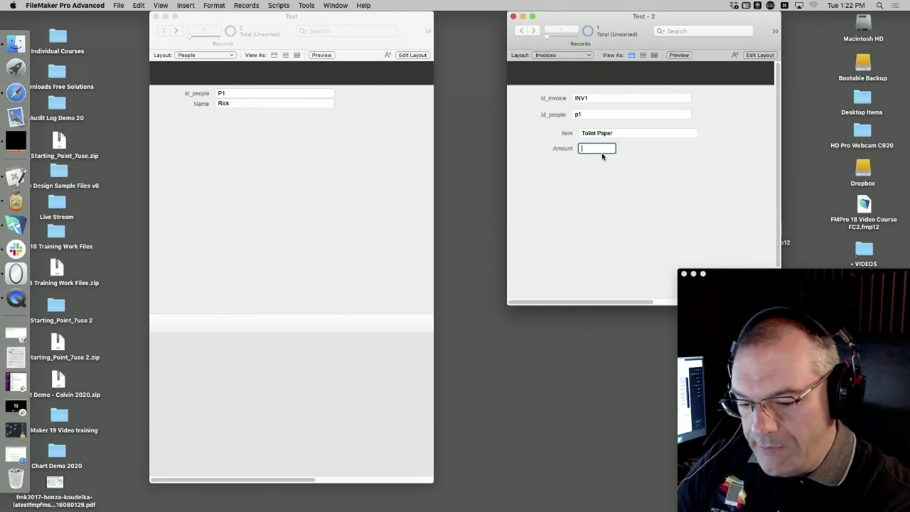
left_click(613, 204)
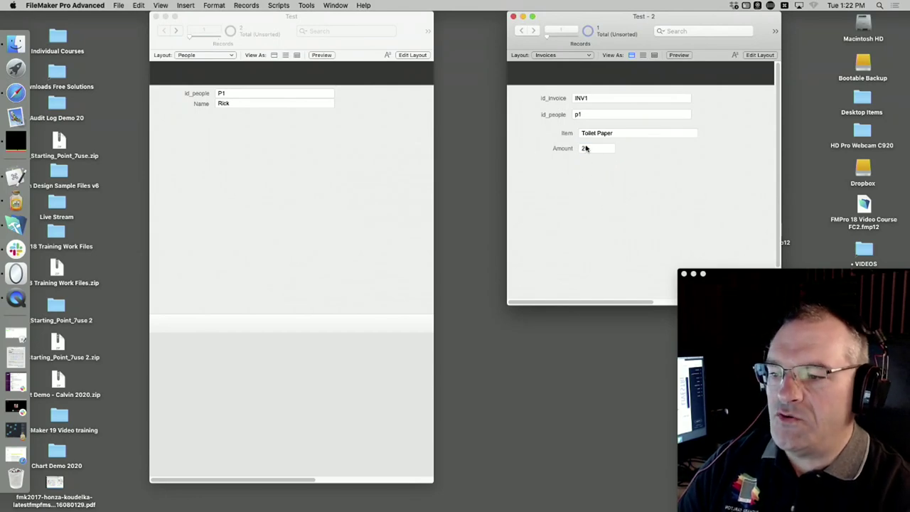
Add the related Item field from the Invoices table, with its label, below Name on the People layout
left_click(407, 198)
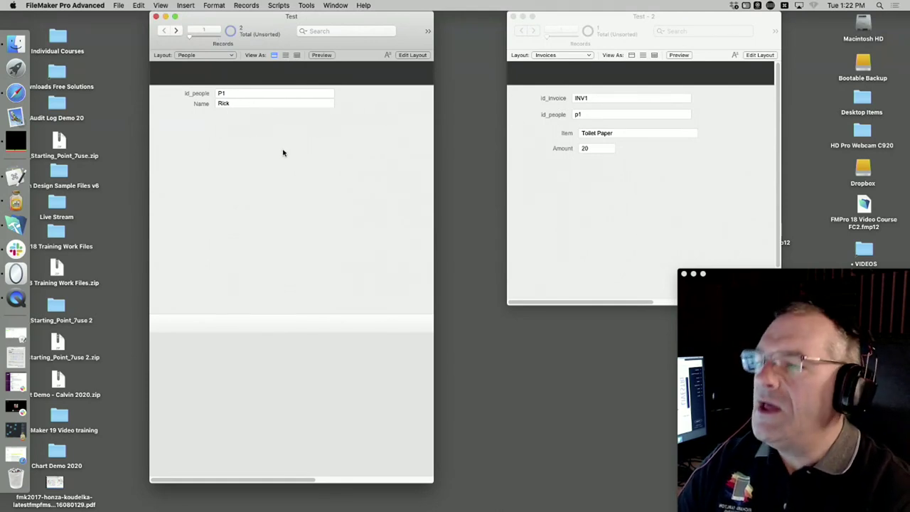
key("super+l")
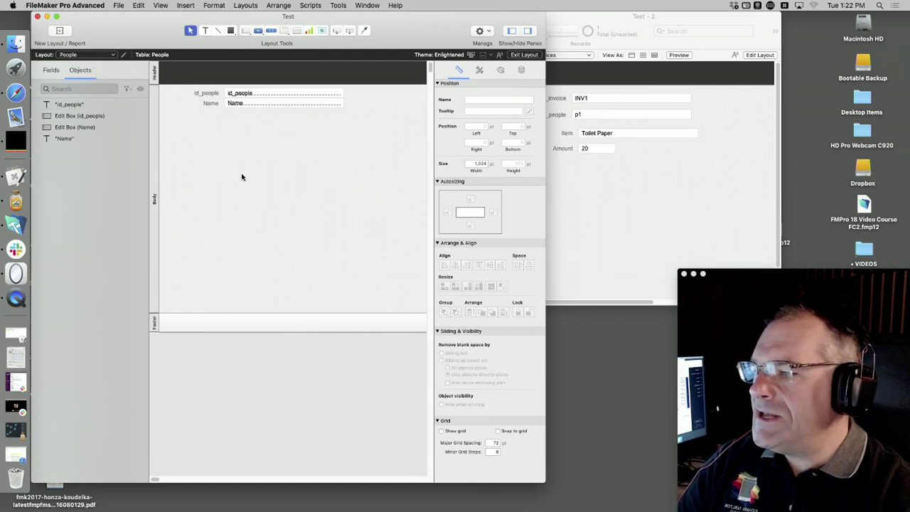
left_click_drag(336, 32, 253, 135)
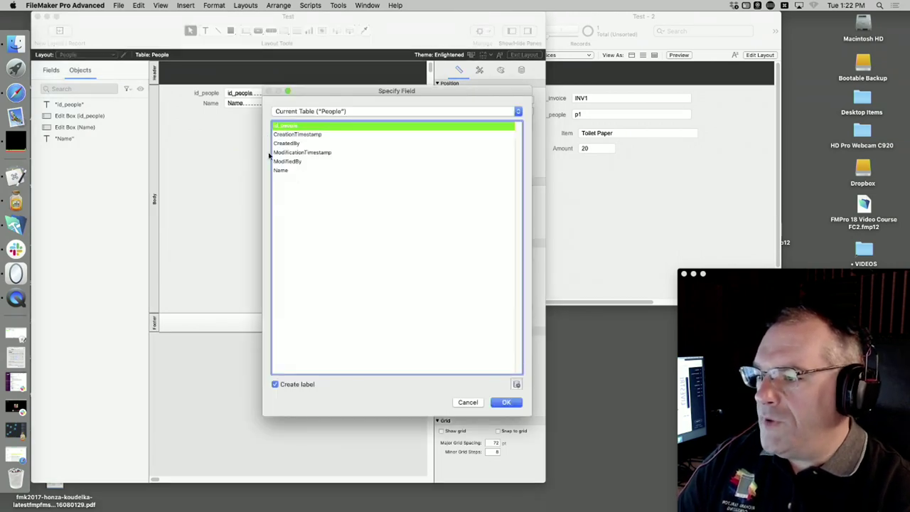
left_click(359, 112)
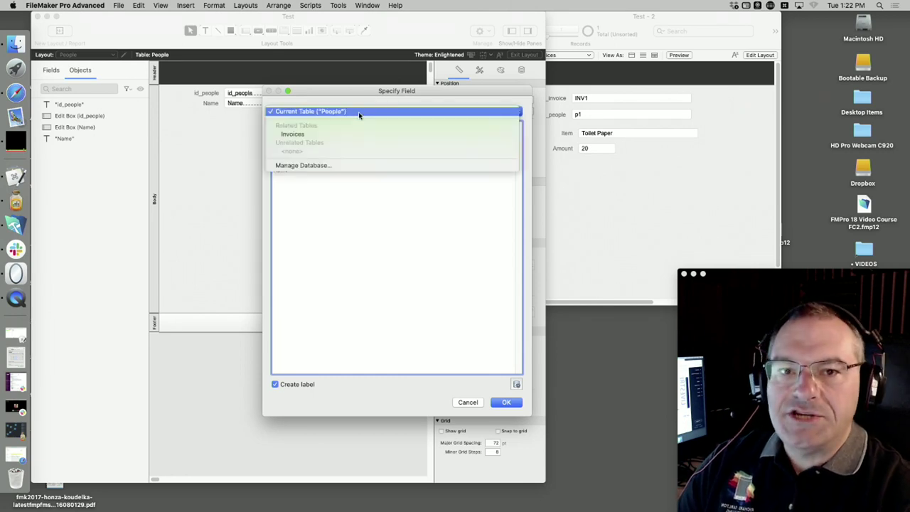
left_click(293, 136)
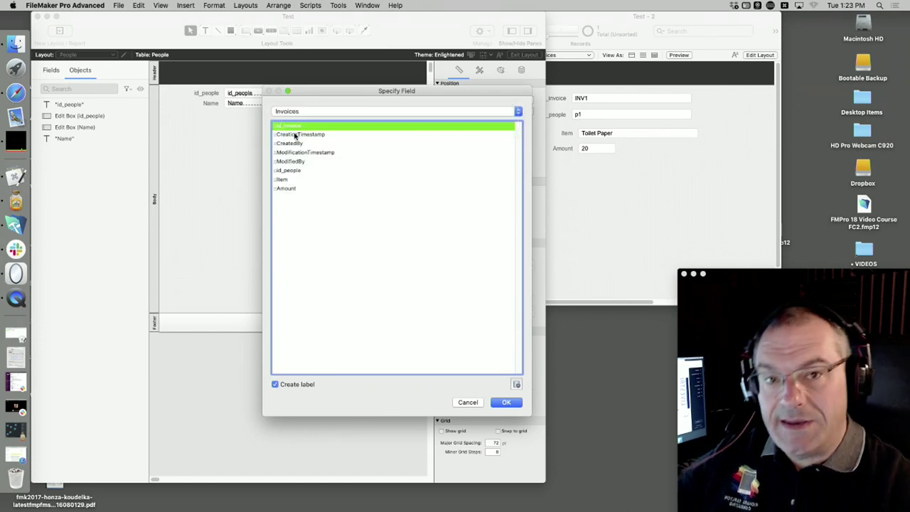
left_click(287, 182)
double_click(287, 183)
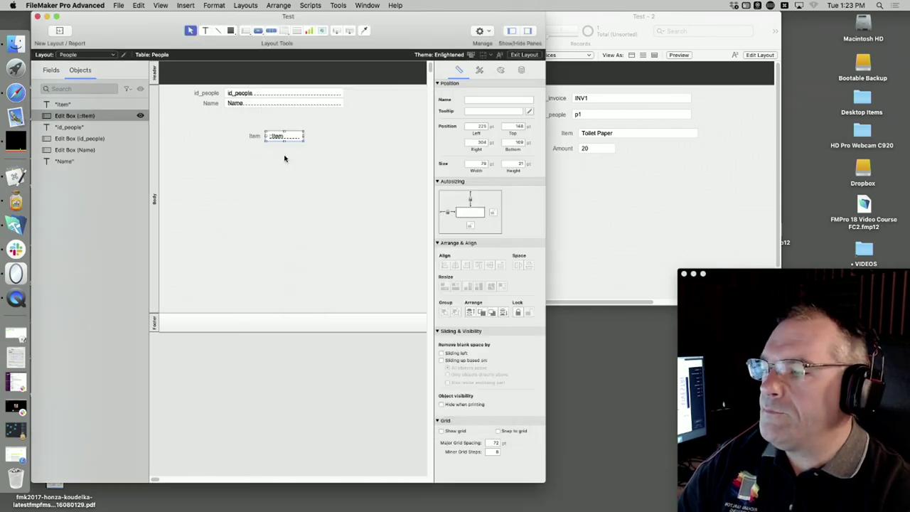
Add the related Amount field from Invoices, with its label, below Item on the People layout and widen the Item field
left_click_drag(277, 136, 277, 153)
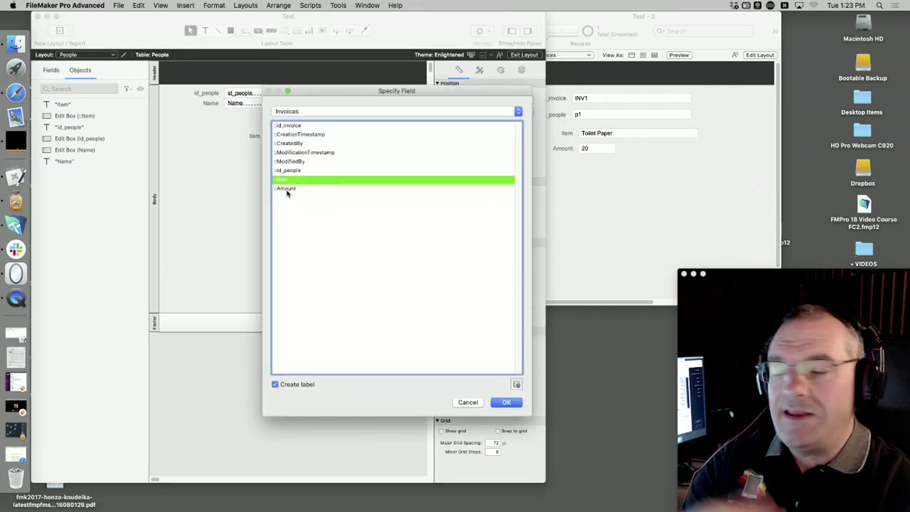
double_click(286, 189)
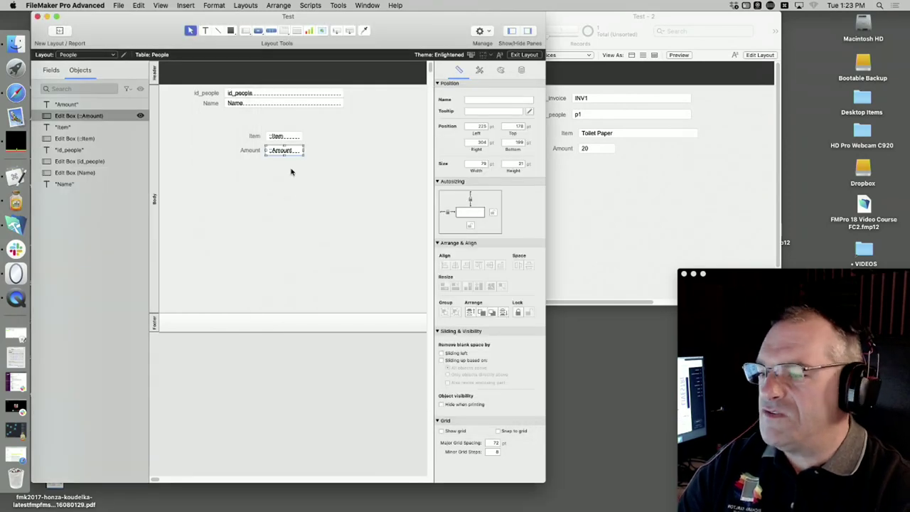
left_click(297, 136)
left_click_drag(302, 135, 328, 139)
key("super+b")
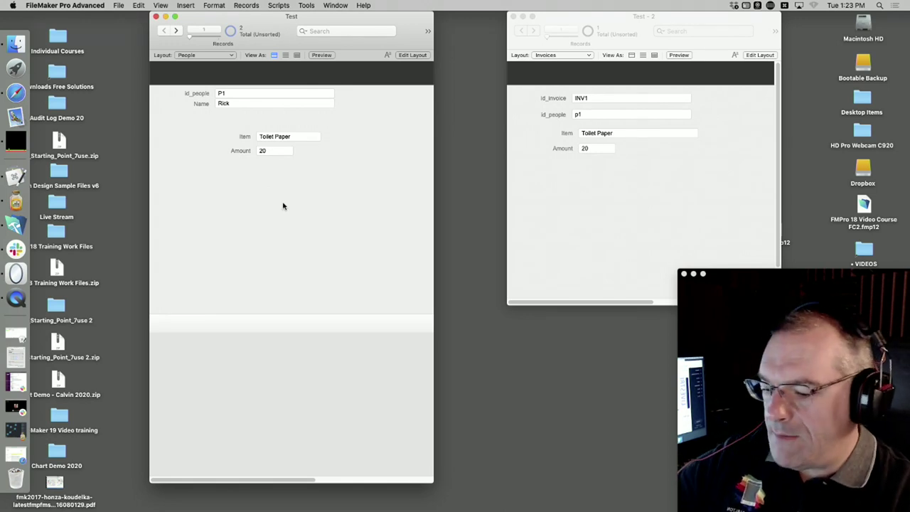
Enlarge the People layout window and shift the Item and Amount fields with their labels closer beneath Name, returning to Browse mode
key("super+l")
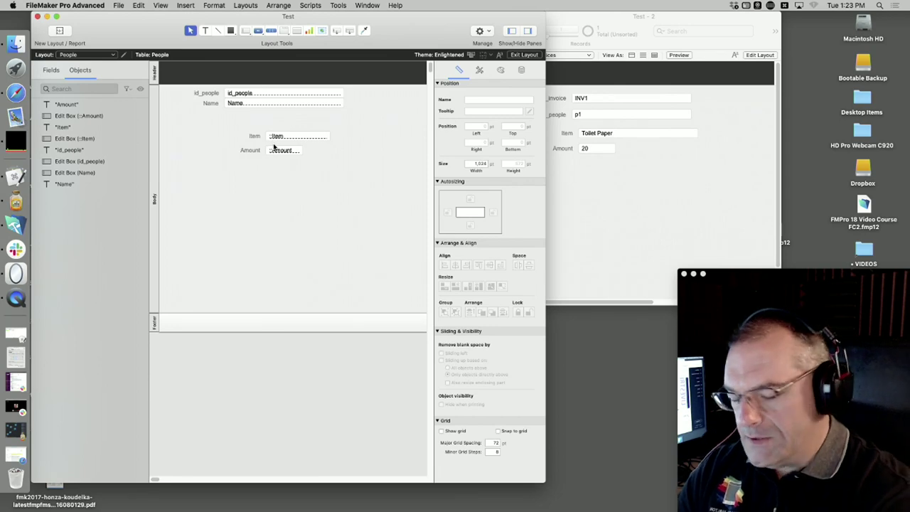
key("super+plus")
key("super+plus")
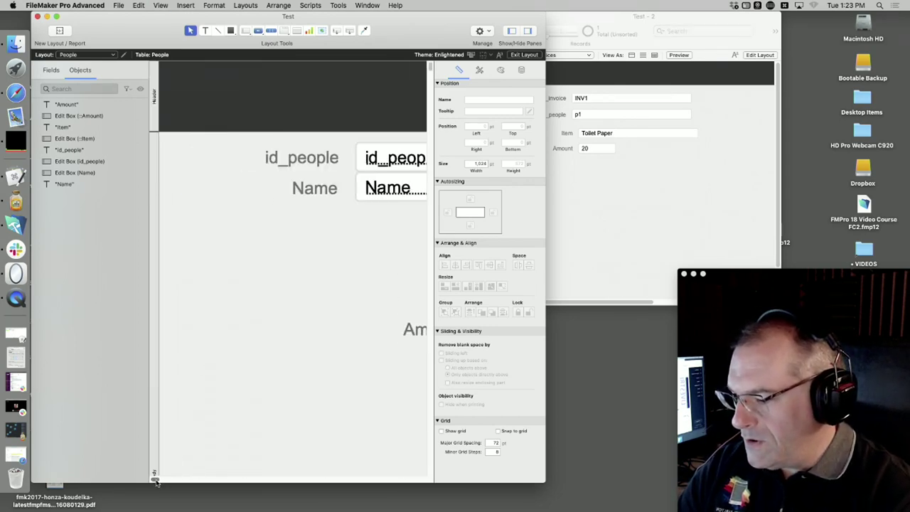
left_click_drag(545, 482, 644, 487)
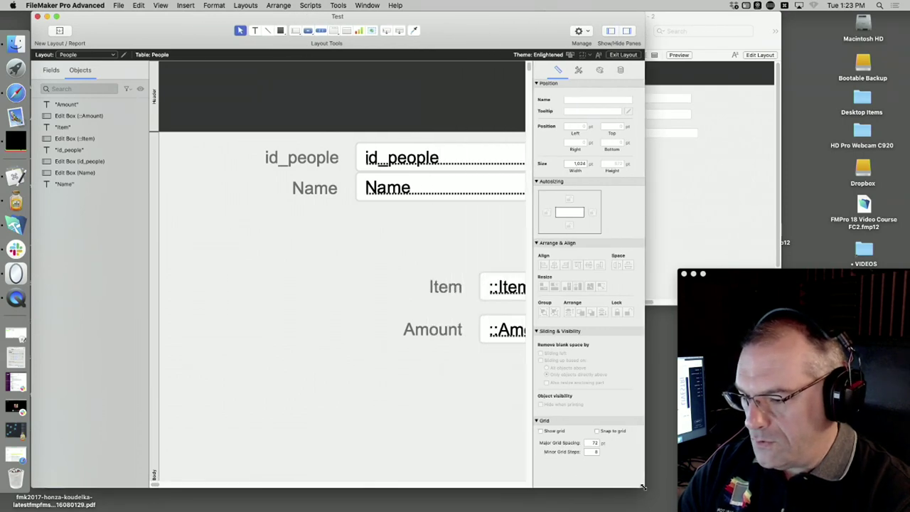
left_click_drag(333, 248, 377, 332)
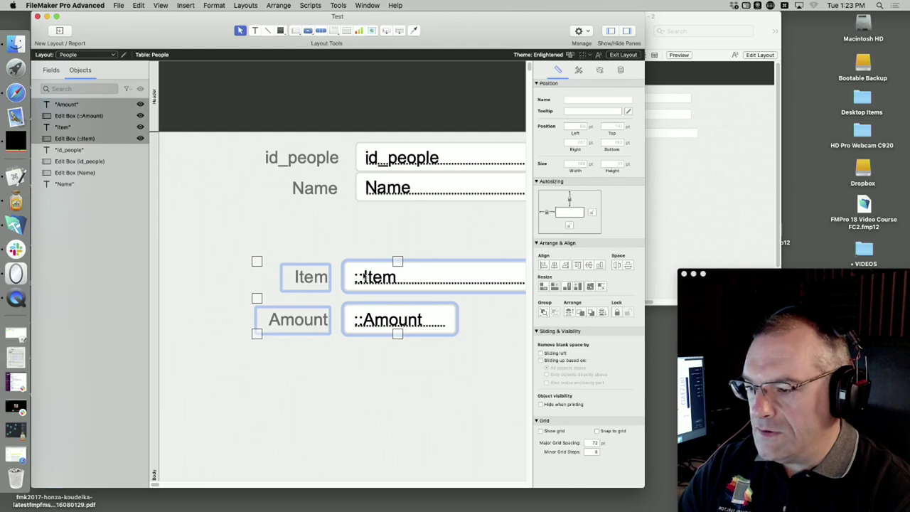
key("super+b")
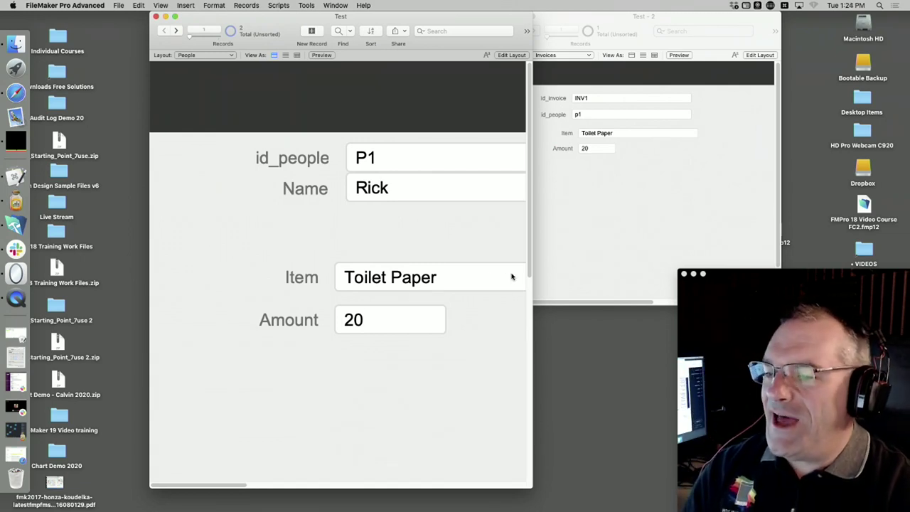
Create a second invoice with Item Milk and Amount 3, leaving its id_people empty
left_click(562, 242)
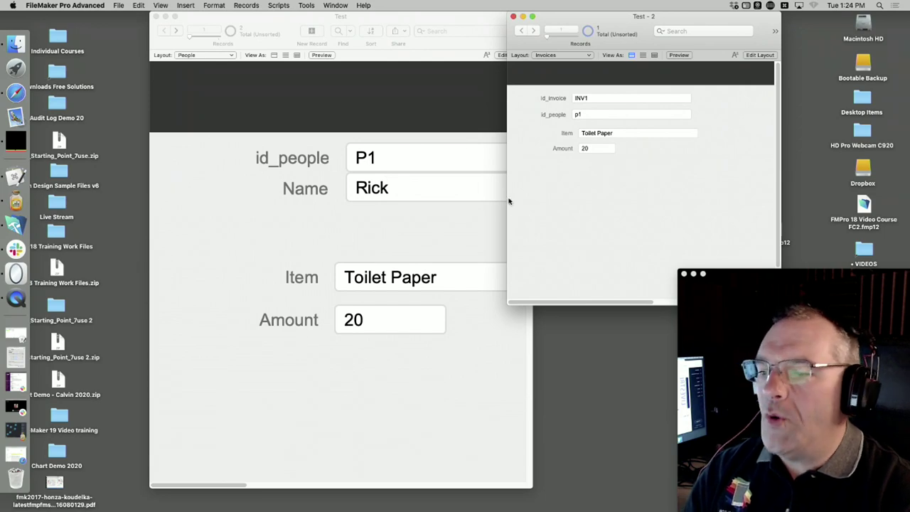
left_click_drag(435, 22, 418, 21)
left_click(595, 178)
key("super+n")
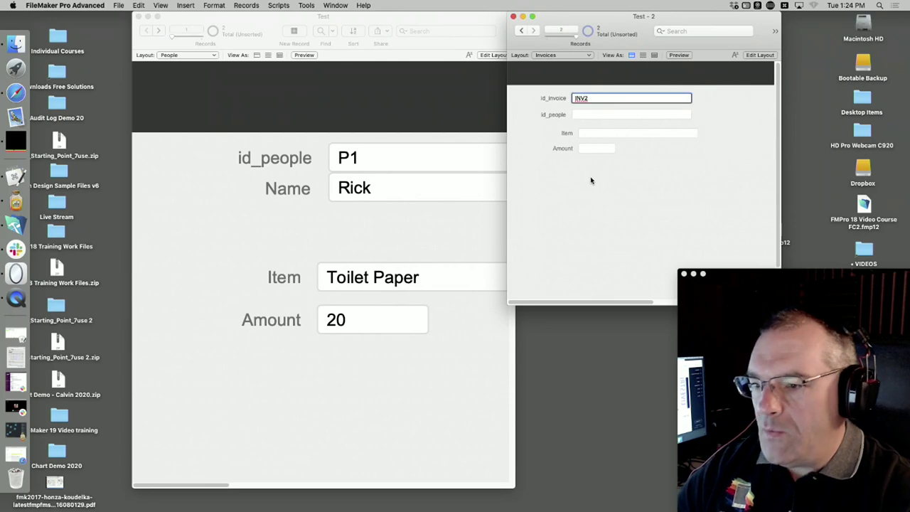
left_click(587, 114)
left_click(600, 133)
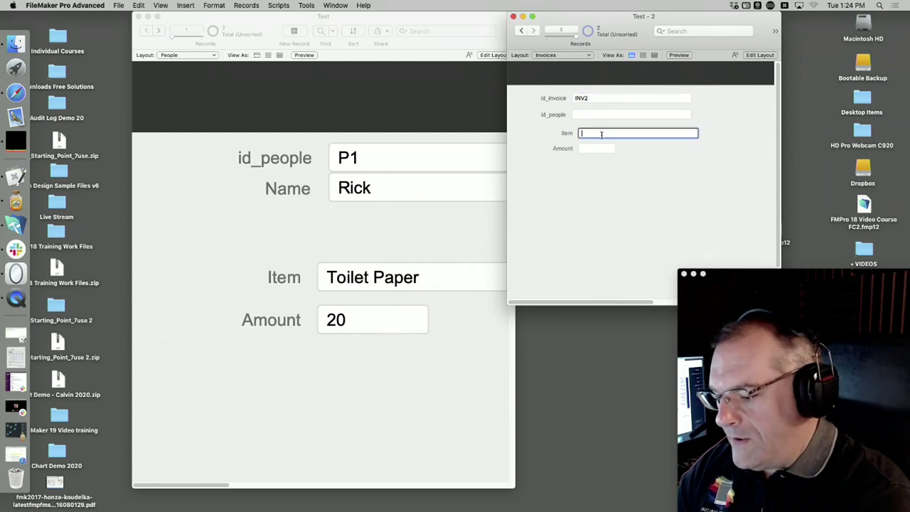
type("Milk")
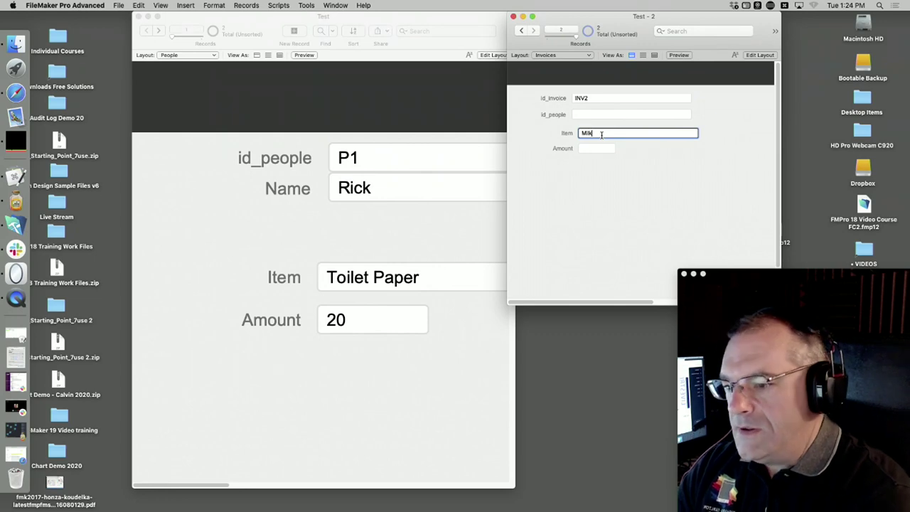
left_click(592, 147)
type("3")
left_click(597, 175)
Create a third invoice with Item Juice and Amount 2, leaving its id_people empty
key("super+n")
left_click(587, 134)
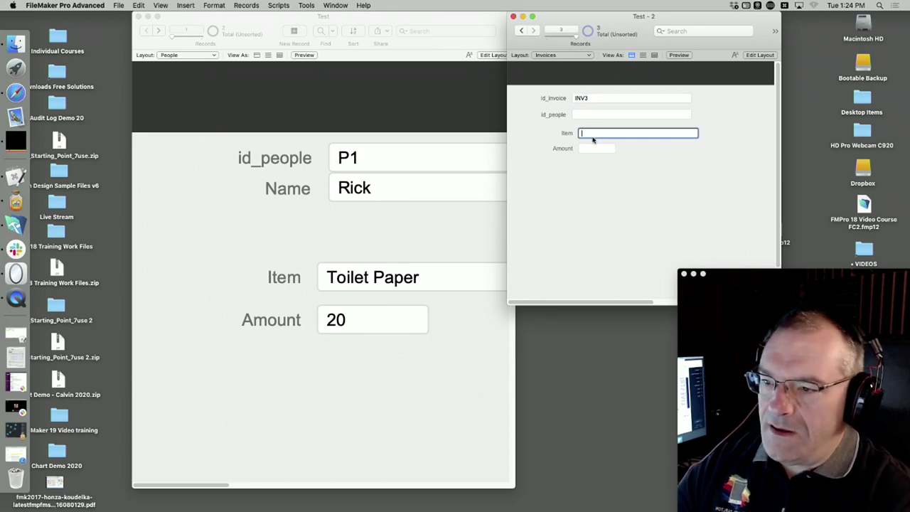
type("Juice")
key("Tab")
type("2")
key("Return")
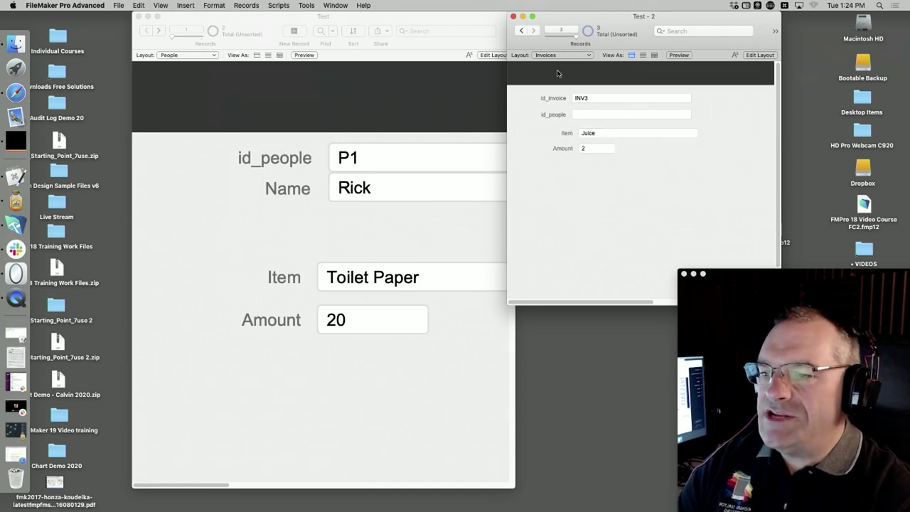
Show the invoices as a table and enter p1 as the id_people of the Milk and Juice invoices
left_click(654, 56)
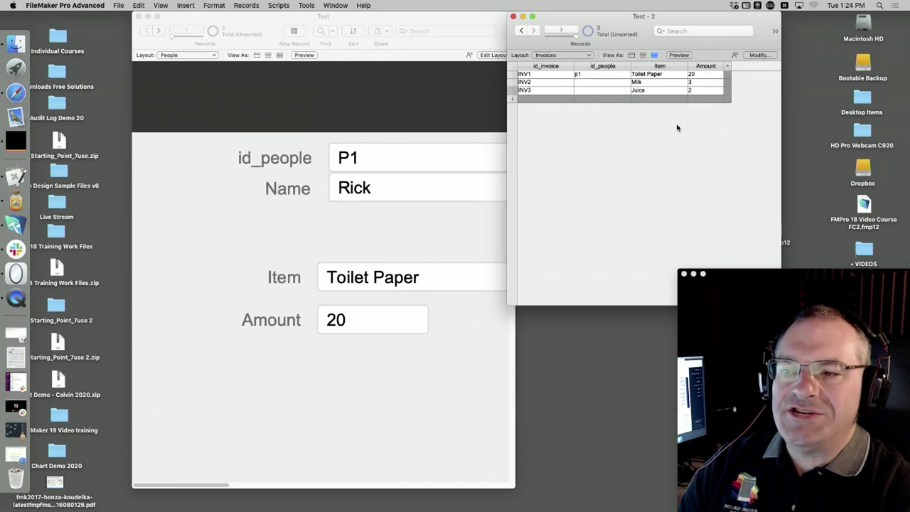
left_click(378, 231)
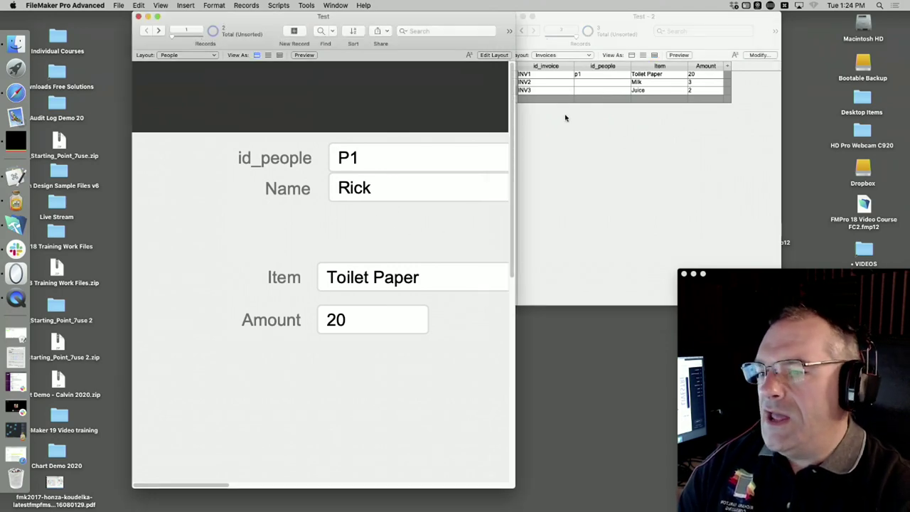
left_click(581, 83)
type("p")
left_click(579, 91)
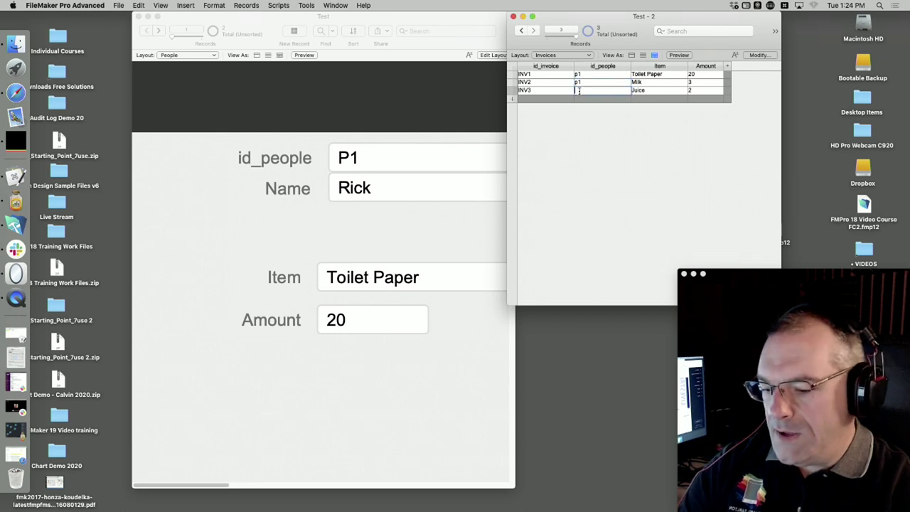
type("p1")
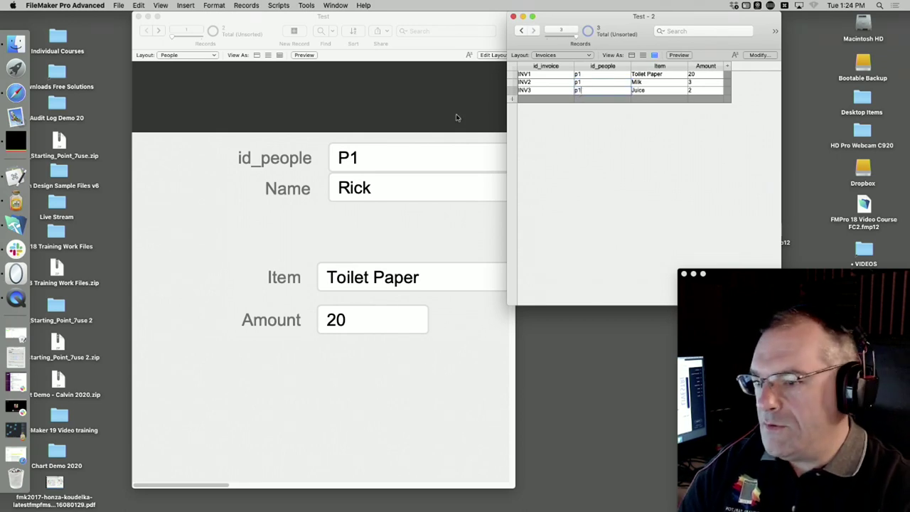
Go to the second People record and change the Milk invoice's id_people to p2
left_click(235, 94)
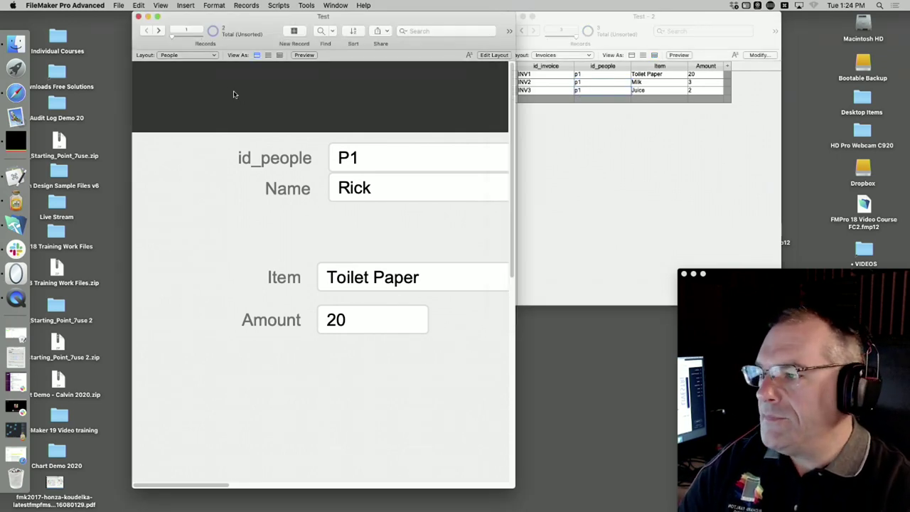
left_click(160, 32)
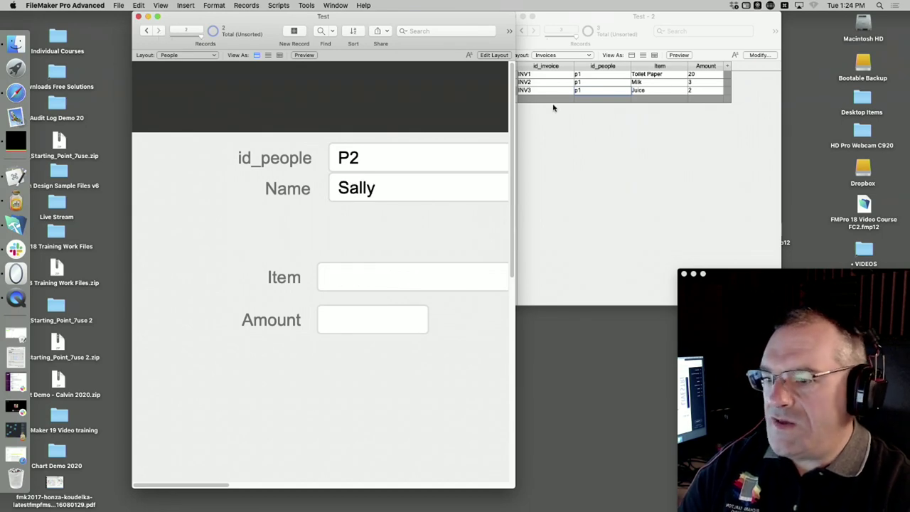
left_click(582, 83)
left_click(574, 84)
type("p")
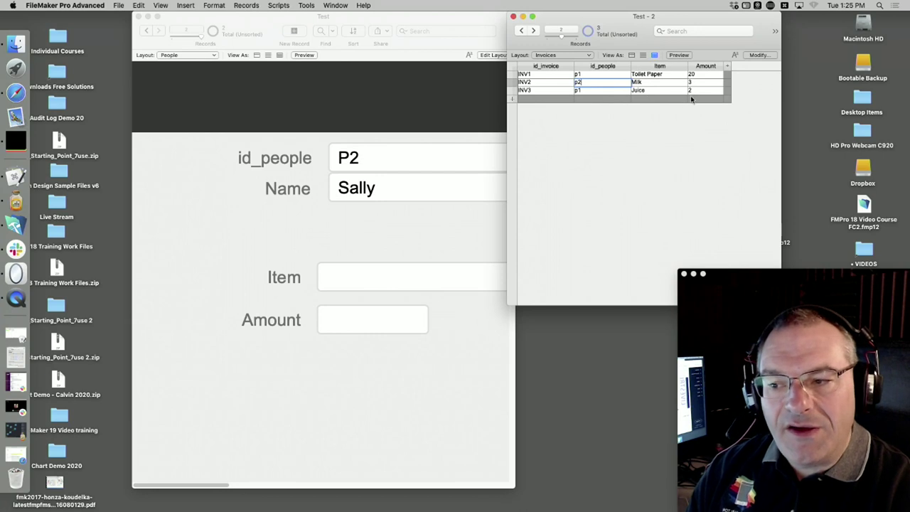
left_click(570, 158)
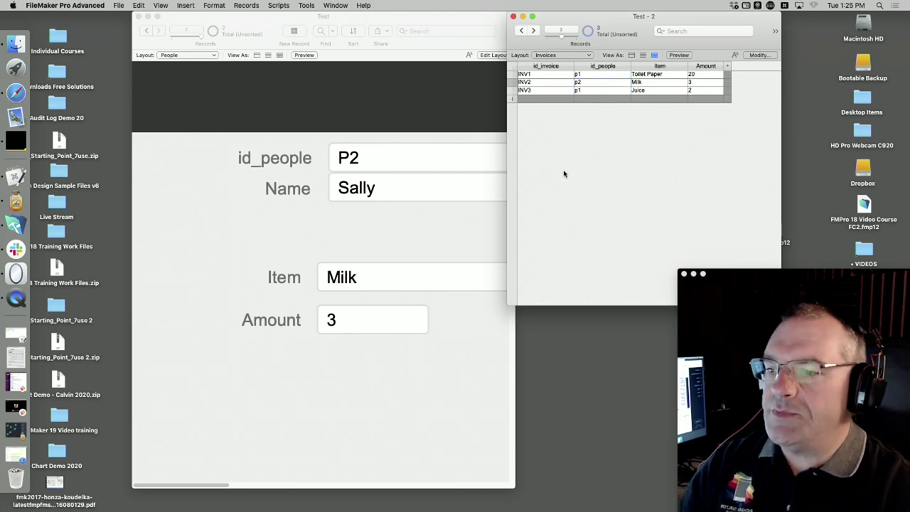
Go back to the first People record and position its window clear of the invoice table
left_click(147, 36)
left_click(148, 32)
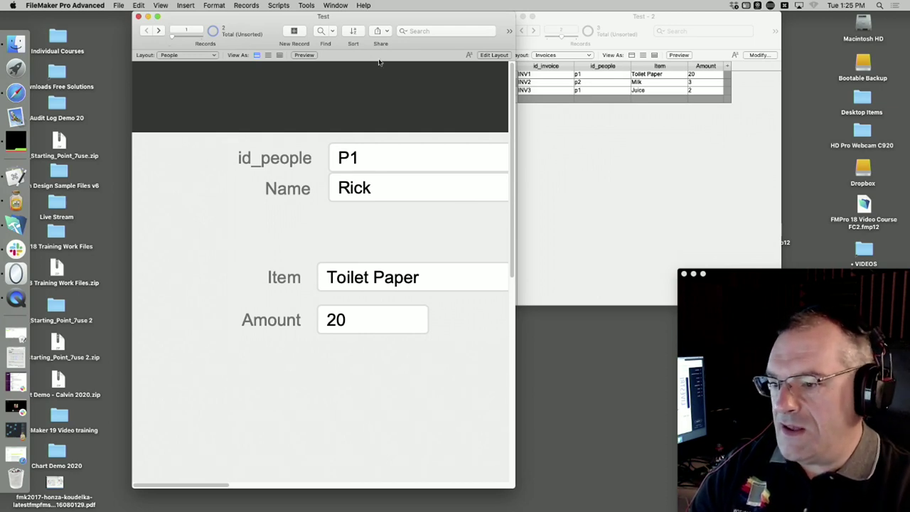
left_click_drag(444, 19, 433, 4)
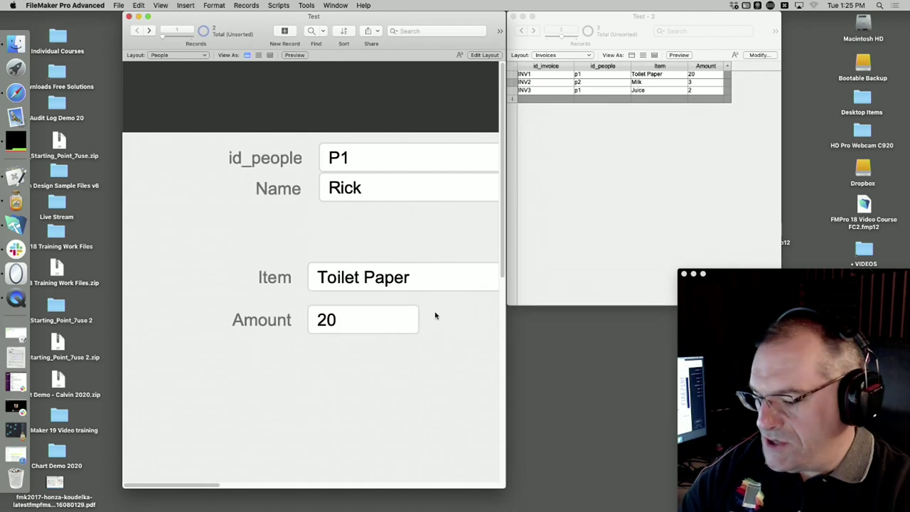
Move the related Item and Amount fields with their labels down the People layout to make room beneath Name
key("super+l")
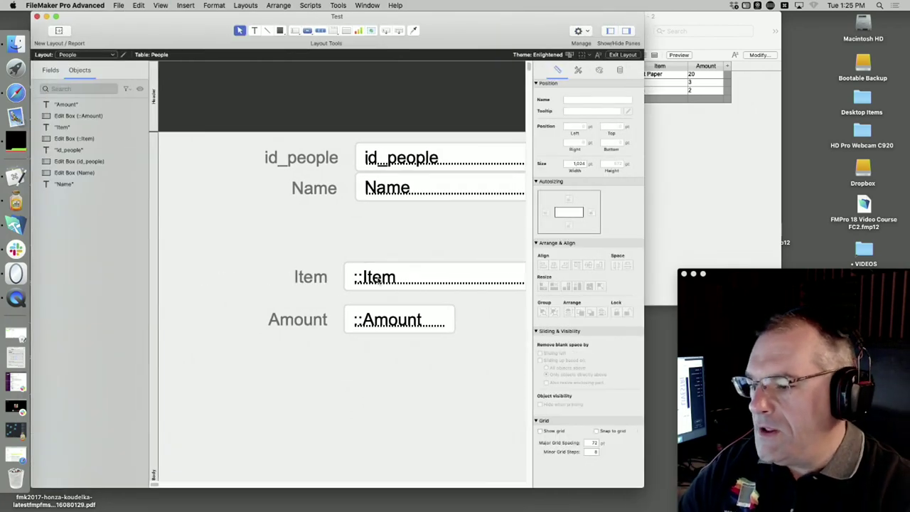
left_click(356, 279)
left_click(301, 277, "shift")
left_click(299, 321, "shift")
mouse_move(370, 330)
left_mouse_down()
mouse_move(368, 398)
mouse_move(370, 321)
left_mouse_up()
left_click_drag(267, 253, 413, 381)
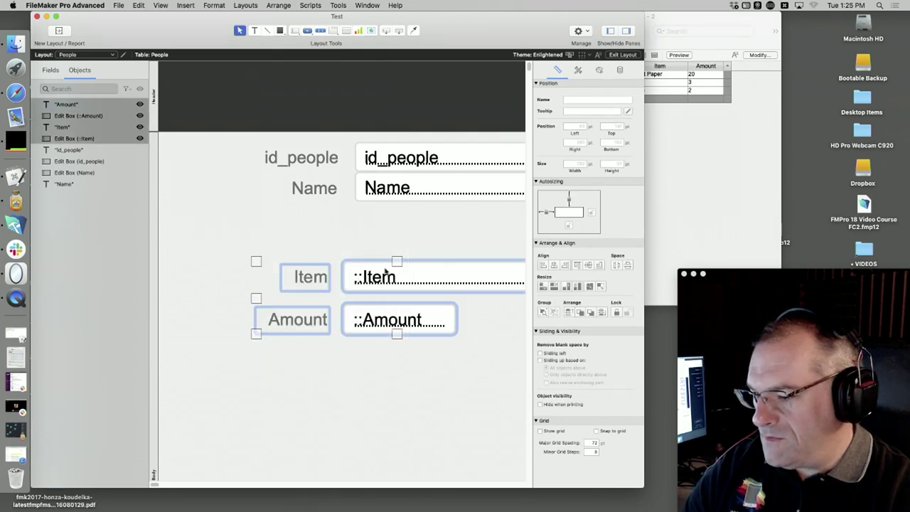
left_click_drag(386, 278, 382, 400)
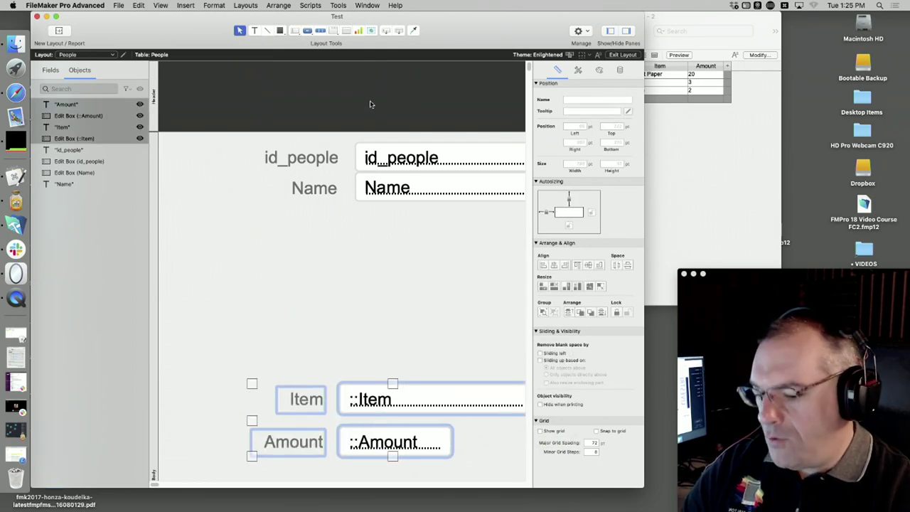
Draw a portal about 253 pt wide between Name and Item, showing three rows of Invoices records, without adding any fields
key("super+minus")
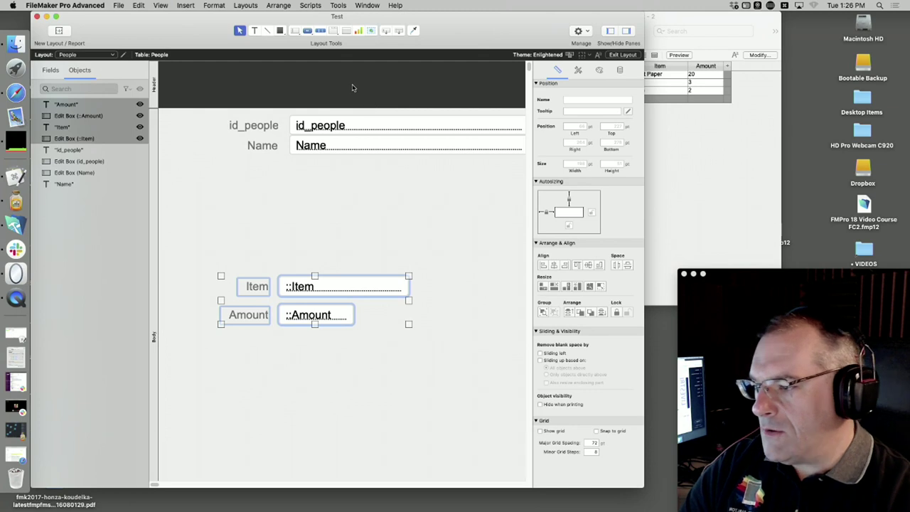
left_click(346, 31)
left_click_drag(242, 172, 491, 262)
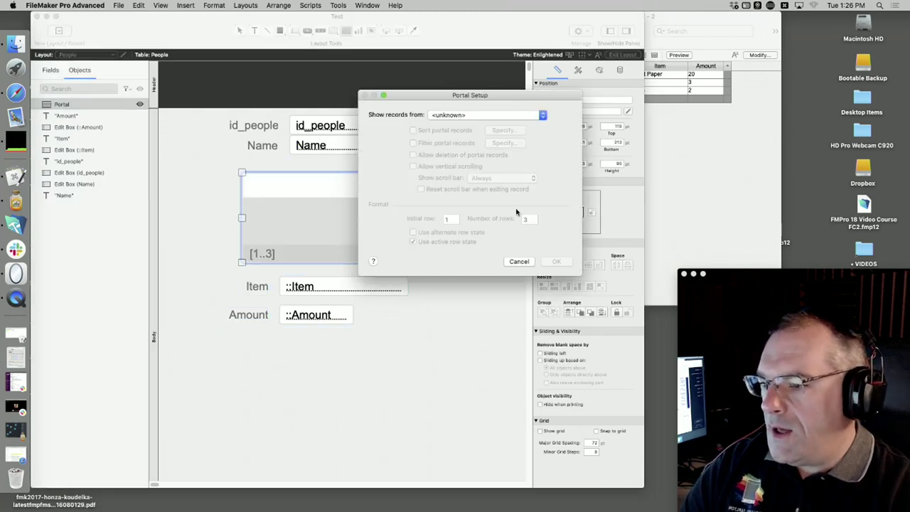
left_click(458, 117)
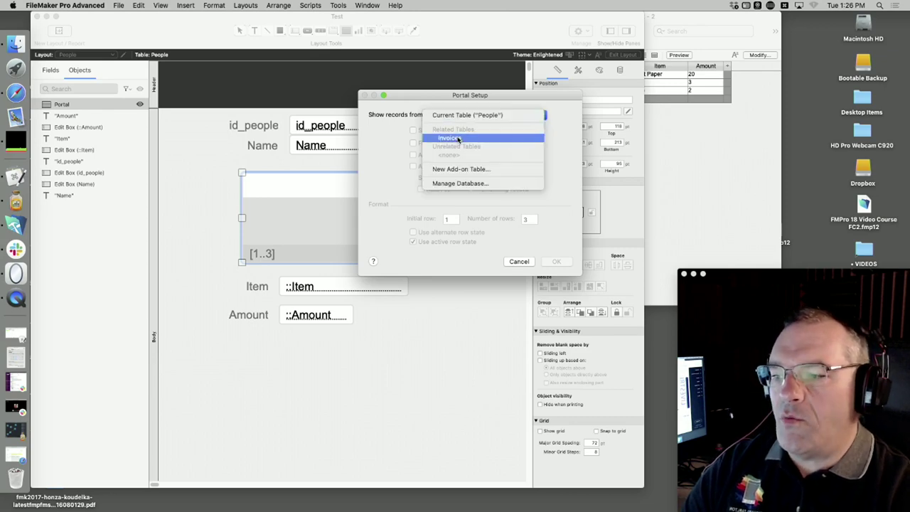
left_click(458, 139)
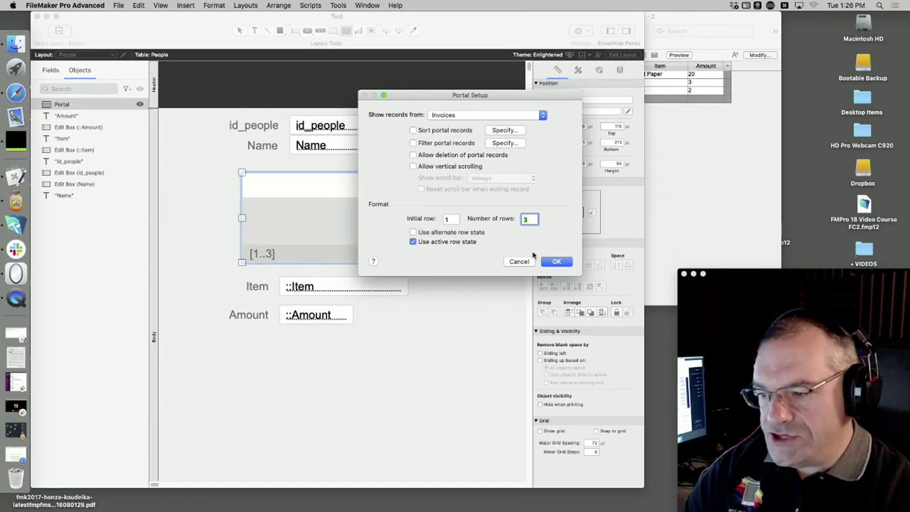
left_click(557, 262)
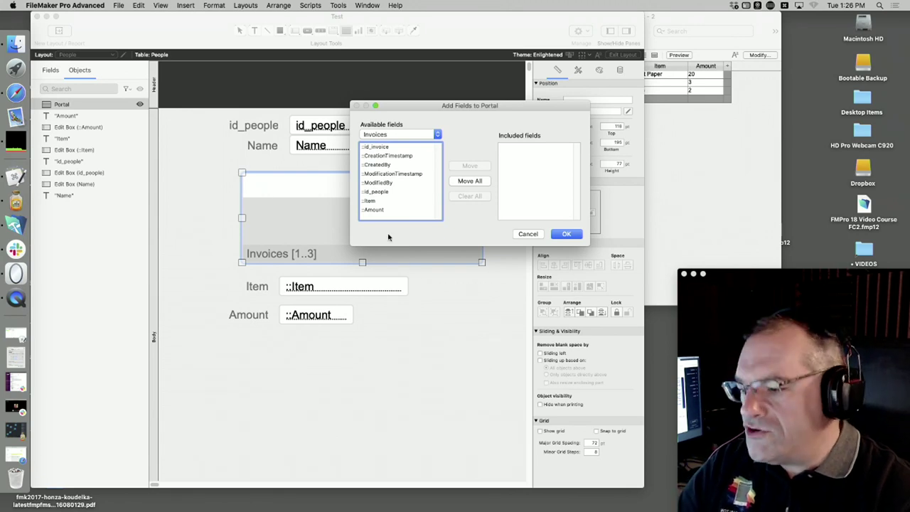
left_click(563, 233)
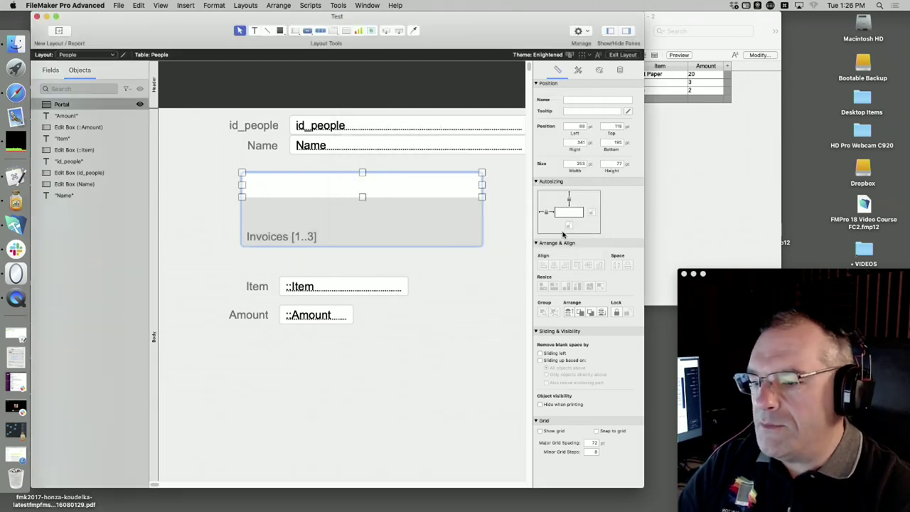
Move the related Item field into the portal's first row and place its label just above the portal
left_click(363, 323)
left_click_drag(322, 287, 288, 185)
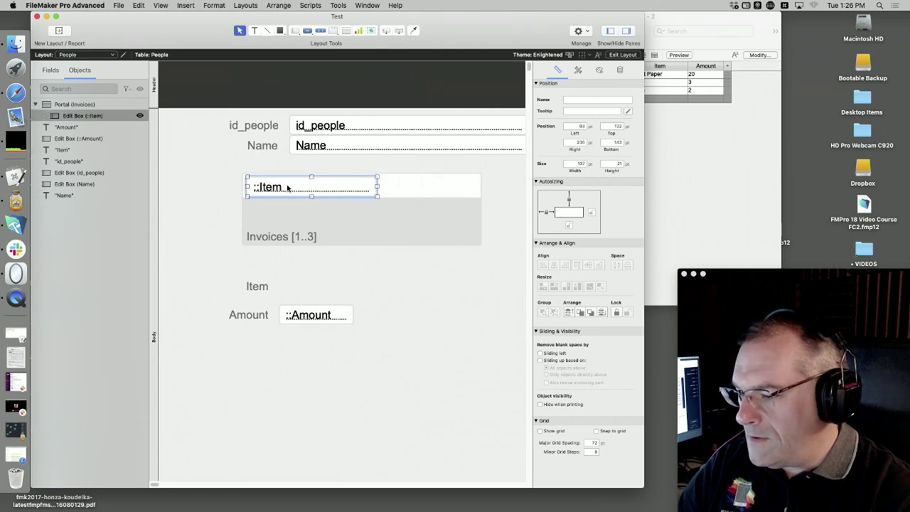
left_click(389, 309)
left_click_drag(258, 285, 277, 166)
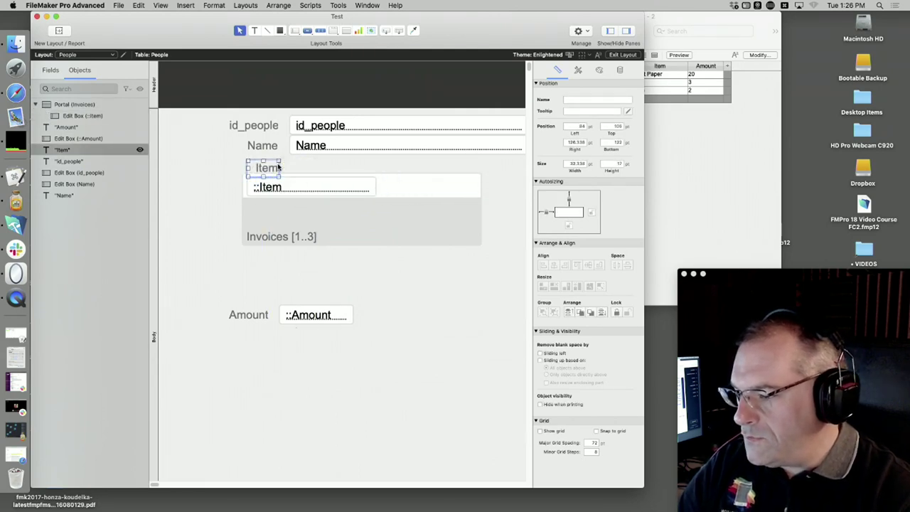
Shift the portal and Item label down, and place the Amount field beside Item in the portal's first row with its label above
left_click_drag(518, 284, 226, 161)
left_click_drag(276, 186, 278, 221)
left_click(301, 360)
left_click_drag(313, 316, 413, 223)
left_click_drag(260, 313, 422, 204)
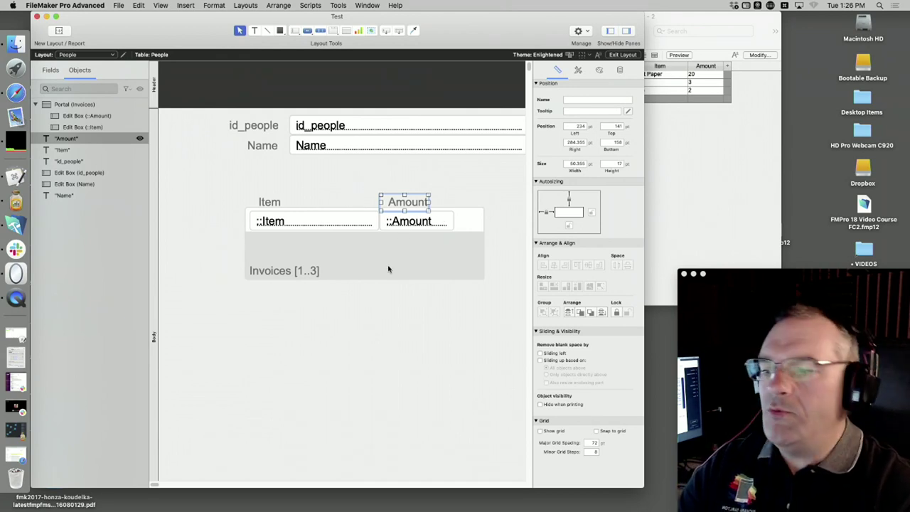
left_click(391, 306)
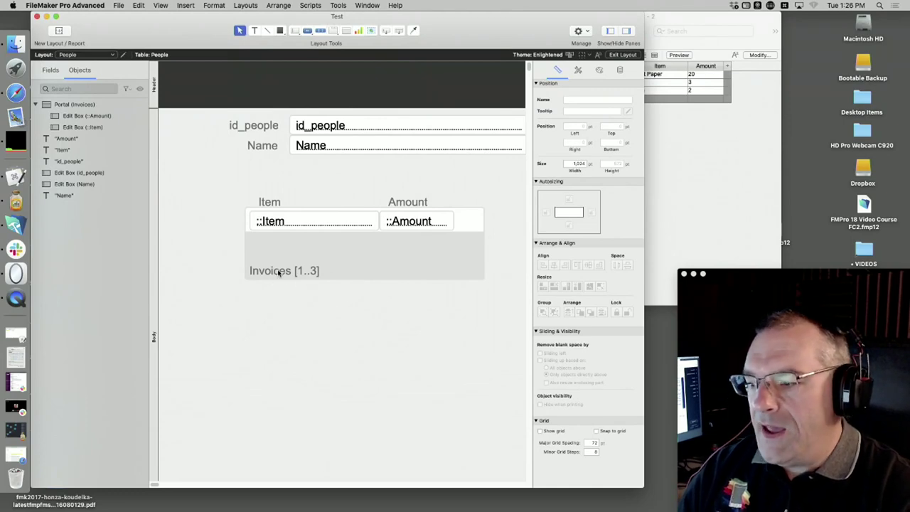
Check the source fields of the portal's Item and Amount boxes without changing them, and return to Browse mode
double_click(287, 224)
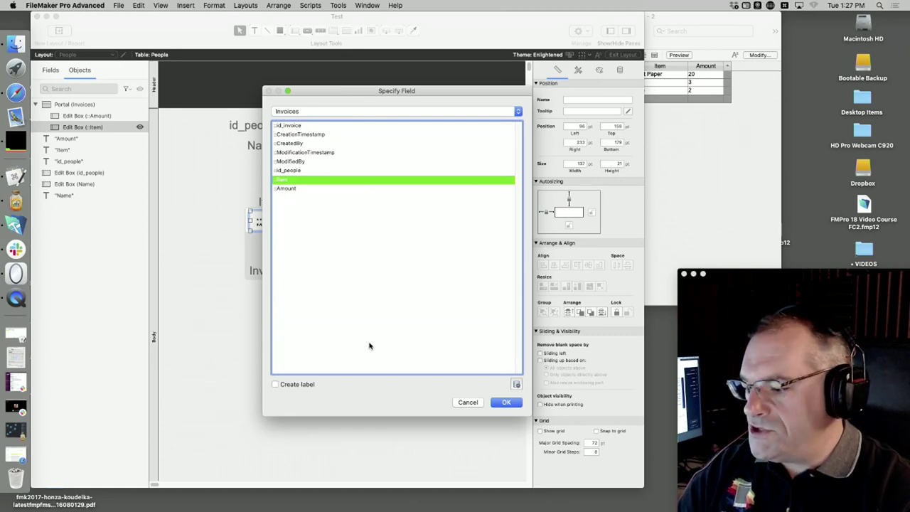
left_click(467, 402)
double_click(412, 217)
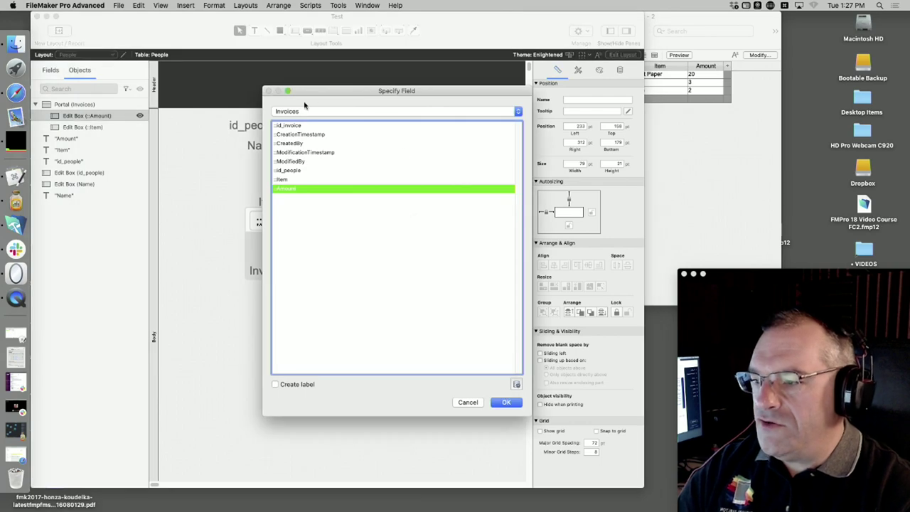
key("Return")
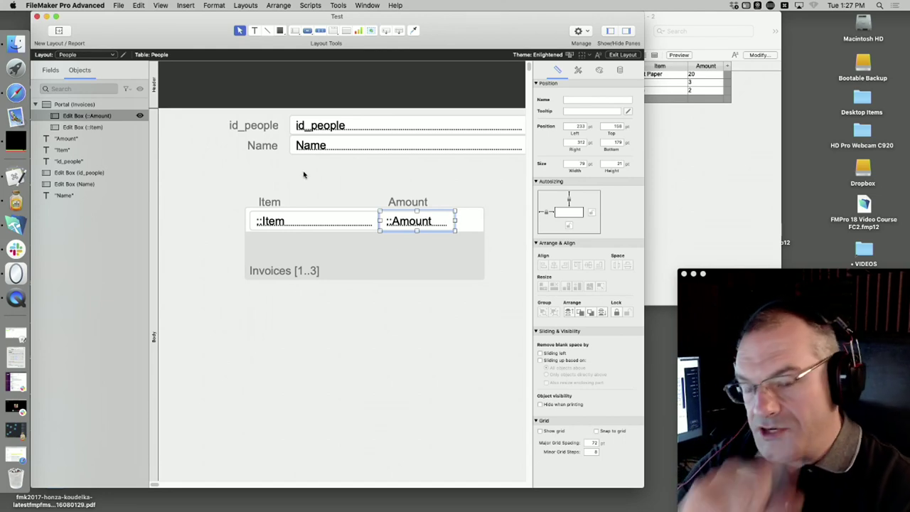
key("super+b")
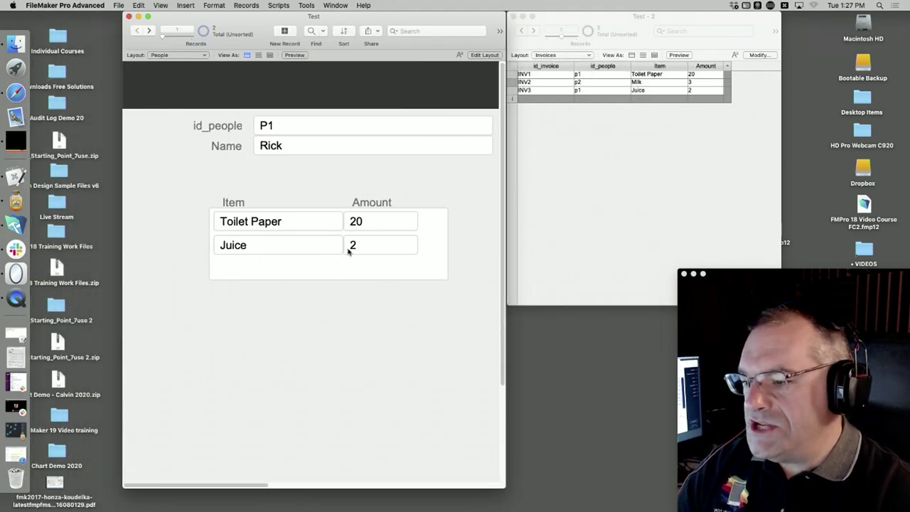
Compare the first person's id_people value with the id_people column in the invoice table
left_click(280, 128)
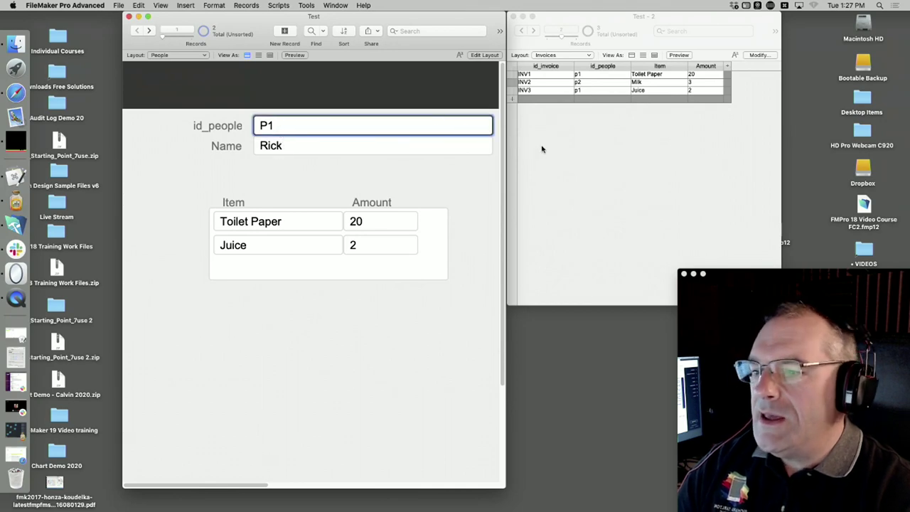
left_click(557, 83)
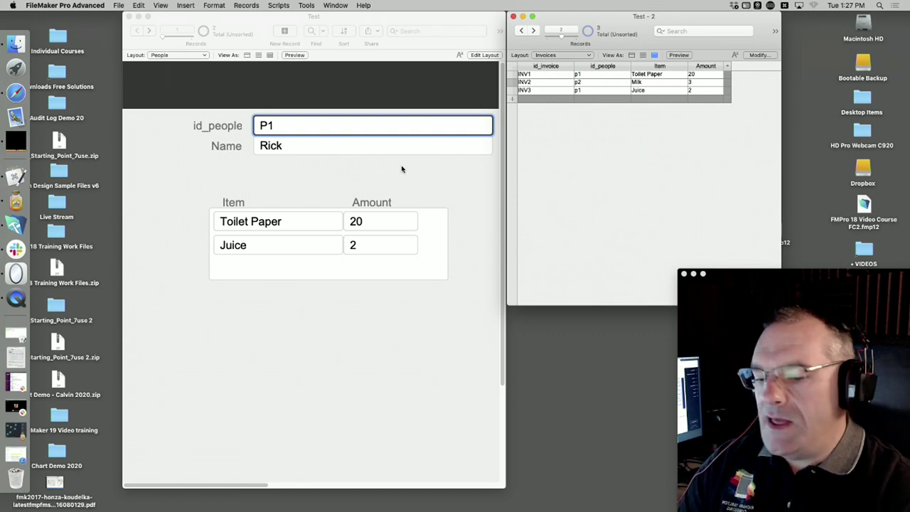
left_click(328, 128)
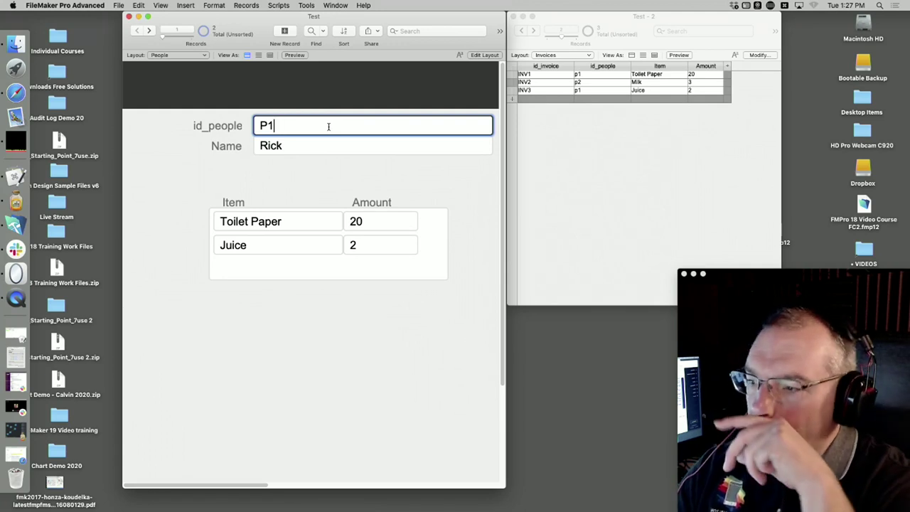
Try adding a second line after P1 in the first person's id_people field
key("Return")
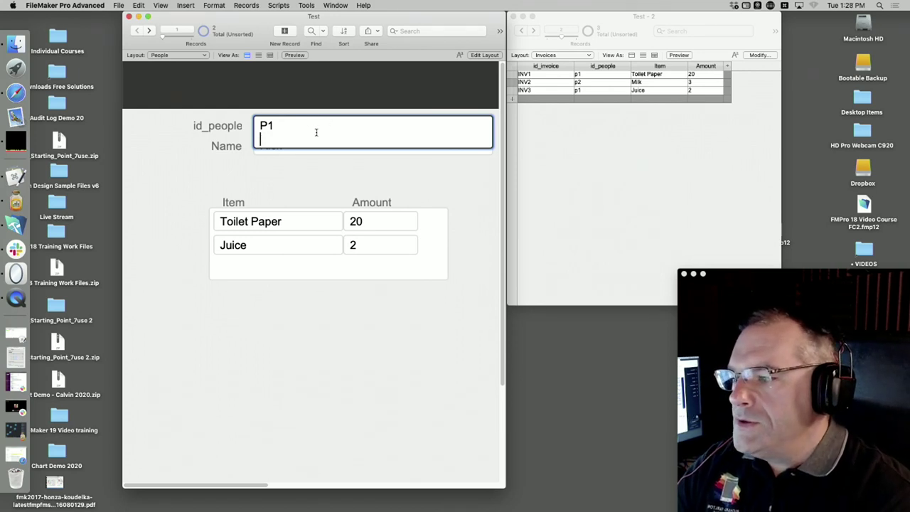
left_click(330, 189)
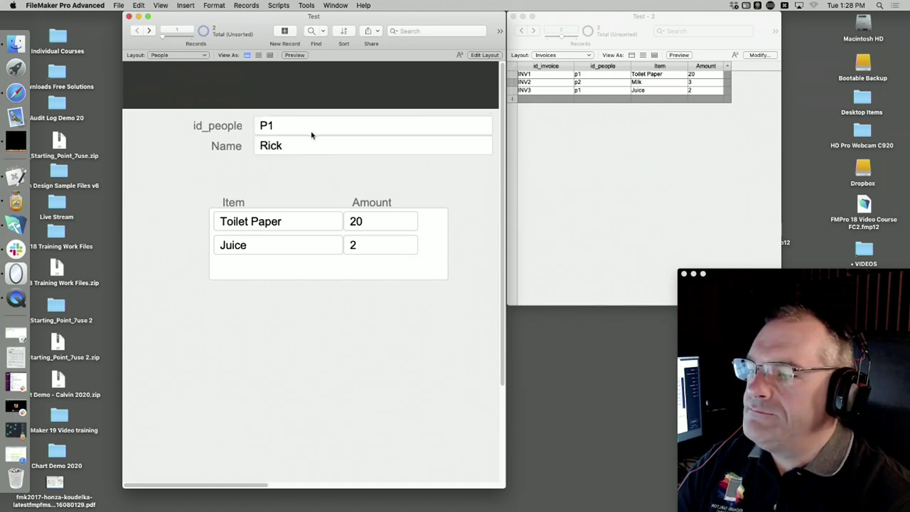
left_click(311, 130)
left_click(314, 171)
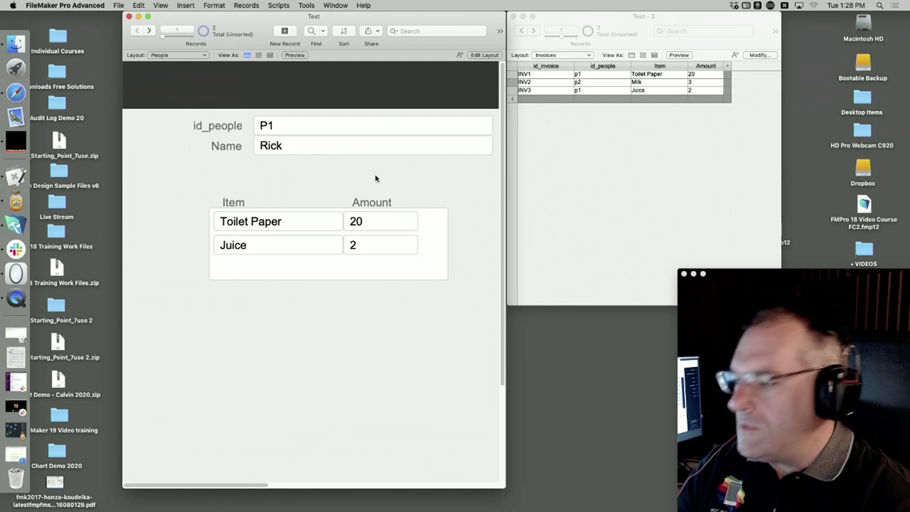
Move the People window a little farther from the invoice table window
left_click_drag(140, 16, 125, 15)
left_click(117, 5)
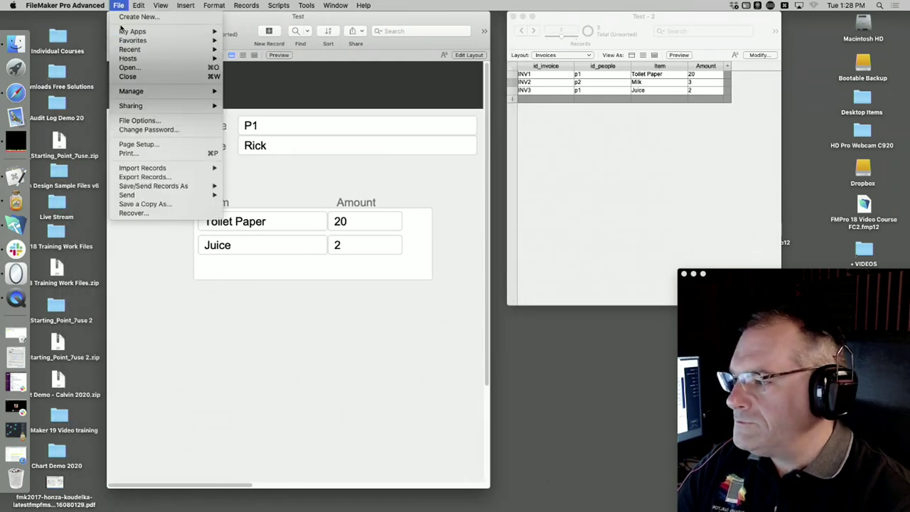
mouse_move(138, 93)
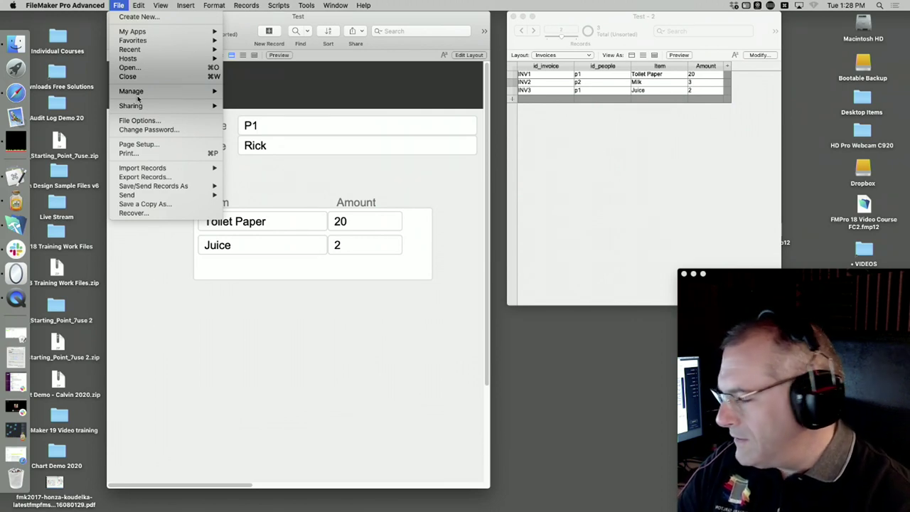
mouse_move(181, 95)
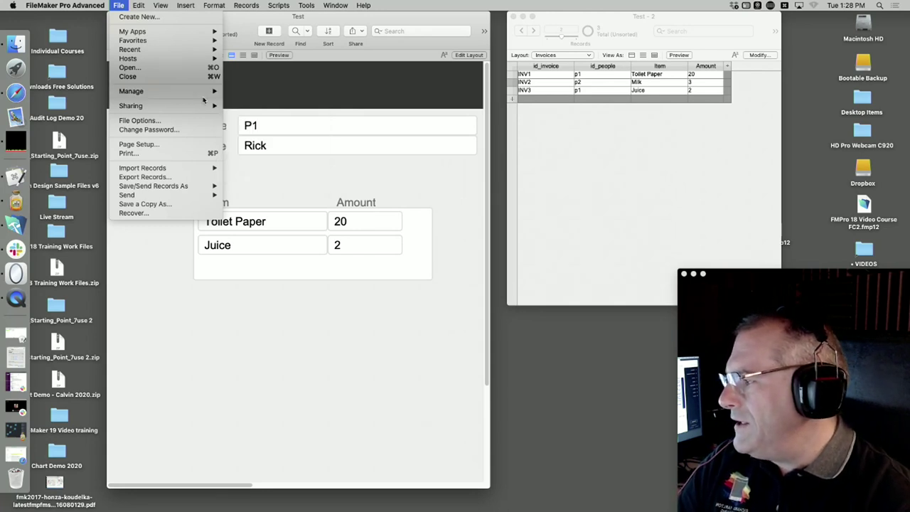
left_click(410, 172)
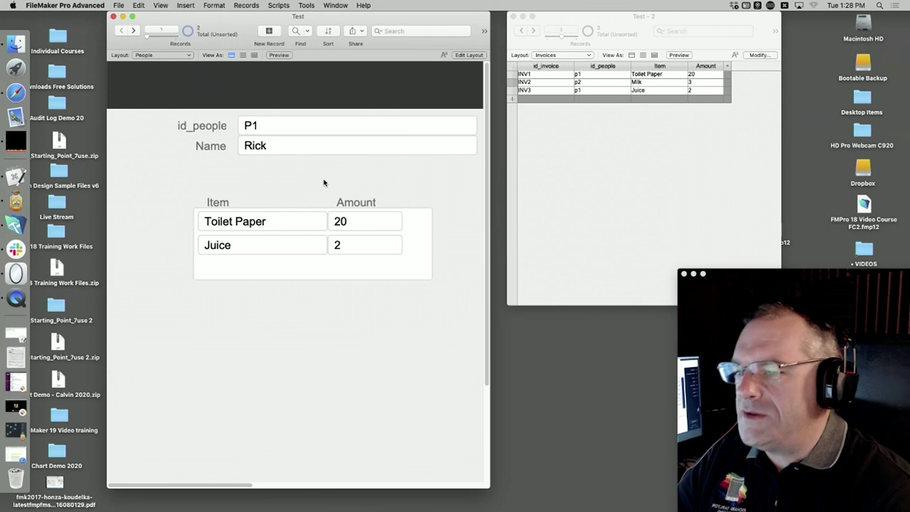
left_click(121, 6)
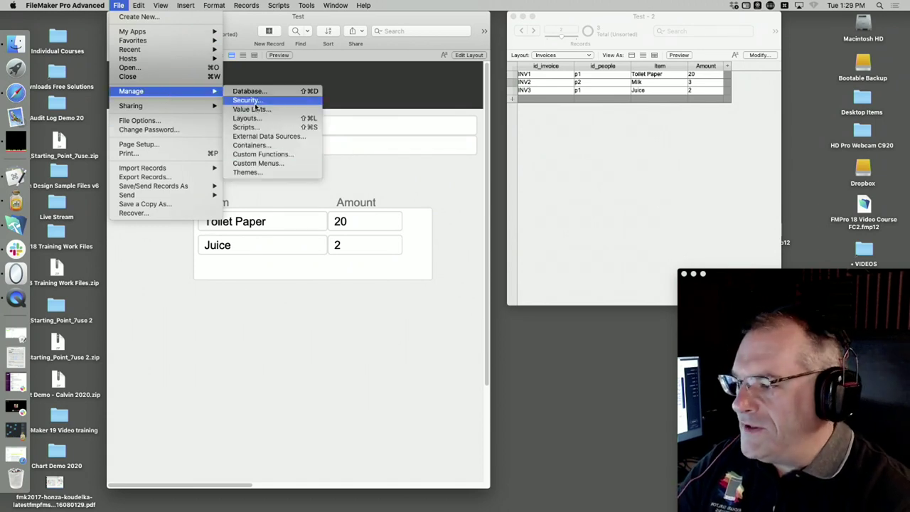
left_click(354, 181)
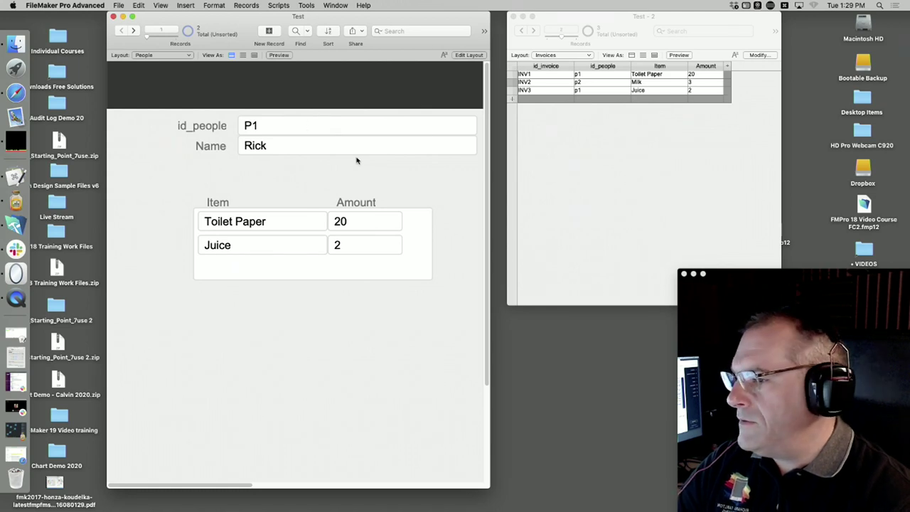
Open the database definition for Test and show its list of tables
left_click(118, 5)
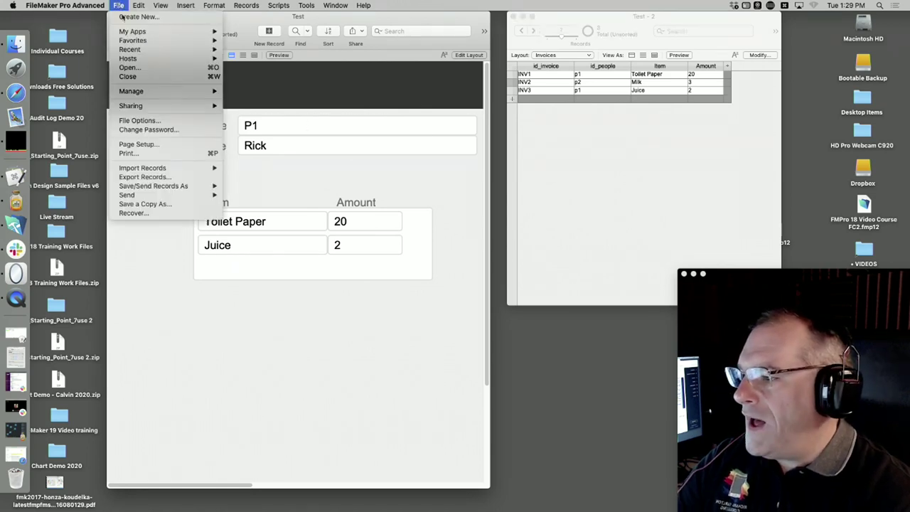
mouse_move(145, 93)
left_click(241, 92)
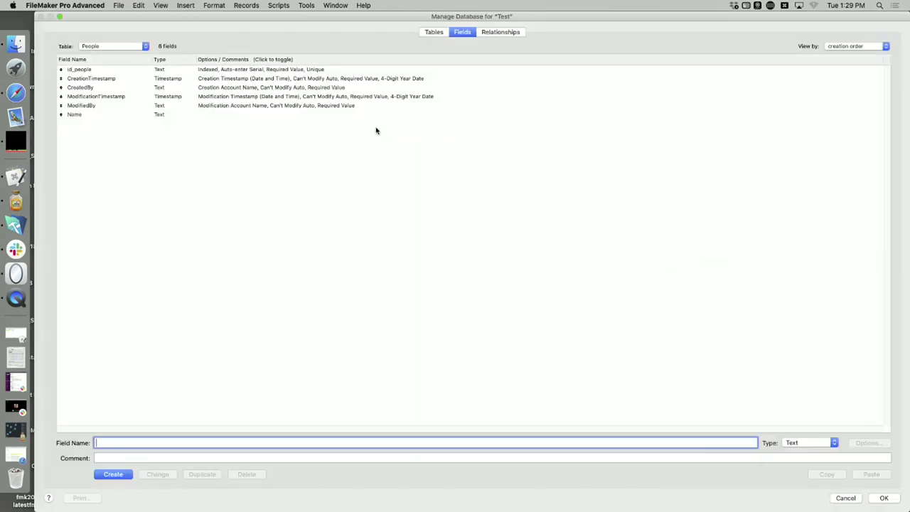
left_click(115, 46)
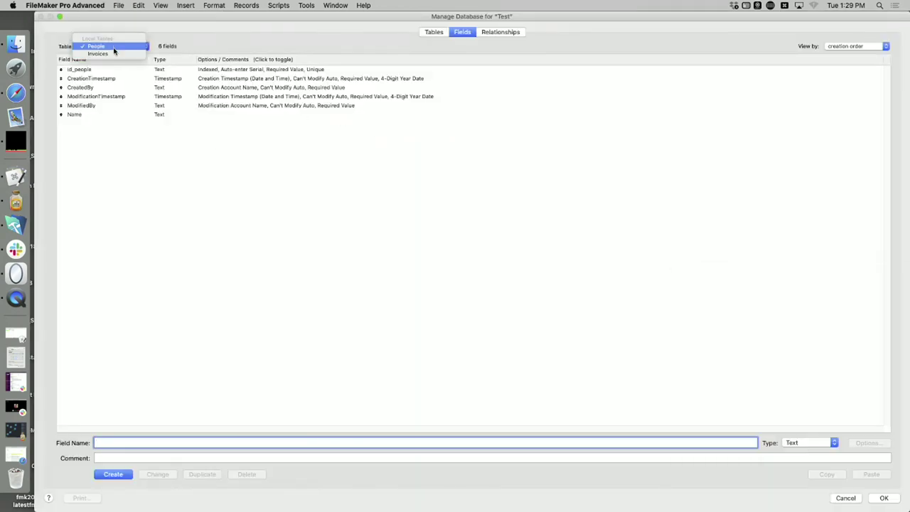
left_click(454, 61)
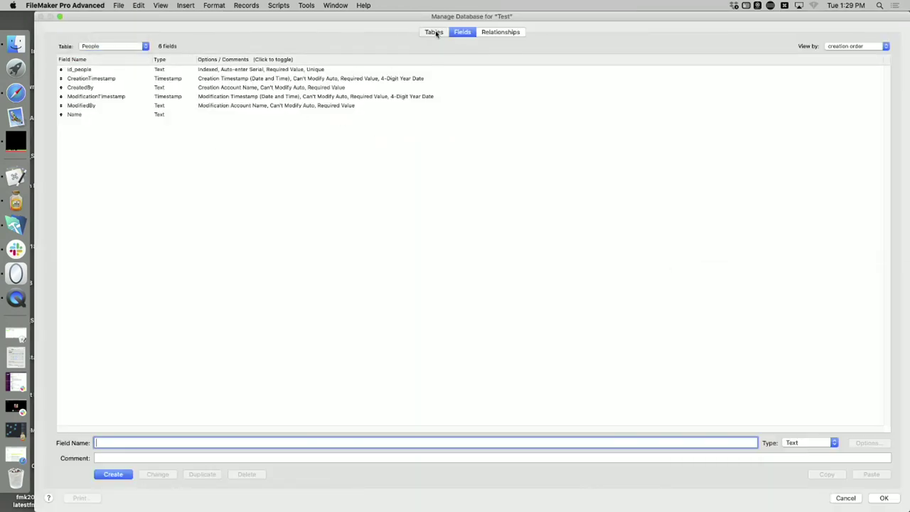
left_click(434, 32)
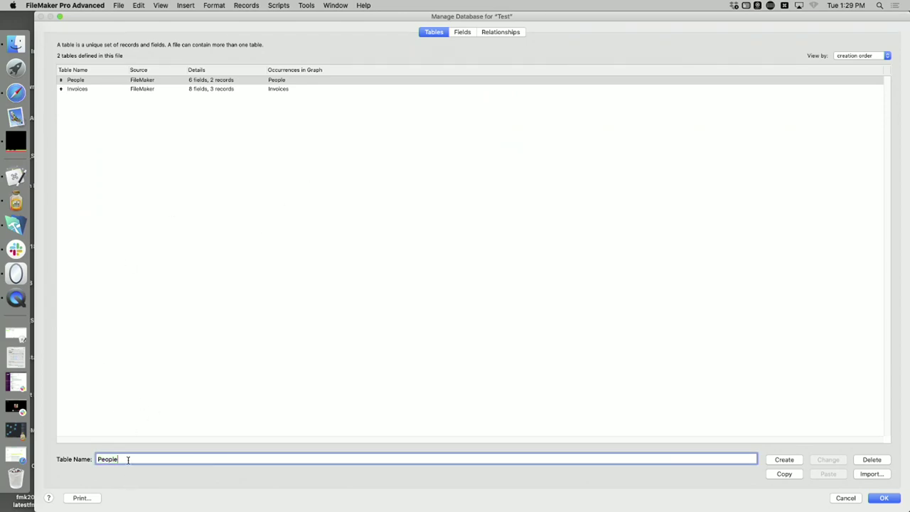
Create a new table named Reporting
type("Reporting")
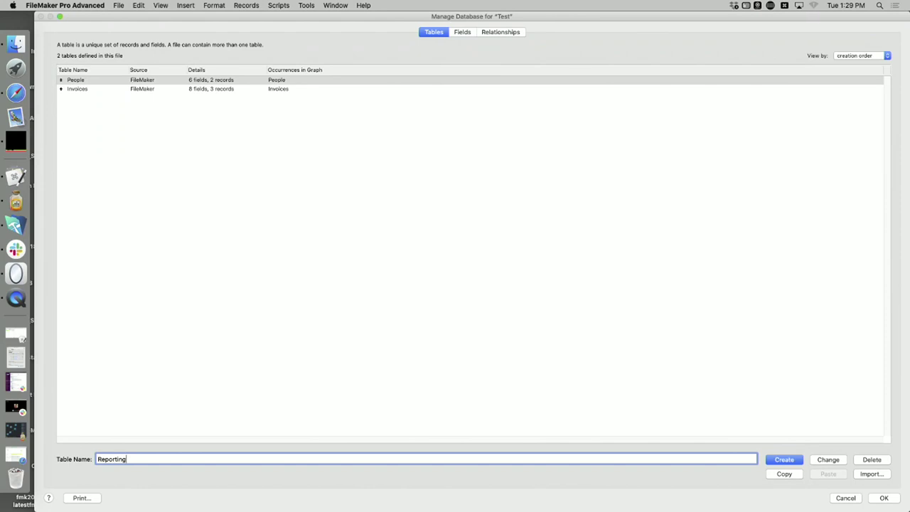
type("M")
key("BackSpace")
key("BackSpace")
key("BackSpace")
key("BackSpace")
key("BackSpace")
key("BackSpace")
left_click(784, 460)
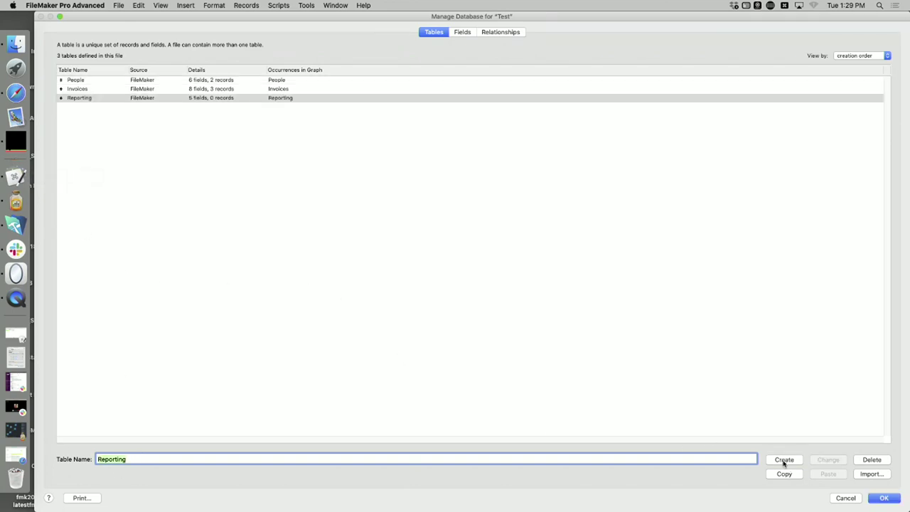
Create a text field named id_reporting in the Reporting table and save the database definition
left_click(205, 99)
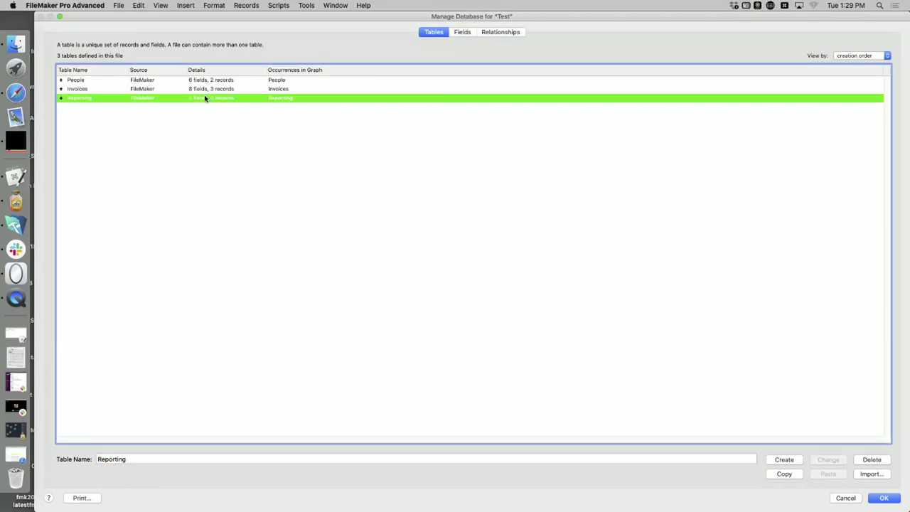
double_click(205, 99)
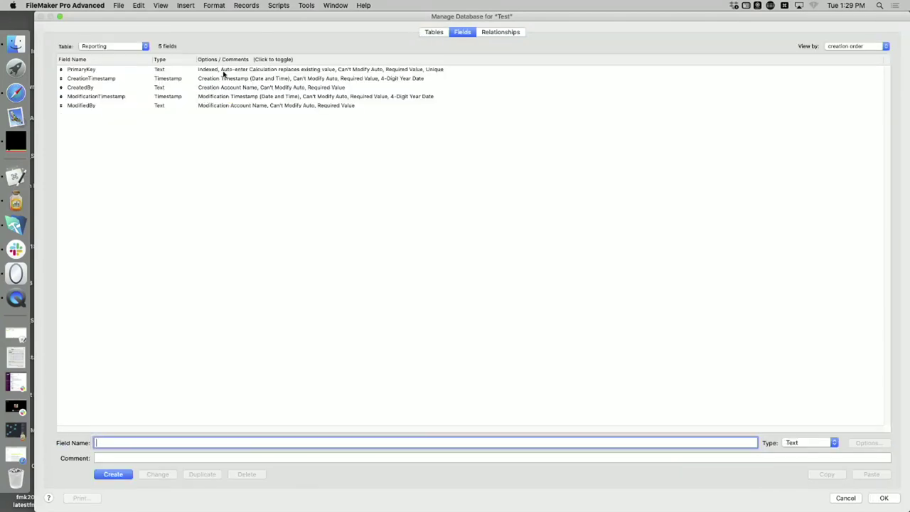
left_click(87, 71)
key("Tab")
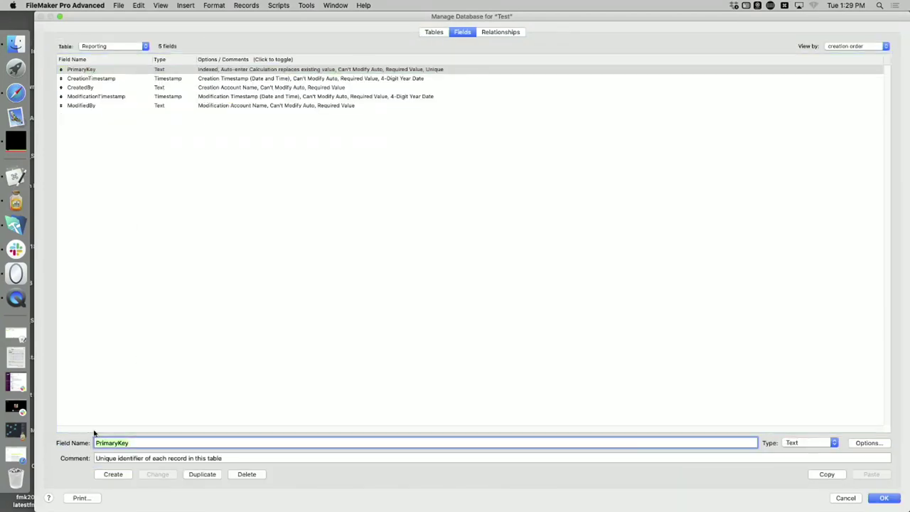
type("id_reporting")
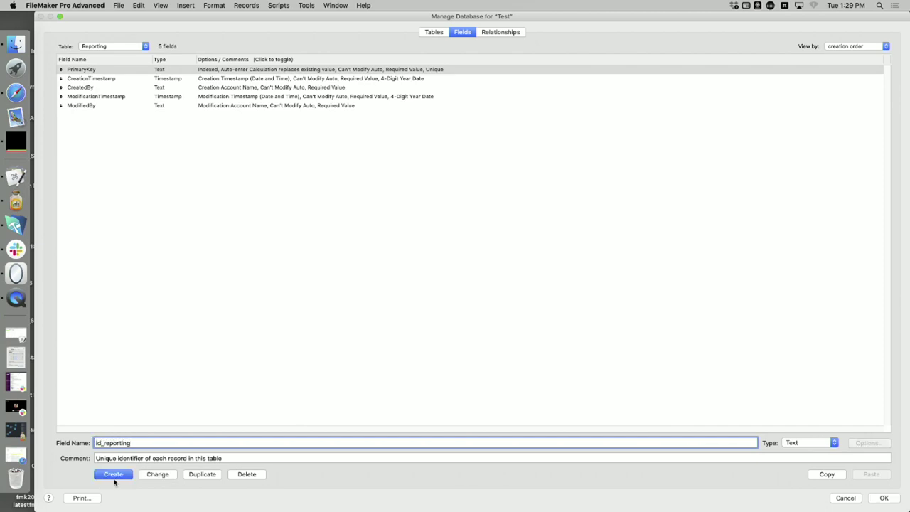
left_click(109, 478)
left_click(881, 498)
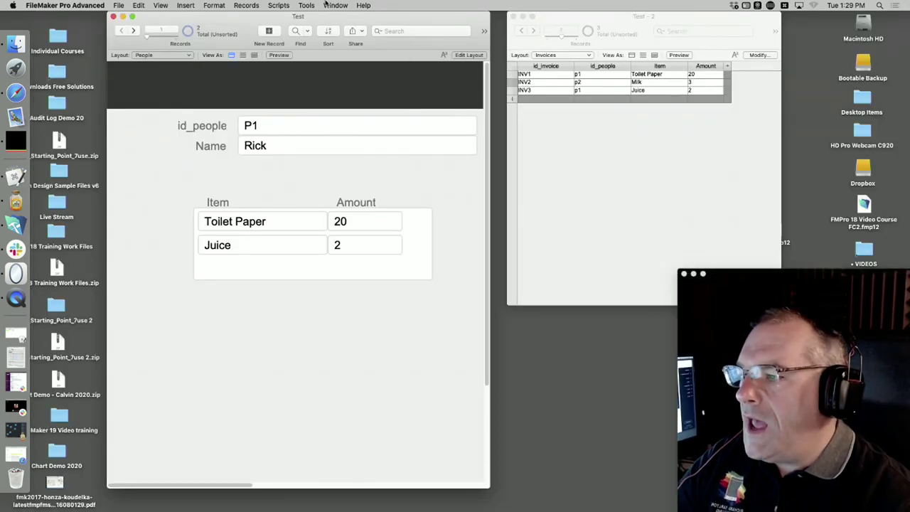
Open a new window on the Reporting layout, shrink it, and place it below the invoice table, overlapping the People window
left_click(333, 5)
left_click(189, 68)
left_click(177, 55)
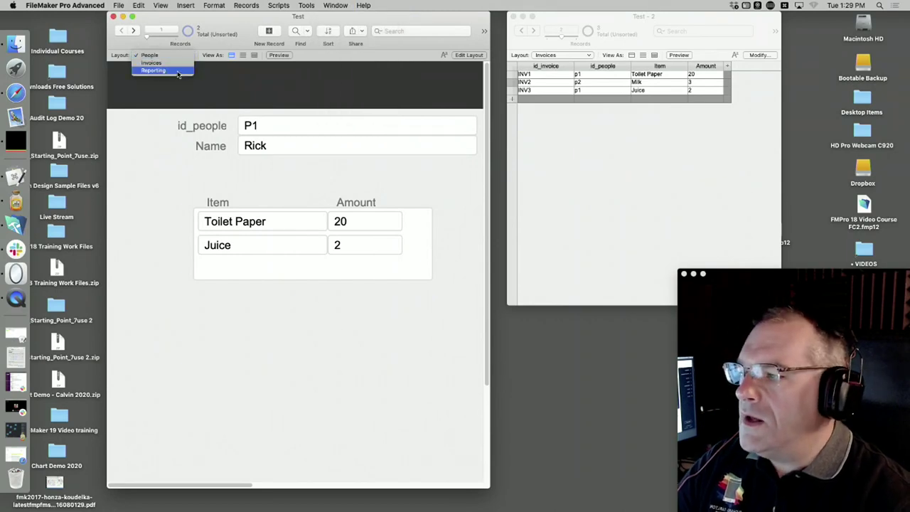
key("Escape")
left_click(335, 5)
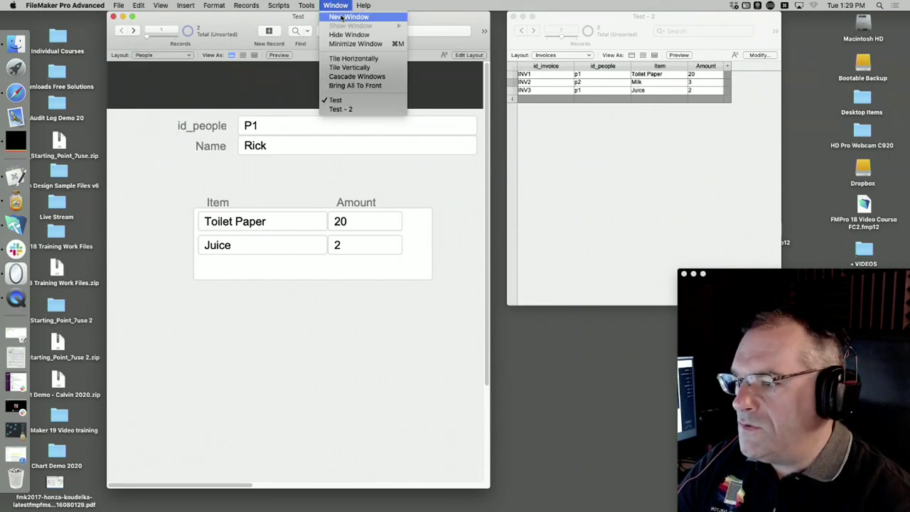
key("Return")
left_click(186, 70)
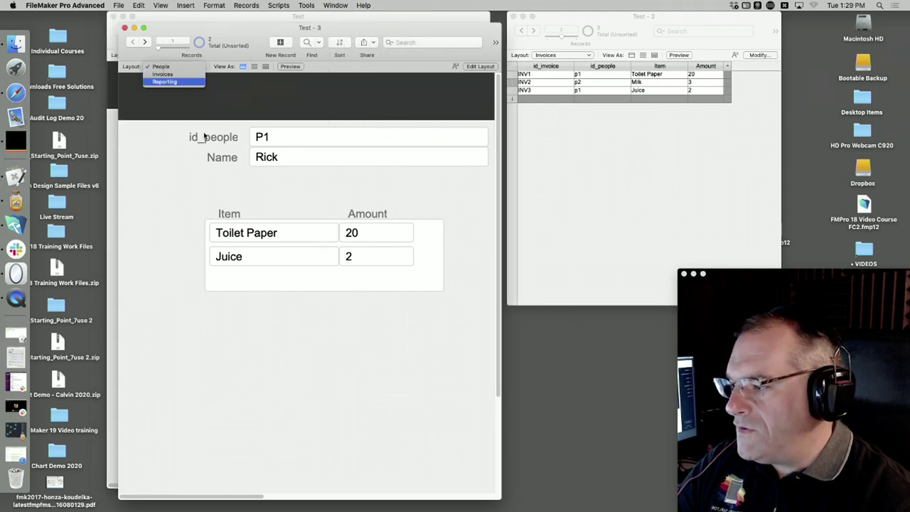
left_click(184, 80)
left_click_drag(500, 499, 484, 288)
left_click_drag(384, 22, 517, 243)
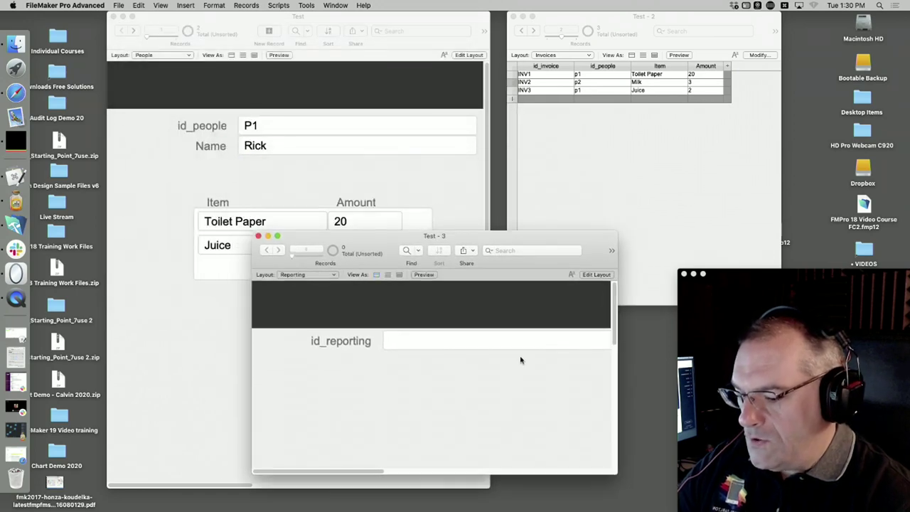
Create a new record in the Reporting table
key("super+n")
left_click(433, 402)
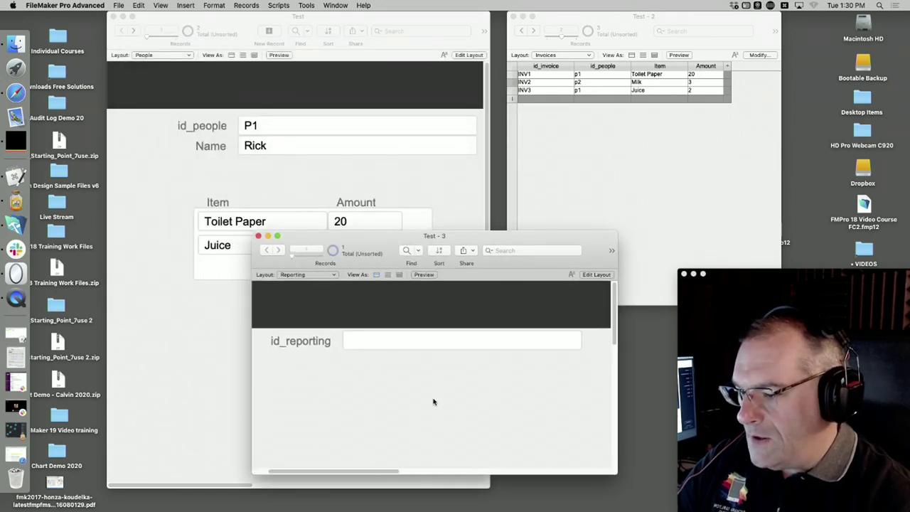
left_click(371, 347)
left_click(424, 426)
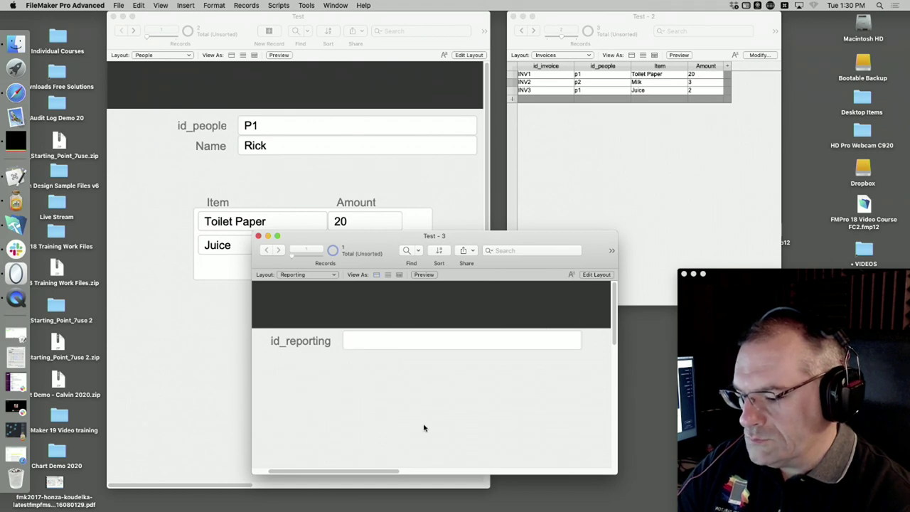
key("shift+super+d")
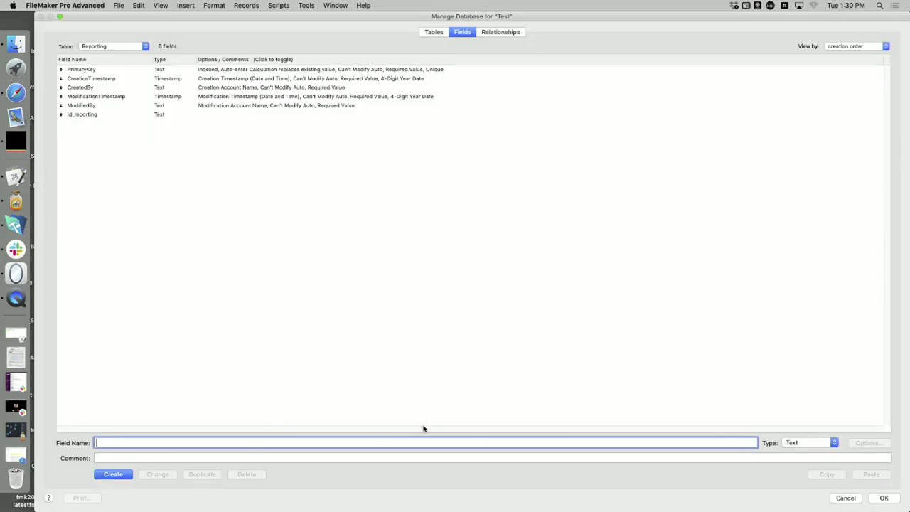
key("Escape")
left_click(457, 346)
left_click(457, 388)
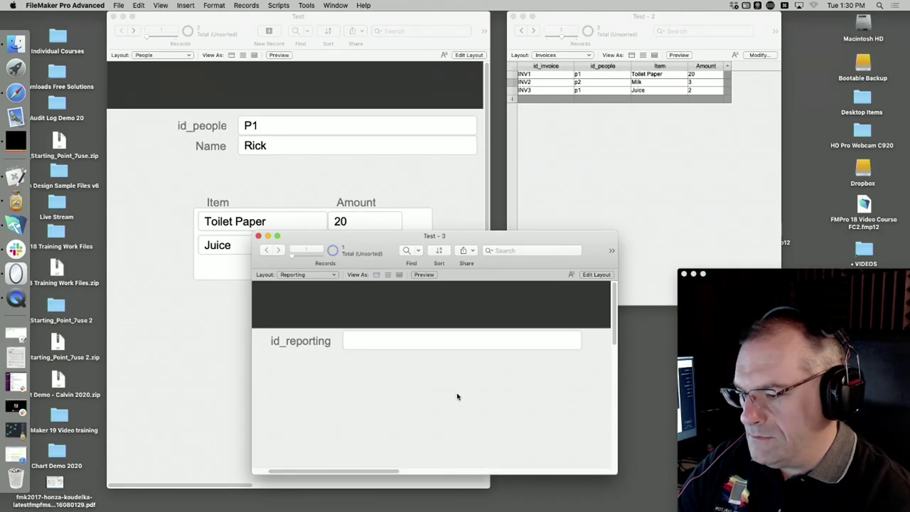
left_click(364, 345)
left_click(383, 406)
Open the field definitions of the Reporting table
key("super+shift+d")
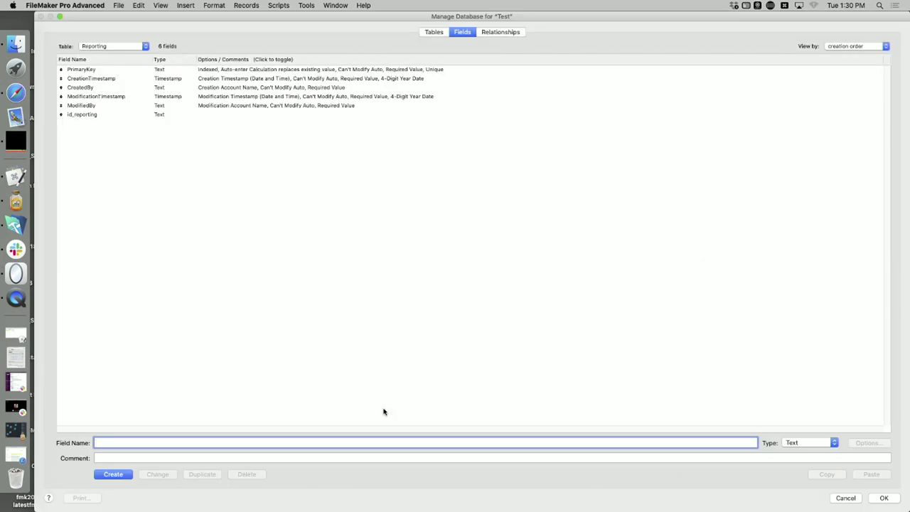
left_click(105, 69)
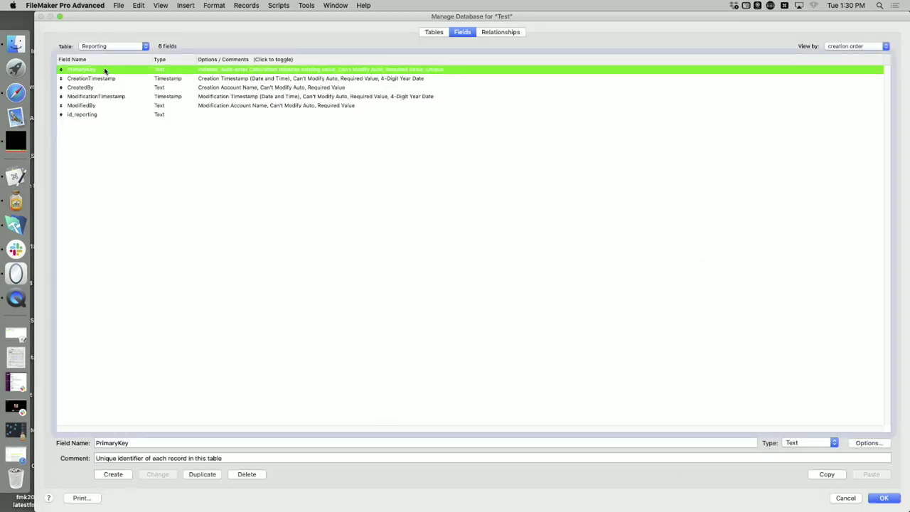
double_click(140, 443)
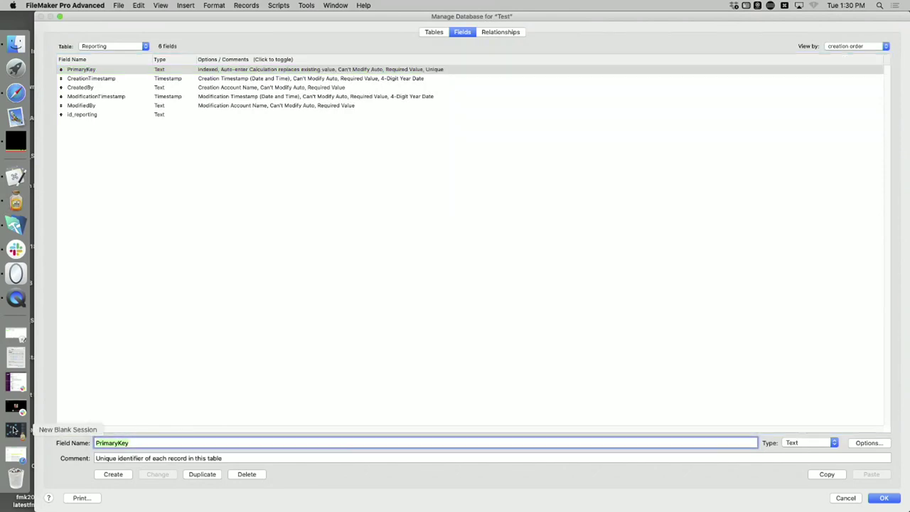
type("id_")
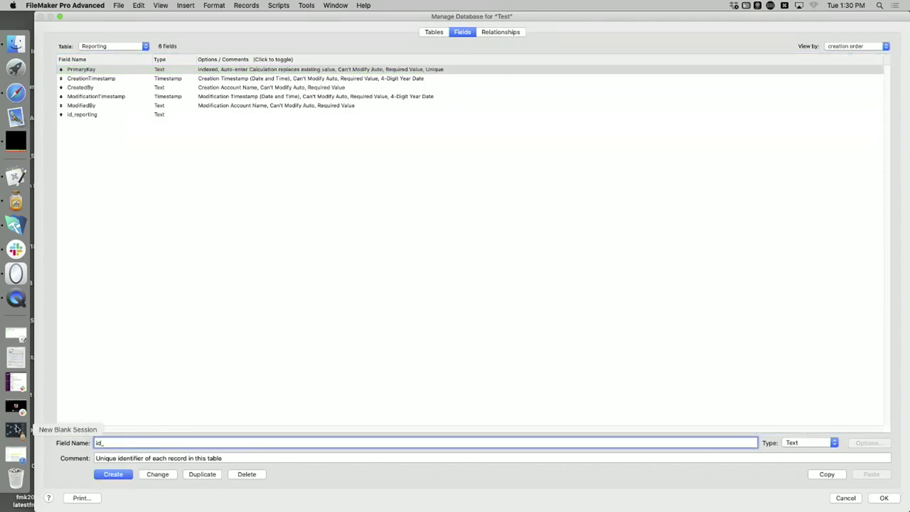
left_click(92, 106)
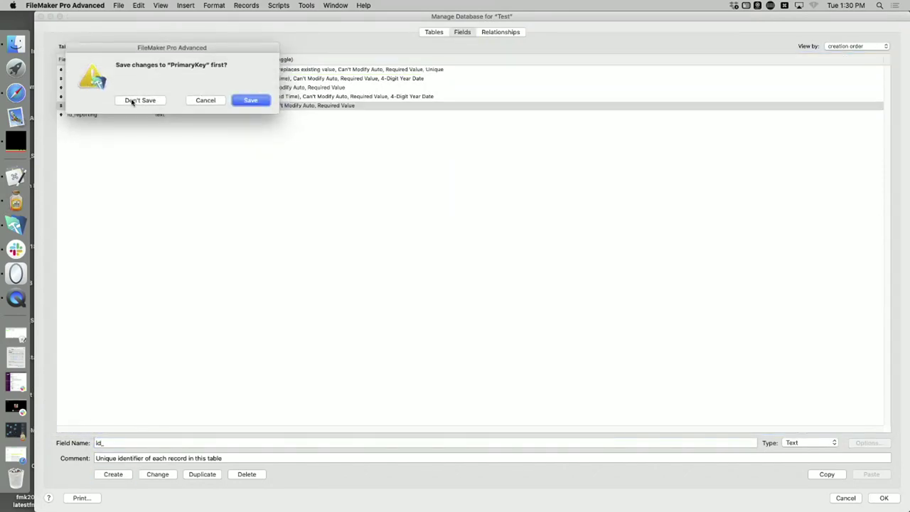
left_click(132, 101)
Delete the separately added id_reporting text field from the Reporting table
left_click(87, 116)
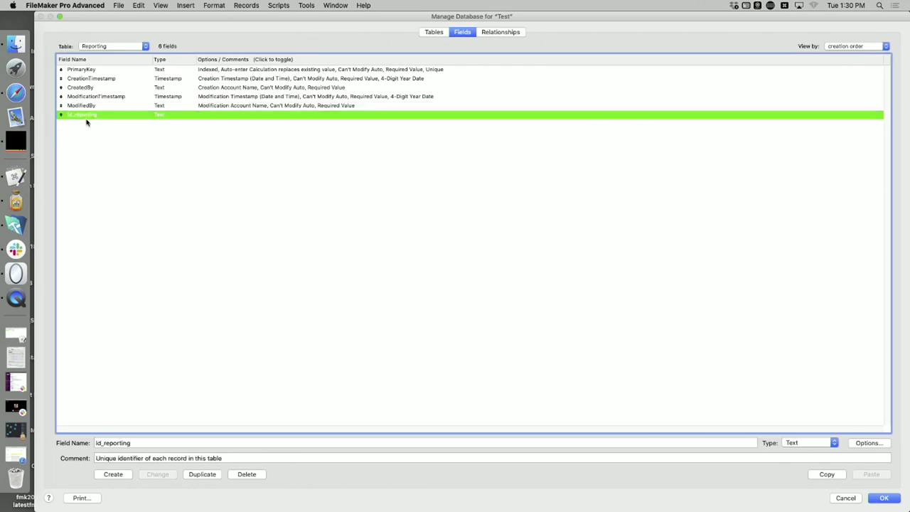
left_click(246, 475)
left_click(193, 102)
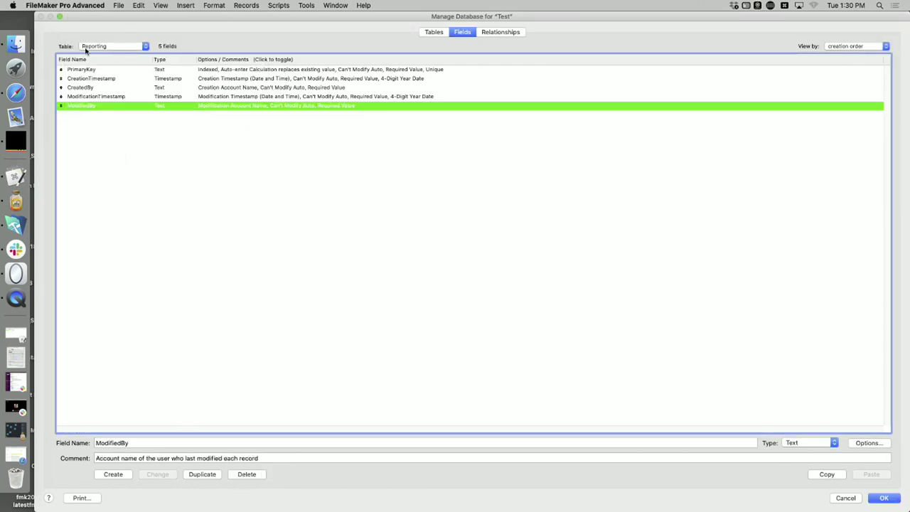
Rename the Reporting table's PrimaryKey field to id_reporting
left_click(87, 70)
double_click(138, 442)
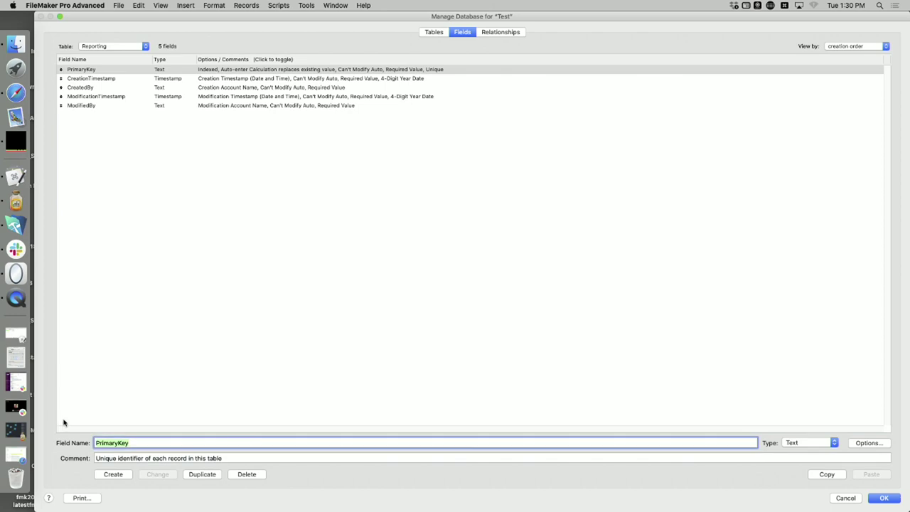
type("id_")
type("f")
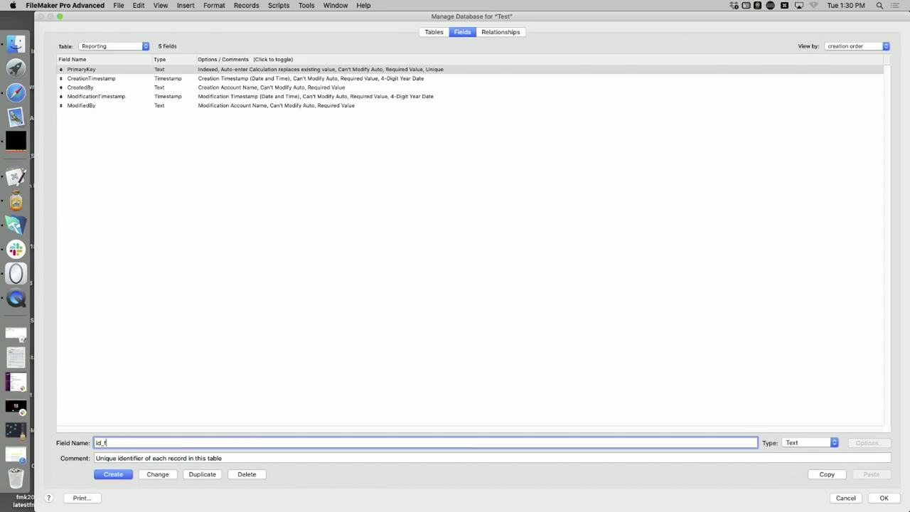
type("reporting")
left_click(150, 475)
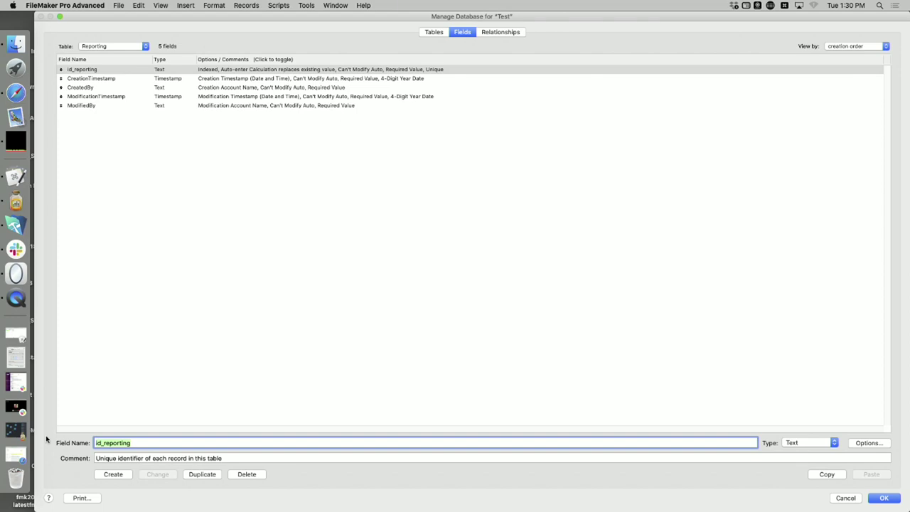
Create a text field named Month with an empty comment in the Reporting table and save the database definition
type("Month")
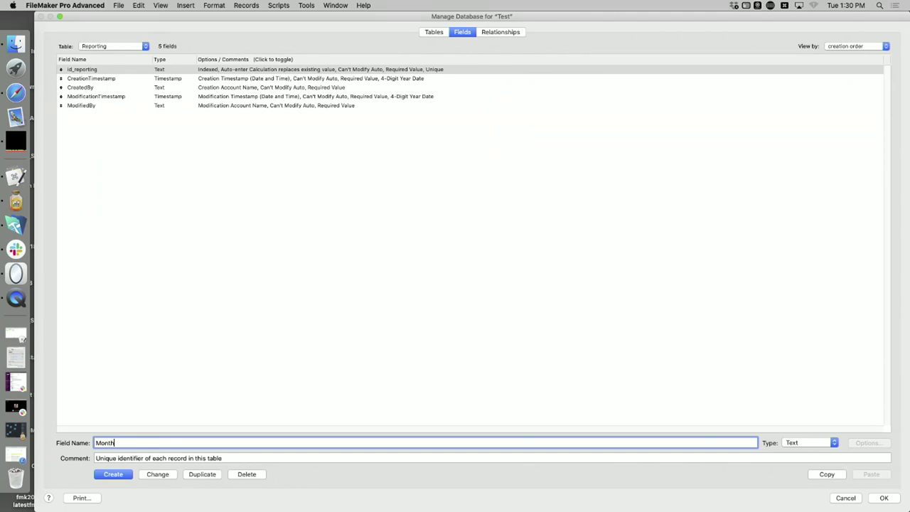
left_click(115, 479)
triple_click(133, 458)
key("BackSpace")
left_click(111, 475)
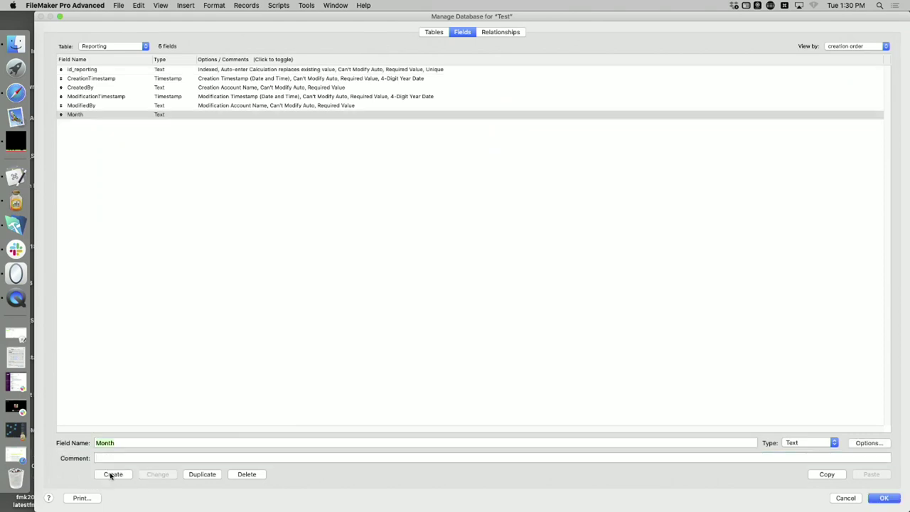
left_click(896, 501)
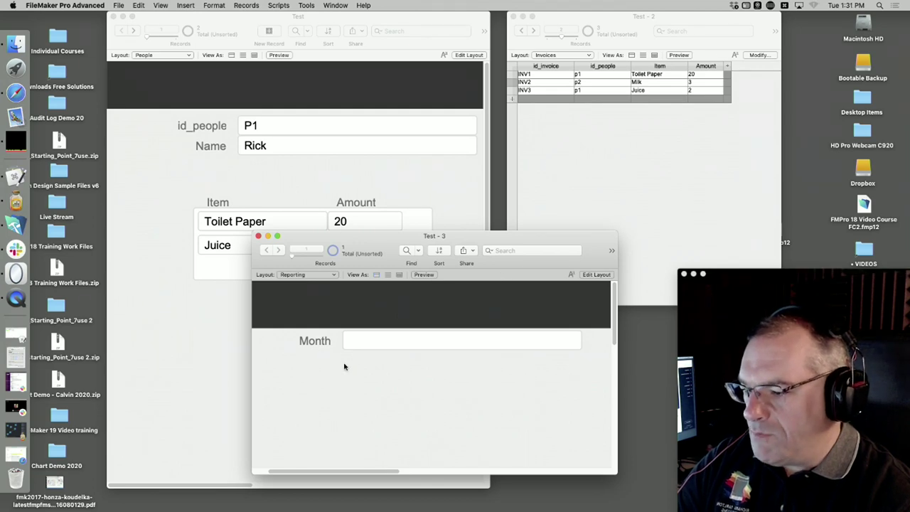
Duplicate the Month field with its label on the Reporting layout to form a second row below the first
key("super+l")
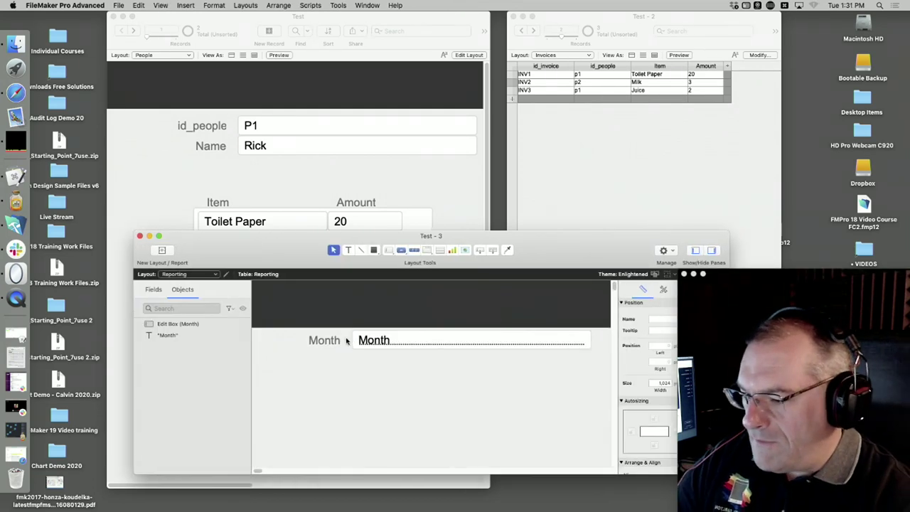
left_click(326, 344)
left_click(398, 348, "shift")
mouse_move(398, 351)
left_mouse_down()
mouse_move(398, 382)
mouse_move(396, 349)
left_mouse_up()
left_click(398, 381)
Reassign the upper field on the Reporting layout to id_reporting and return to Browse mode to check the record's id
double_click(396, 349)
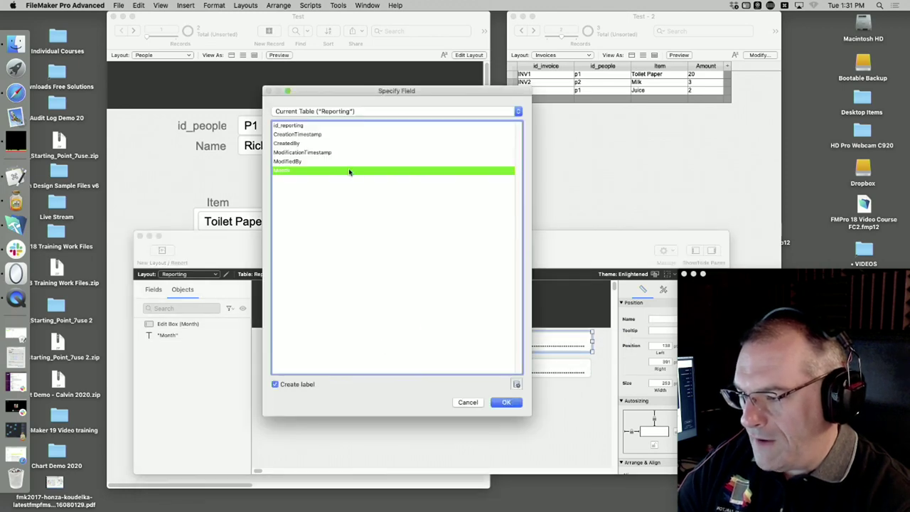
left_click(297, 127)
double_click(297, 126)
left_click(398, 418)
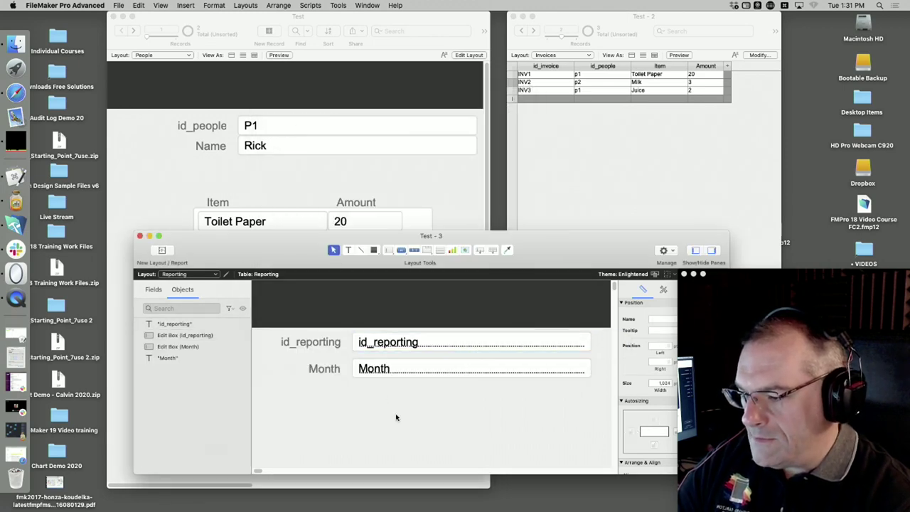
key("super+b")
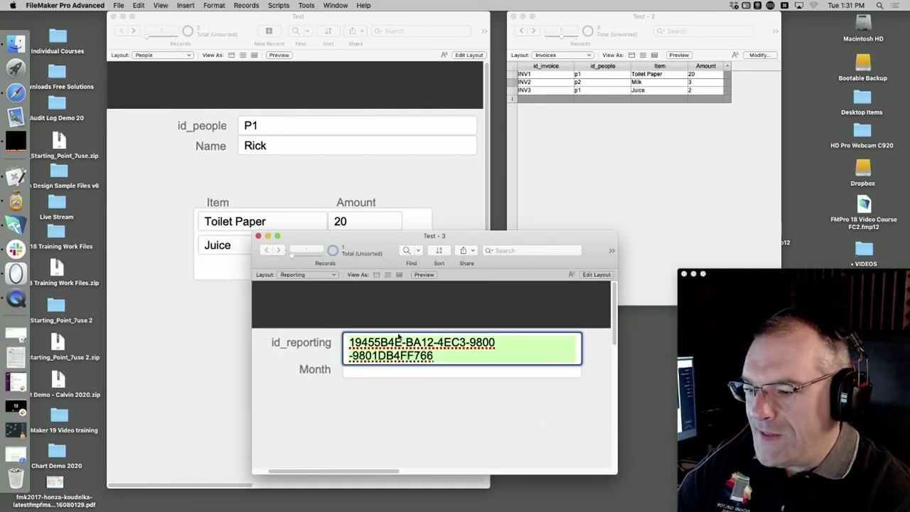
left_click(453, 359)
left_click(437, 426)
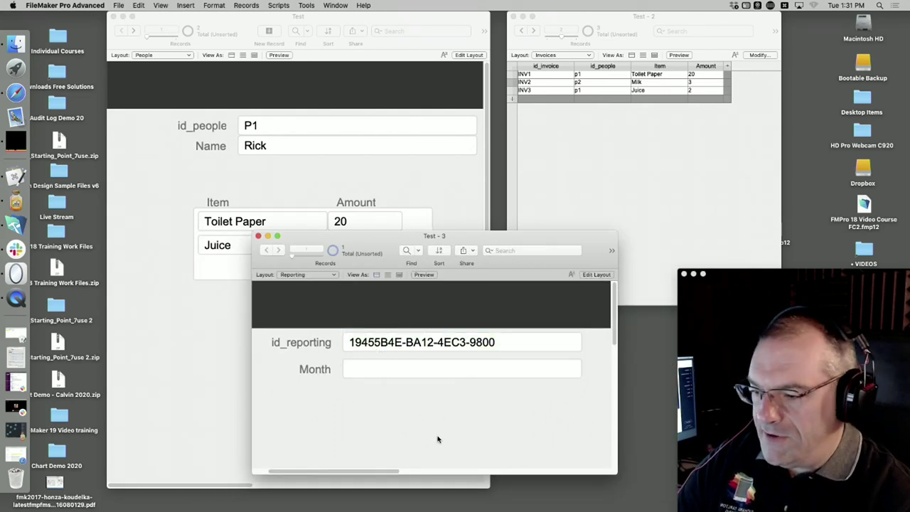
Move the Reporting window higher over the People window, then shift the Invoices window left and make it wider and shorter
left_click_drag(490, 247, 473, 187)
left_click(561, 149)
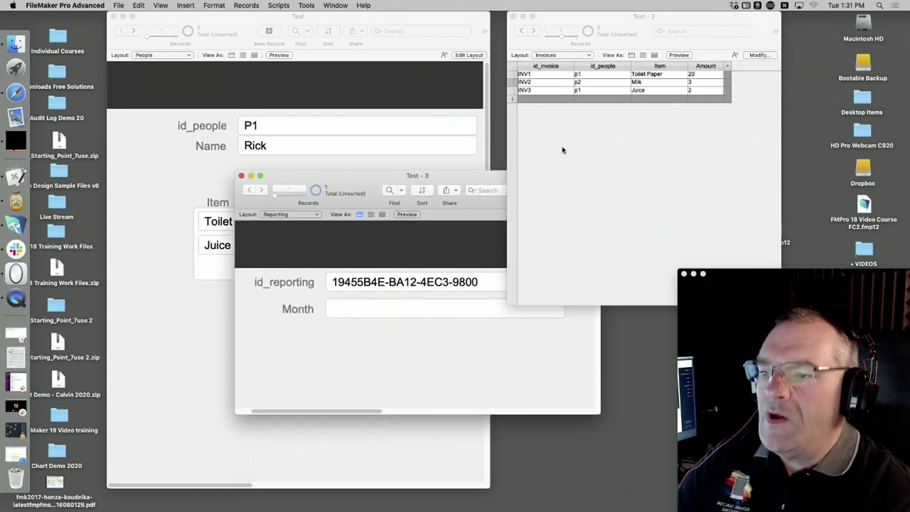
left_click_drag(669, 17, 558, 7)
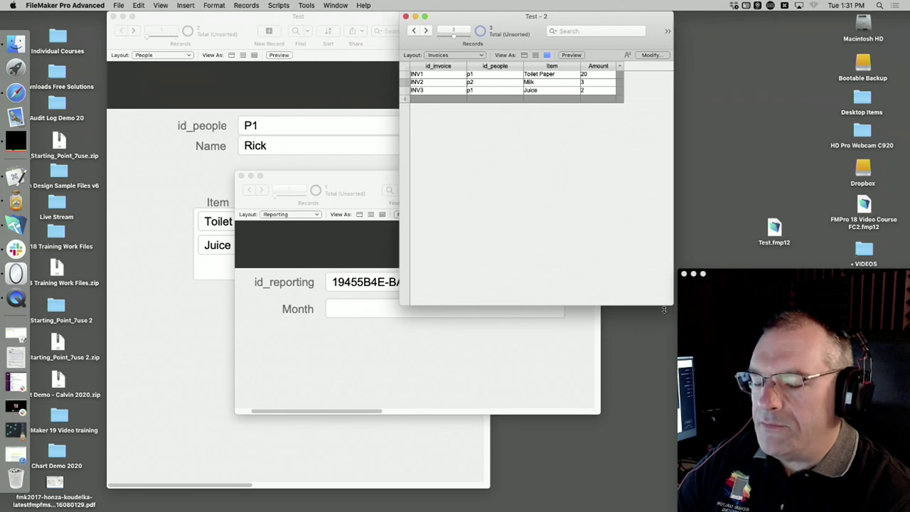
left_click_drag(675, 304, 759, 241)
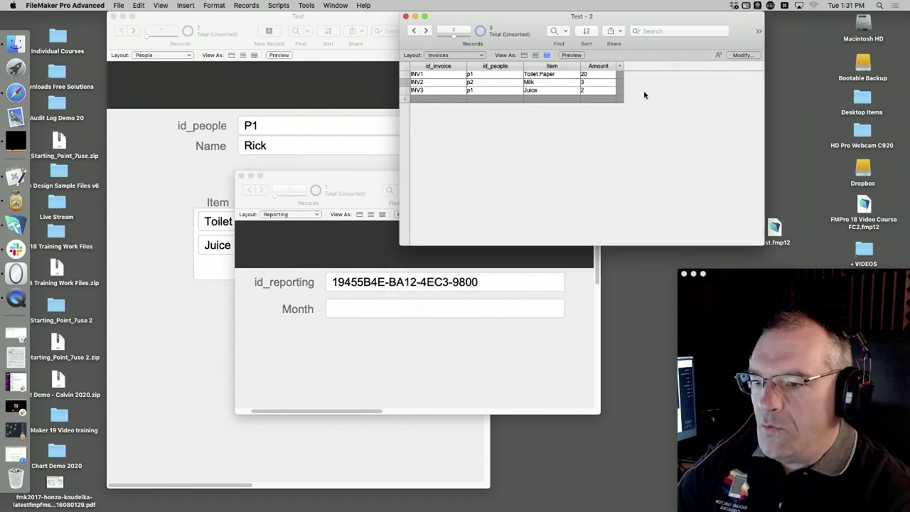
Create a field named date of type Date in the Invoices table
key("super+shift+d")
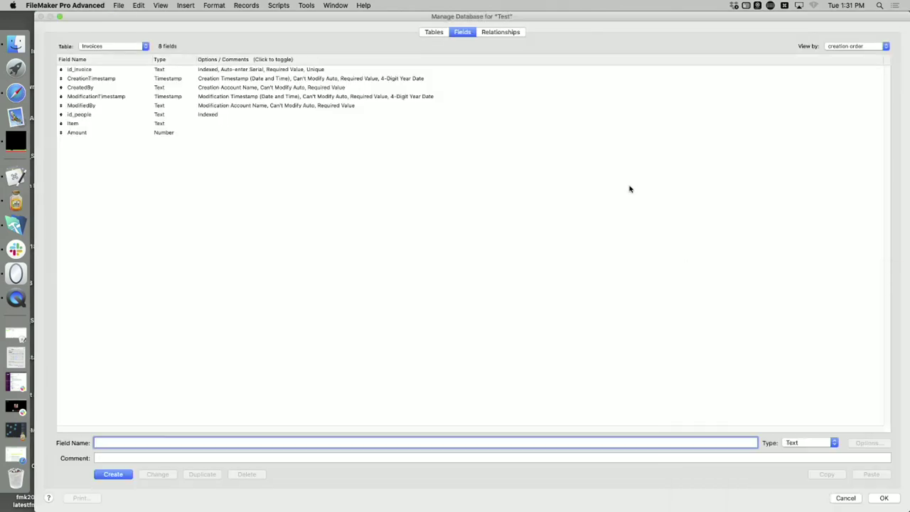
type("date")
left_click(804, 443)
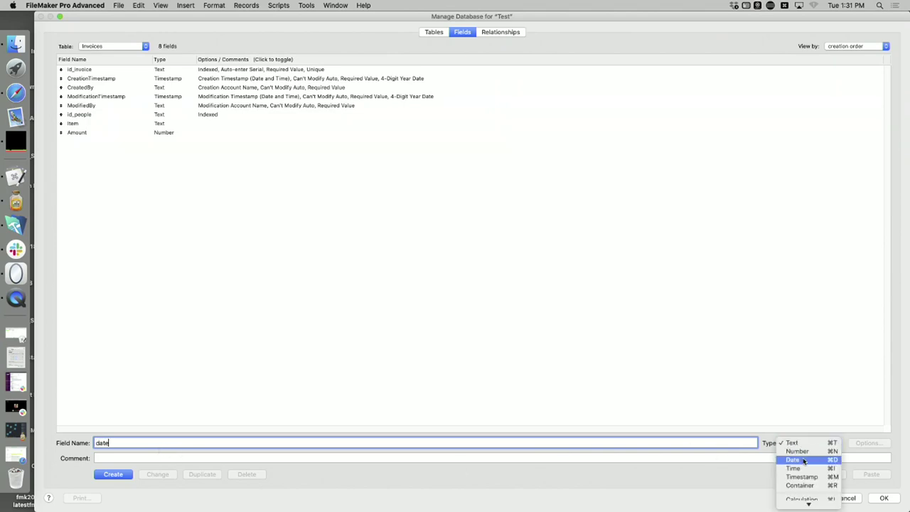
left_click(791, 460)
left_click(111, 474)
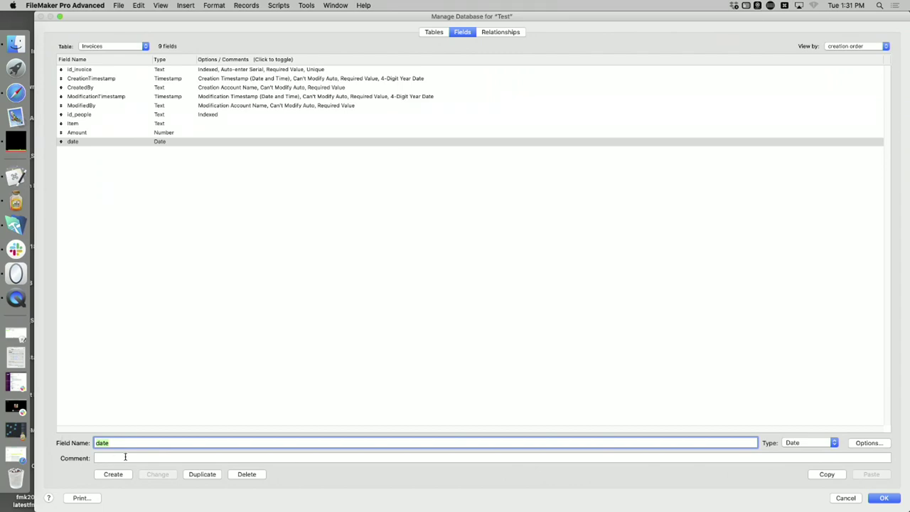
Create a calculation field named Month_Year_for_Reporting in the Invoices table
type("Month_Year Reporting")
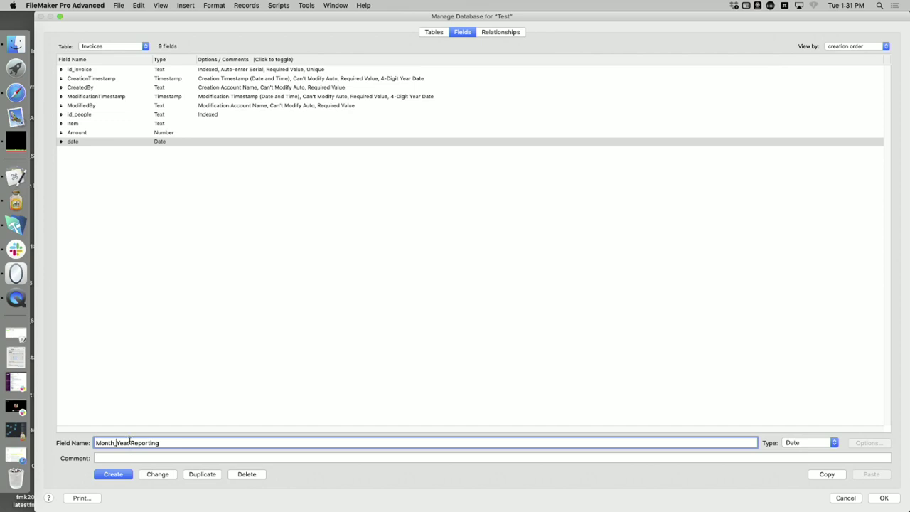
left_click(131, 443)
key("BackSpace")
type("_for_")
left_click(812, 444)
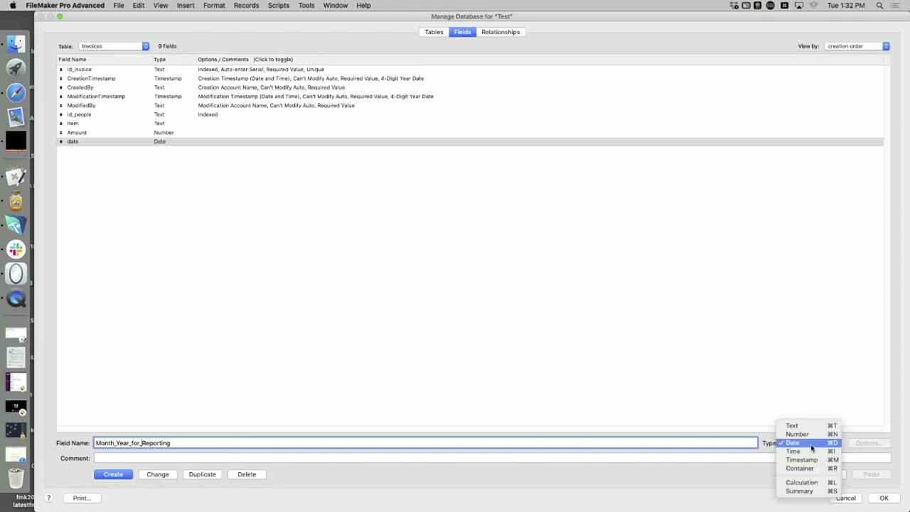
left_click(801, 482)
left_click(112, 477)
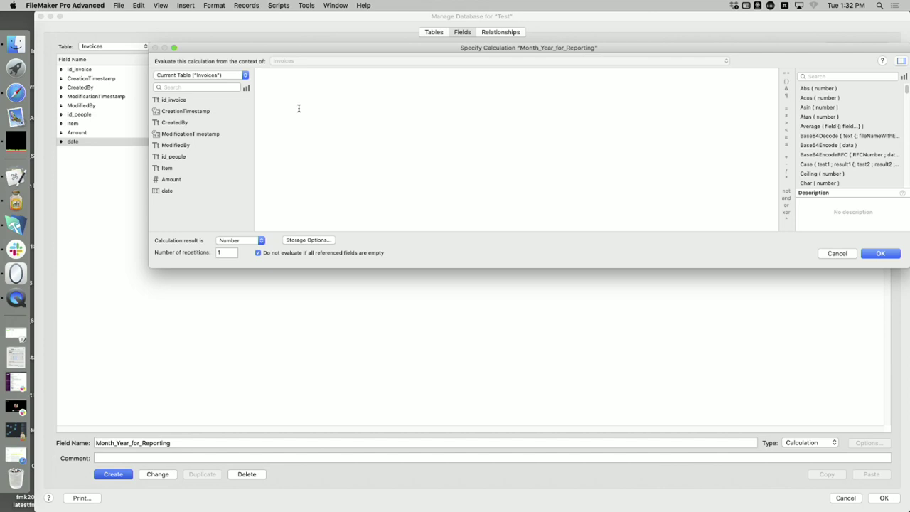
Define the Month_Year_for_Reporting formula as MonthName ( date ) & Year ( date ) and save the database changes
type("month")
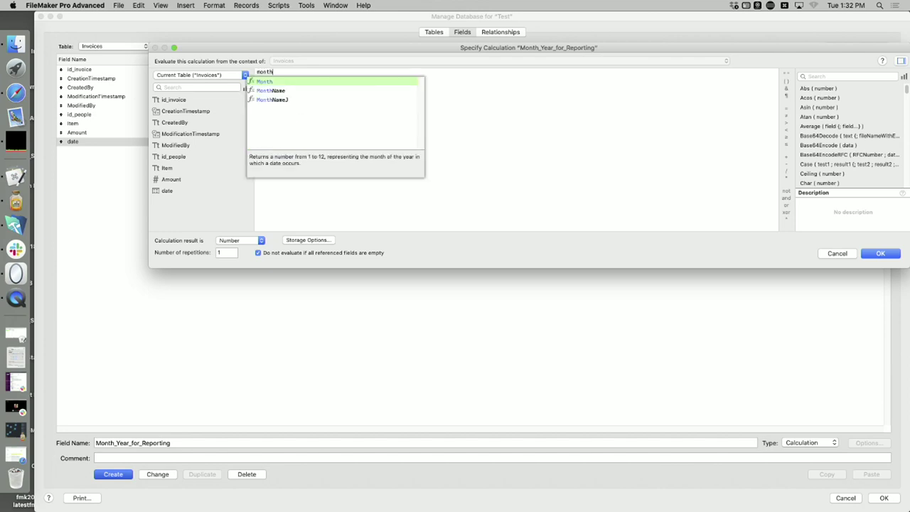
double_click(297, 90)
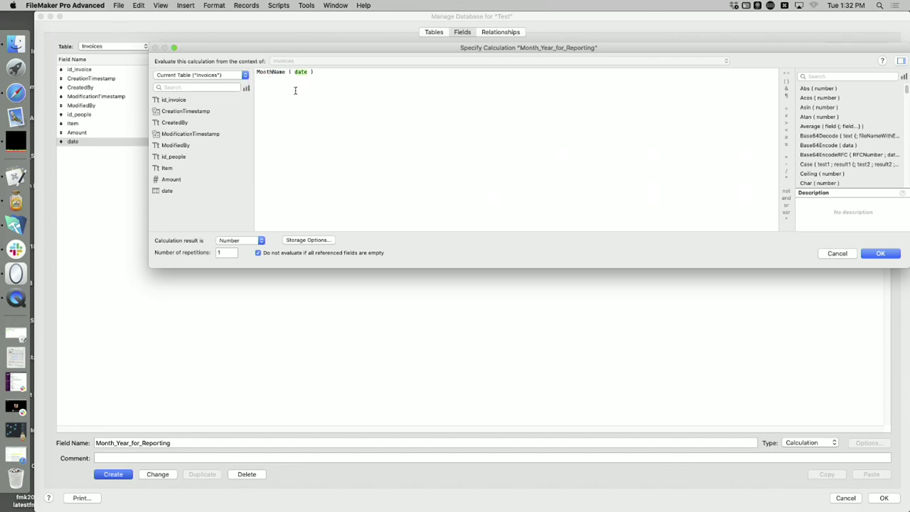
double_click(168, 192)
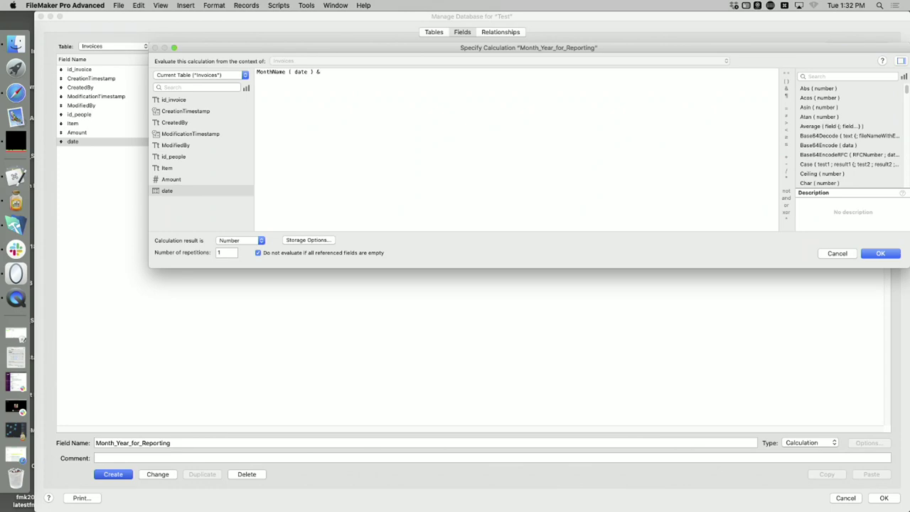
type("& year")
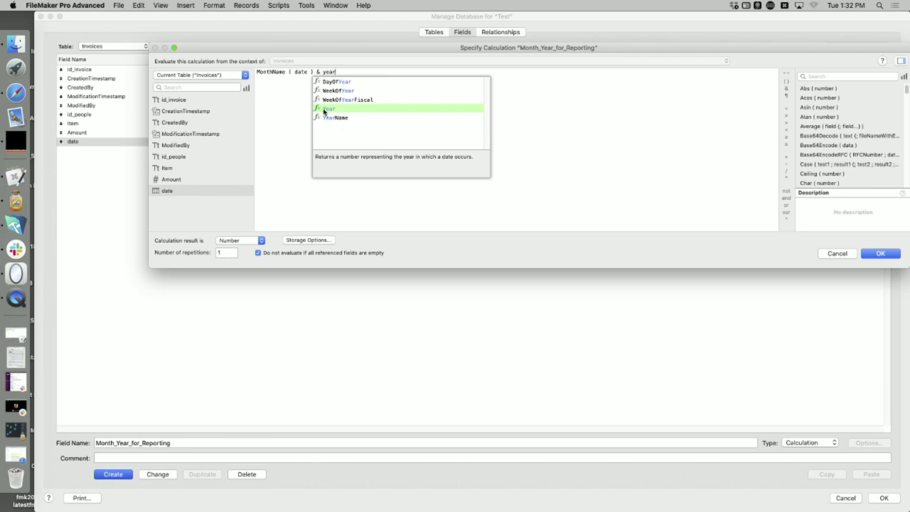
left_click(322, 108)
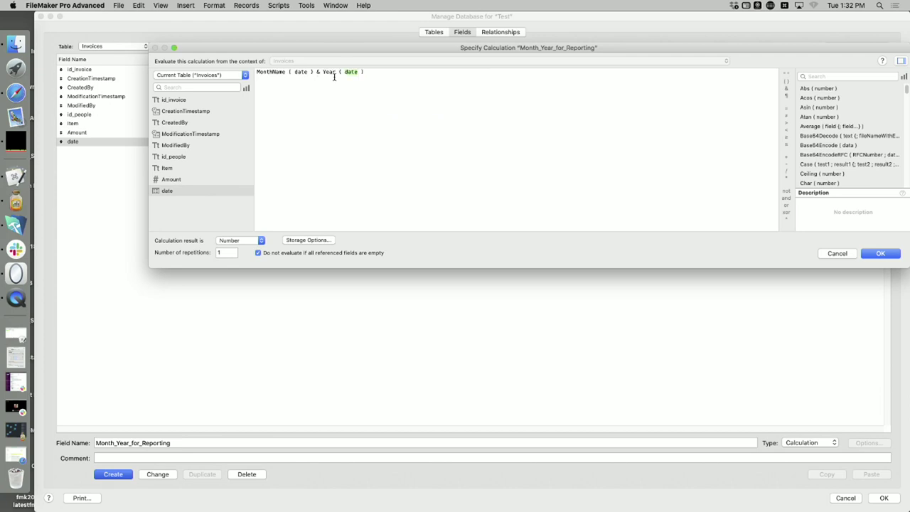
double_click(169, 190)
key("super+Tab")
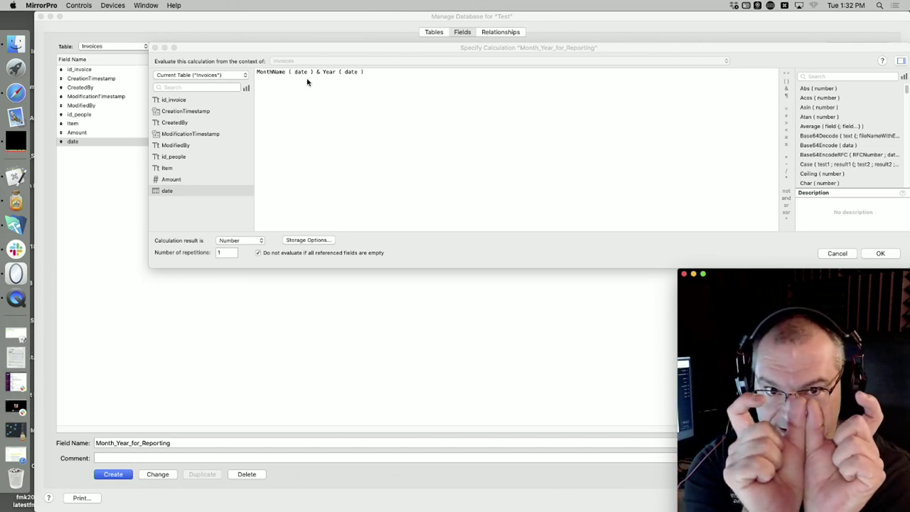
left_click(879, 254)
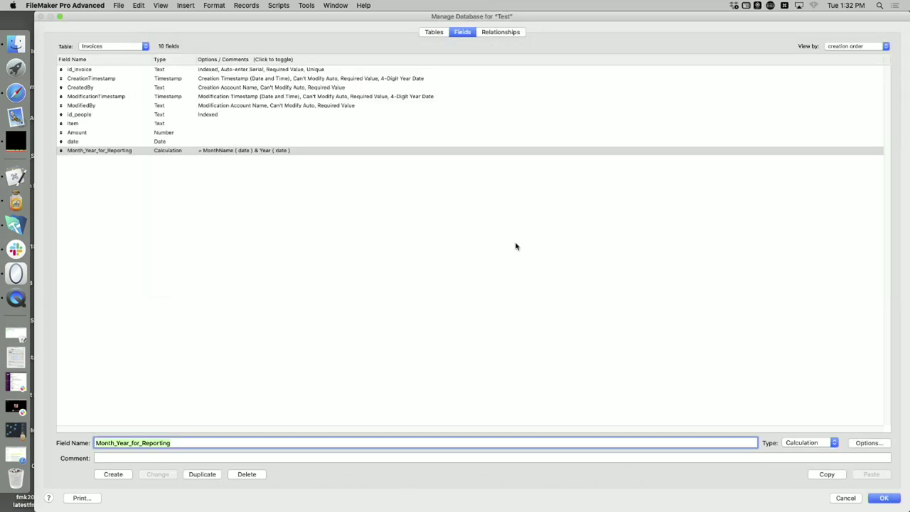
left_click(887, 498)
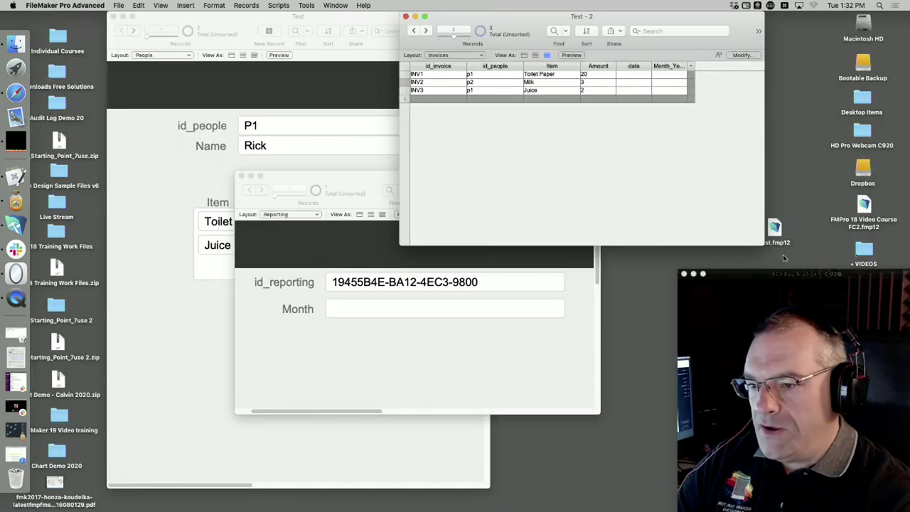
Enter the dates 4/7/2020, 3/6/2020 and 1/22/2020 for INV1 to INV3, widening the Month_Year_for_Reporting column to show its full name
left_click(618, 77)
key("super+minus")
left_click(638, 122)
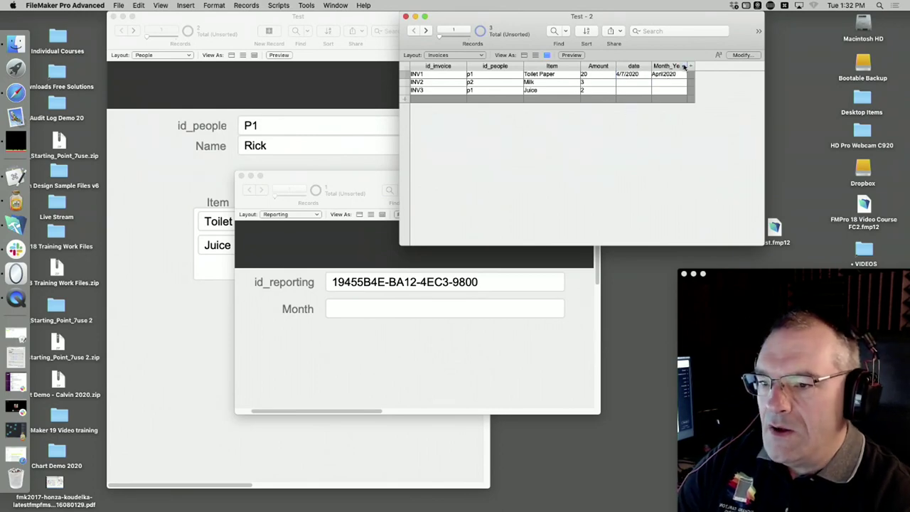
left_click_drag(686, 65, 734, 65)
left_click(634, 82)
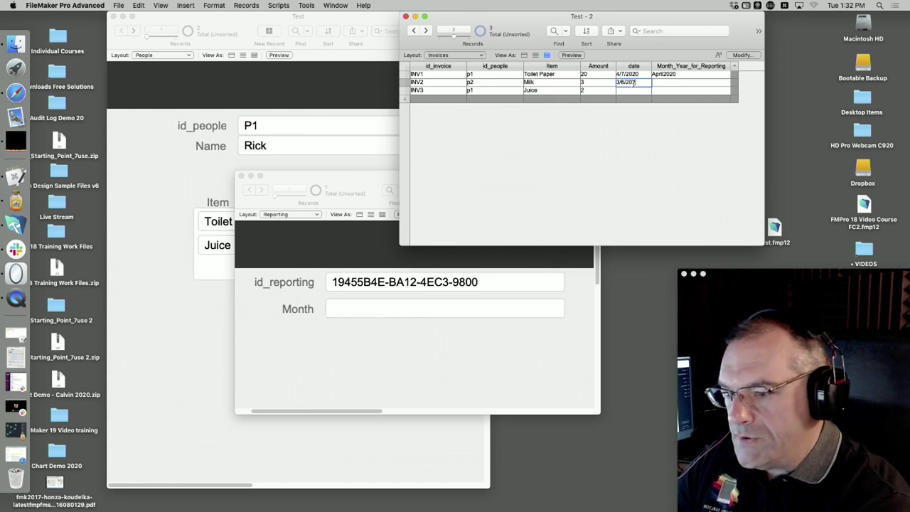
left_click(627, 90)
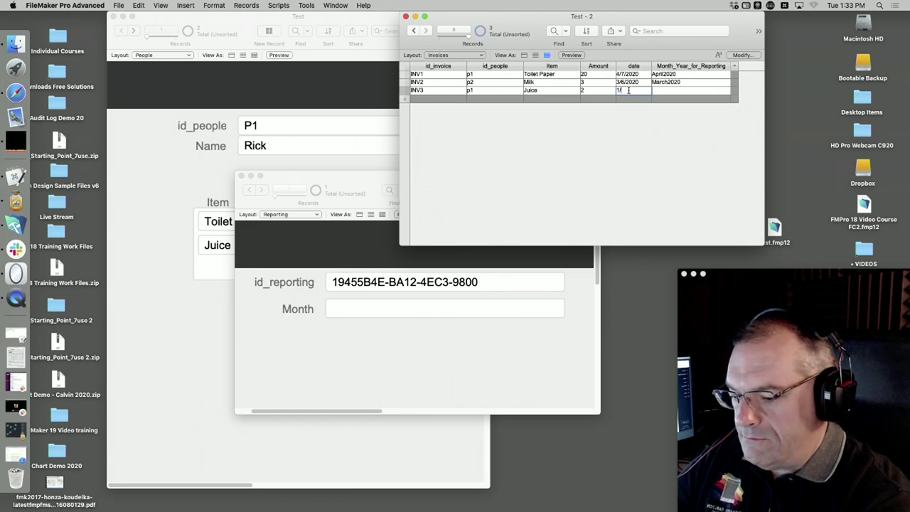
type("/2020")
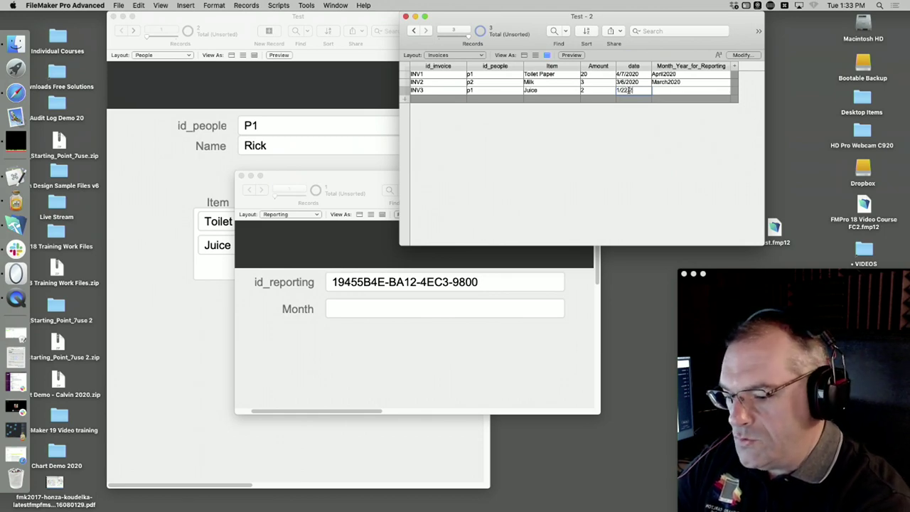
left_click(641, 126)
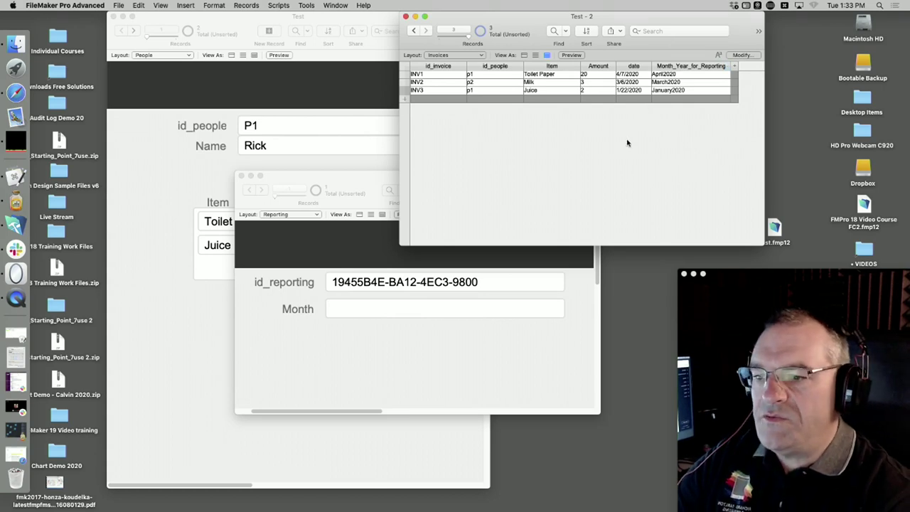
Make the Reporting window slightly wider and taller, and compare it with the Month_Year_for_Reporting values in the Invoices window
left_click(420, 336)
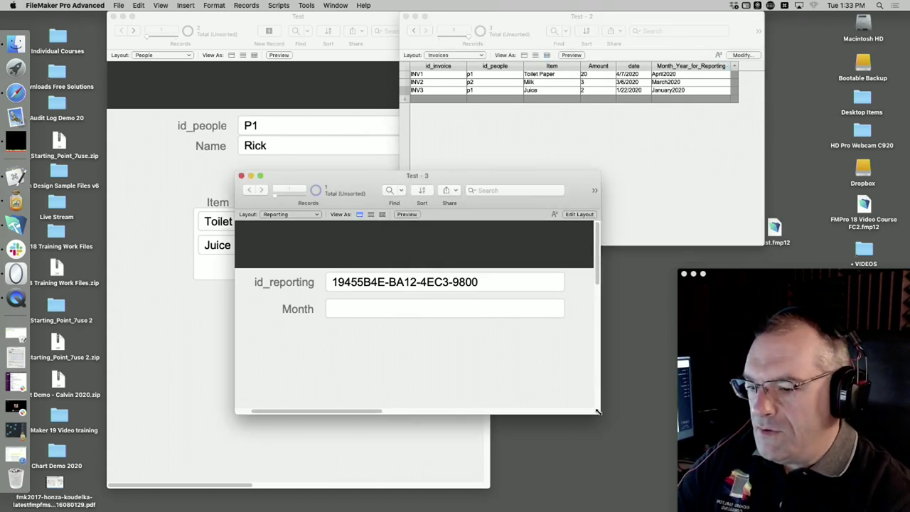
left_click_drag(598, 411, 618, 490)
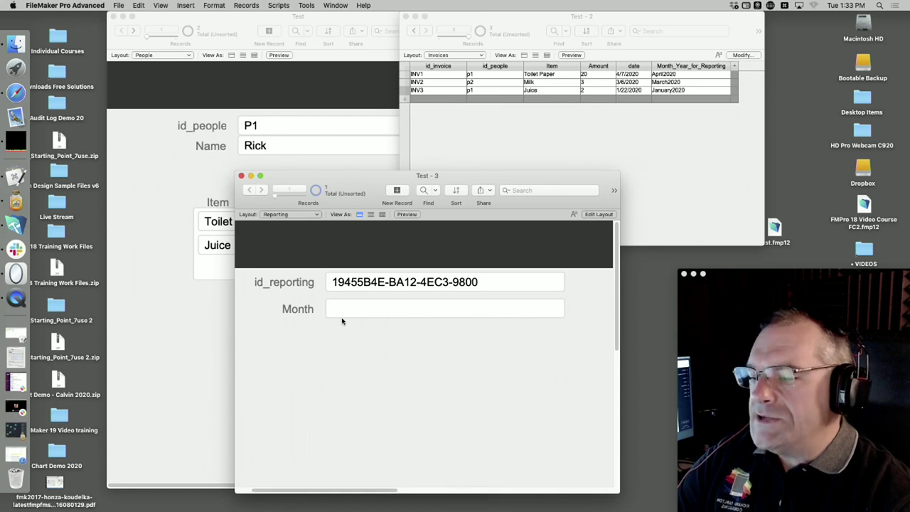
left_click(488, 124)
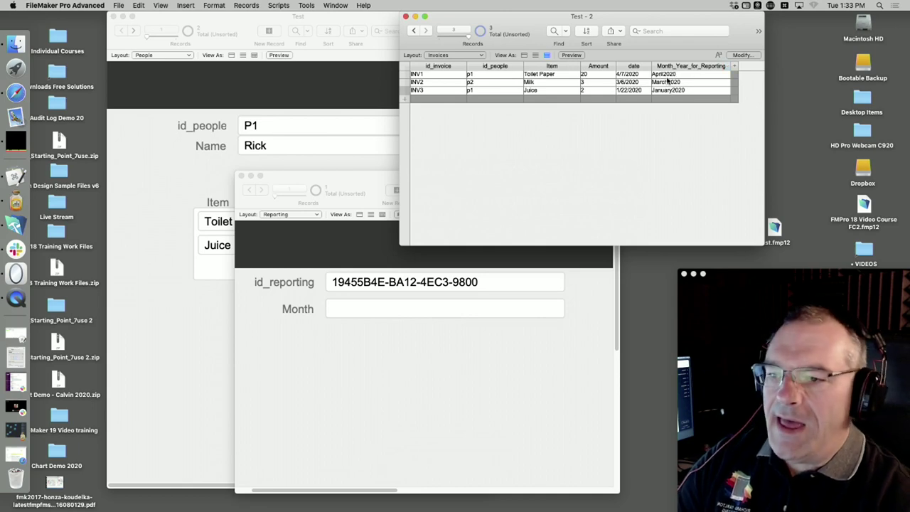
left_click(403, 339)
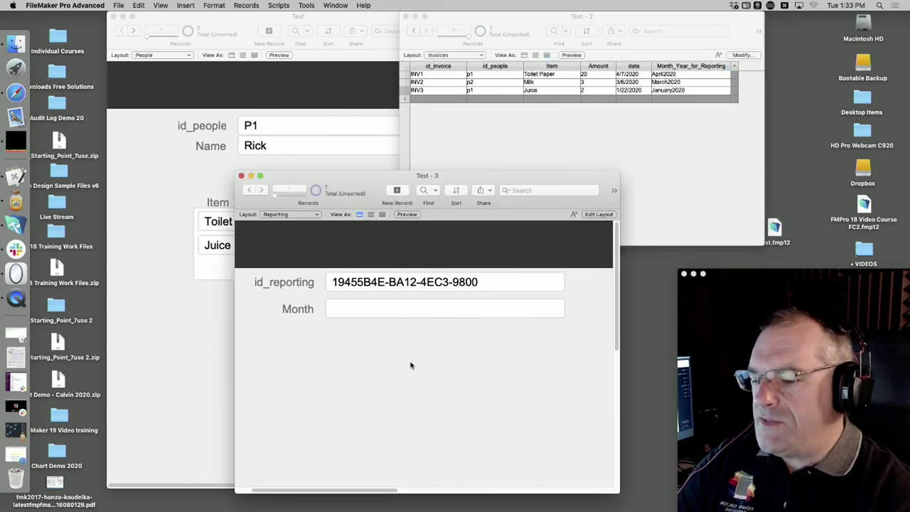
Open the database's relationships graph and move the Reporting table occurrence farther right of Invoices
left_click(118, 6)
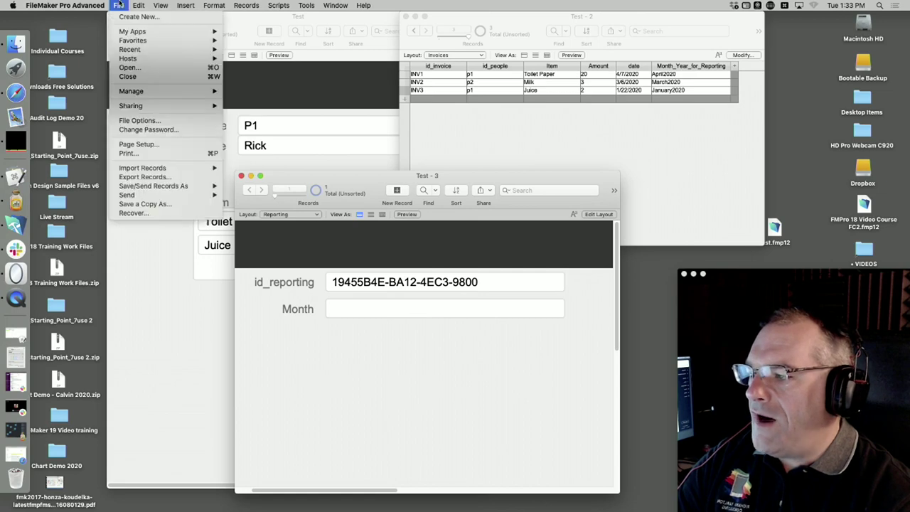
mouse_move(138, 90)
left_click(250, 91)
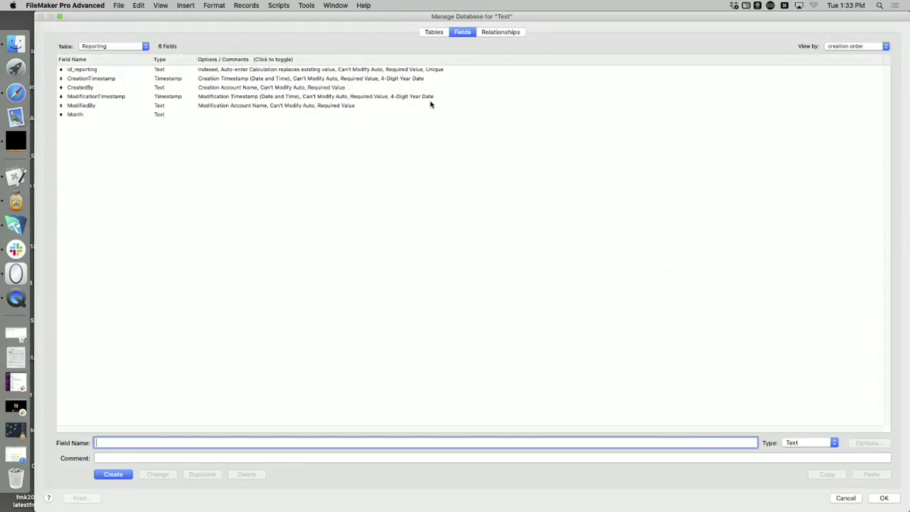
left_click(492, 32)
left_click_drag(278, 74, 331, 79)
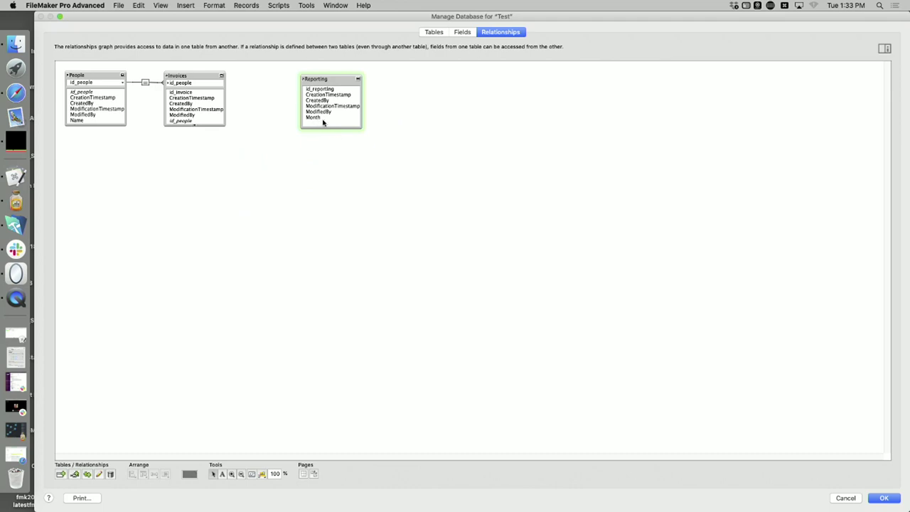
Rename the Month field in the Reporting table to MonthYear
left_click(461, 32)
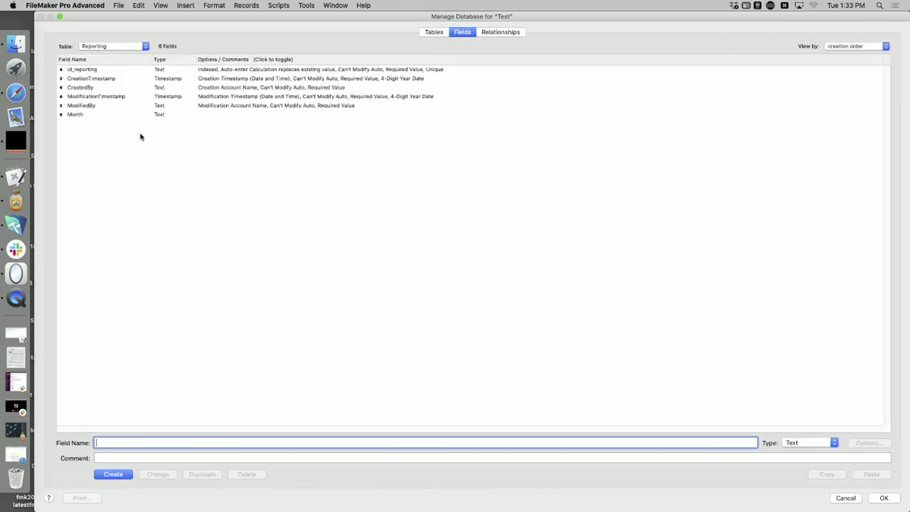
left_click(107, 116)
left_click(135, 442)
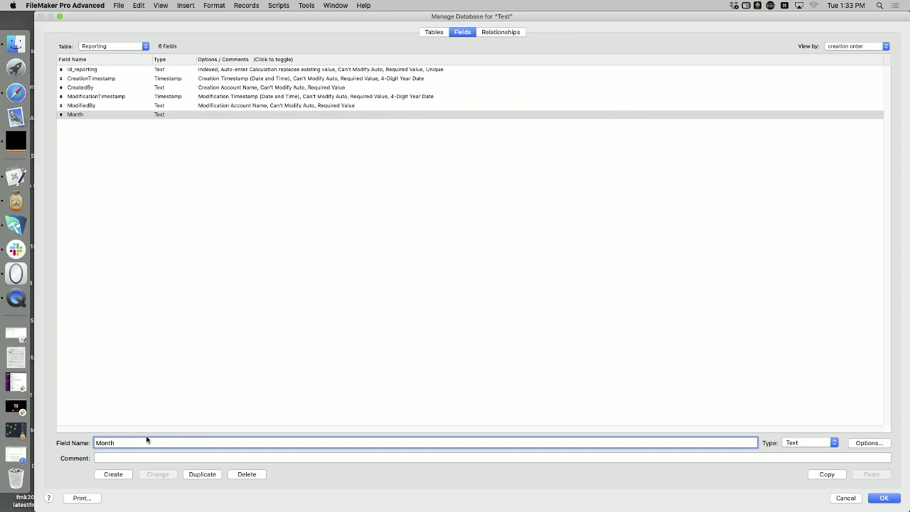
type("Year")
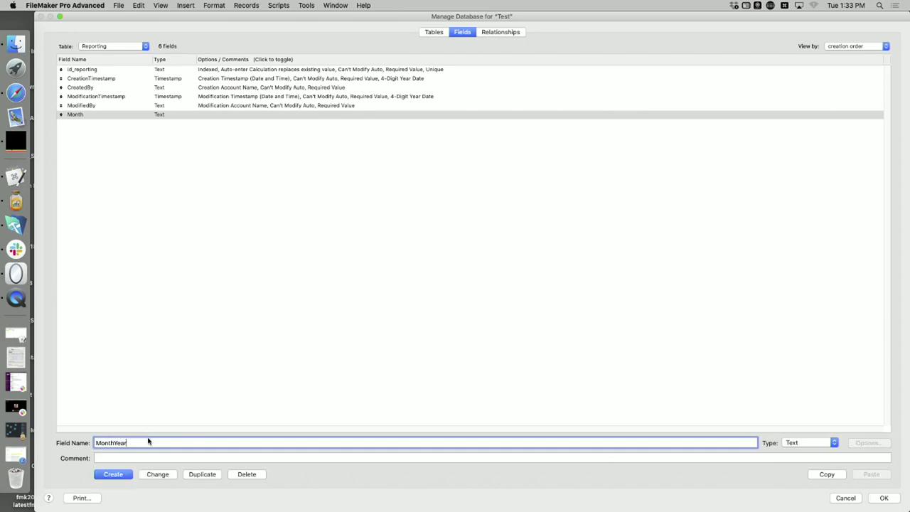
left_click(158, 474)
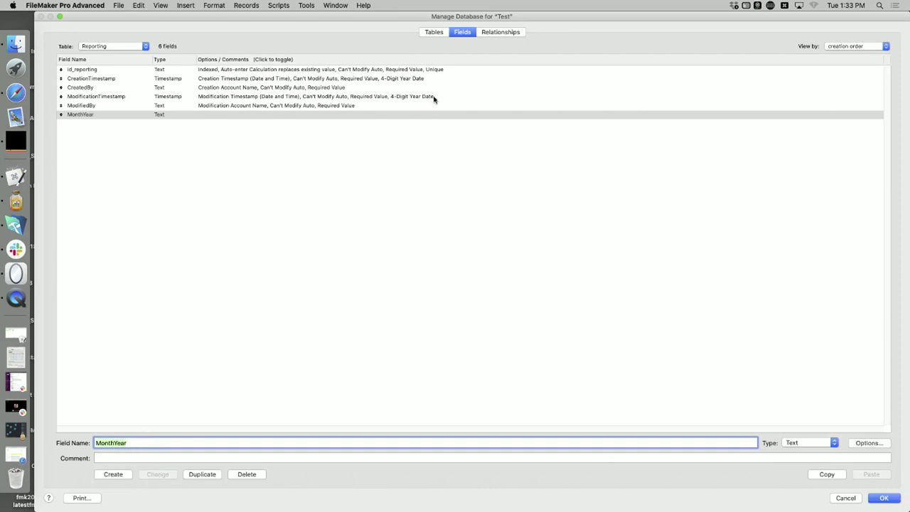
Lengthen the Invoices table occurrence, relate Reporting's MonthYear to Invoices' Month_Year_for_Reporting, and save the database changes
left_click(496, 34)
left_click_drag(325, 77, 320, 77)
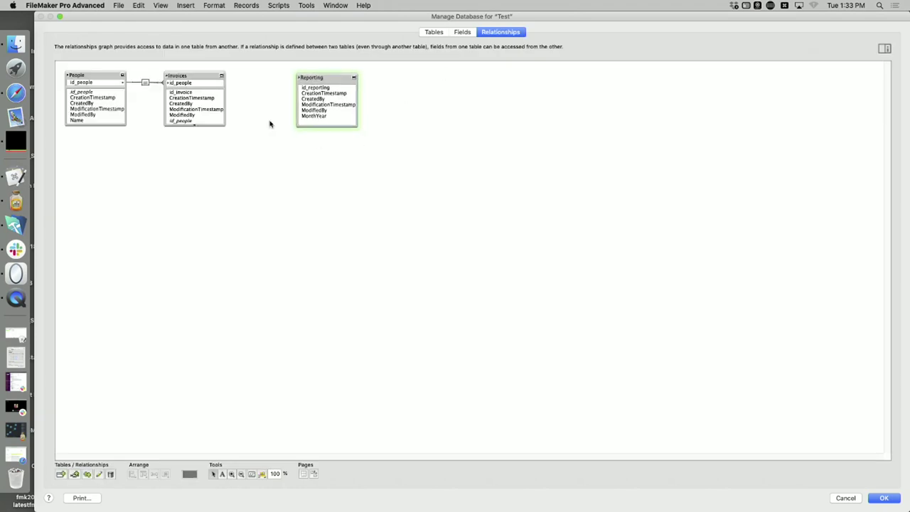
left_click_drag(219, 126, 217, 182)
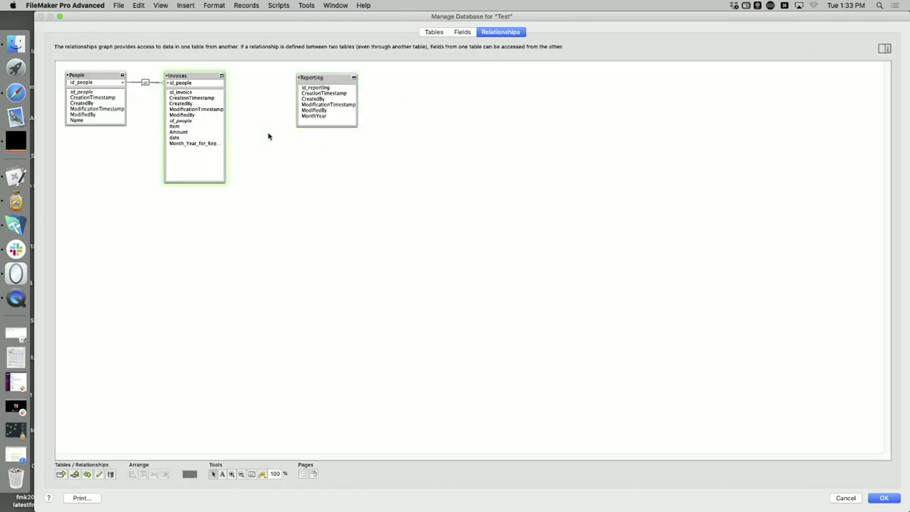
left_click_drag(324, 117, 212, 147)
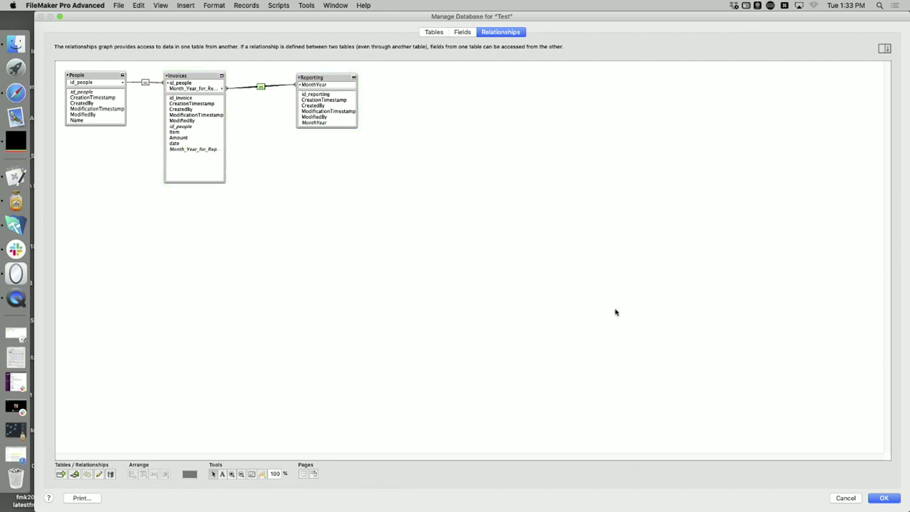
left_click(883, 497)
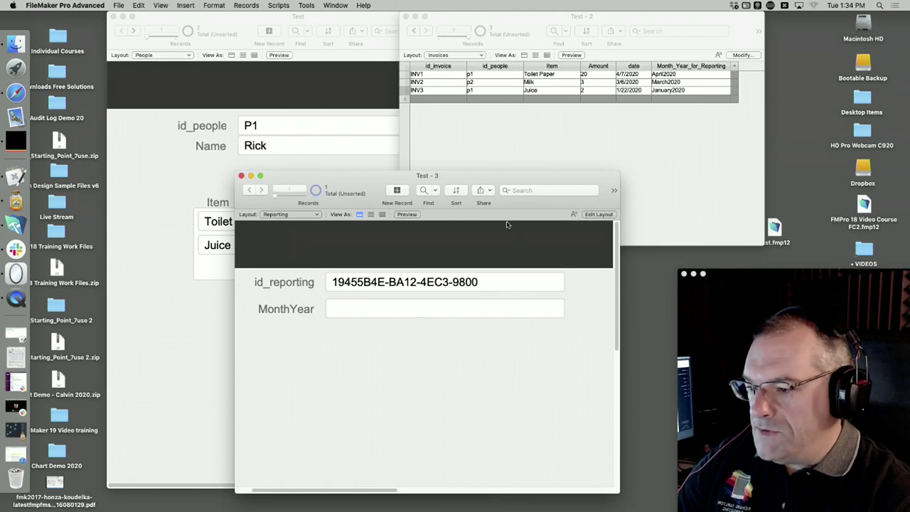
Draw a 4-row portal about 253 pt wide below the MonthYear field on the Reporting layout, showing records from Invoices
key("super+l")
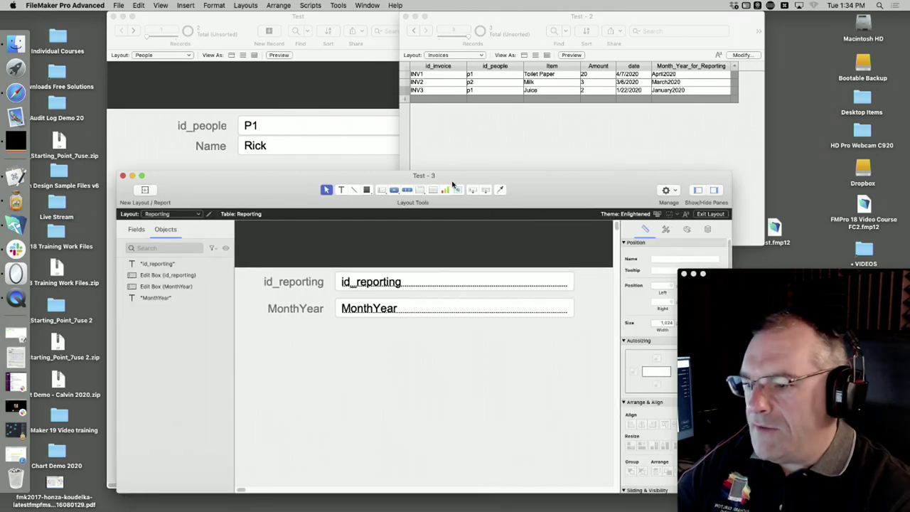
left_click(434, 191)
mouse_move(290, 336)
left_mouse_down()
mouse_move(448, 431)
mouse_move(530, 443)
left_mouse_up()
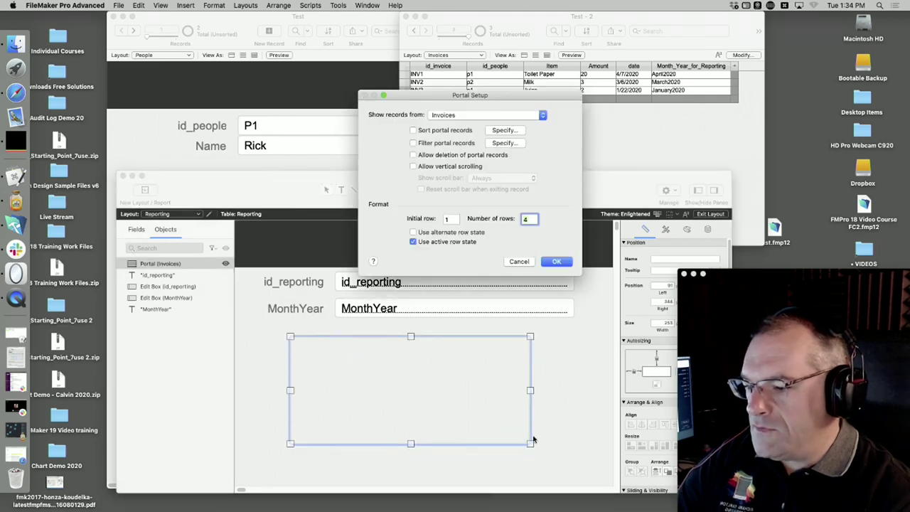
left_click(462, 115)
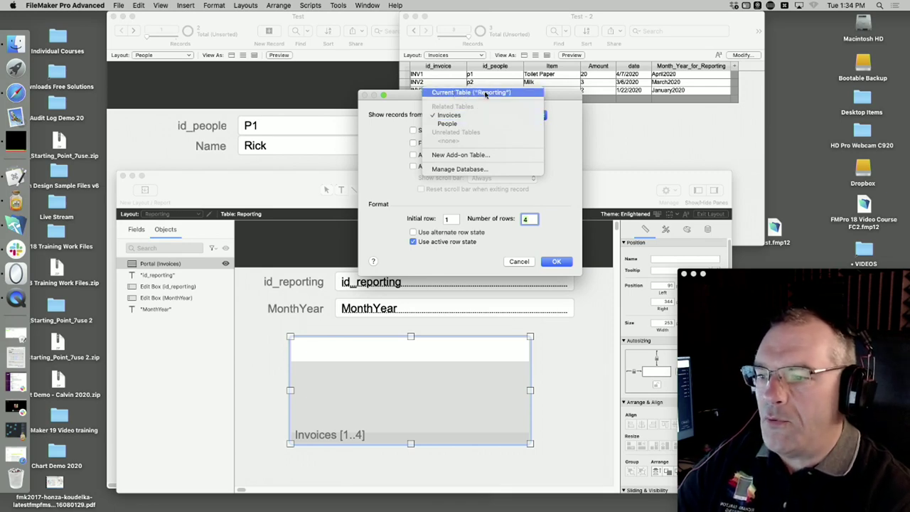
left_click(450, 116)
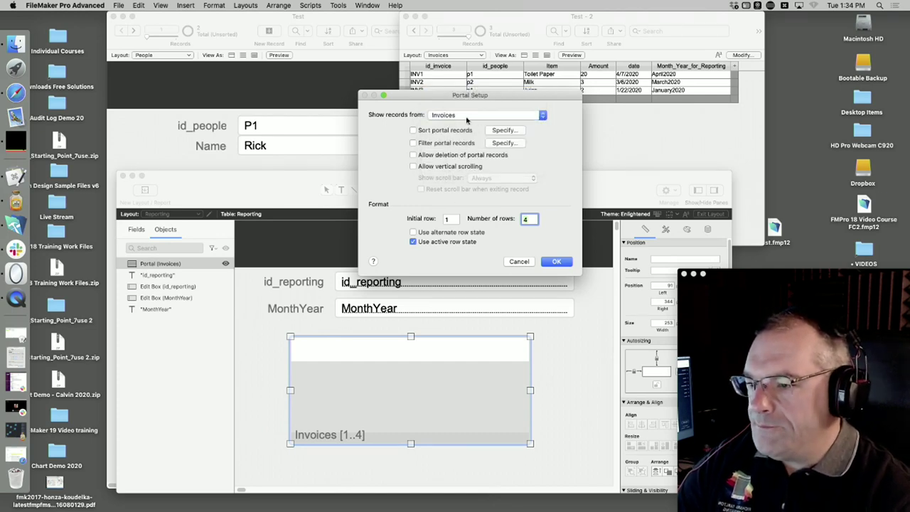
left_click(561, 261)
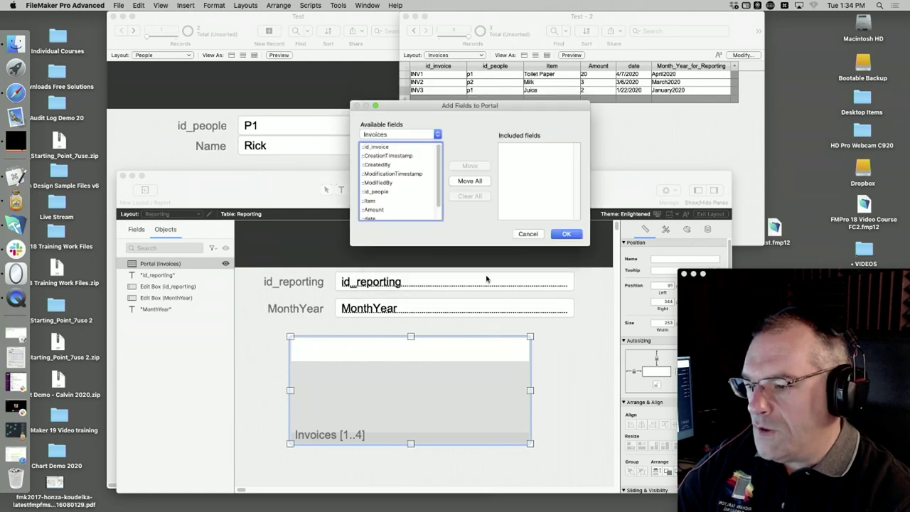
Add the id_people, Item and Amount fields from Invoices to the new portal
double_click(371, 193)
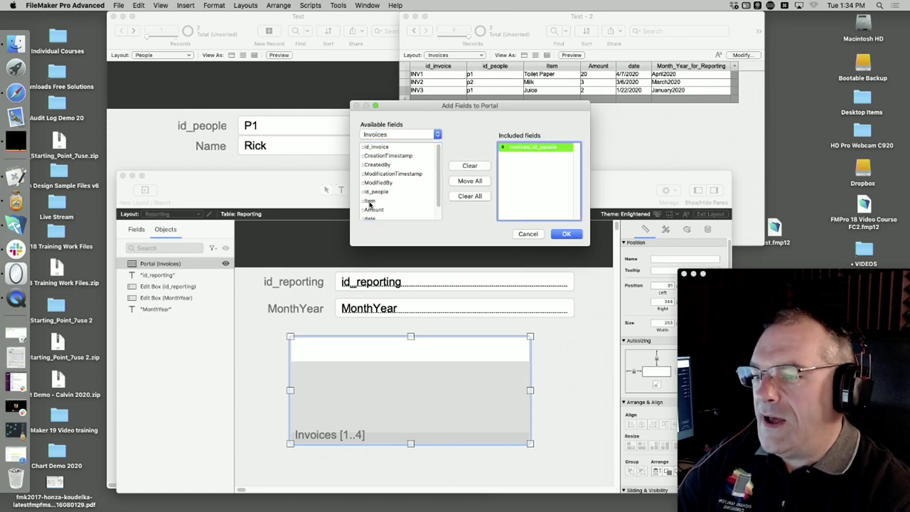
double_click(369, 202)
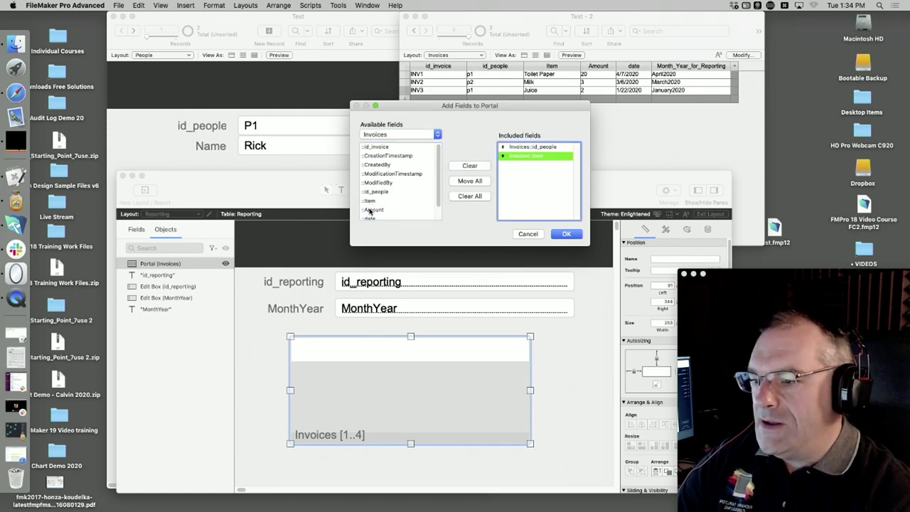
double_click(371, 210)
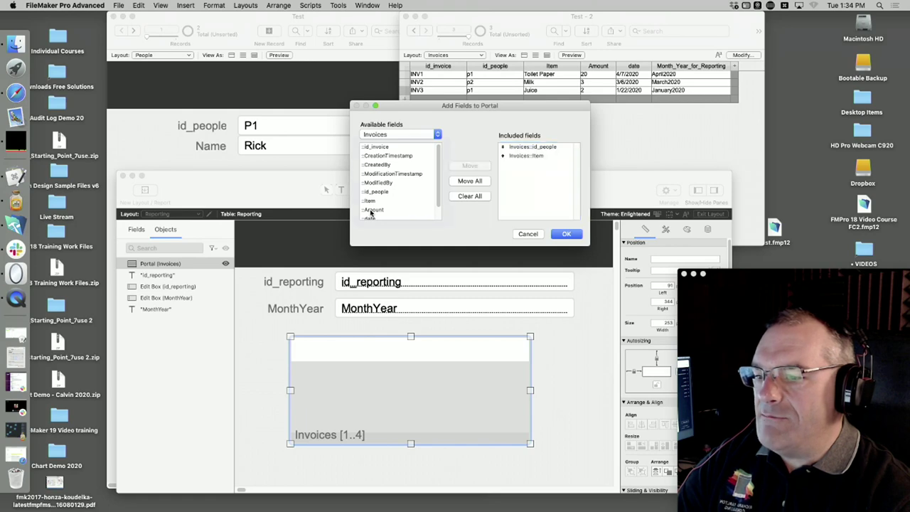
left_click(566, 234)
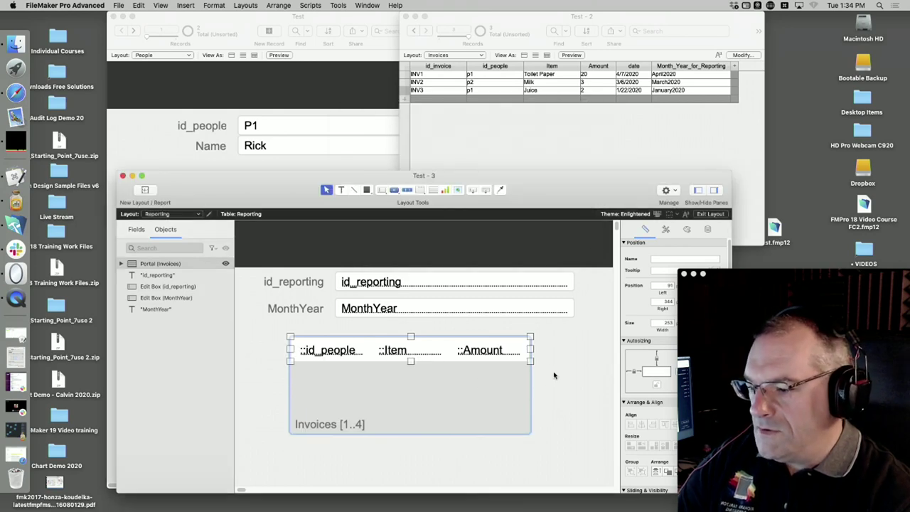
Widen the portal to about 316 pt and shift its Amount and Item fields to spread out the columns
left_click_drag(531, 349, 590, 349)
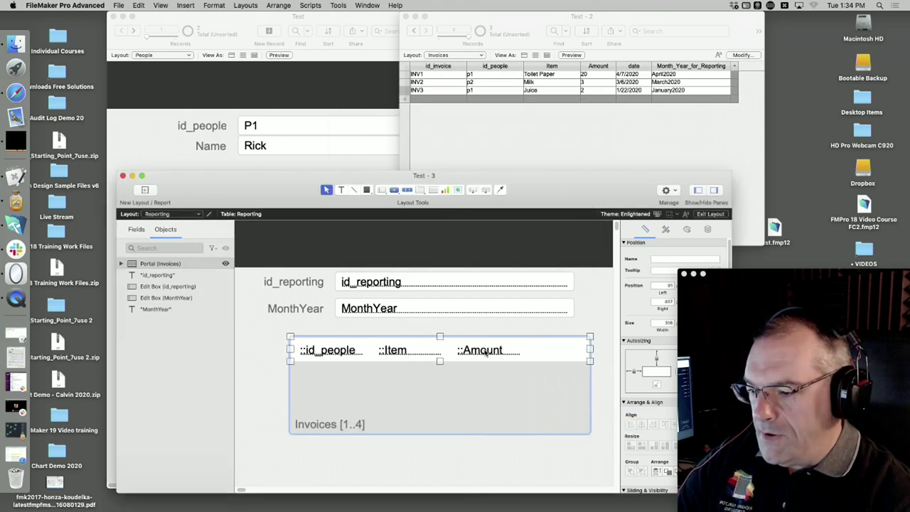
left_click(498, 353)
left_click_drag(498, 353, 526, 354)
left_click_drag(404, 355, 416, 355)
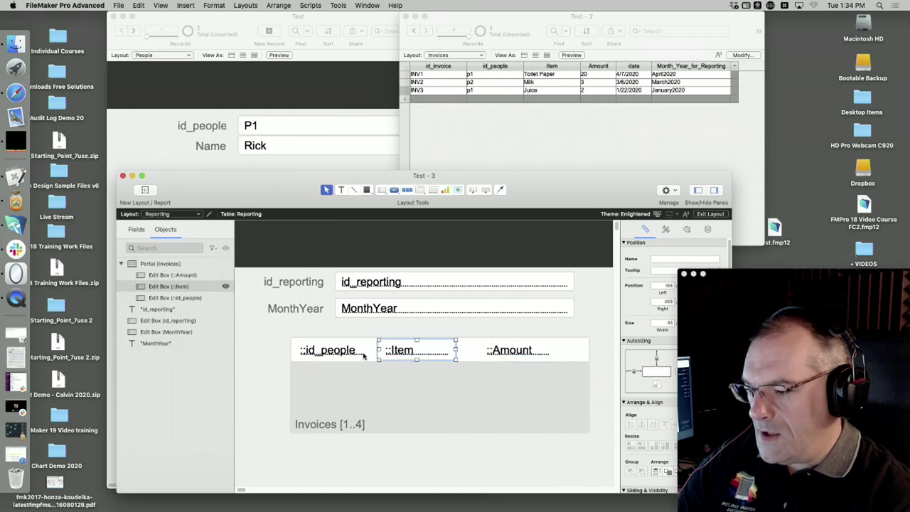
Create labels for the portal's id_people and Item fields and place each above its column
double_click(324, 355)
left_click(306, 384)
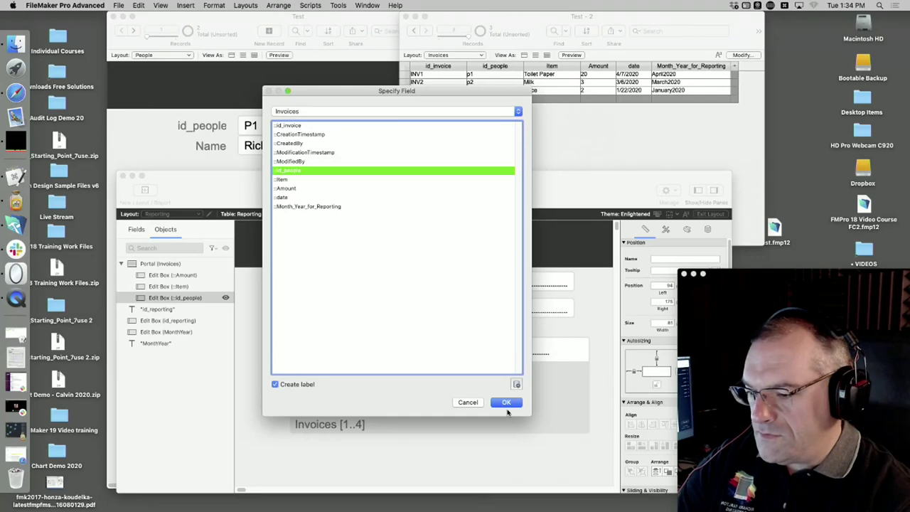
left_click(505, 402)
left_click_drag(280, 351, 330, 328)
double_click(404, 354)
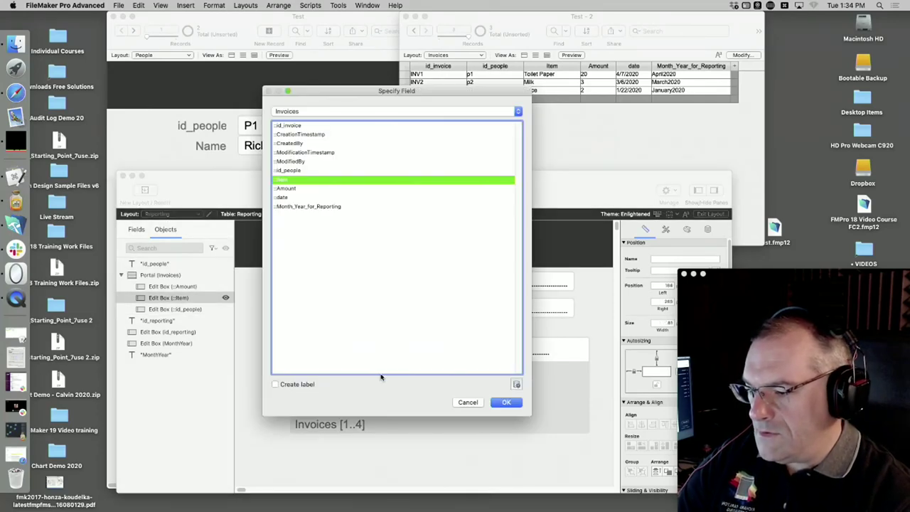
left_click(298, 384)
left_click(504, 403)
left_click_drag(355, 358, 405, 331)
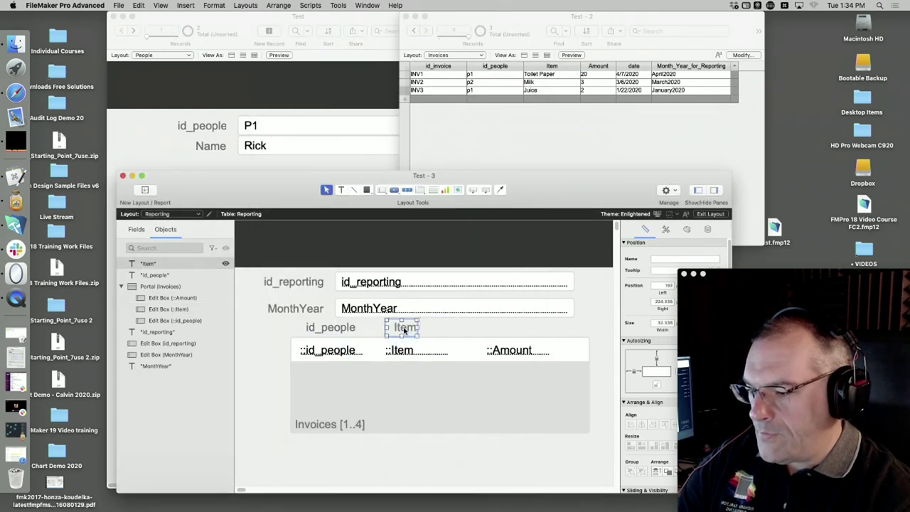
Create an Amount label above its column and shift the portal with all its labels slightly down and left
left_click(517, 353)
double_click(517, 354)
left_click(275, 384)
left_click(506, 403)
left_click_drag(447, 353, 507, 329)
left_click_drag(602, 458, 270, 322)
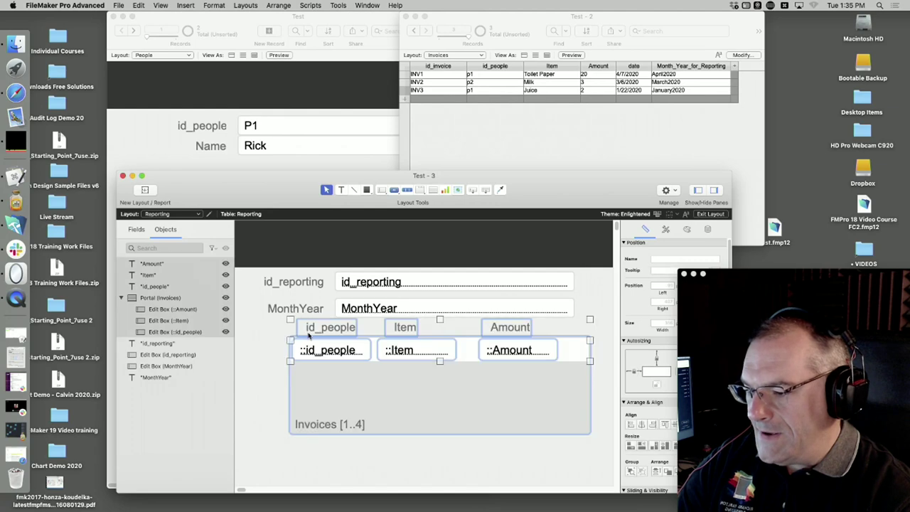
left_click_drag(405, 352, 391, 367)
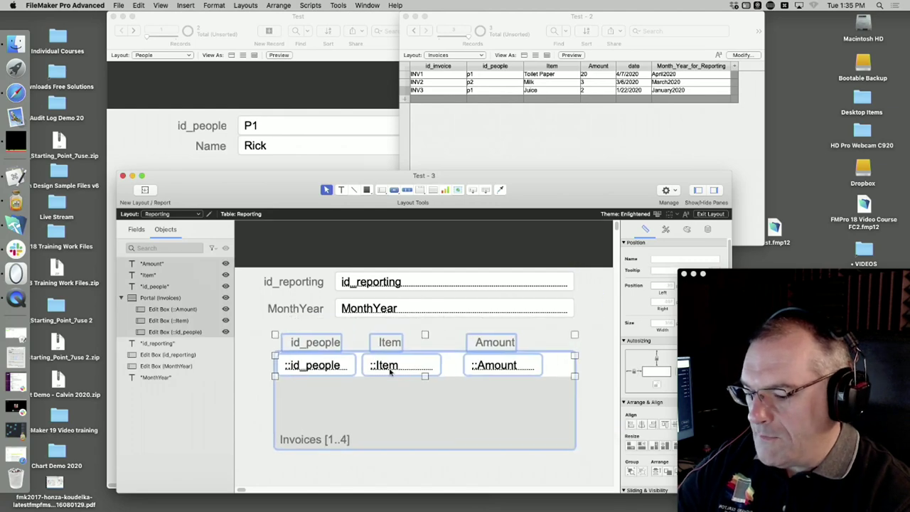
Switch the Reporting layout to Browse mode and commit April2020 as the record's MonthYear
key("super+b")
left_click(331, 315)
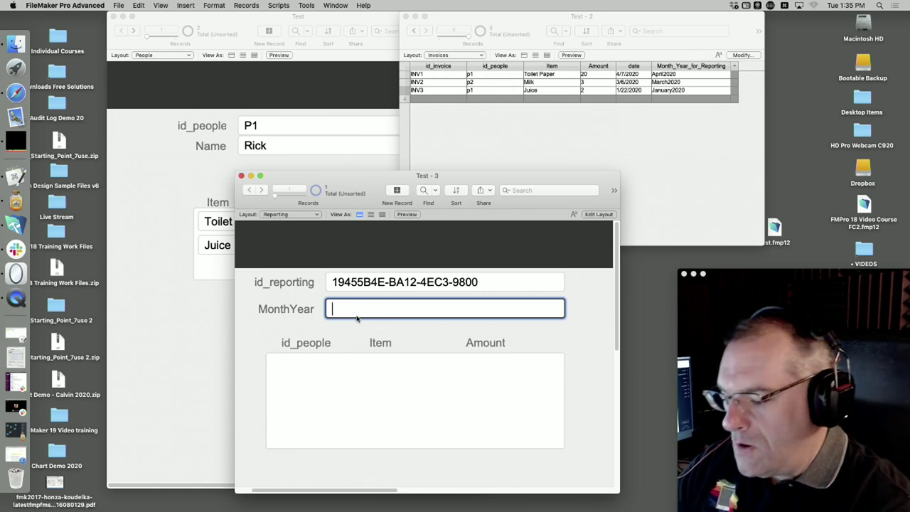
type("April")
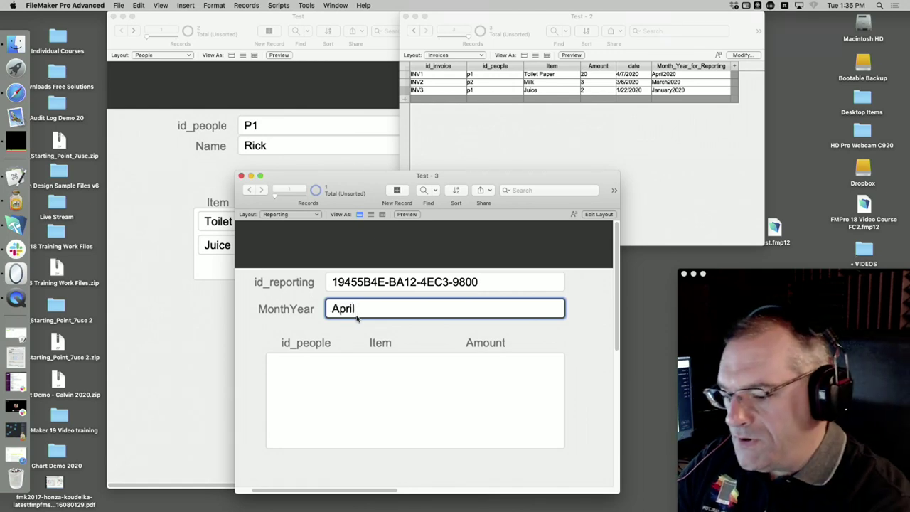
type("2020")
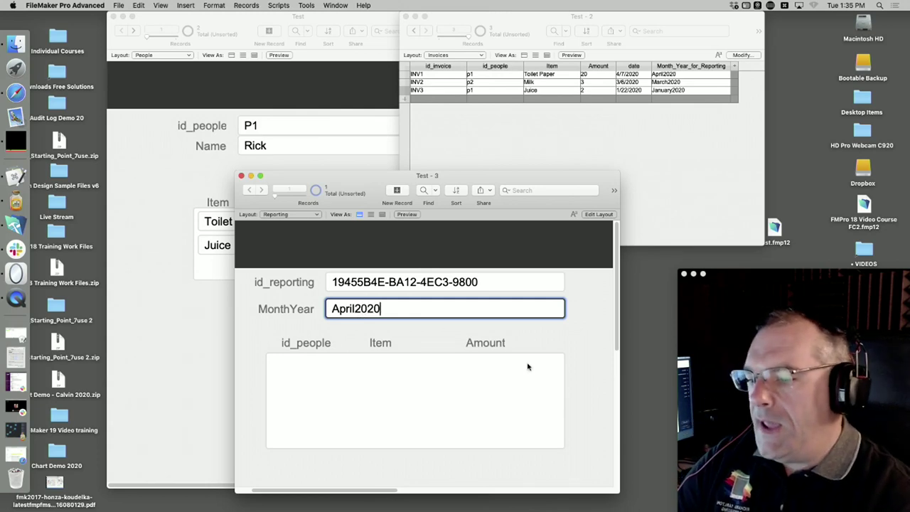
left_click(587, 330)
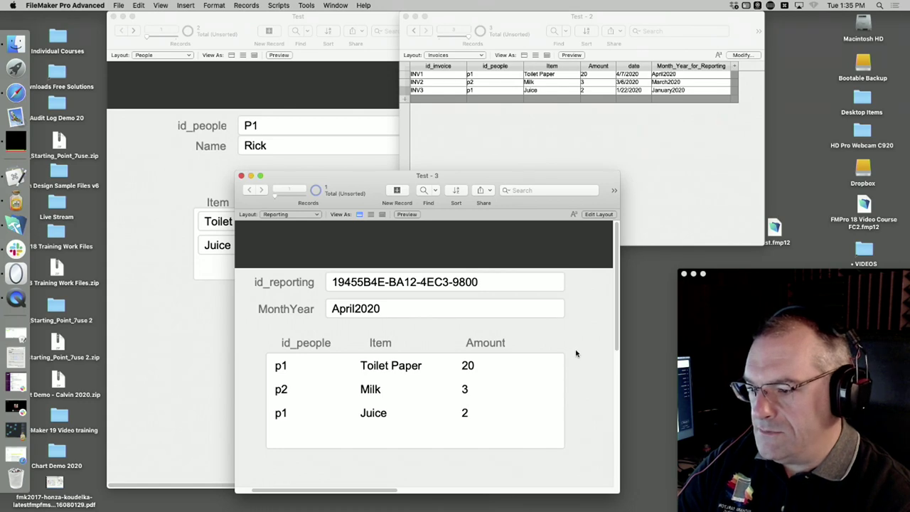
Return to Layout mode and check which table and field the portal's id_people column uses
key("super+l")
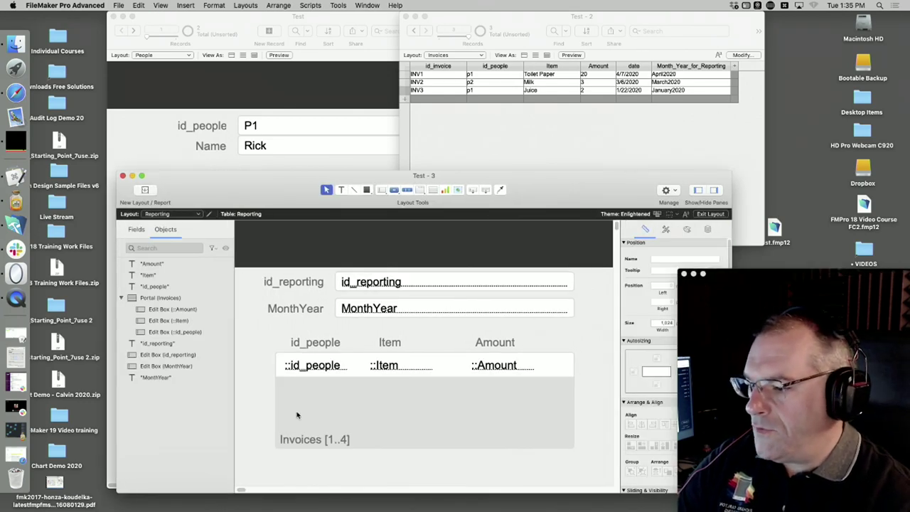
double_click(317, 366)
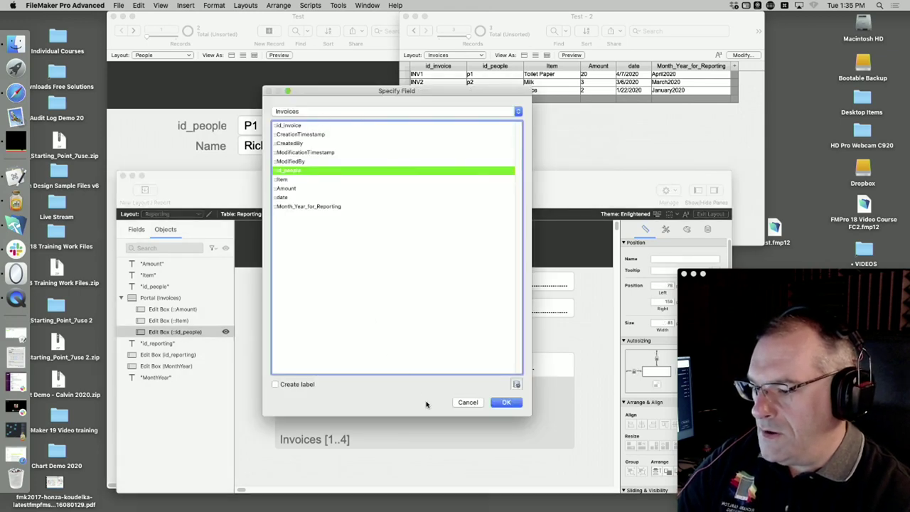
key("Return")
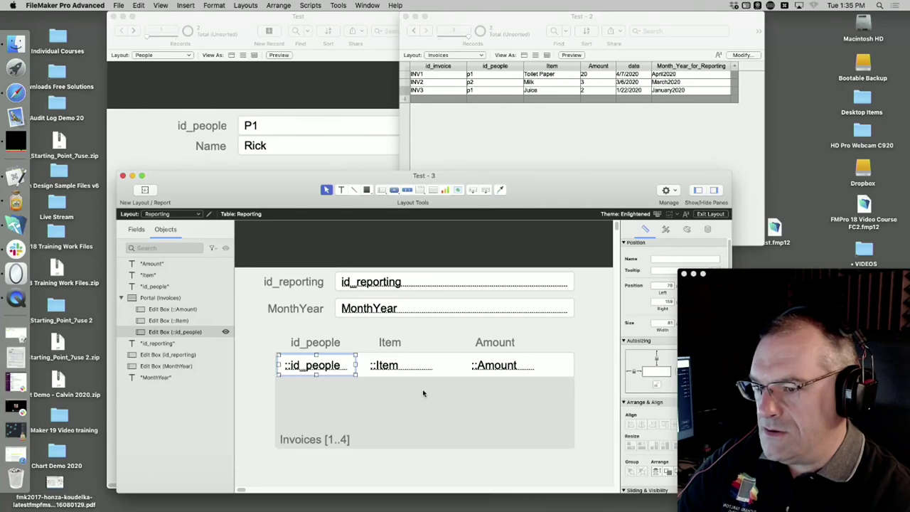
Examine the match fields of the relationship between Invoices and Reporting in the relationships graph
key("super+shift+d")
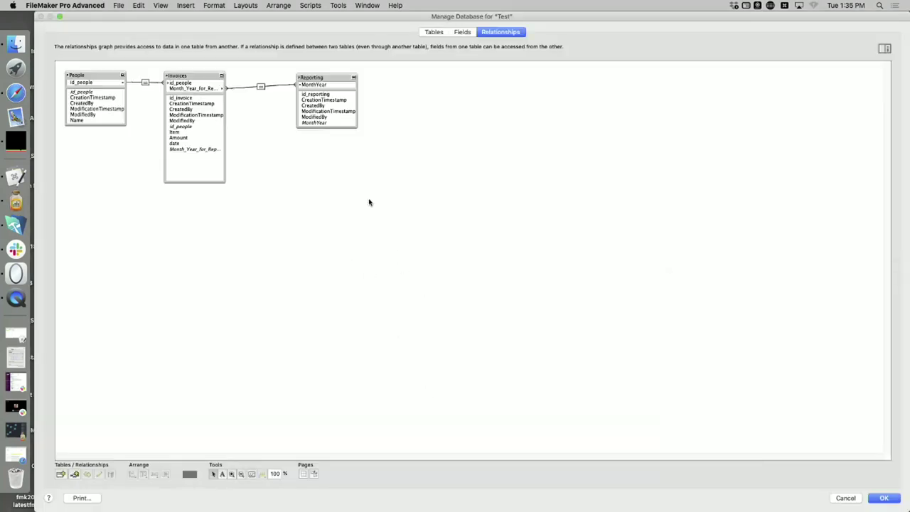
left_click_drag(311, 78, 319, 82)
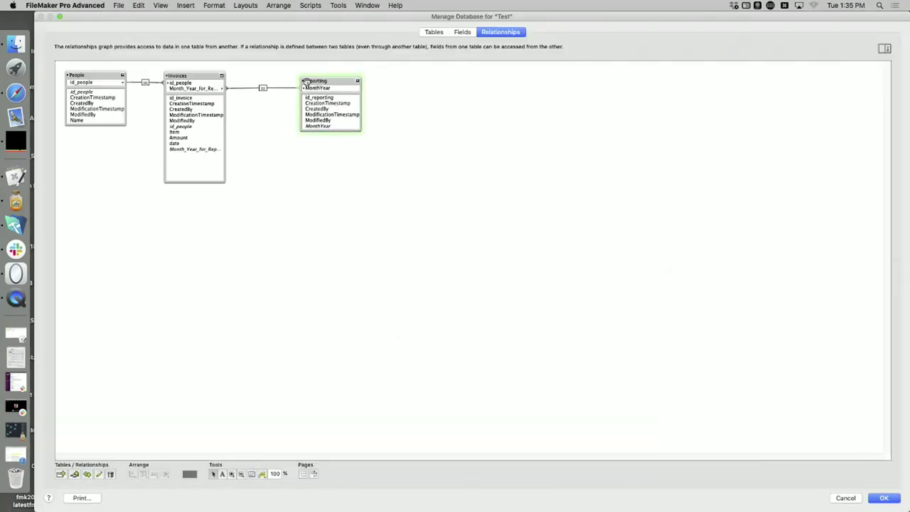
double_click(262, 89)
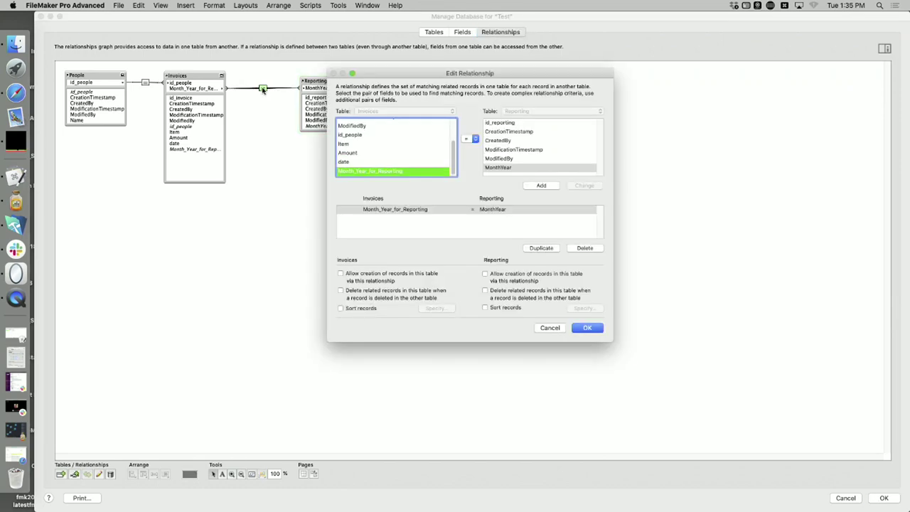
key("Return")
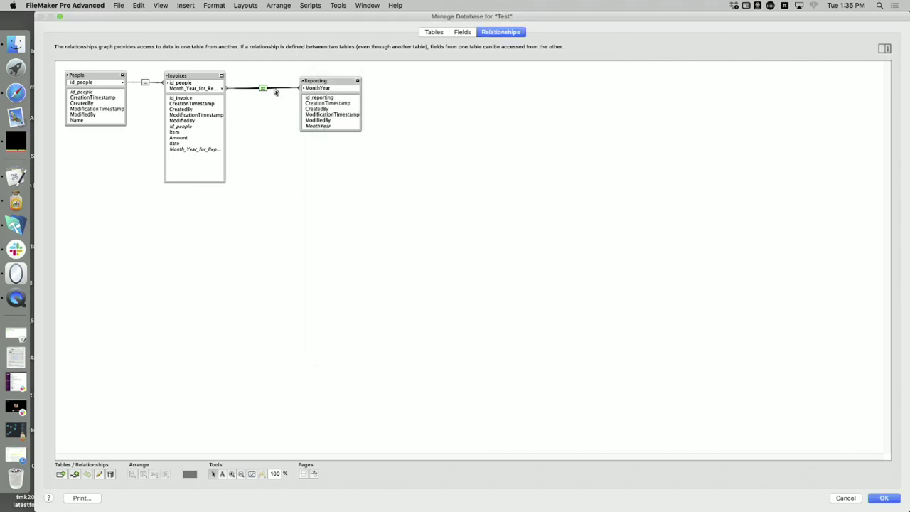
Change the calculation result type of the Invoices table's Month_Year_for_Reporting field to Text
left_click(464, 32)
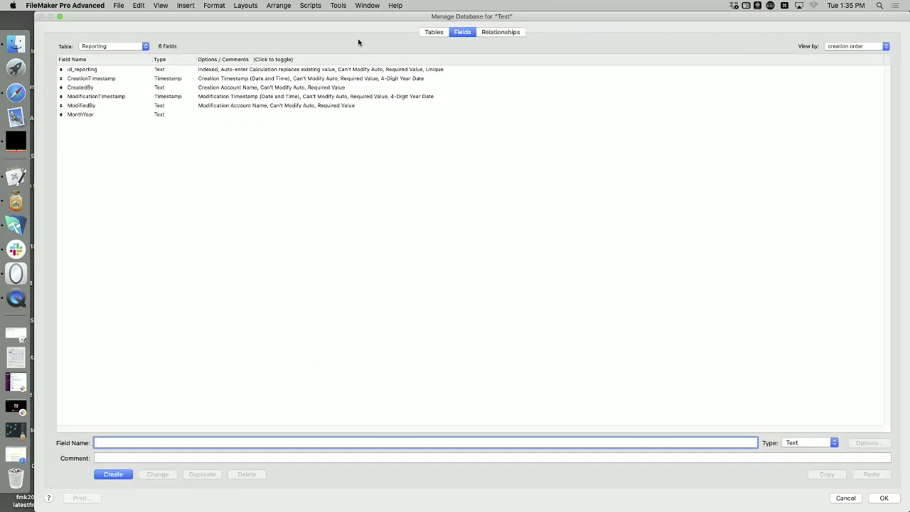
left_click(111, 46)
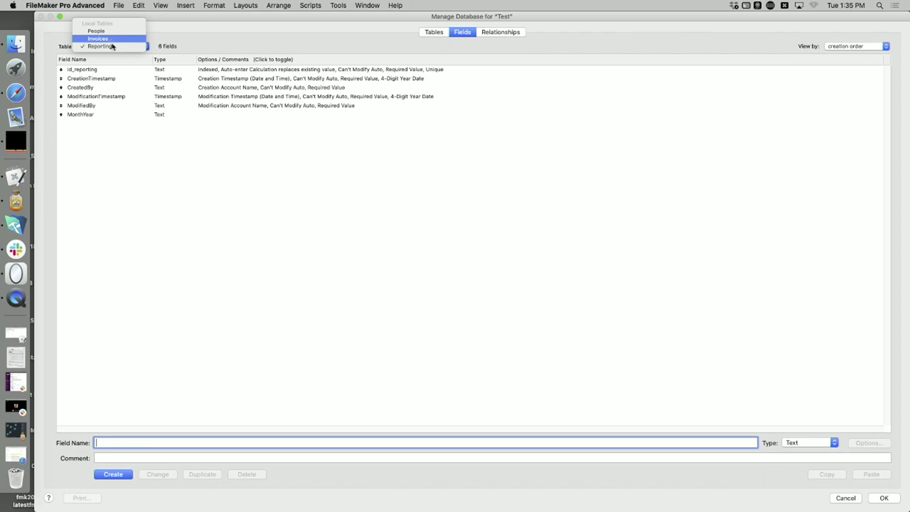
left_click(111, 39)
double_click(266, 150)
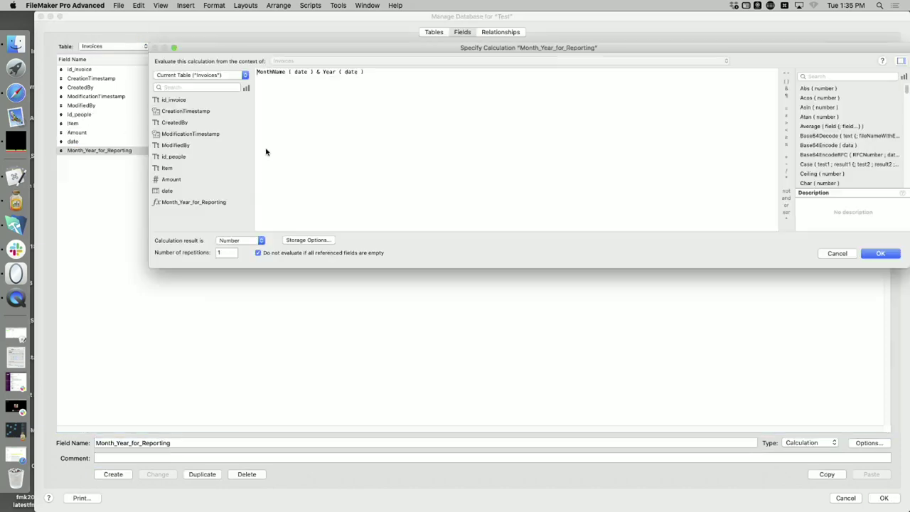
left_click(231, 240)
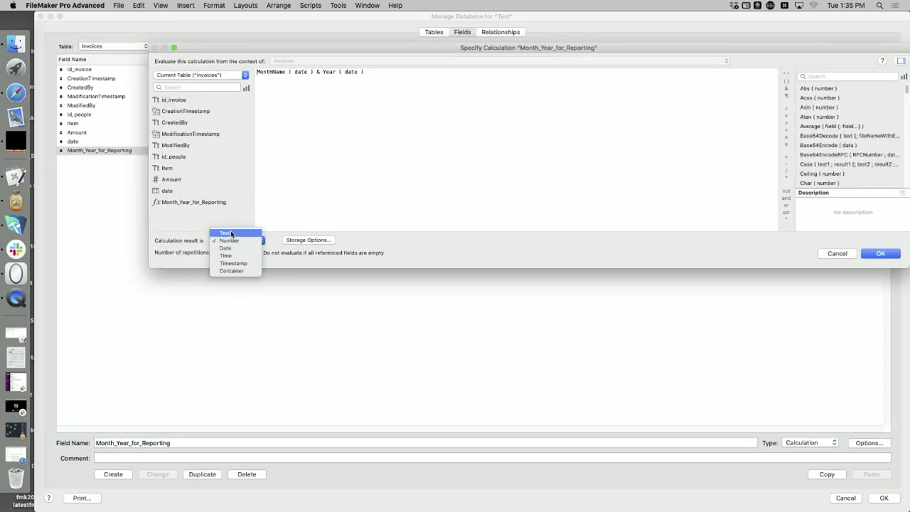
Set the Month_Year_for_Reporting calculation result to Text and save the database changes
left_click(231, 234)
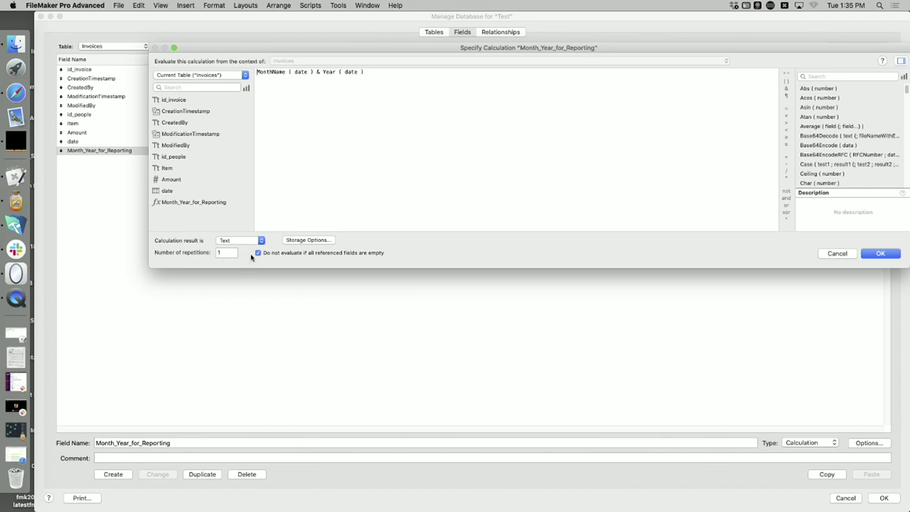
left_click(877, 256)
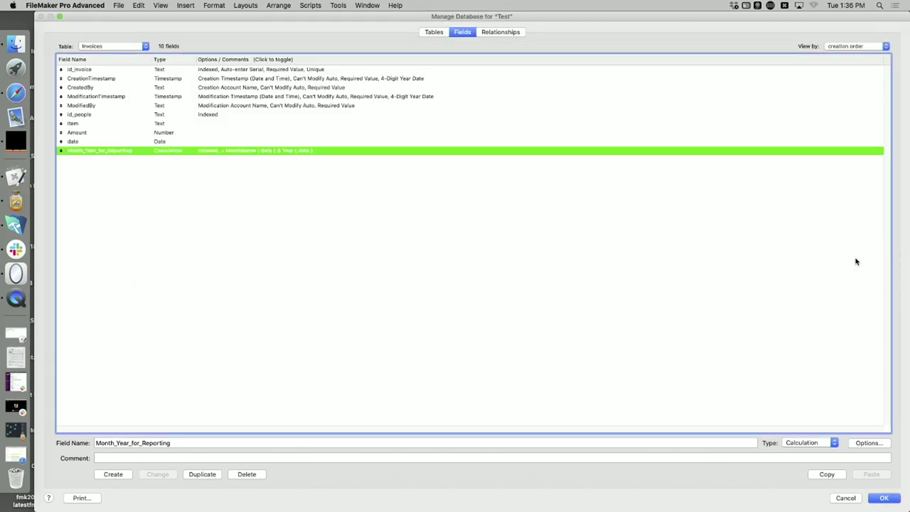
left_click(881, 499)
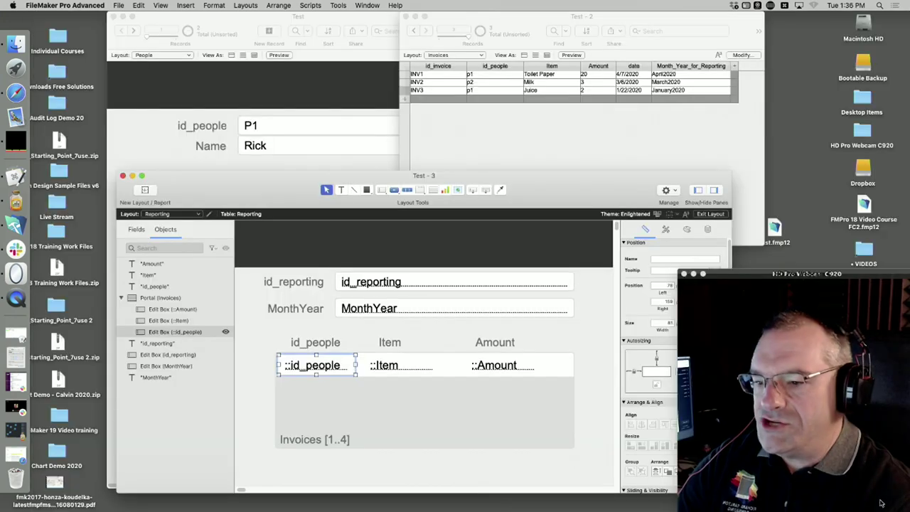
View the Reporting layout in Browse mode and change the MonthYear value to march2020
key("super+b")
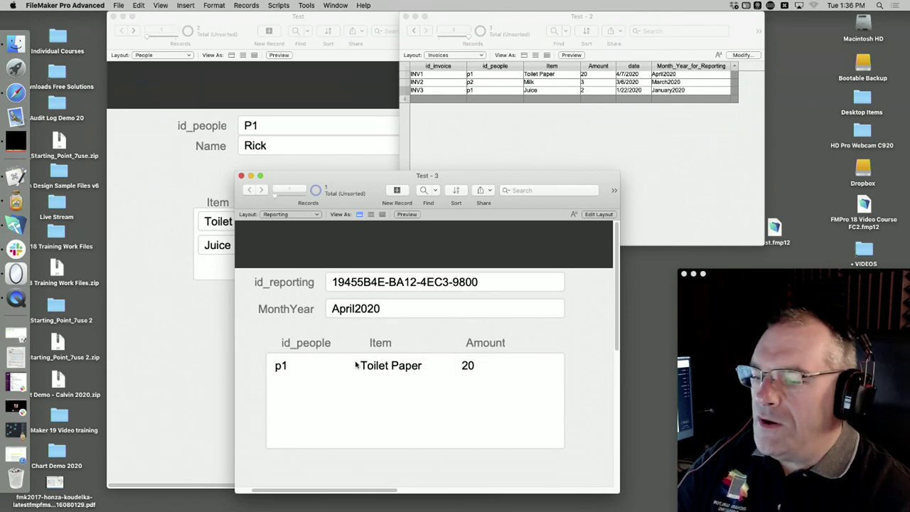
left_click(358, 308)
left_click_drag(356, 309, 278, 314)
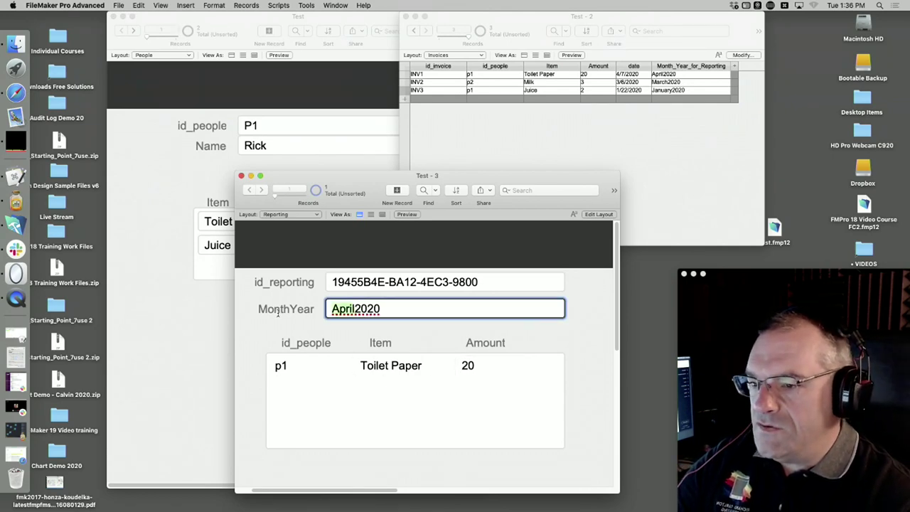
type("march")
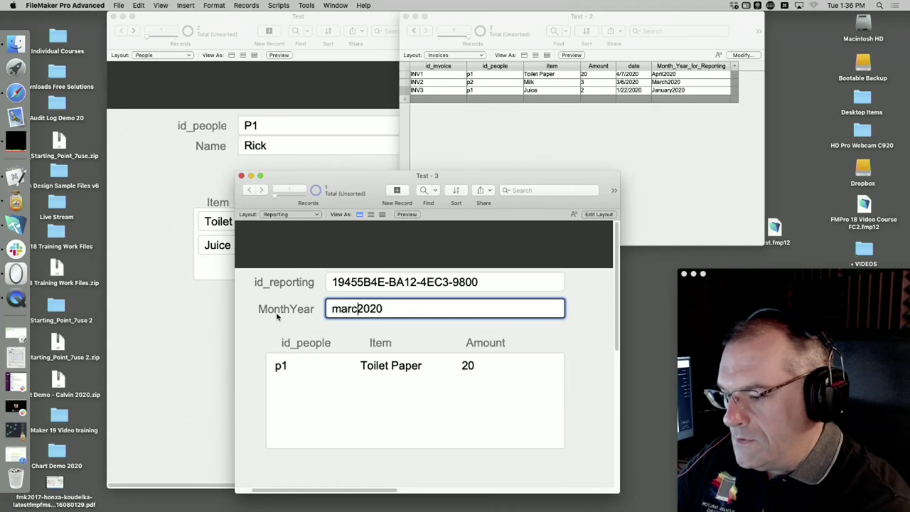
left_click(573, 318)
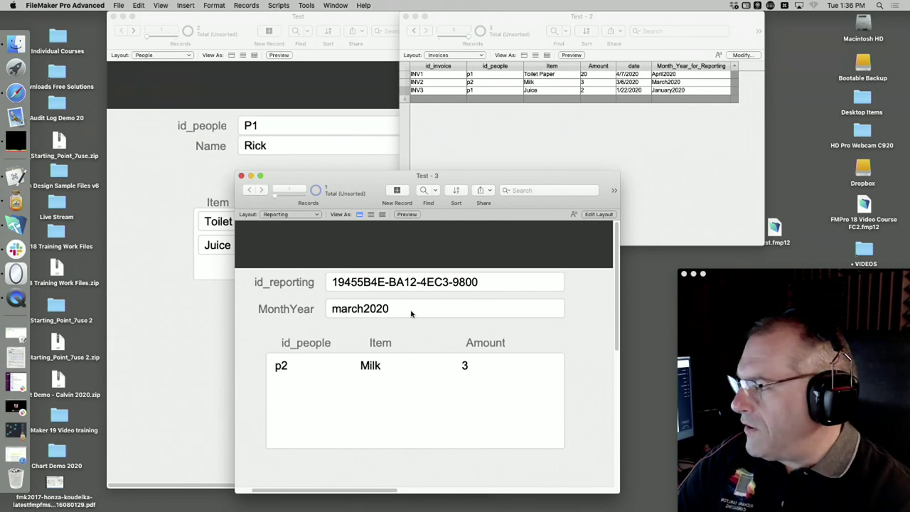
Add april2020 as a second line in the MonthYear field and commit the record
left_click(359, 313)
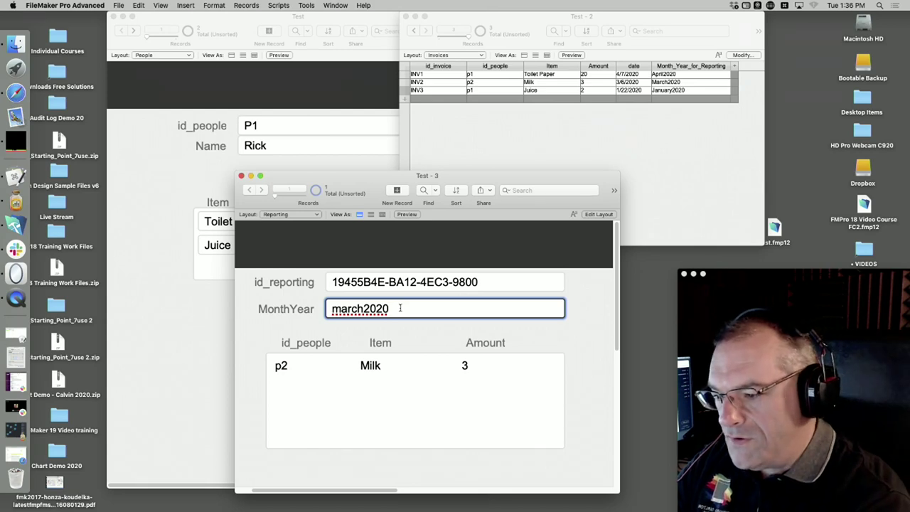
key("Return")
type("a")
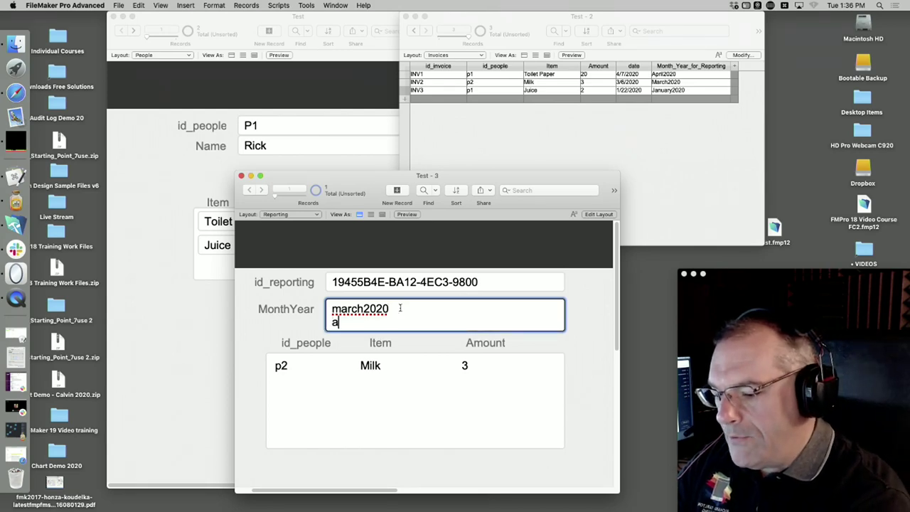
type("pril2020")
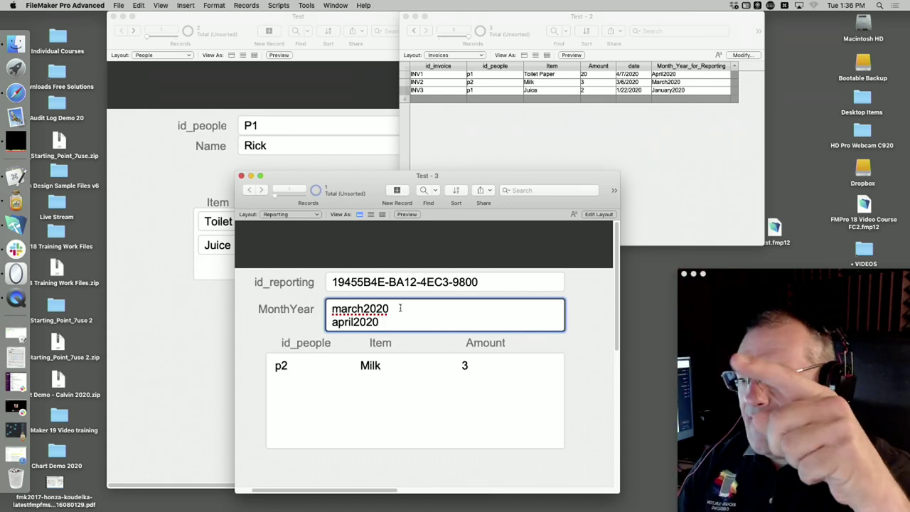
left_click(587, 344)
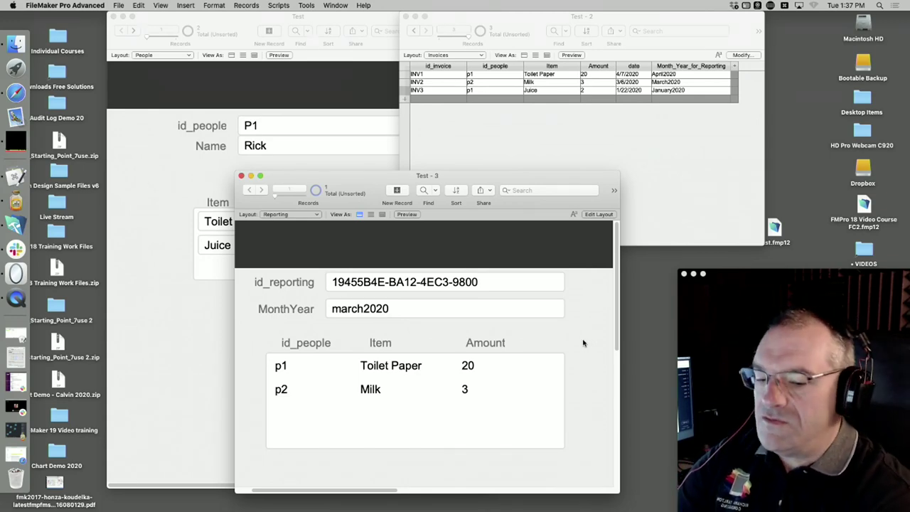
left_click(459, 315)
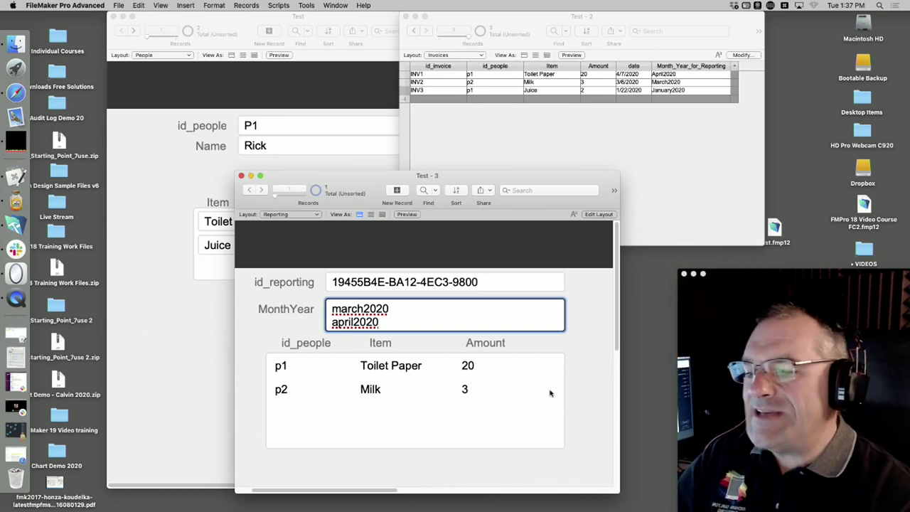
left_click(591, 359)
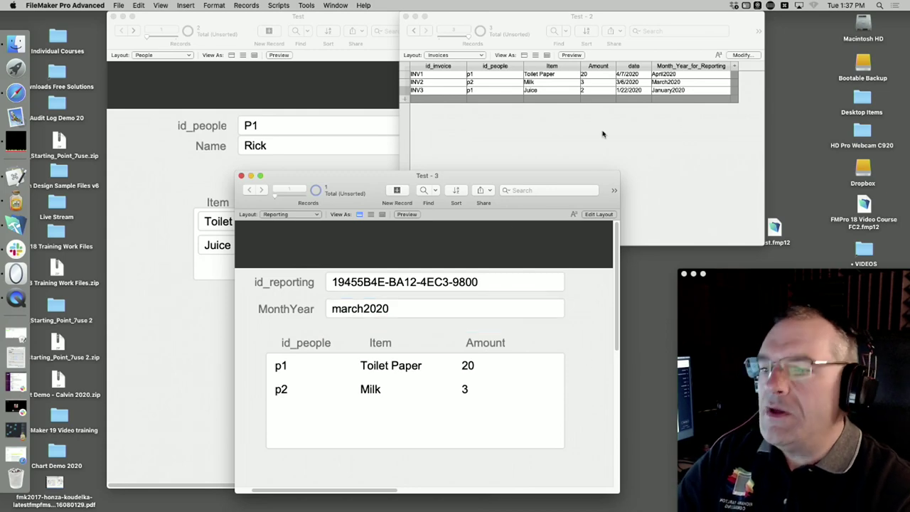
Reduce the Month_Year_for_Reporting calculation in the Invoices table to MonthName ( date )
left_click_drag(625, 22, 479, 24)
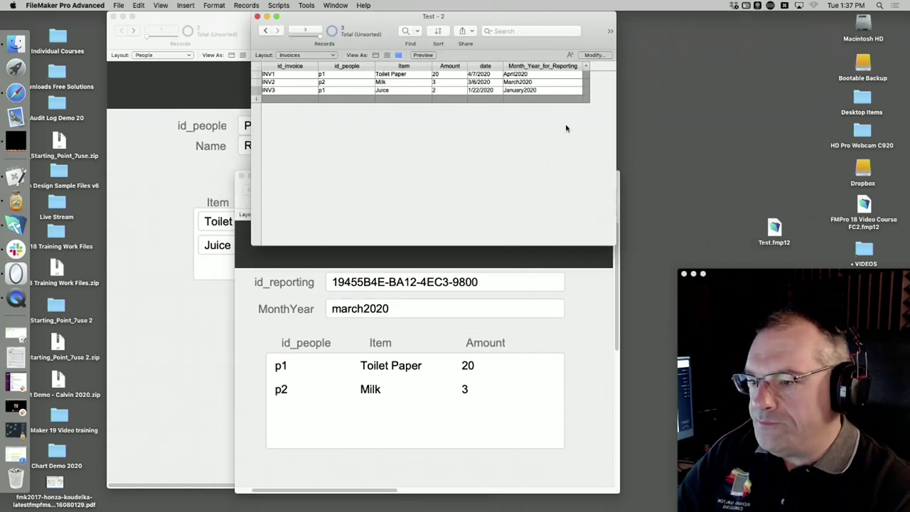
left_click_drag(615, 243, 777, 178)
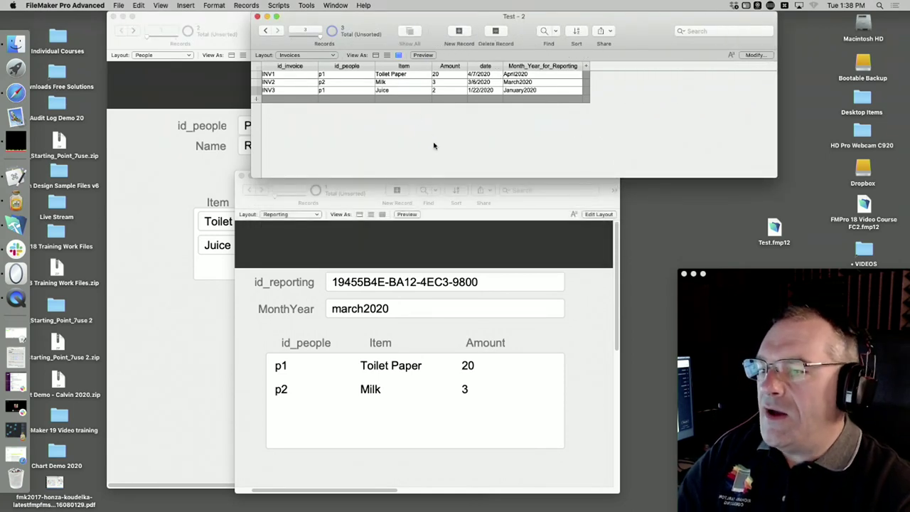
key("super+shift+d")
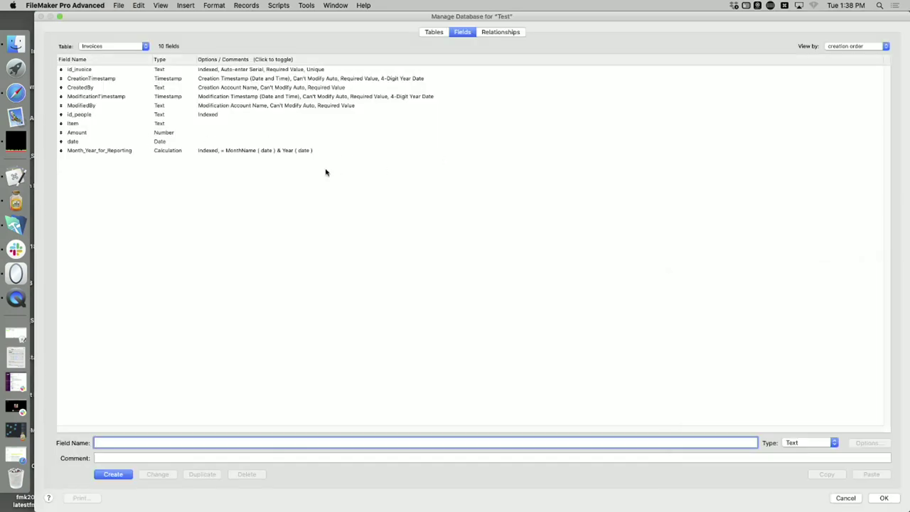
left_click(246, 150)
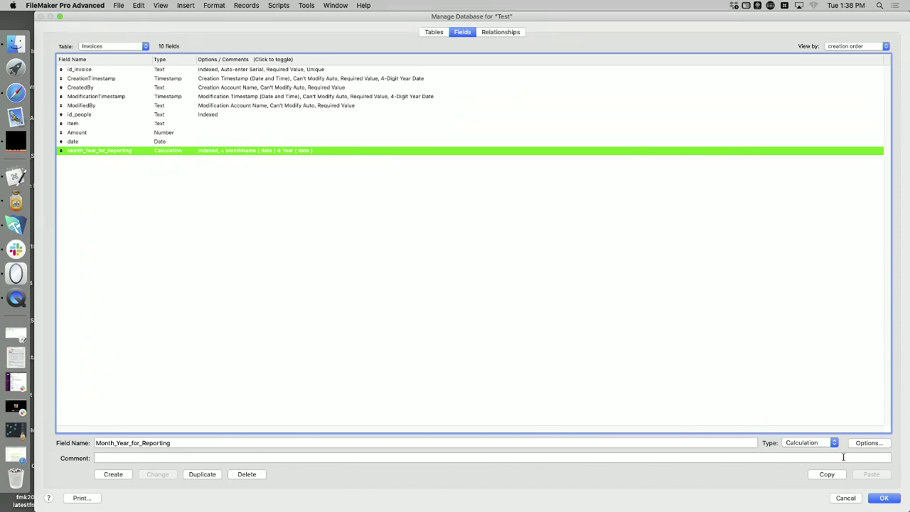
left_click(879, 445)
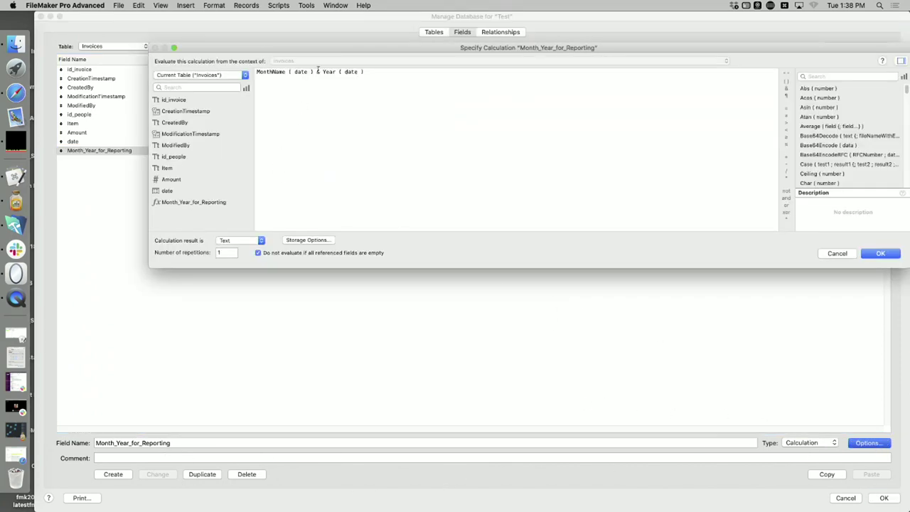
left_click_drag(318, 72, 464, 73)
key("BackSpace")
key("BackSpace")
key("BackSpace")
key("BackSpace")
left_click(879, 253)
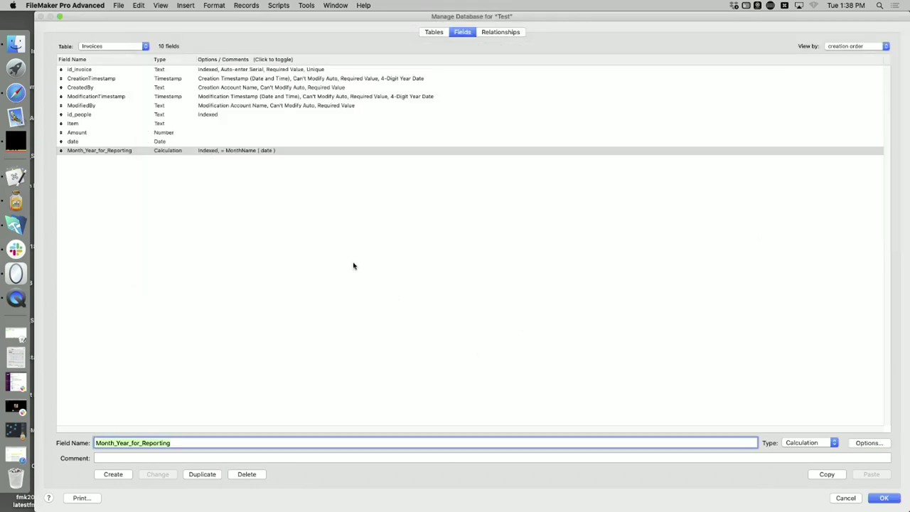
Rename the Month_Year_for_Reporting field as Month_for_Reporting
left_click(132, 443)
key("BackSpace")
key("BackSpace")
key("BackSpace")
key("BackSpace")
key("BackSpace")
left_click(158, 474)
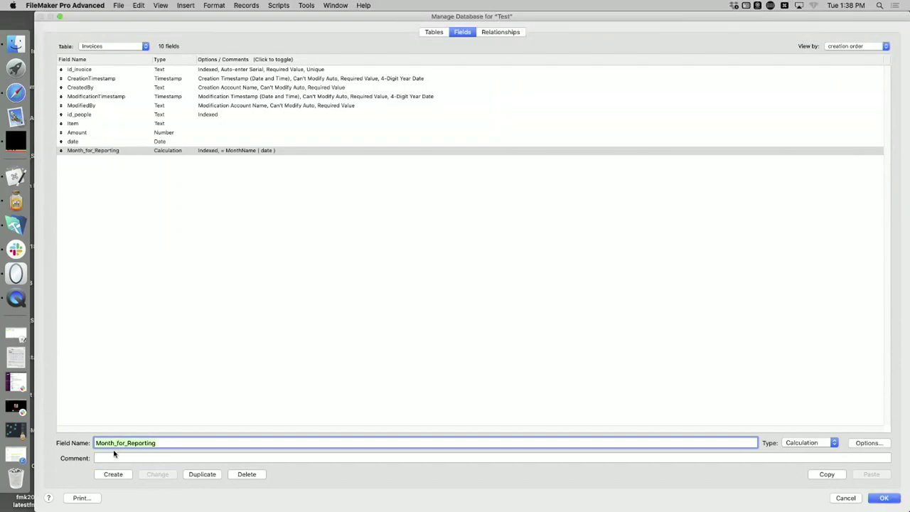
Create a calculation field year_for_Reporting in Invoices with a Text result and the formula Year ( date ), and save the database changes
left_click_drag(113, 443, 96, 443)
type("year")
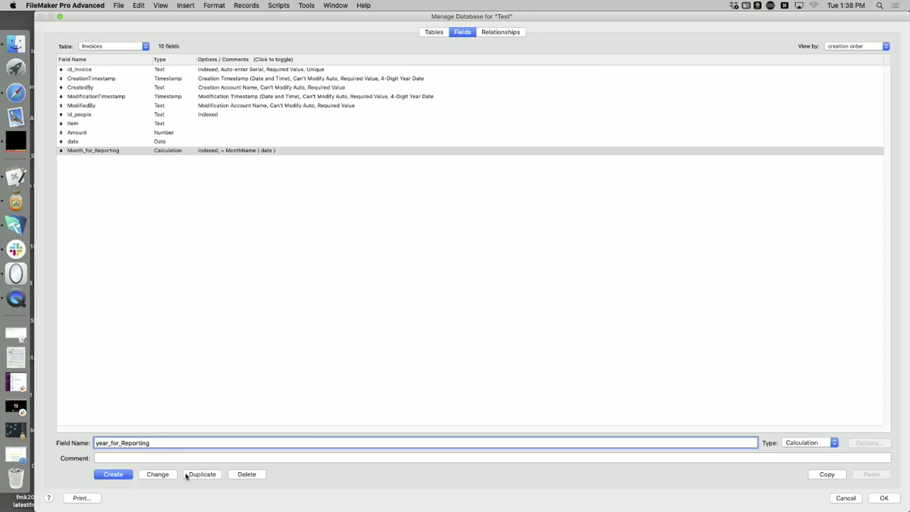
left_click(123, 476)
left_click(240, 241)
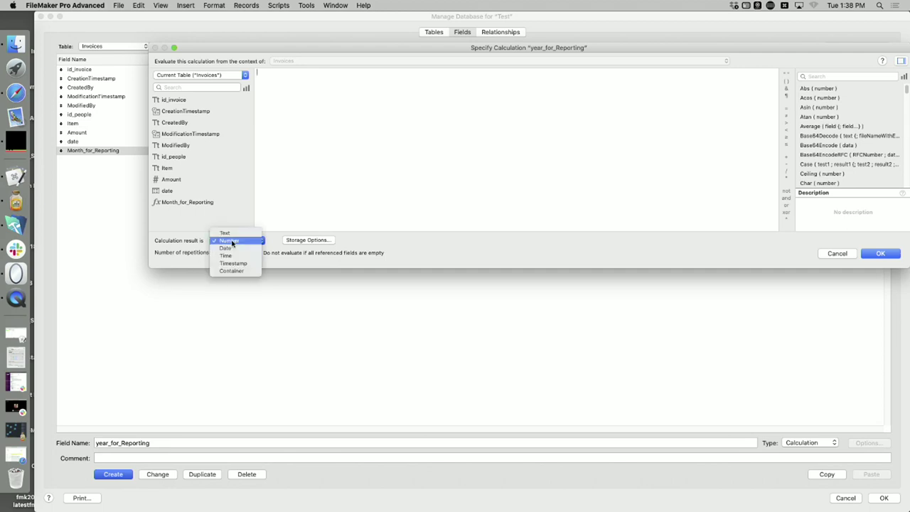
left_click(229, 231)
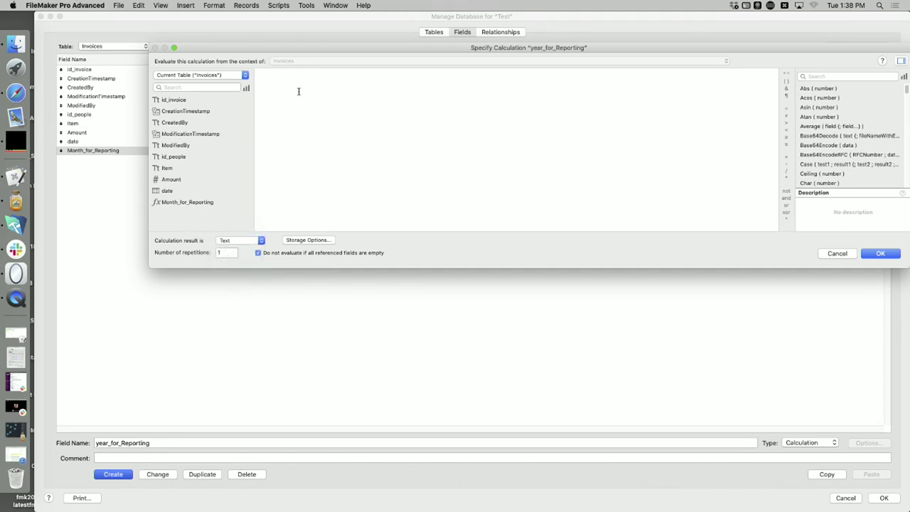
type("yea")
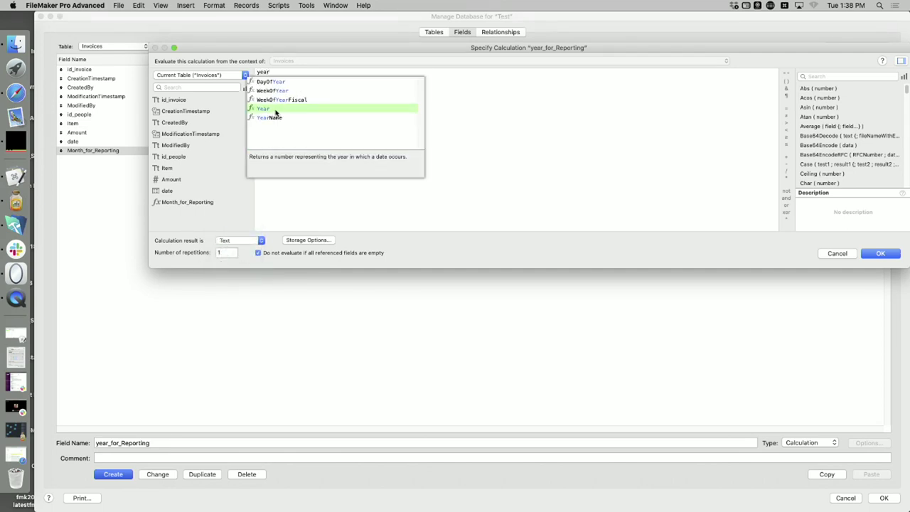
type("r")
left_click(269, 108)
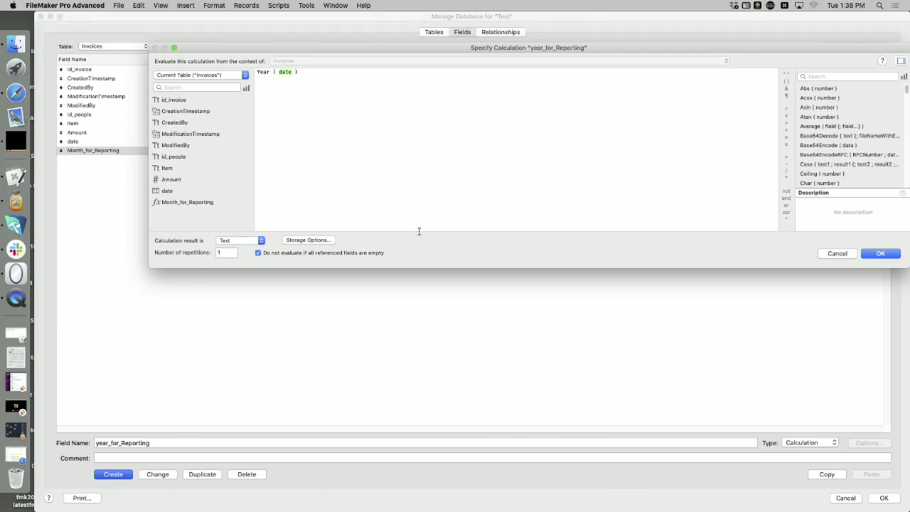
left_click(890, 256)
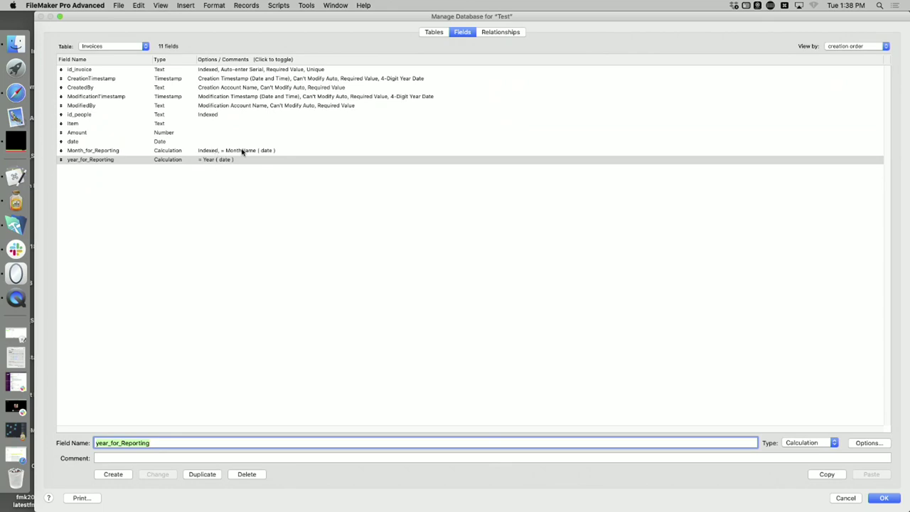
left_click(882, 498)
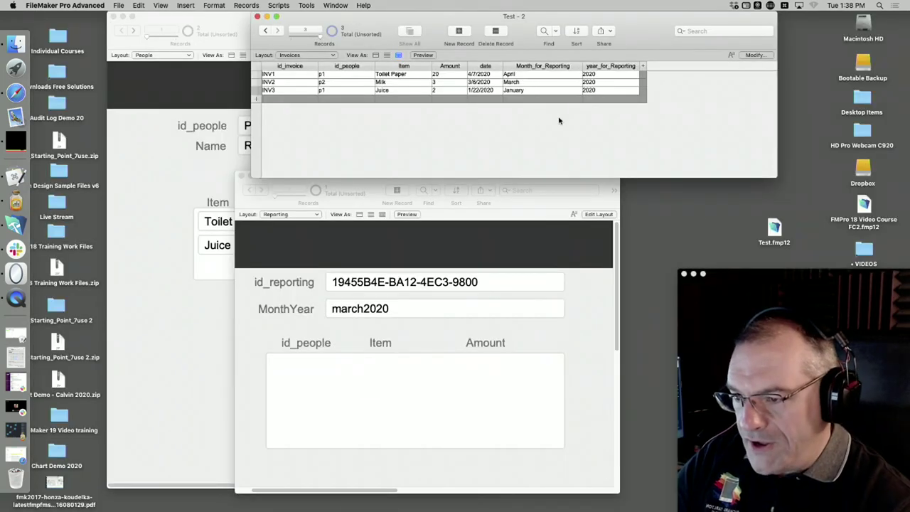
Rename the MonthYear field of the Reporting table as Month
left_click(515, 270)
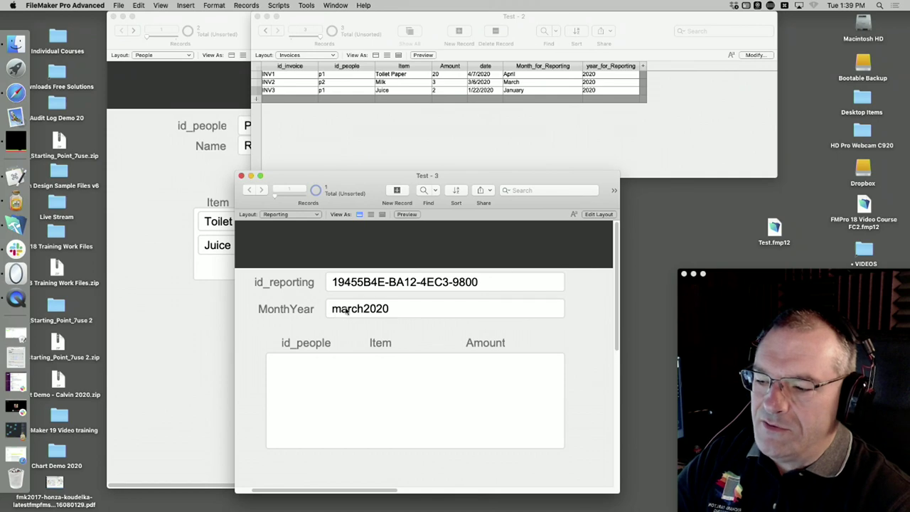
key("super+shift+d")
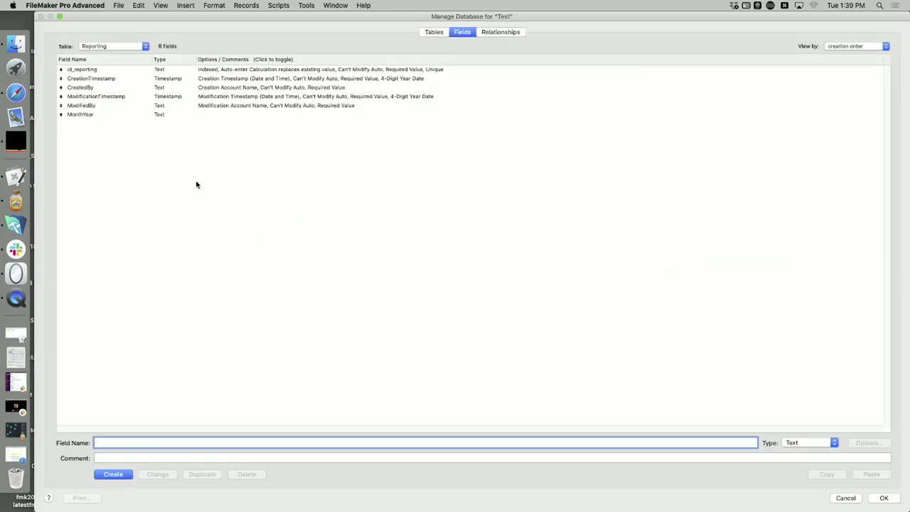
left_click(86, 114)
left_click_drag(115, 442, 133, 442)
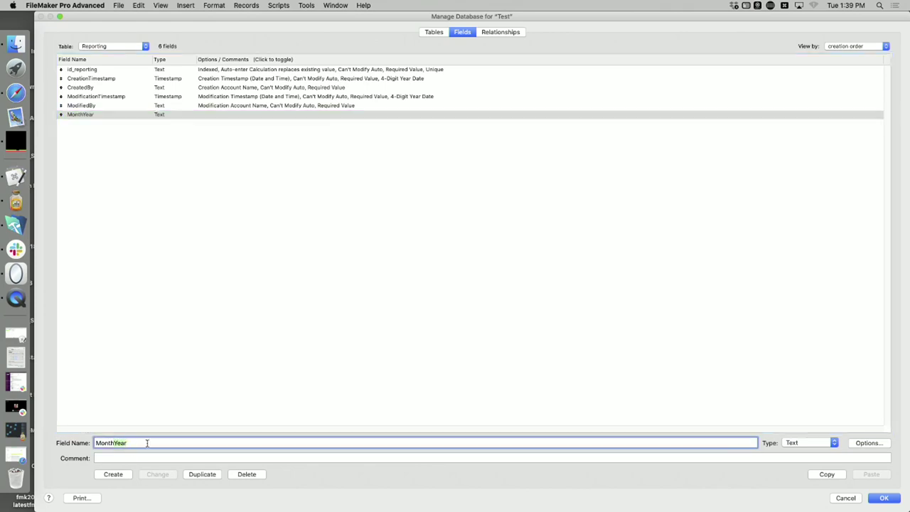
key("BackSpace")
left_click(158, 474)
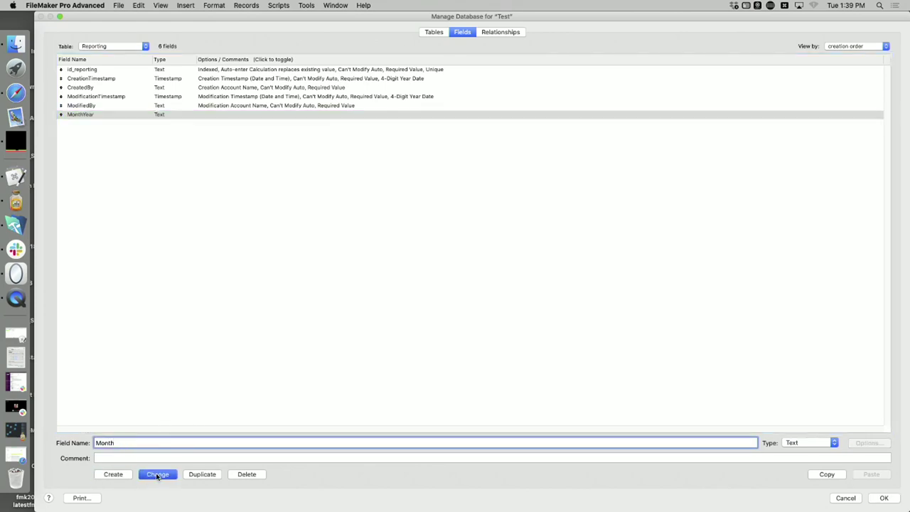
Add a text field named Year to the Reporting table and save the database changes
type("Year")
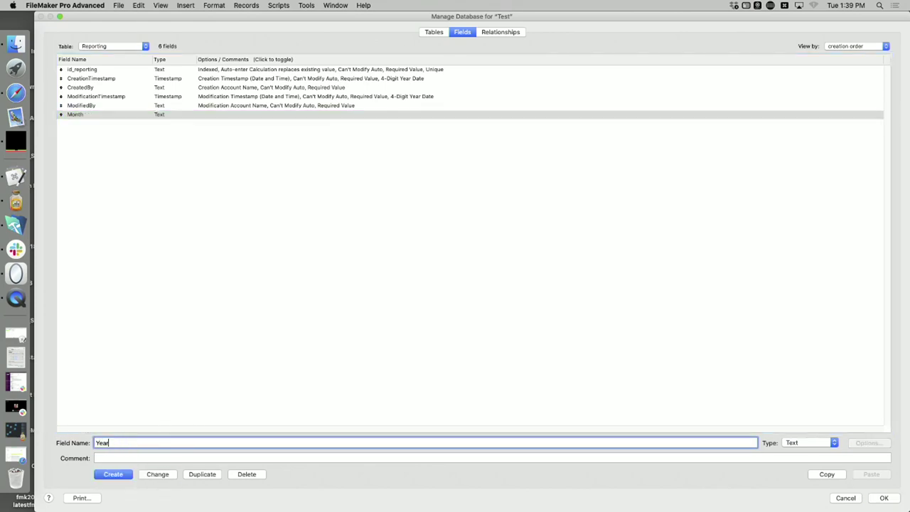
left_click(149, 479)
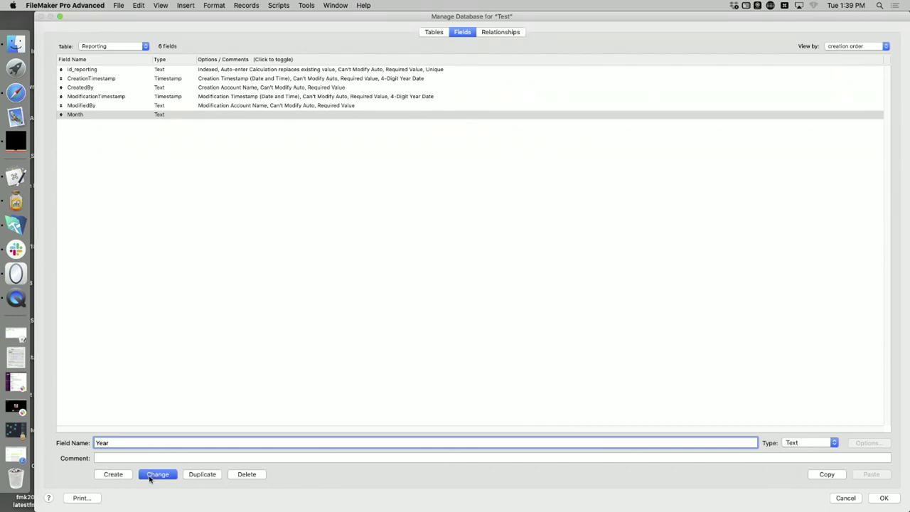
left_click(115, 478)
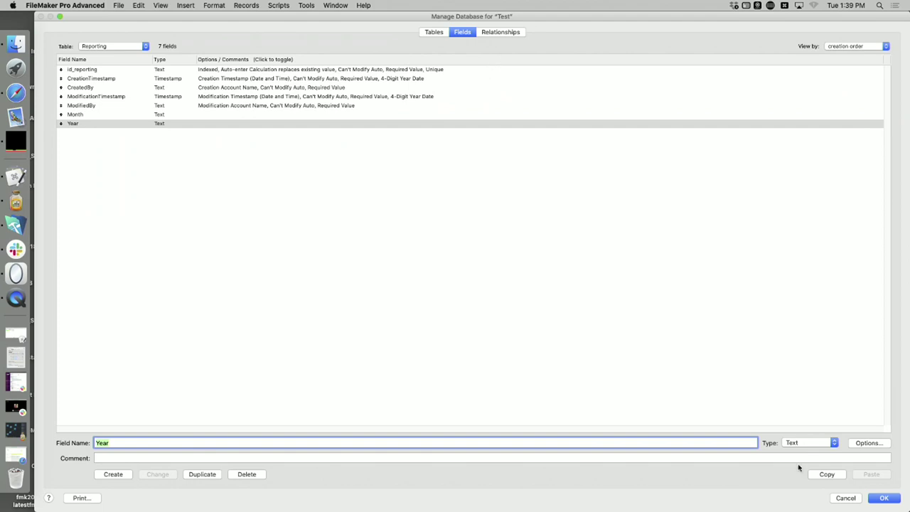
left_click(871, 497)
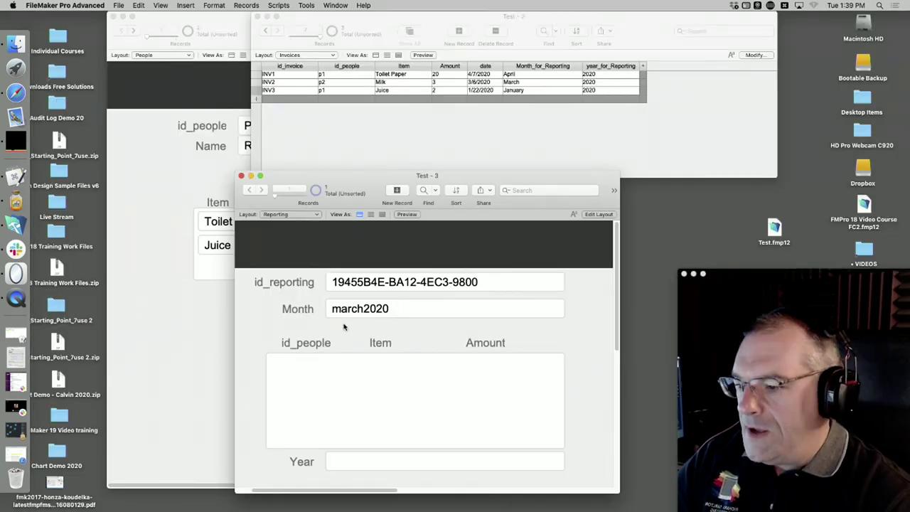
Shorten the Month field on the Reporting layout and place the Year field with its label beside it above the portal
key("super+l")
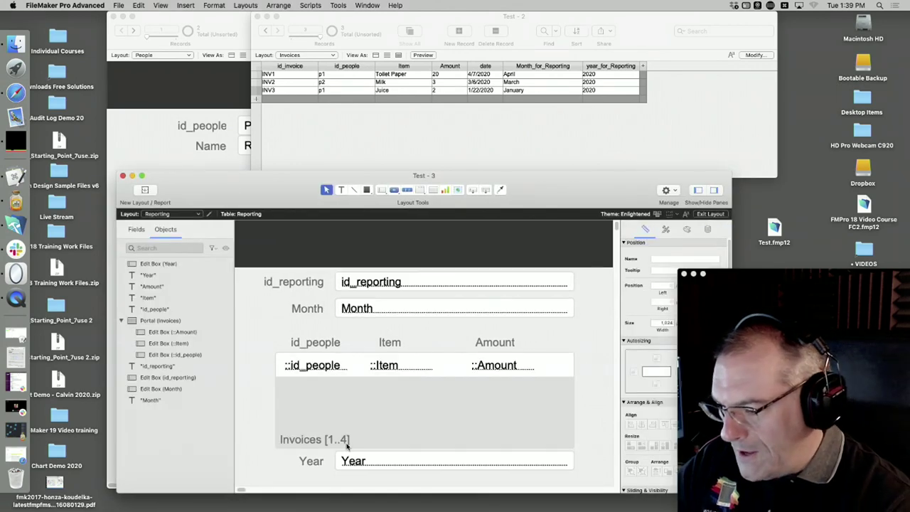
left_click(487, 314)
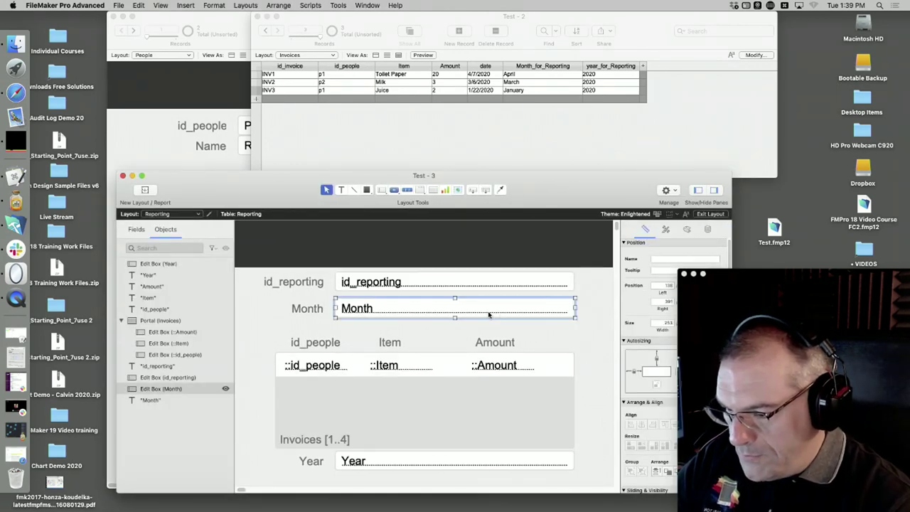
left_click_drag(574, 307, 423, 308)
left_click_drag(371, 464, 497, 306)
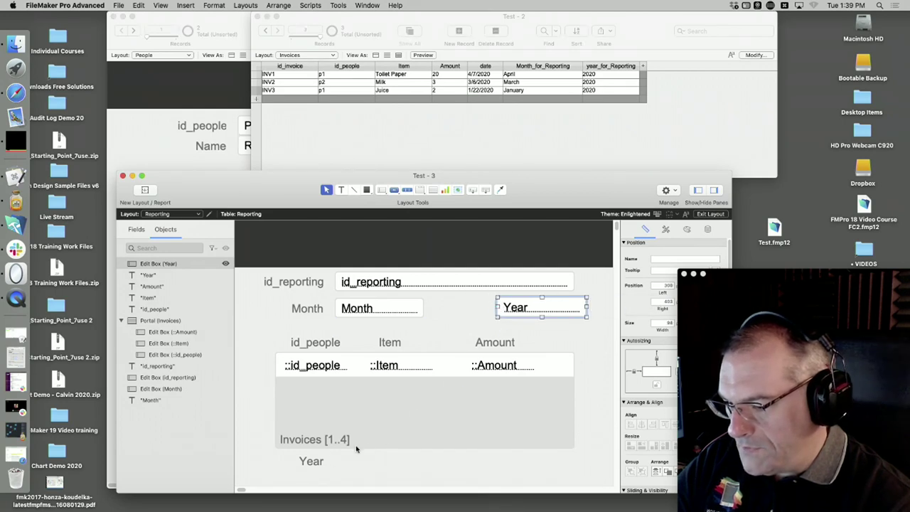
left_click_drag(317, 463, 476, 307)
key("super+b")
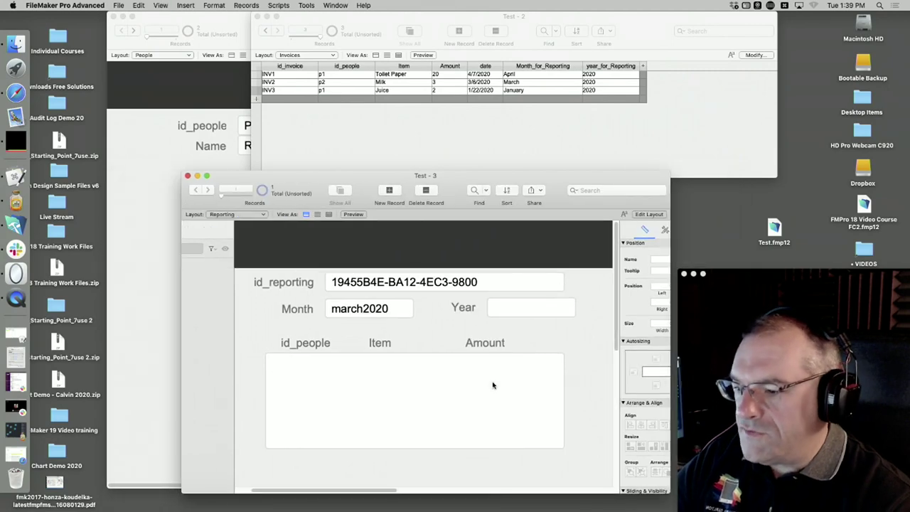
Clear the Month value of the Reporting record and commit the record
left_click(379, 308)
key("super+a")
key("BackSpace")
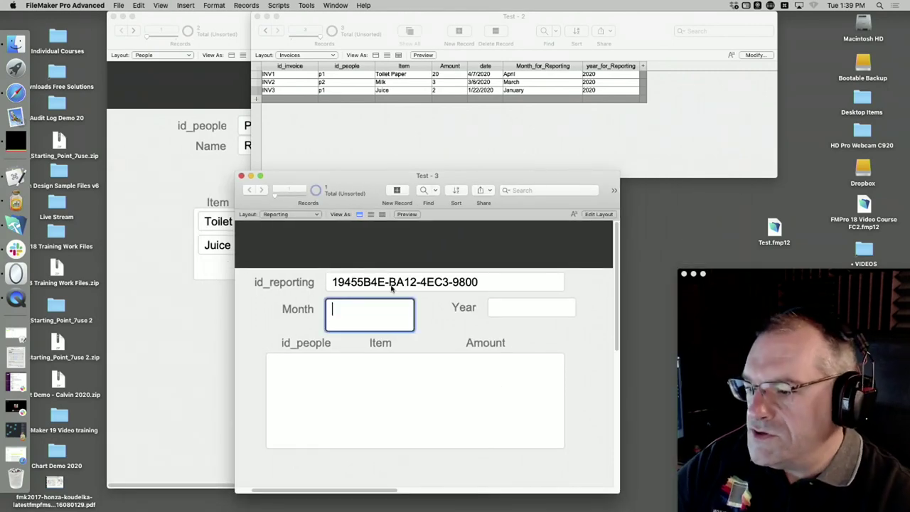
left_click(426, 314)
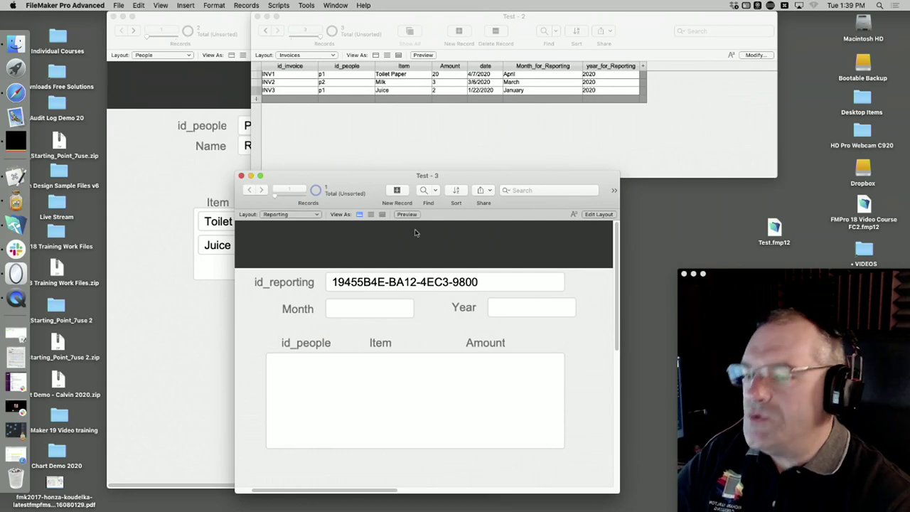
Add year_for_Reporting = Year as a second match criterion to the Invoices–Reporting relationship and save the database changes
left_click(118, 4)
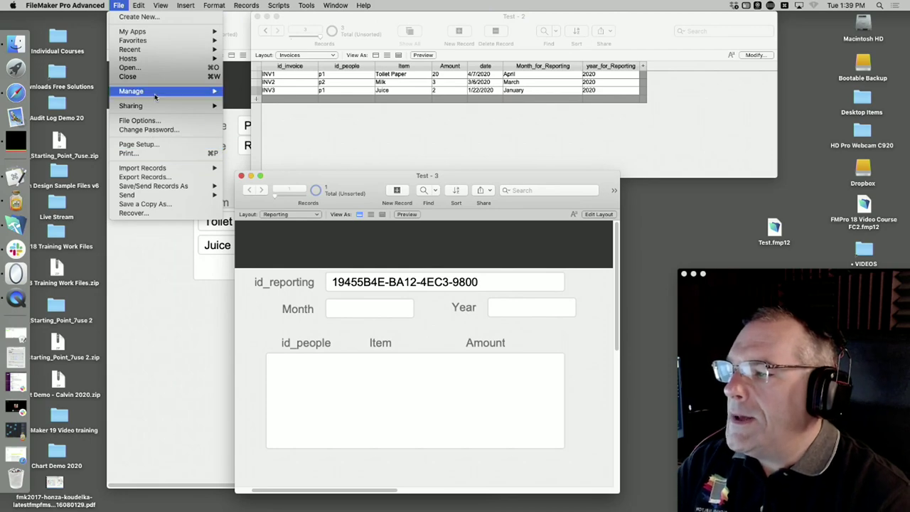
mouse_move(170, 96)
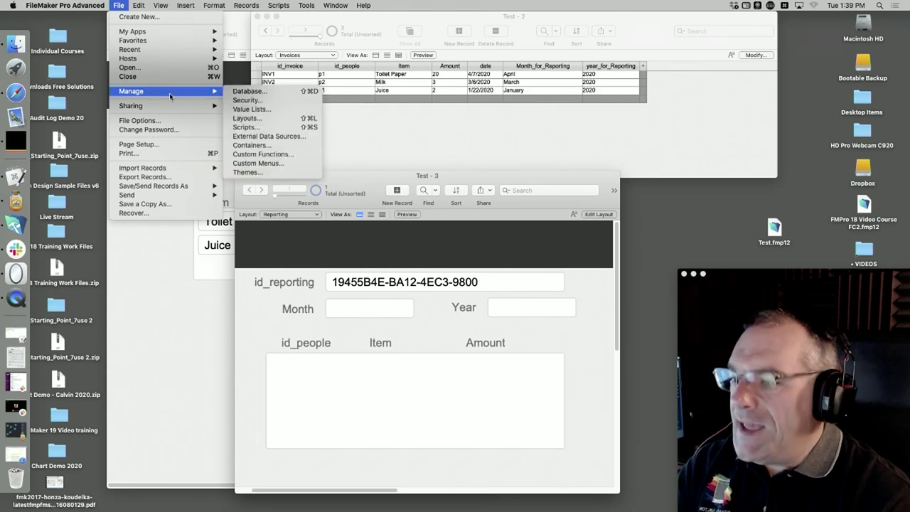
left_click(246, 93)
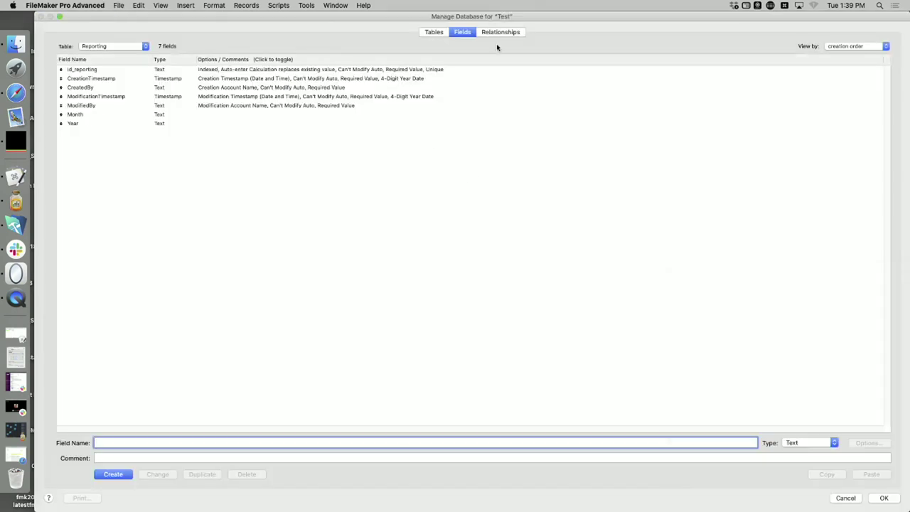
left_click(499, 32)
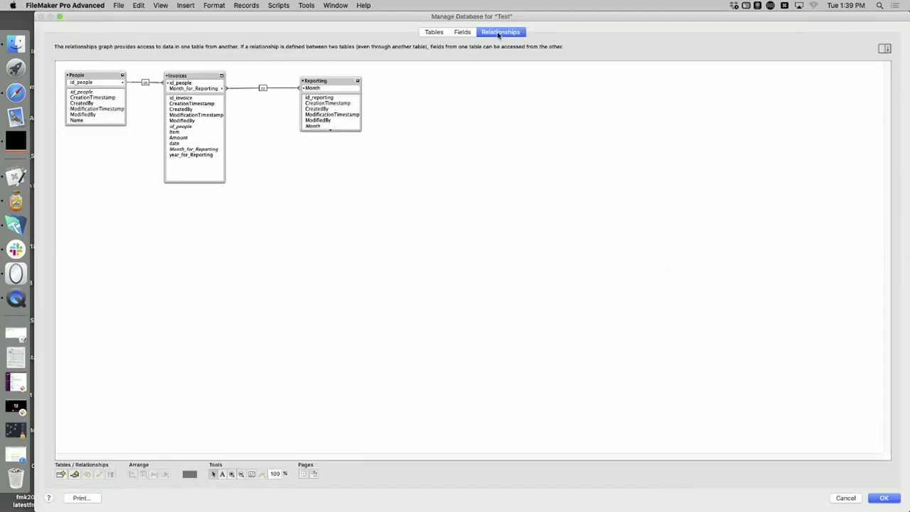
double_click(262, 89)
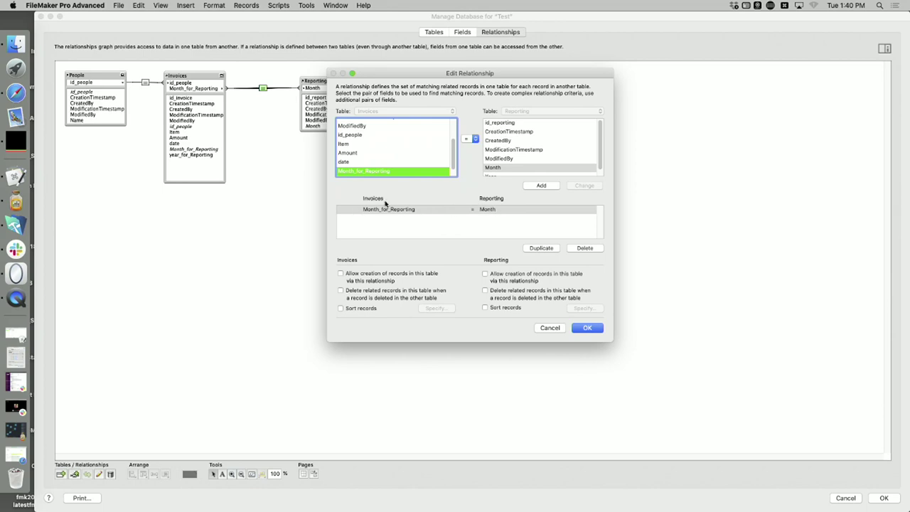
scroll(451, 170, "down", 1)
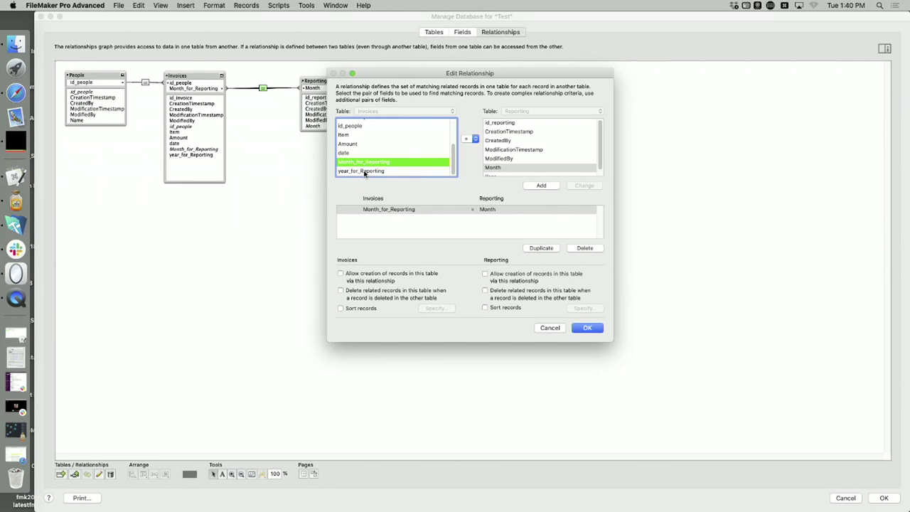
left_click(365, 172)
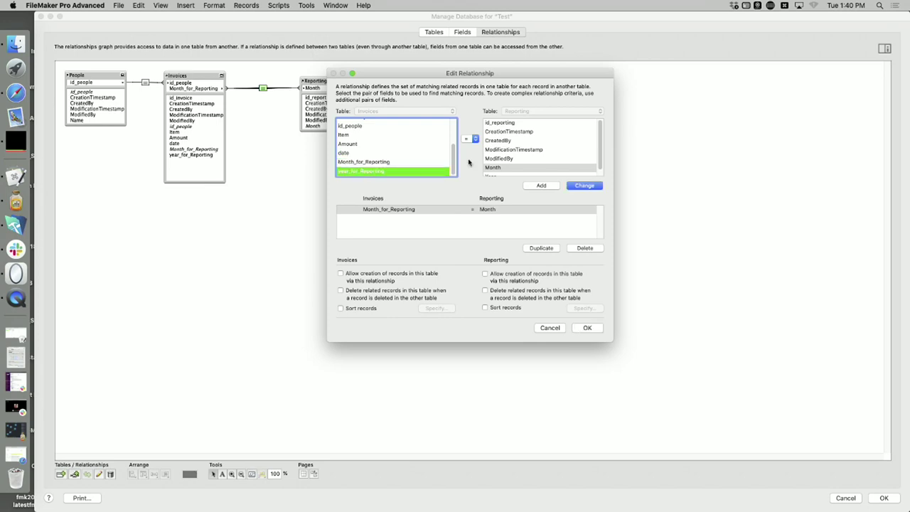
scroll(497, 162, "down", 1)
left_click(495, 172)
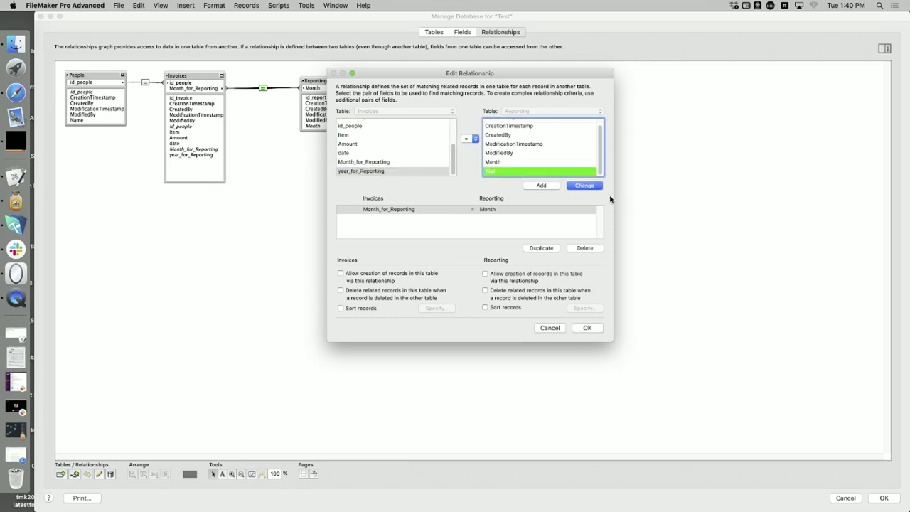
left_click(541, 187)
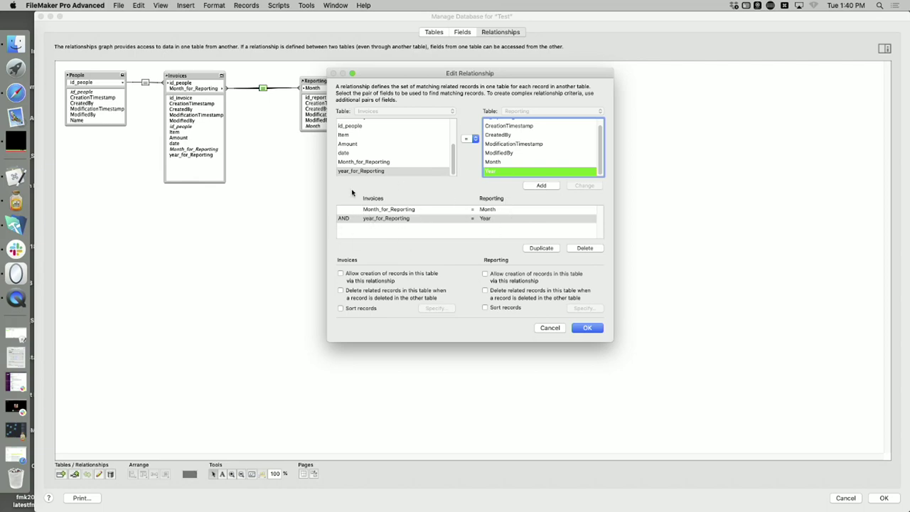
left_click(587, 328)
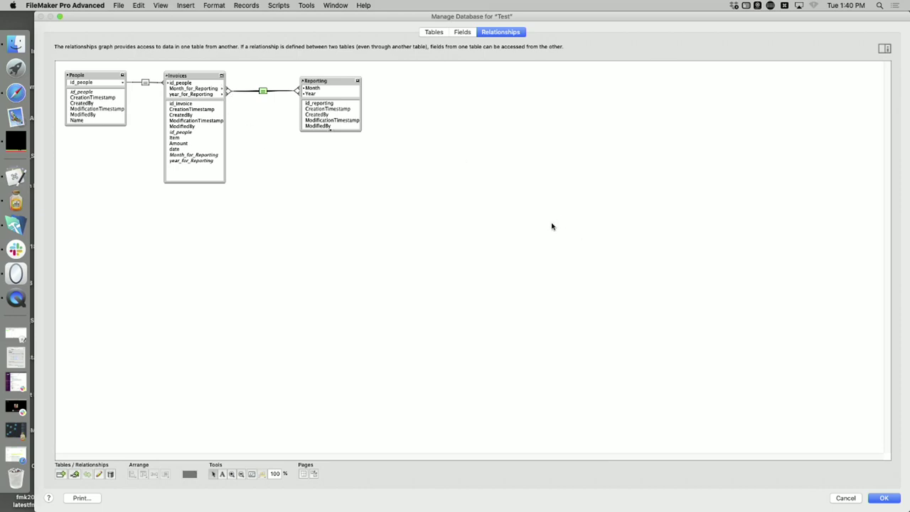
left_click(882, 496)
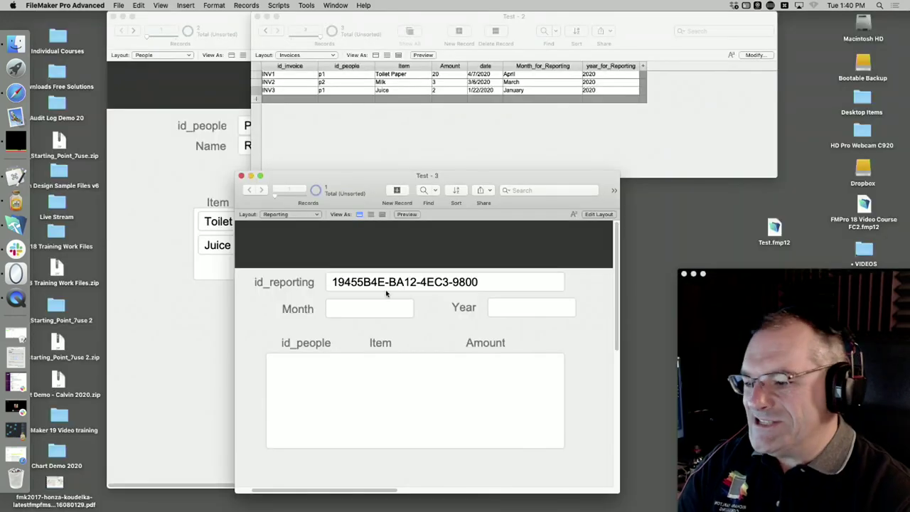
Enter April as the Month and 2020 as the Year in the Reporting record and commit it
left_click(358, 313)
type("A")
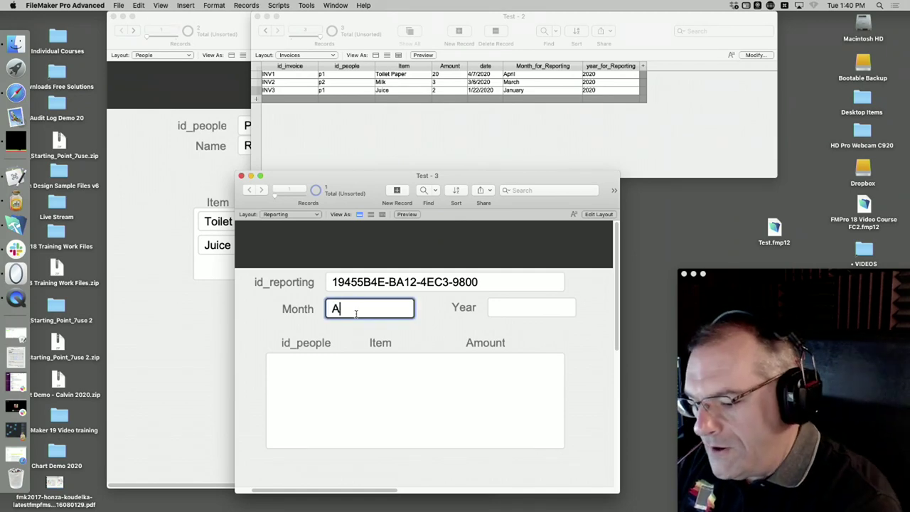
type("pril")
left_click(514, 309)
type("2020")
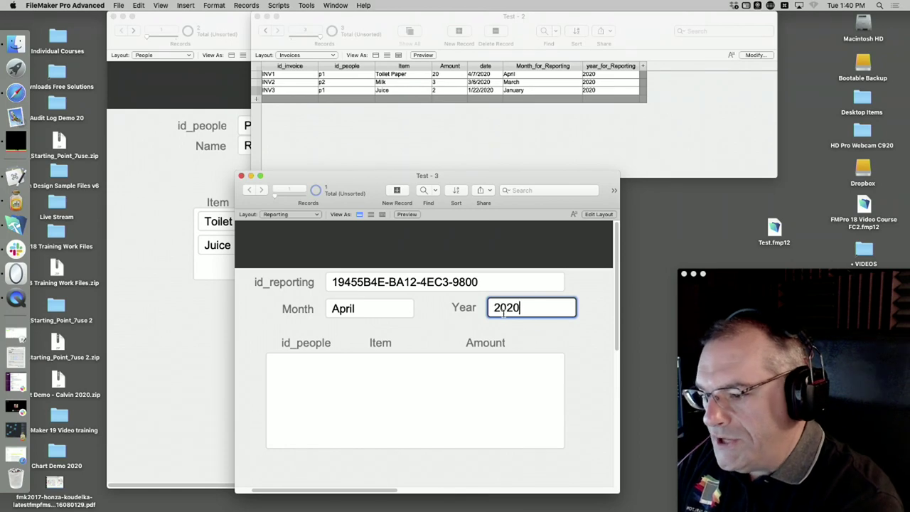
left_click(579, 347)
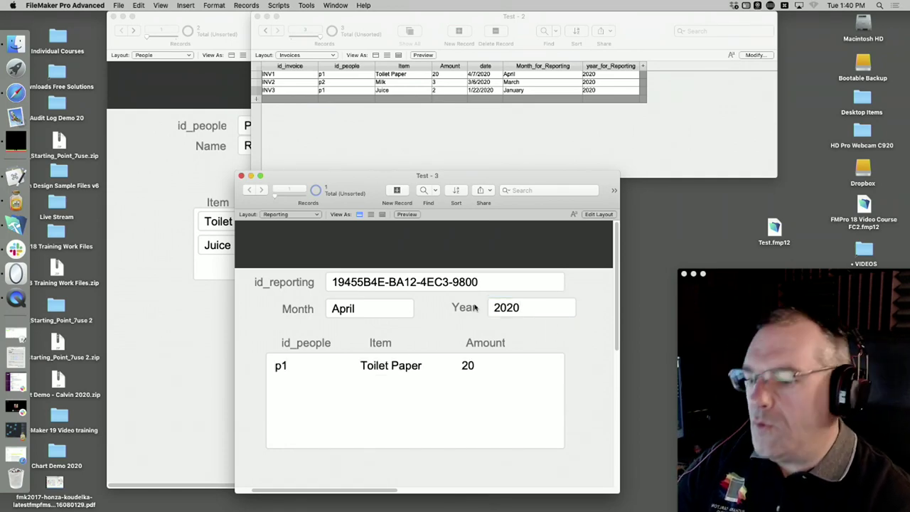
Add March on a second line of the Reporting record's Month field, commit it, and check both month entries
left_click(364, 307)
key("Return")
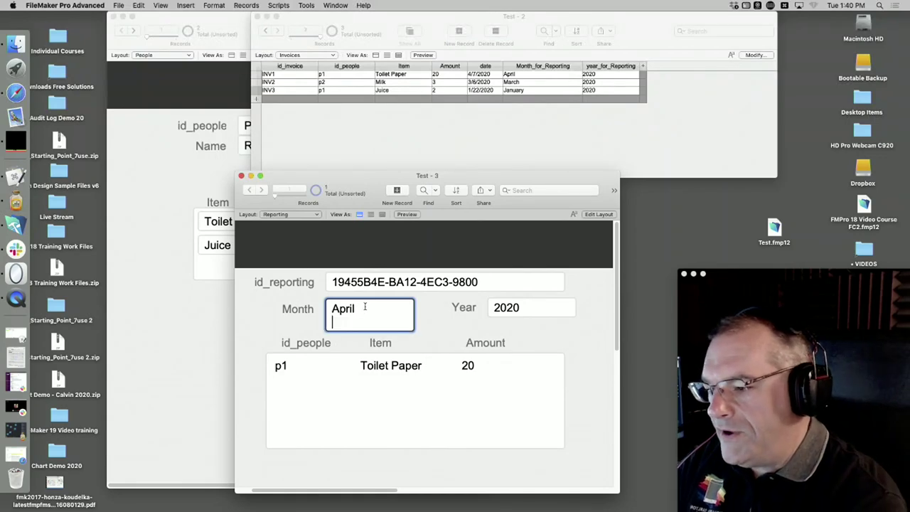
type("March")
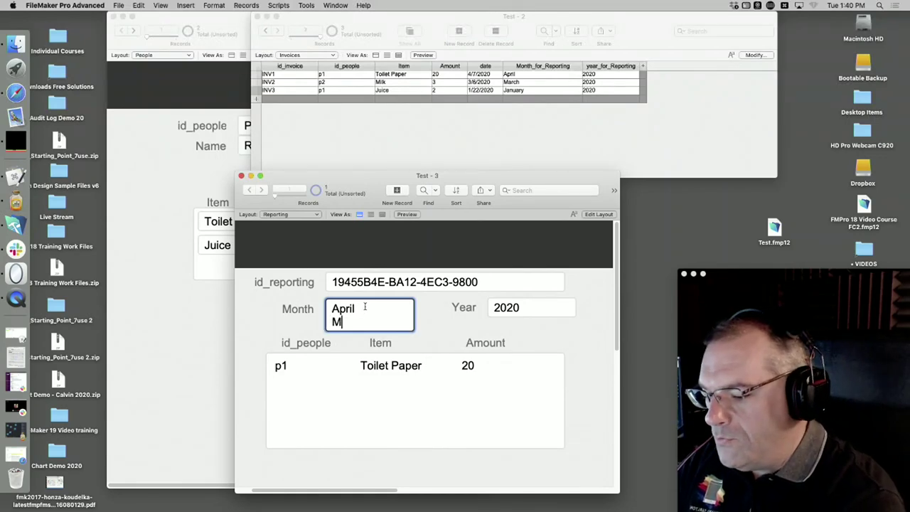
left_click(587, 349)
left_click(371, 315)
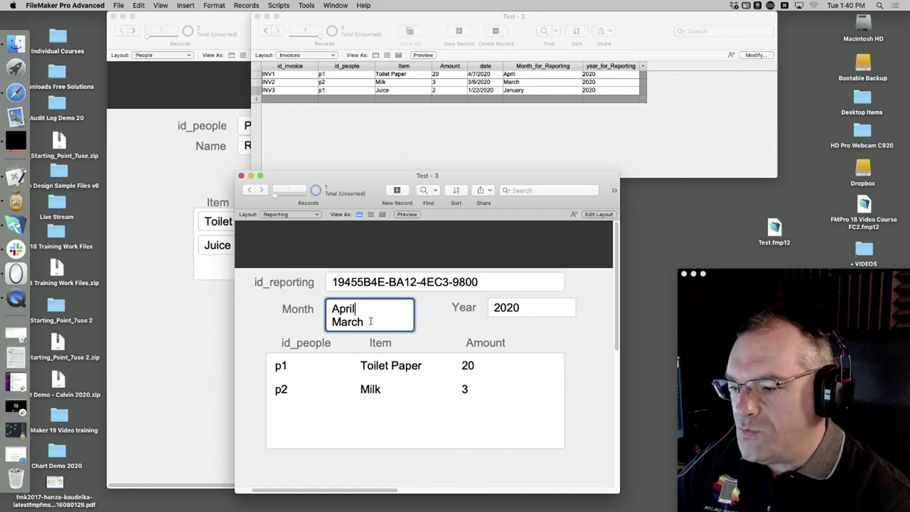
left_click(615, 371)
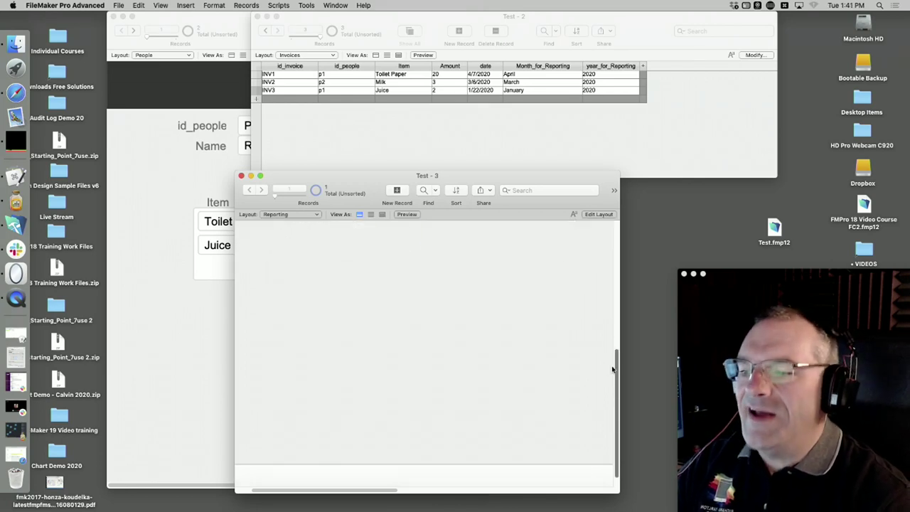
scroll(612, 369, "up", 5)
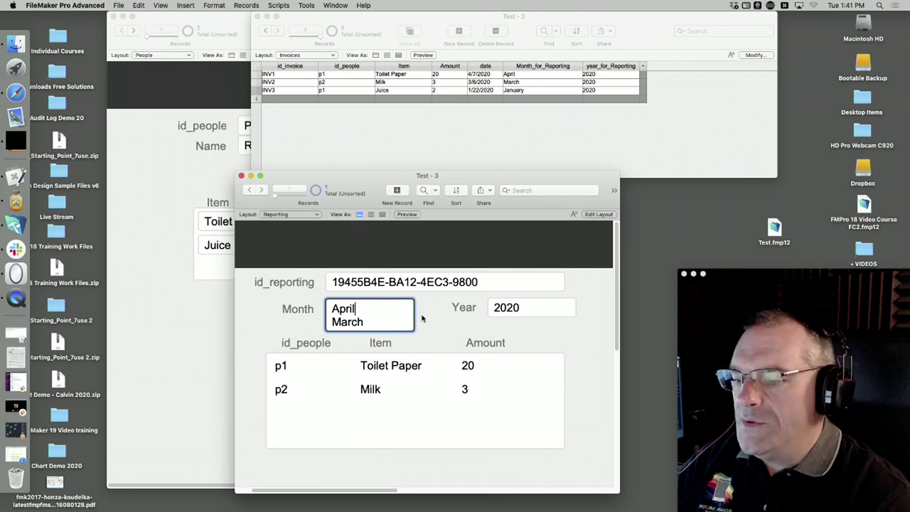
left_click(421, 319)
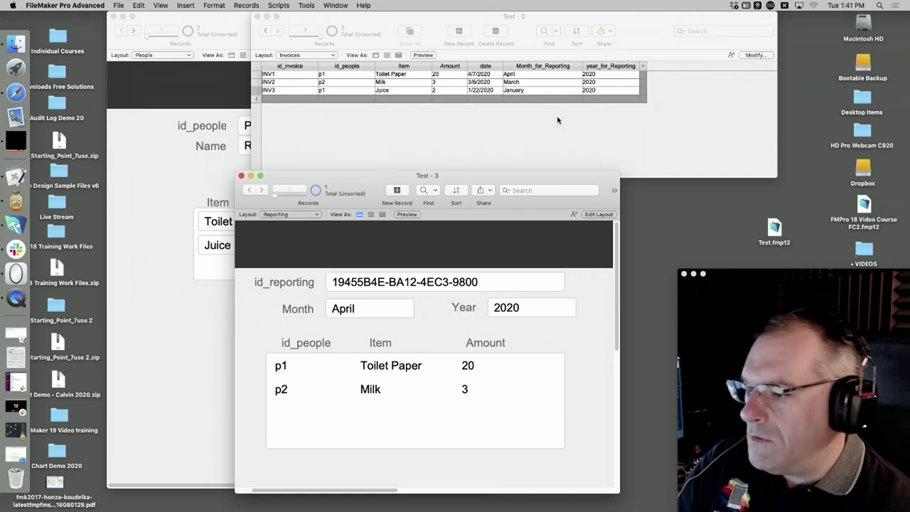
Examine the Month_for_Reporting and year_for_Reporting calculations in the Invoices field definitions
left_click(509, 109)
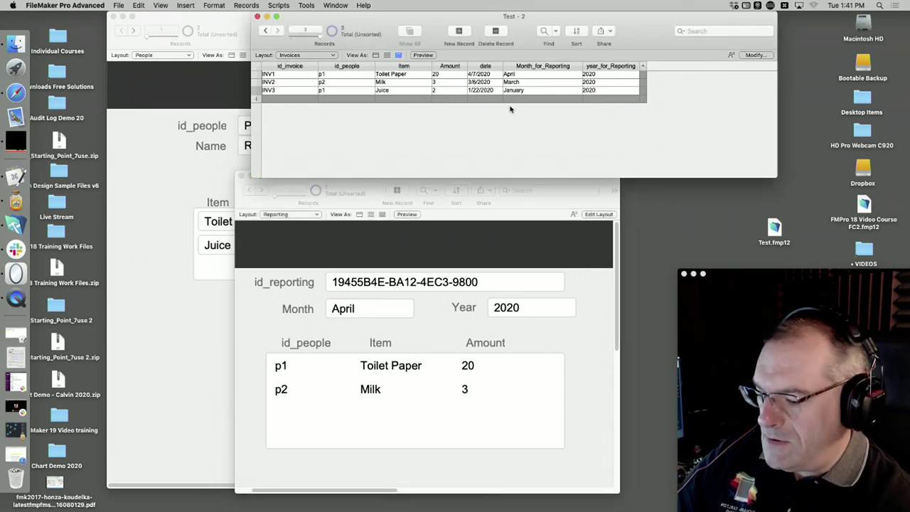
key("super+shift+d")
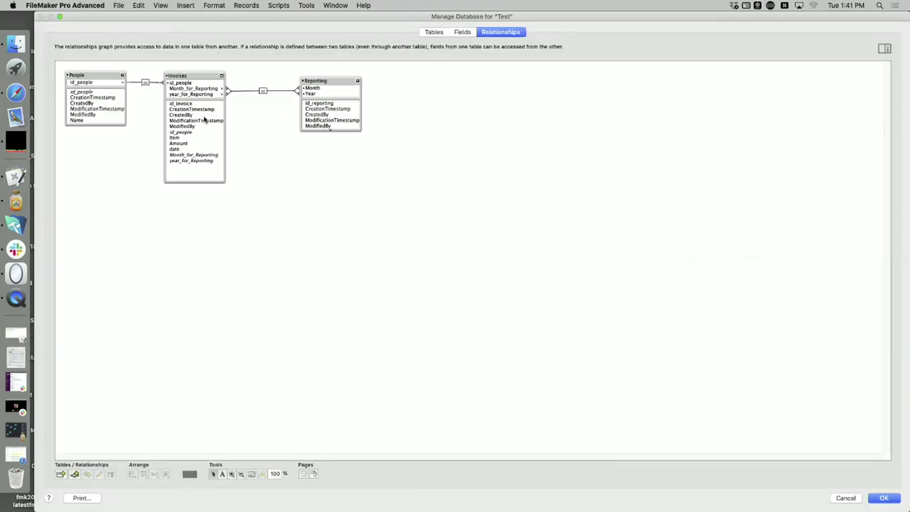
left_click(462, 32)
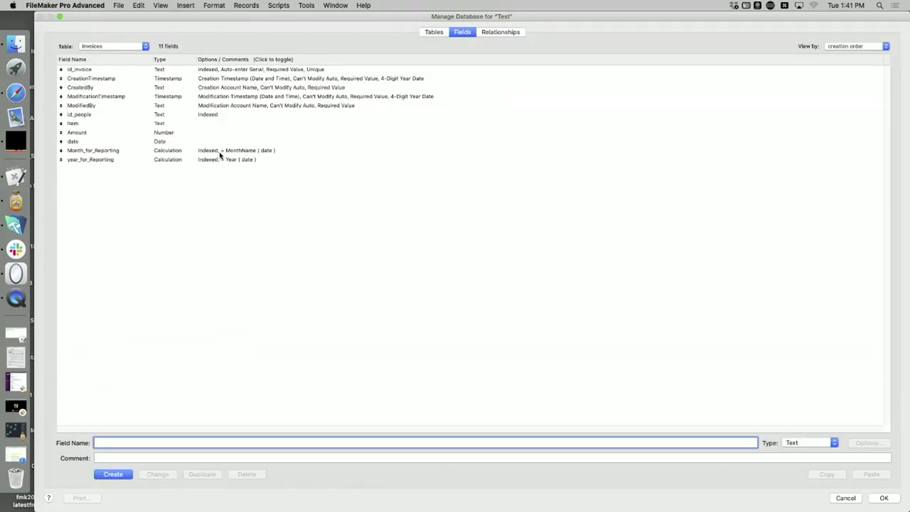
left_click(241, 151)
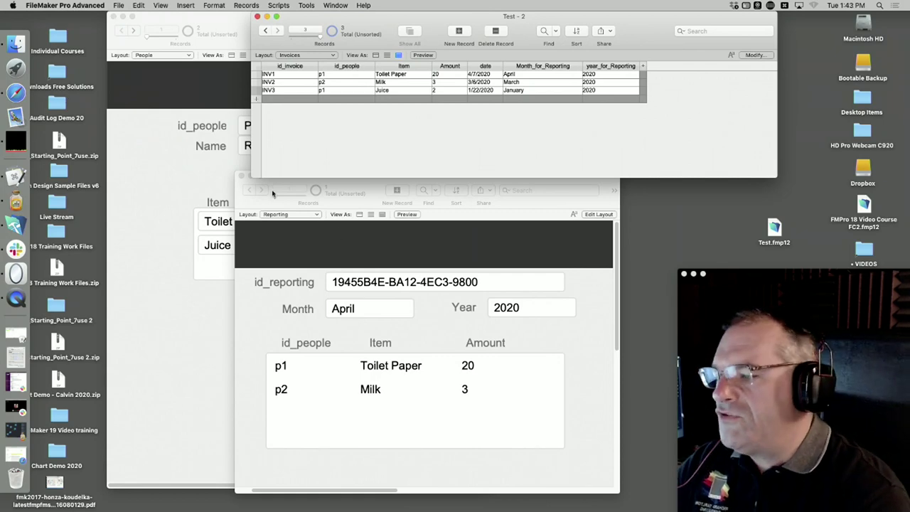
Spread out the People, Invoices and Reporting windows so that the People and Invoices layouts sit side by side above Reporting
left_click(307, 256)
left_click_drag(331, 182, 352, 344)
left_click_drag(368, 25, 517, 24)
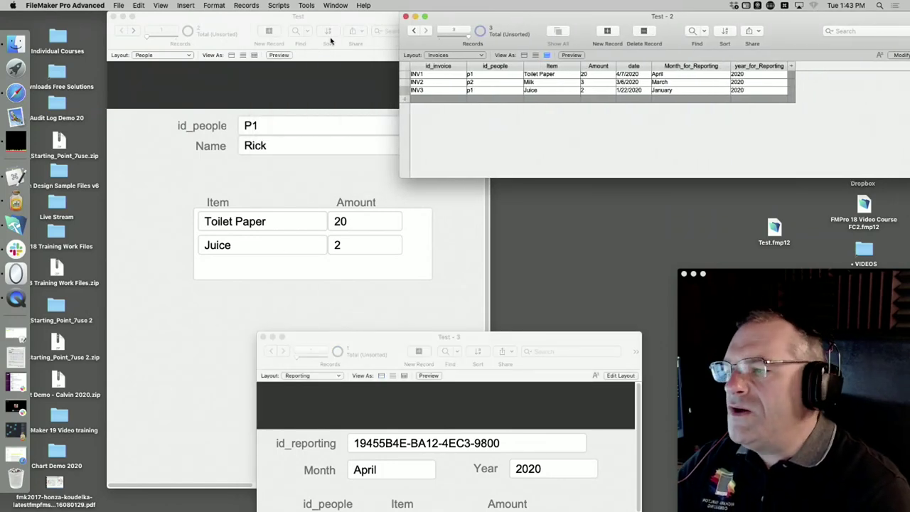
left_click_drag(332, 17, 243, 17)
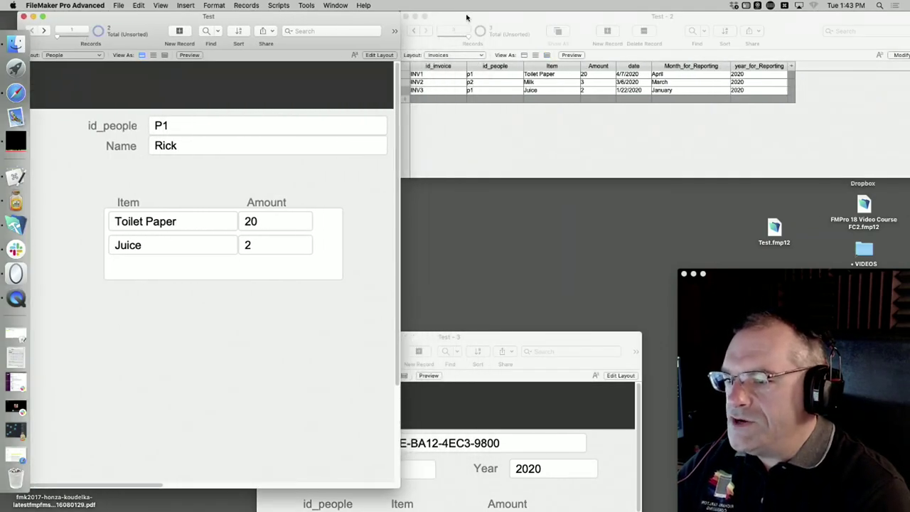
left_click_drag(466, 17, 486, 17)
left_click_drag(351, 12, 366, 12)
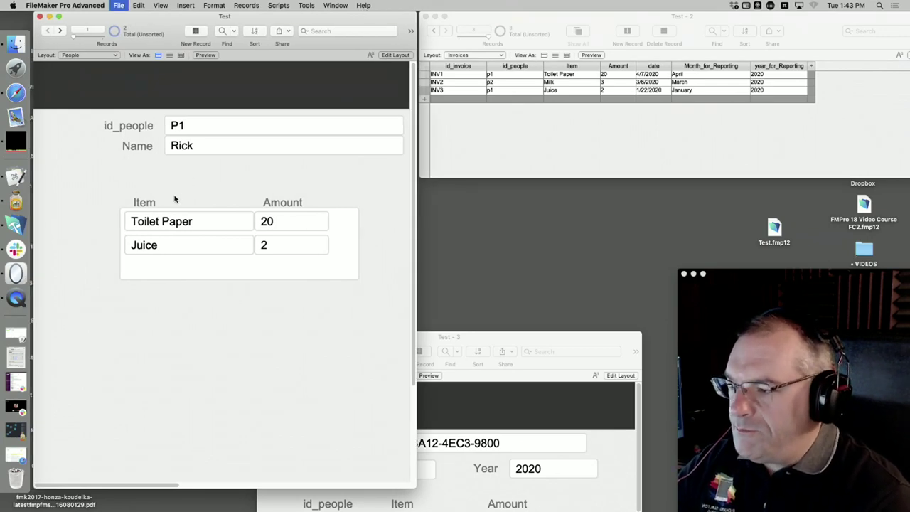
Rename the People table to Company in the database definition
key("super+shift+d")
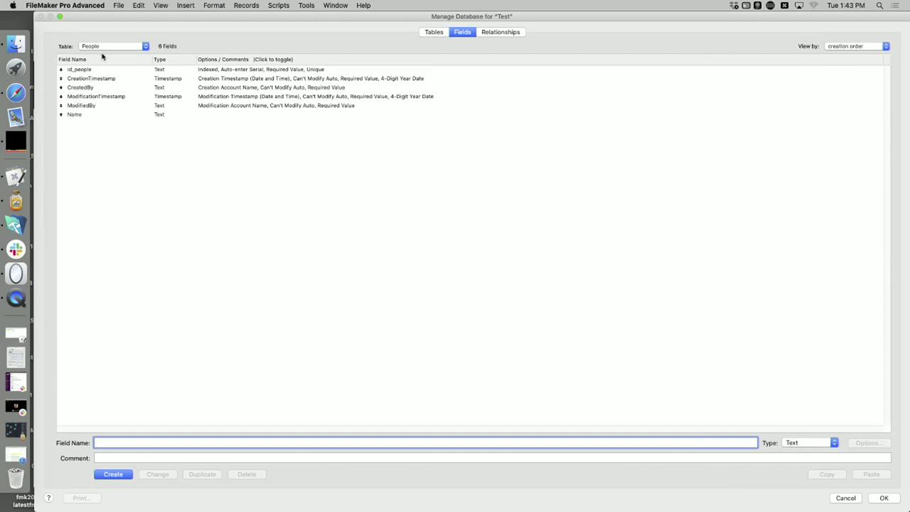
left_click(431, 33)
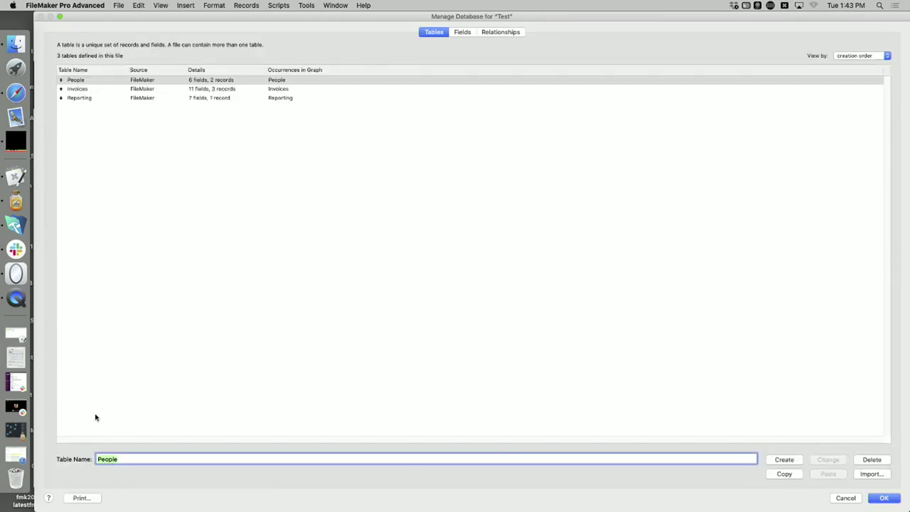
type("C")
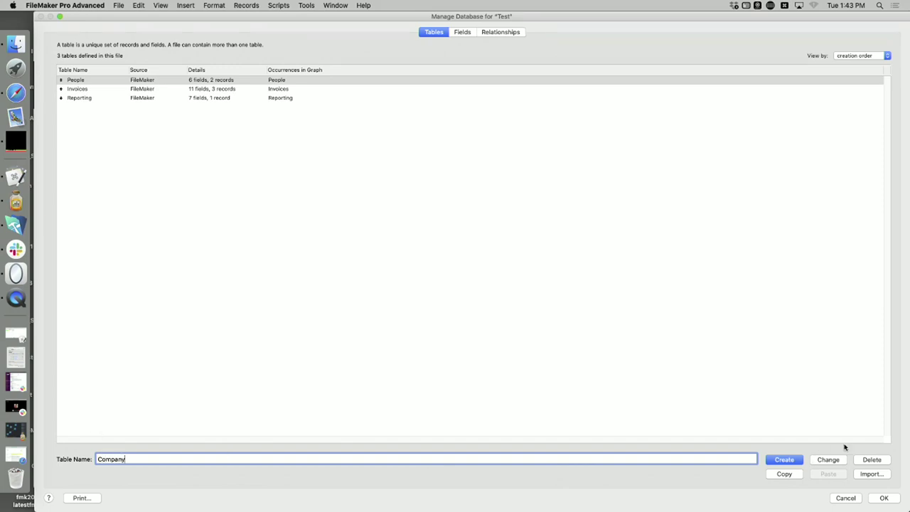
type("ompany")
left_click(828, 460)
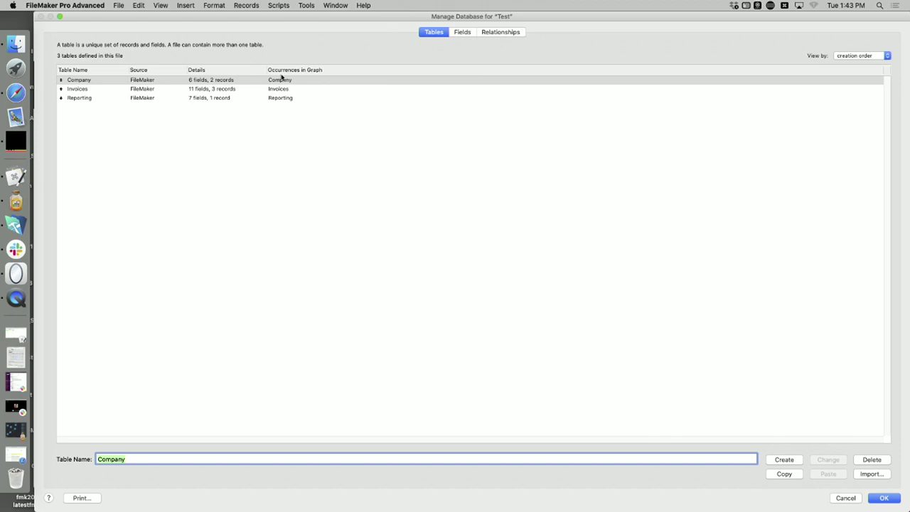
Rename the Company table's id_people field to id_company and save the database changes
left_click(461, 33)
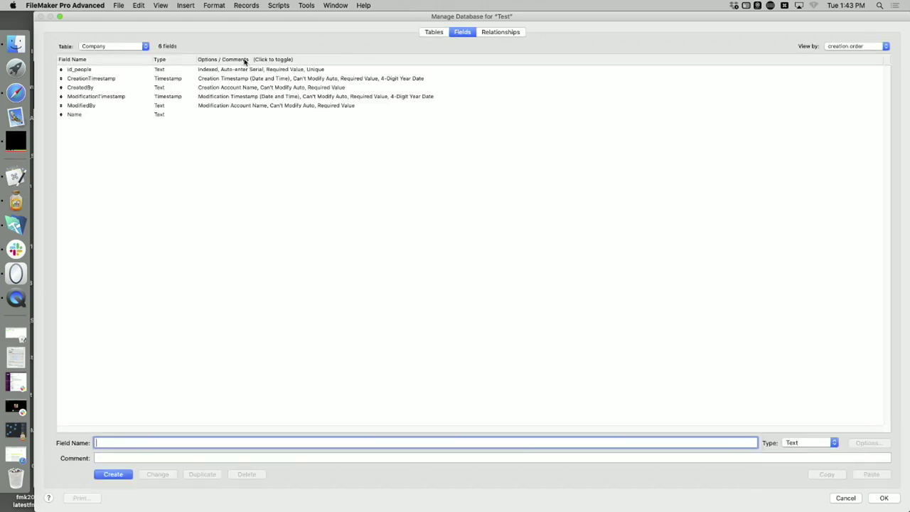
left_click(88, 70)
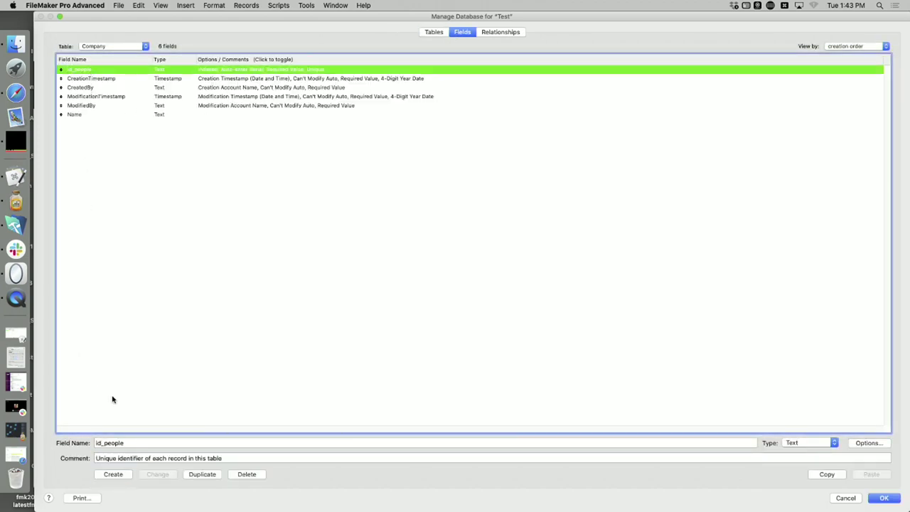
left_click(106, 442)
type("id_company")
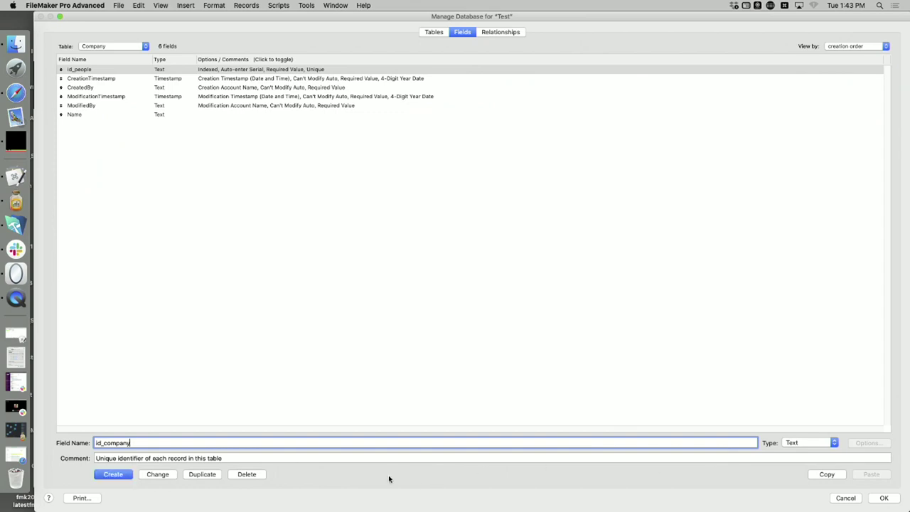
left_click(158, 474)
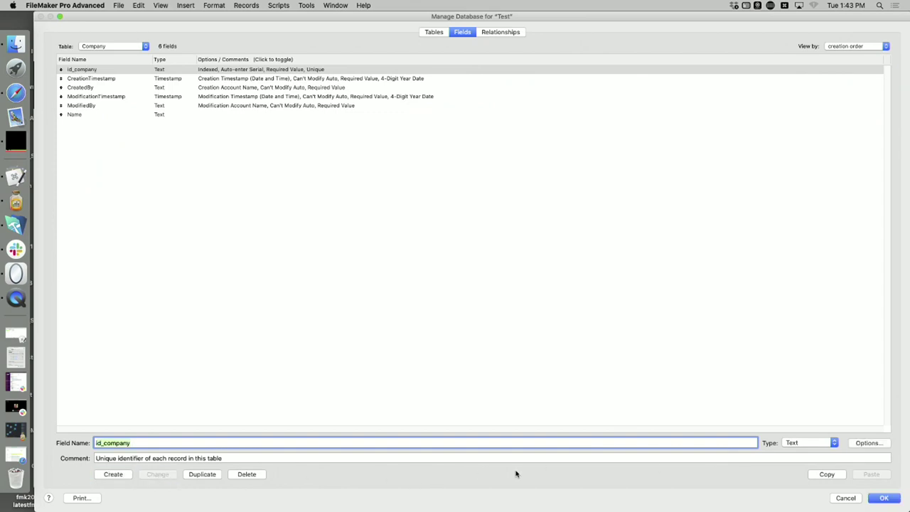
left_click(882, 499)
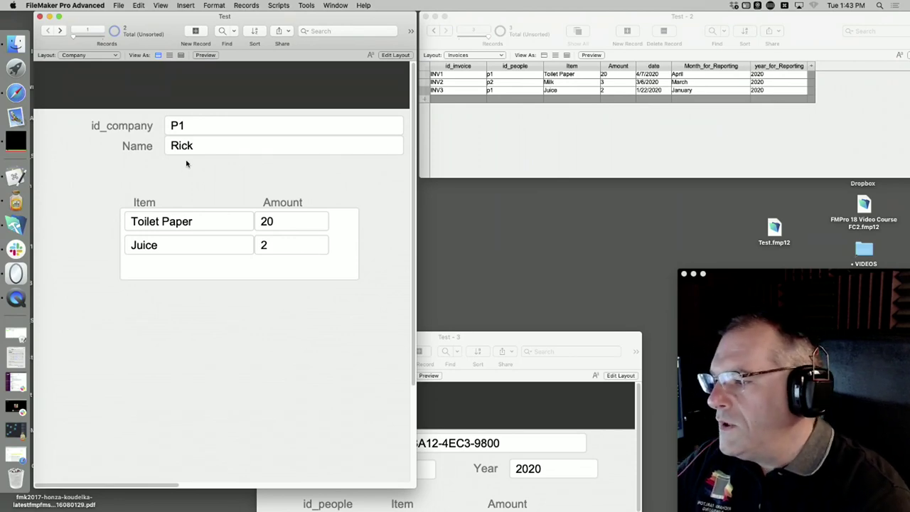
Duplicate the Name field on the Company layout and create a text field Company_Name in the Company table
key("super+l")
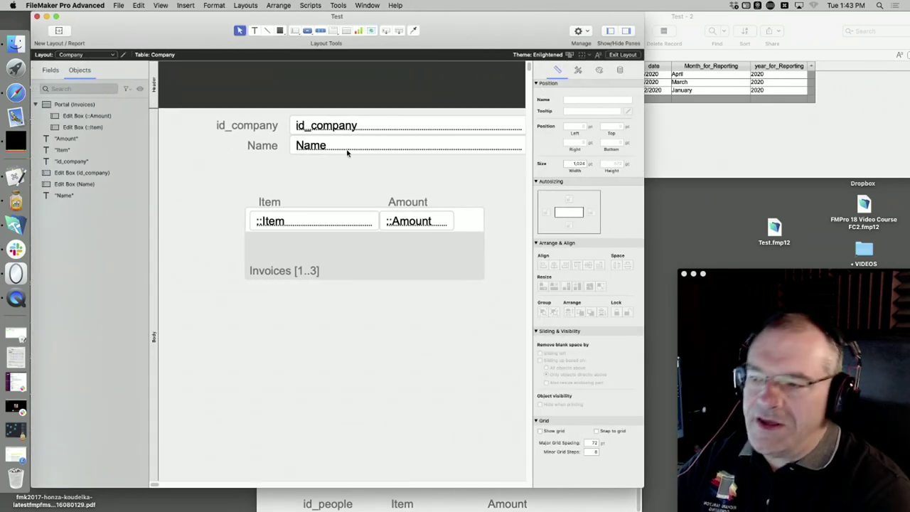
left_click_drag(335, 146, 335, 172)
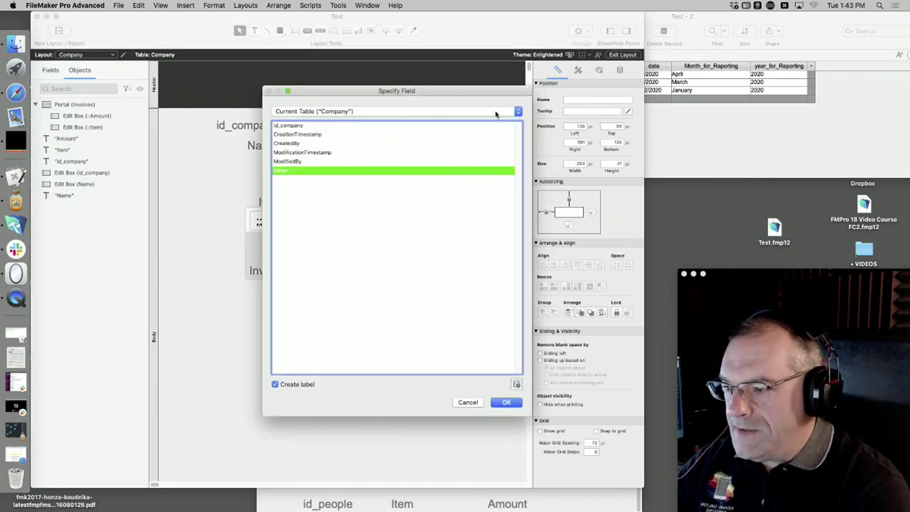
left_click(517, 384)
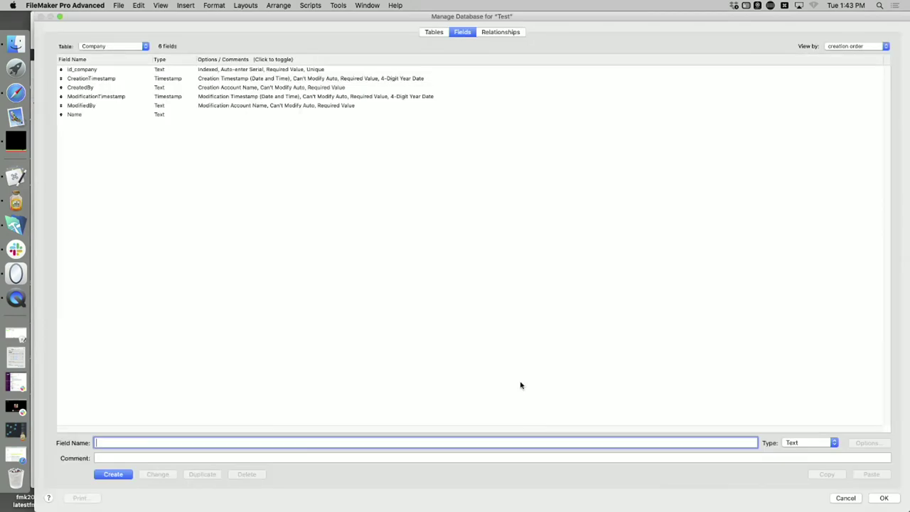
type("Company_Name")
left_click(111, 475)
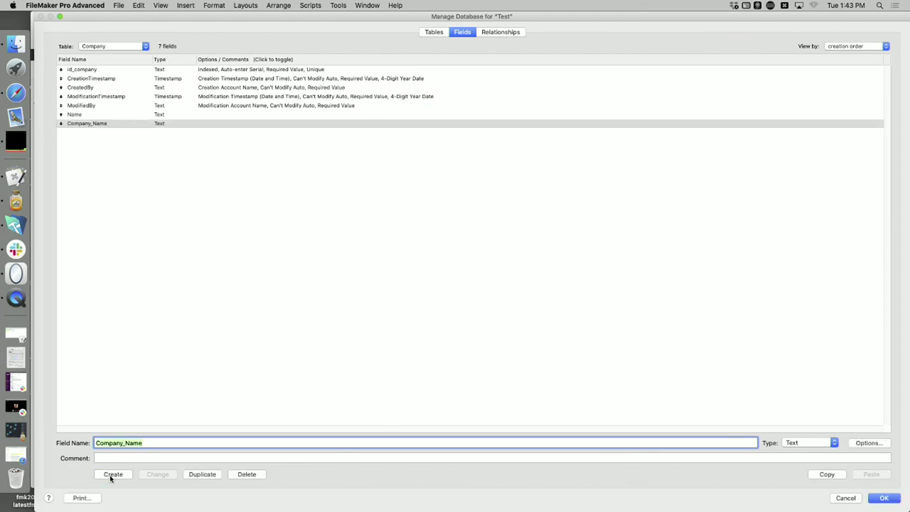
left_click(884, 497)
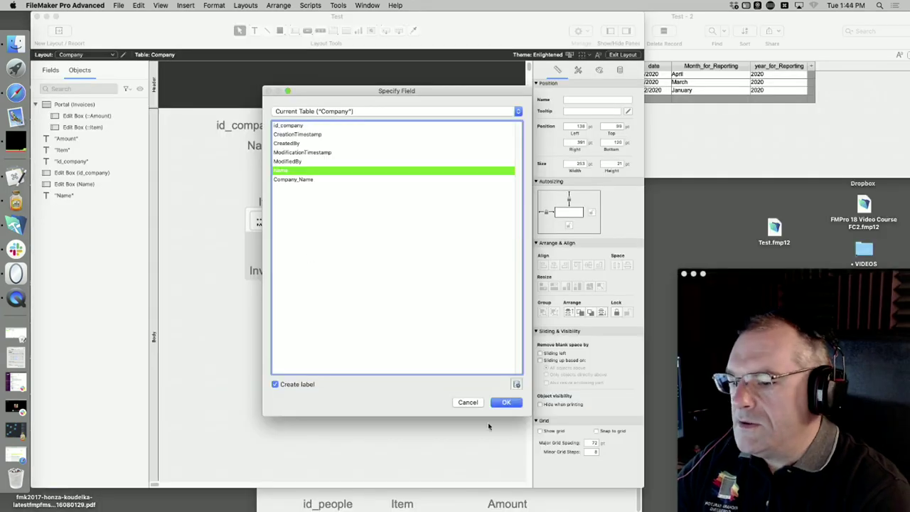
Place the duplicate below Name, assign Company_Name to it, and return to Browse mode
left_click(506, 401)
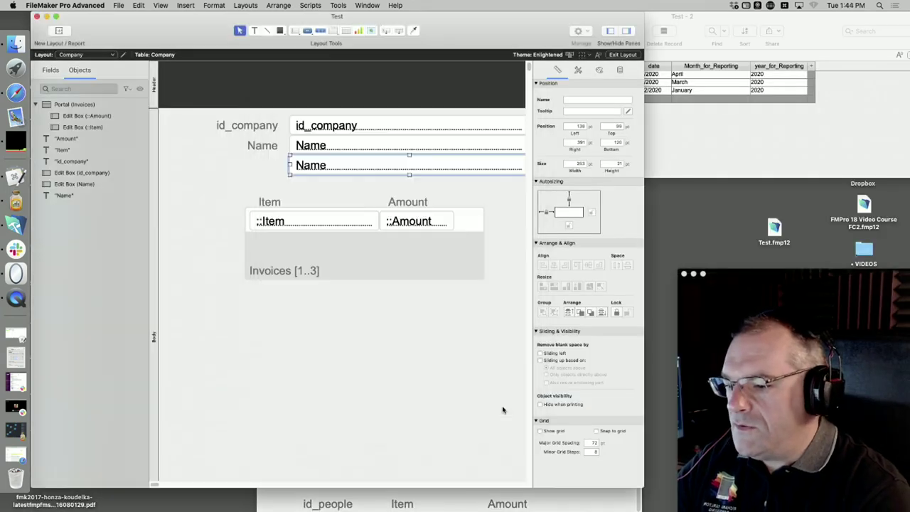
double_click(315, 172)
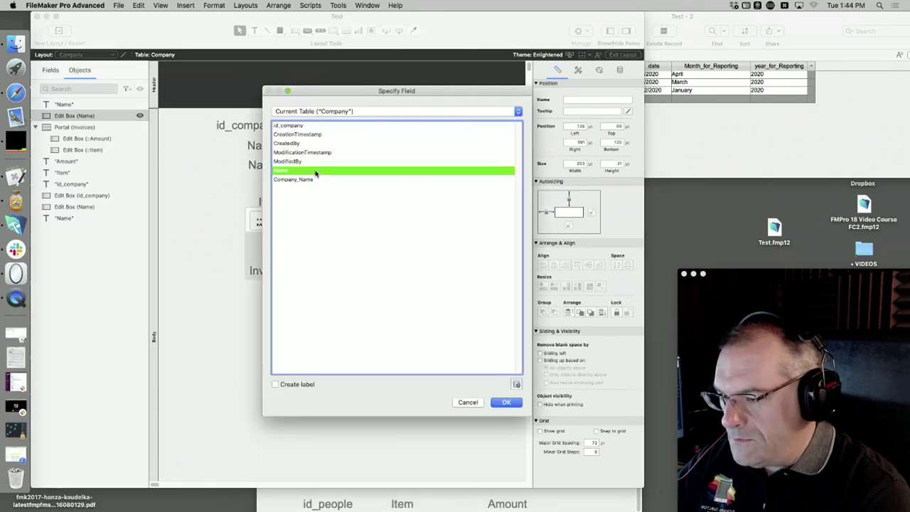
double_click(310, 180)
key("super+b")
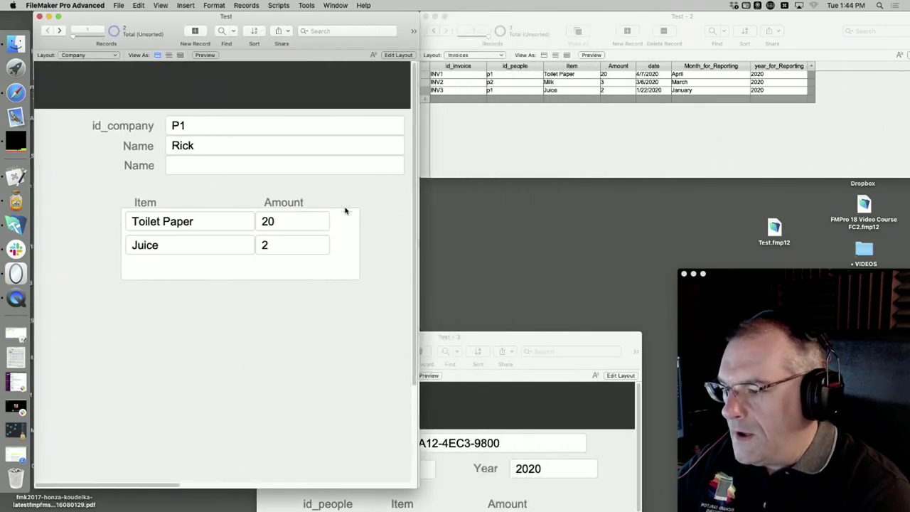
Enter Apple in the new company name field of record P1 and commit it
left_click(187, 164)
type("Apple")
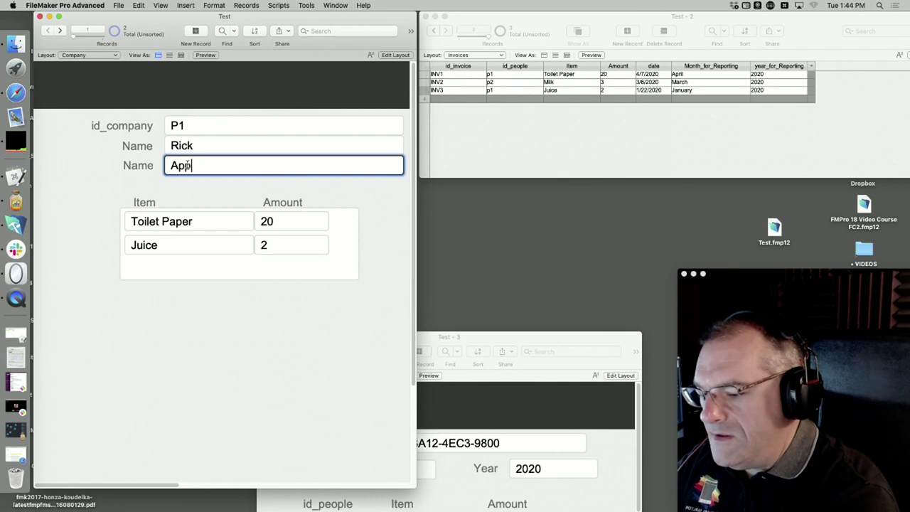
left_click(86, 180)
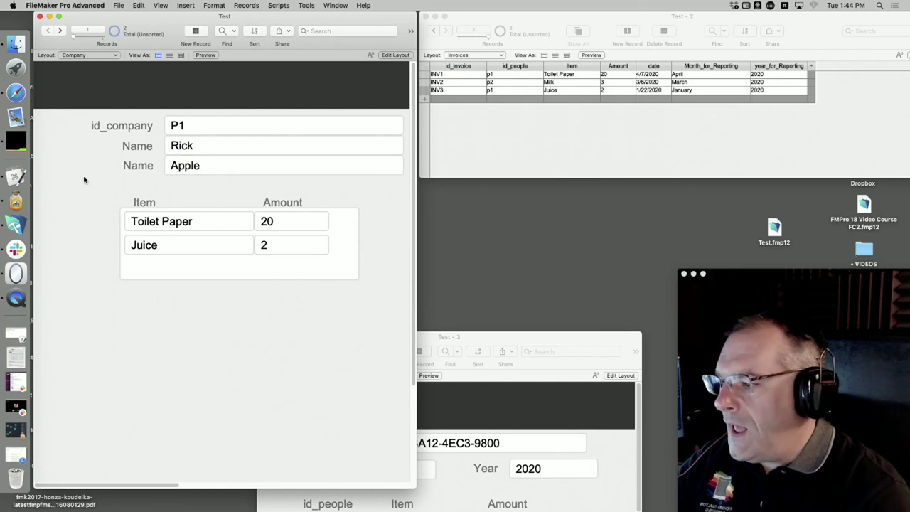
Enter Chevron in the company name field of record P2, commit it, and check both company records
left_click(60, 33)
left_click(176, 163)
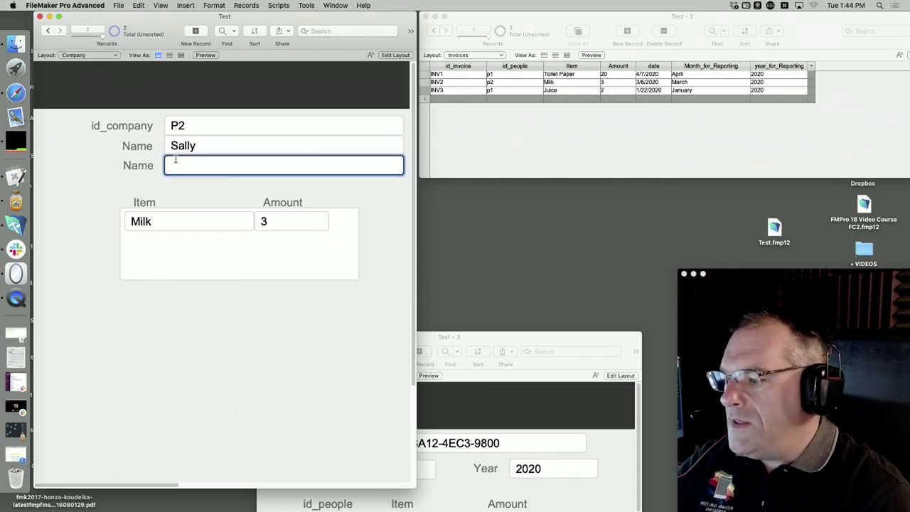
type("Chevonron")
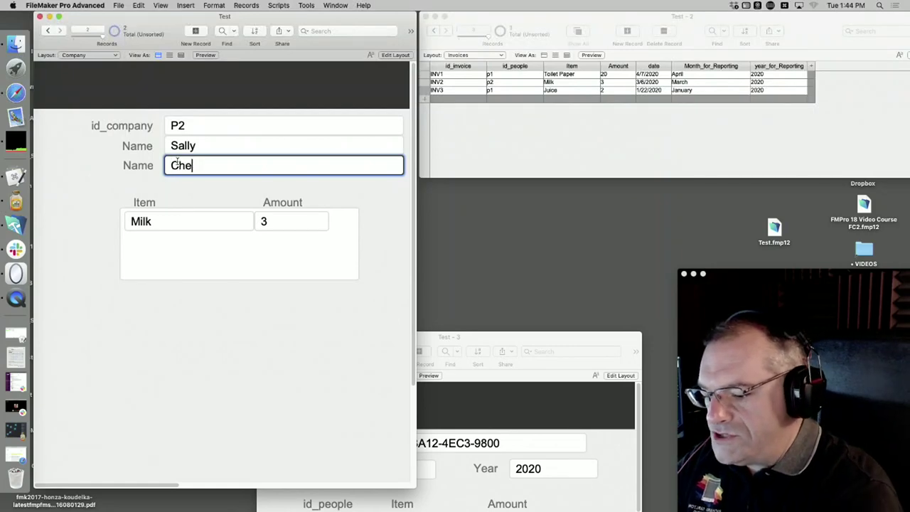
key("BackSpace")
key("BackSpace")
key("BackSpace")
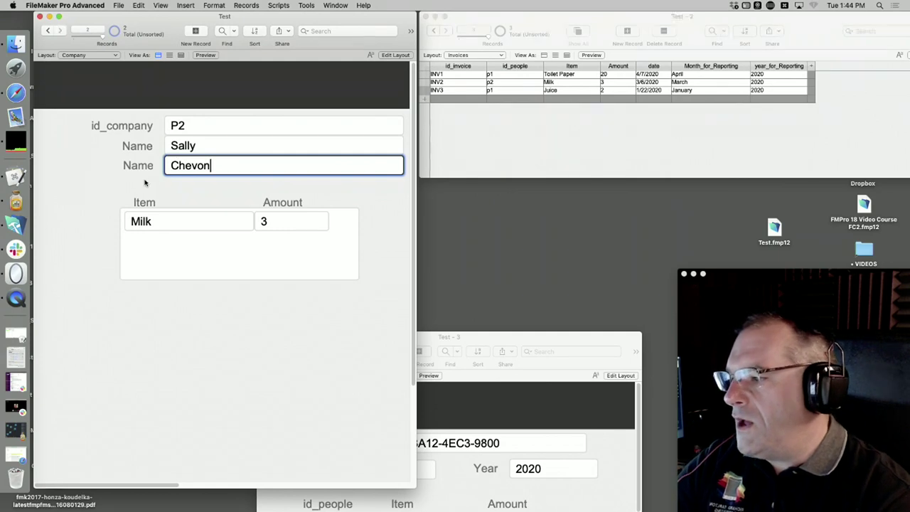
key("Left")
key("Left")
type("r")
left_click(90, 174)
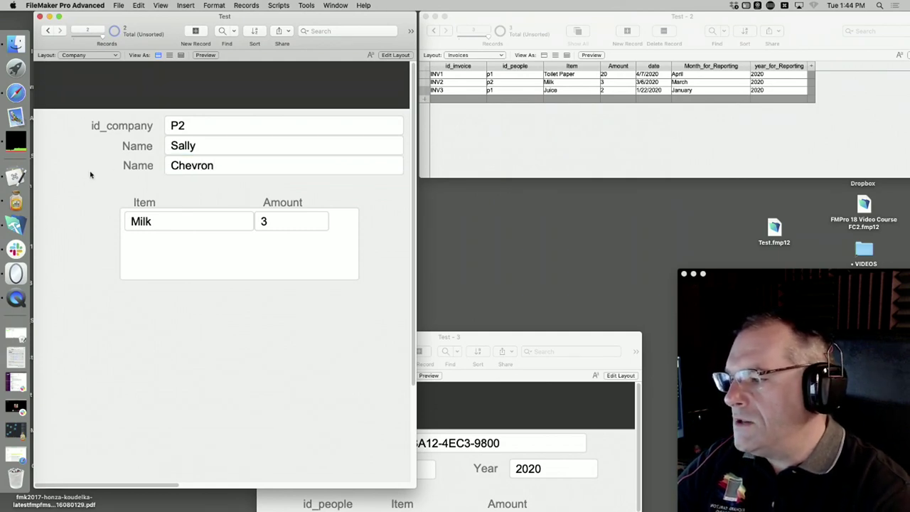
left_click(49, 31)
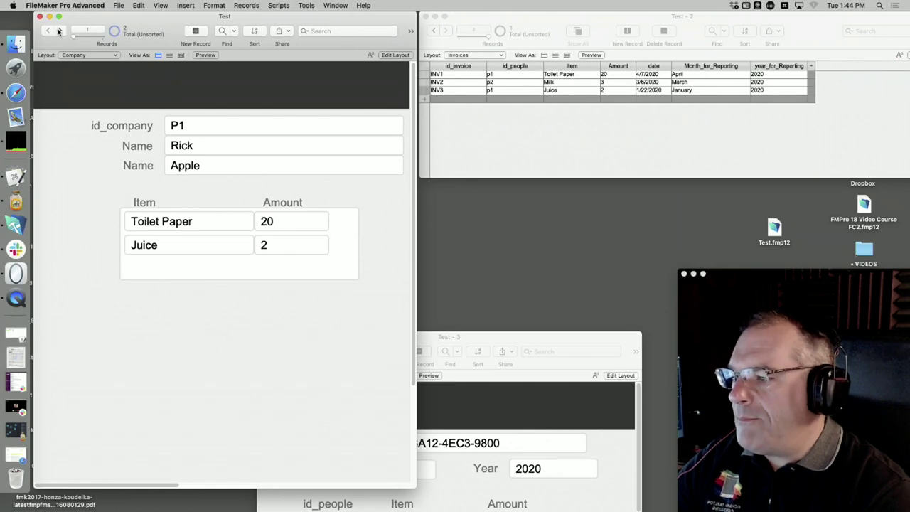
left_click(60, 31)
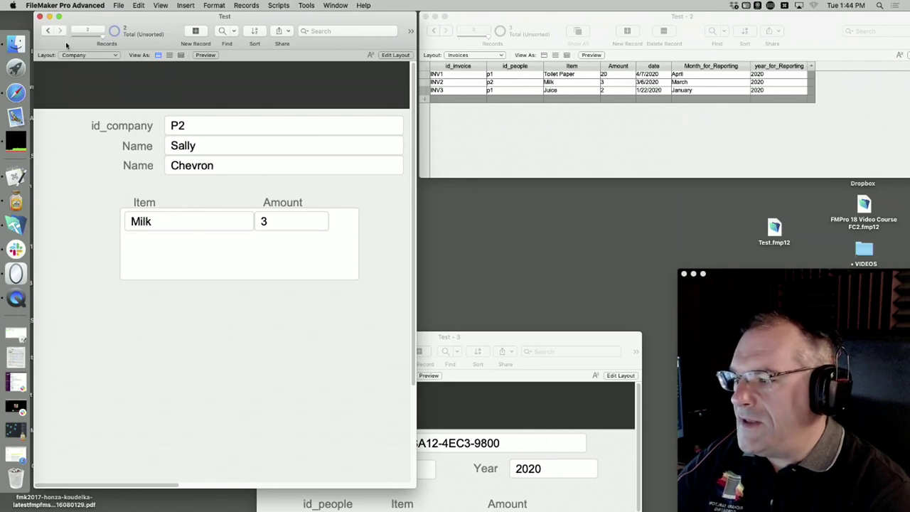
Make the Invoices window narrower and taller beside the Company window, check its table view, and leave it in form view
left_click(498, 126)
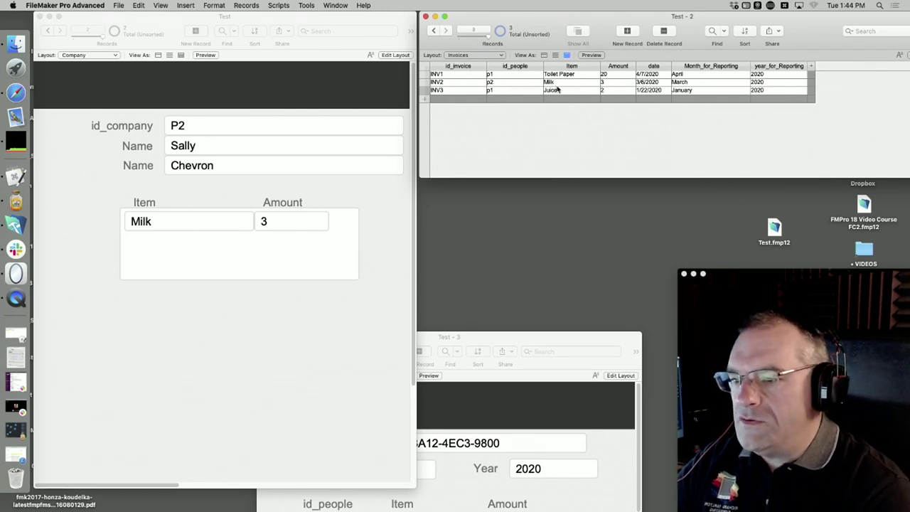
left_click(544, 56)
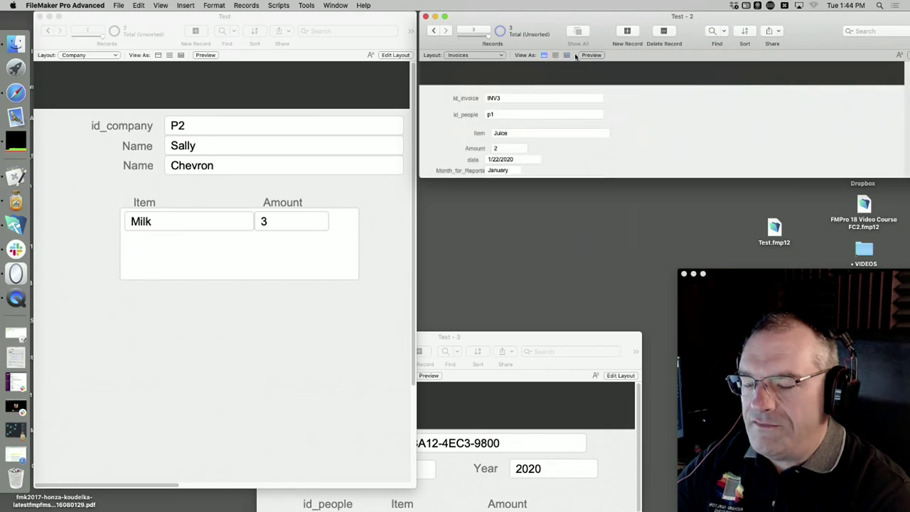
left_click_drag(841, 20, 721, 25)
left_click_drag(842, 178, 666, 277)
left_click_drag(458, 21, 578, 21)
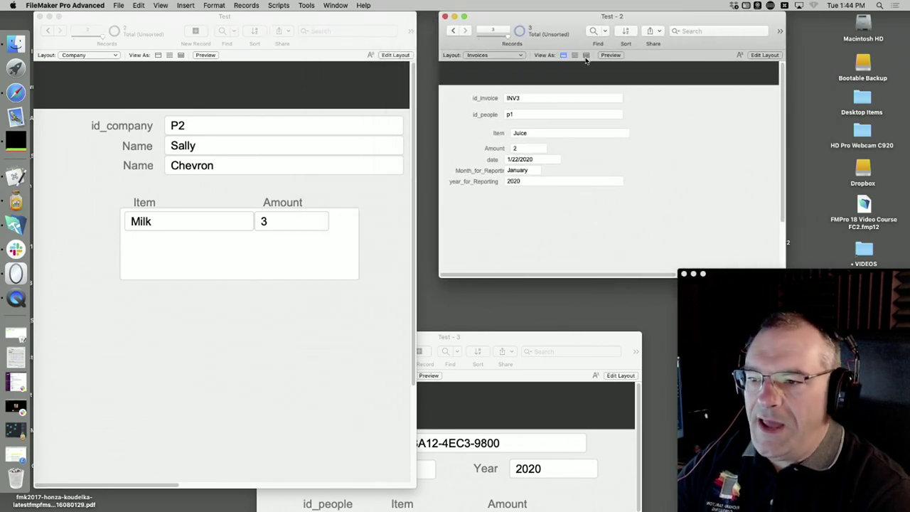
left_click(586, 55)
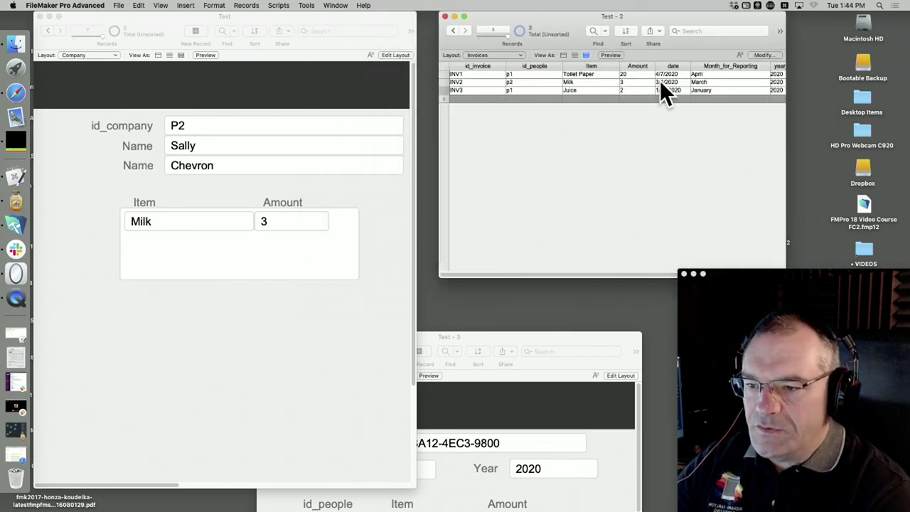
left_click(563, 56)
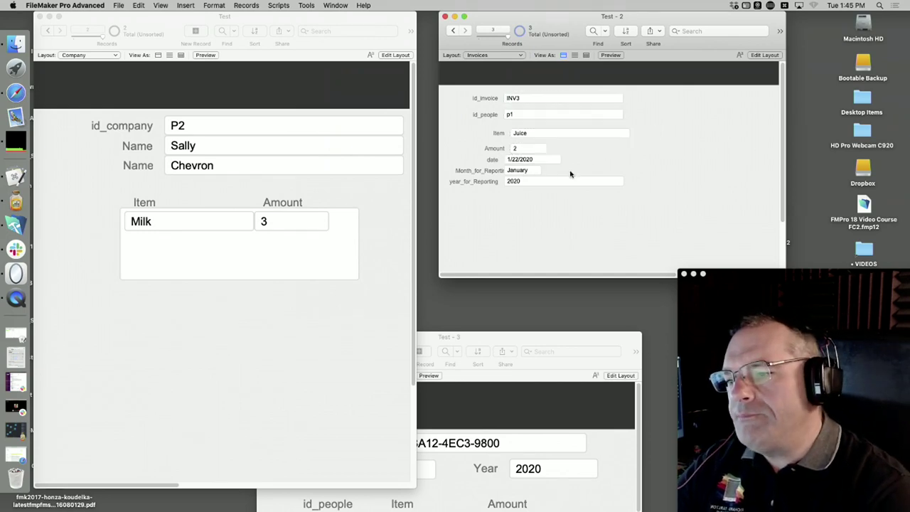
Move Month_for_Reporting and year_for_Reporting with their labels beside the id_invoice field, and move date between id_invoice and id_people
key("super+l")
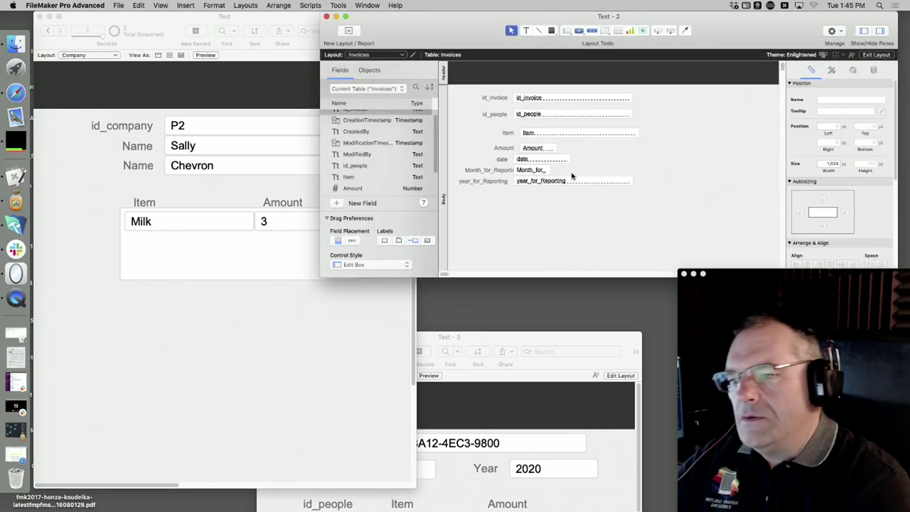
left_click_drag(652, 194, 682, 101)
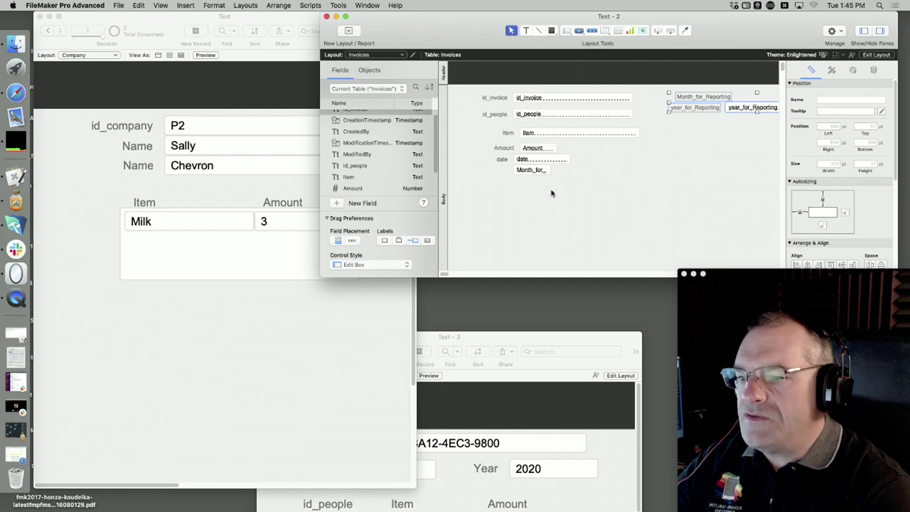
left_click_drag(528, 172, 745, 97)
left_click_drag(519, 159, 530, 108)
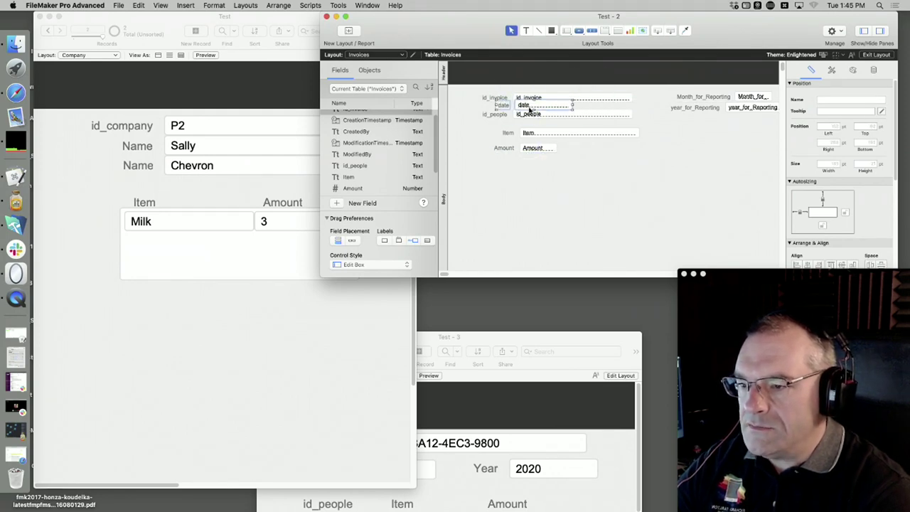
Delete the Invoices layout's header part and restack the date field and label above id_invoice and id_people
left_click(447, 84)
key("Delete")
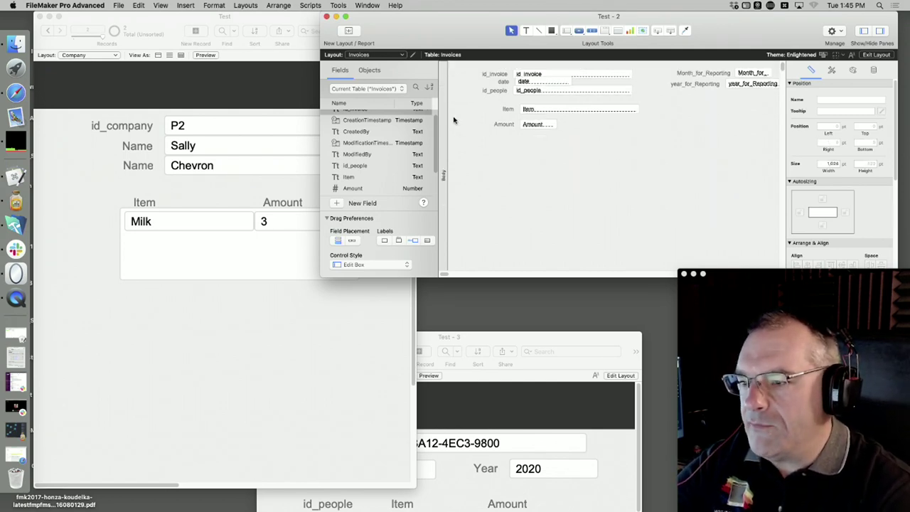
left_click(505, 81)
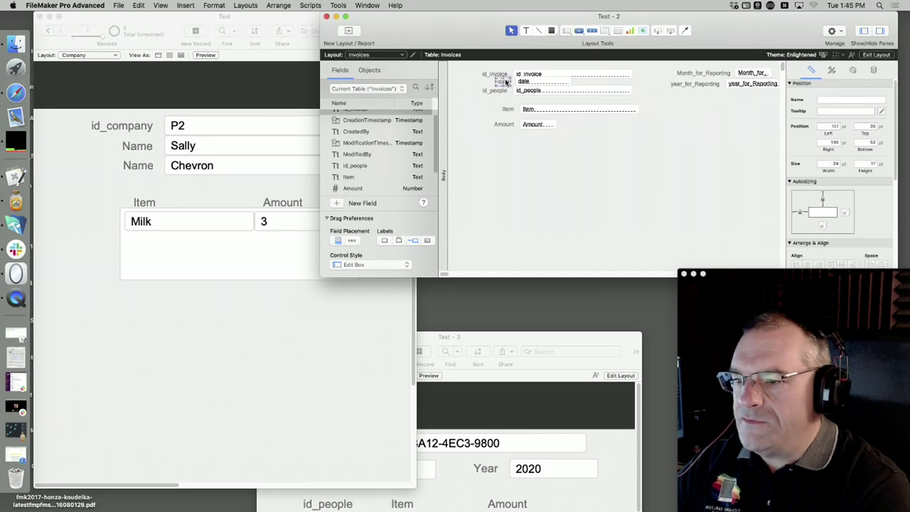
left_click(534, 81, "shift")
left_click_drag(535, 81, 525, 99)
left_click(532, 75)
left_click(503, 76, "shift")
left_click(526, 90)
left_click(504, 93, "shift")
left_click(605, 174)
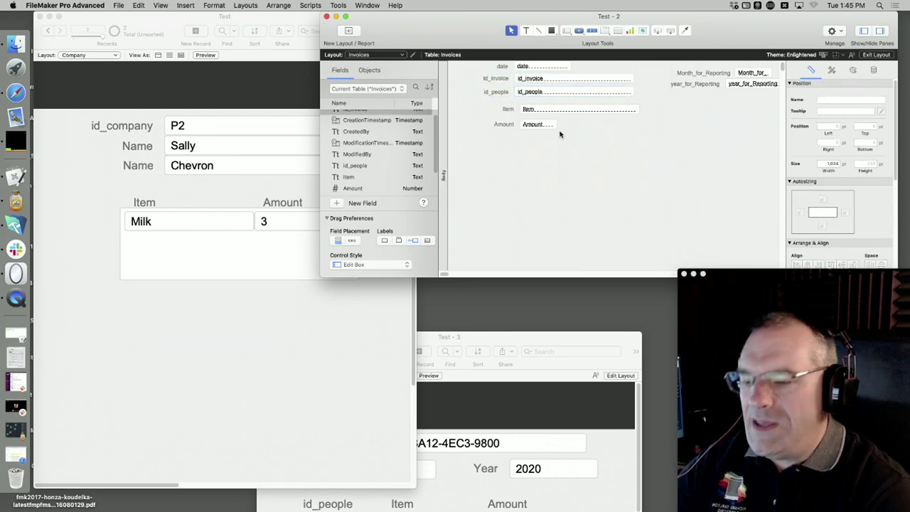
Rename the Invoices table's id_people field to id_company, clear its comment, and save the database changes
key("super+shift+d")
left_click(96, 115)
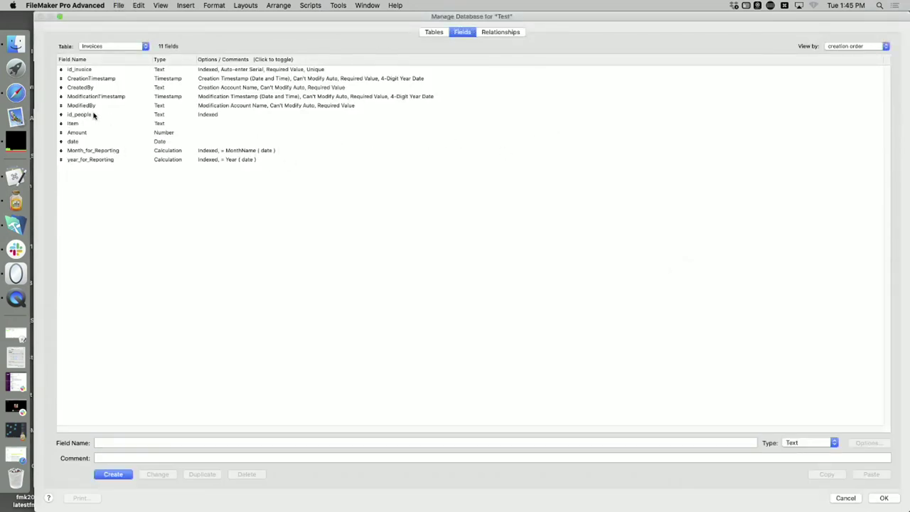
left_click(105, 443)
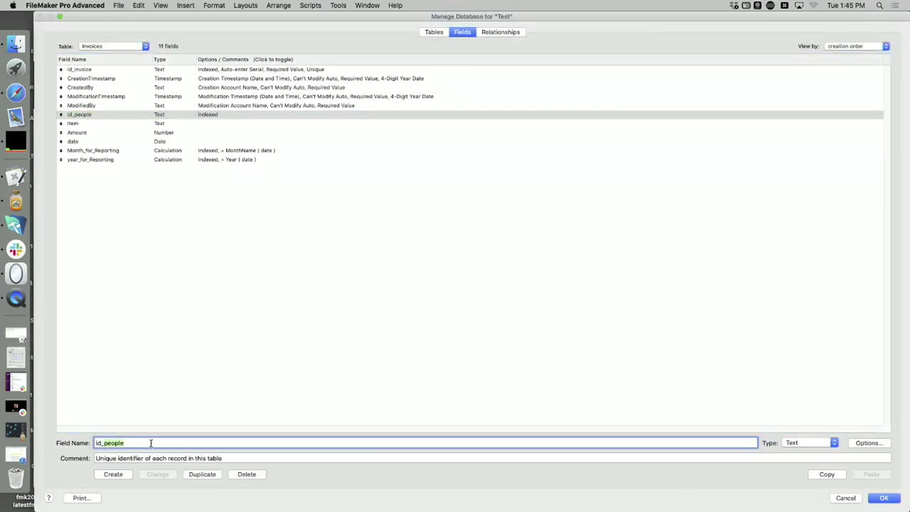
type("id_company")
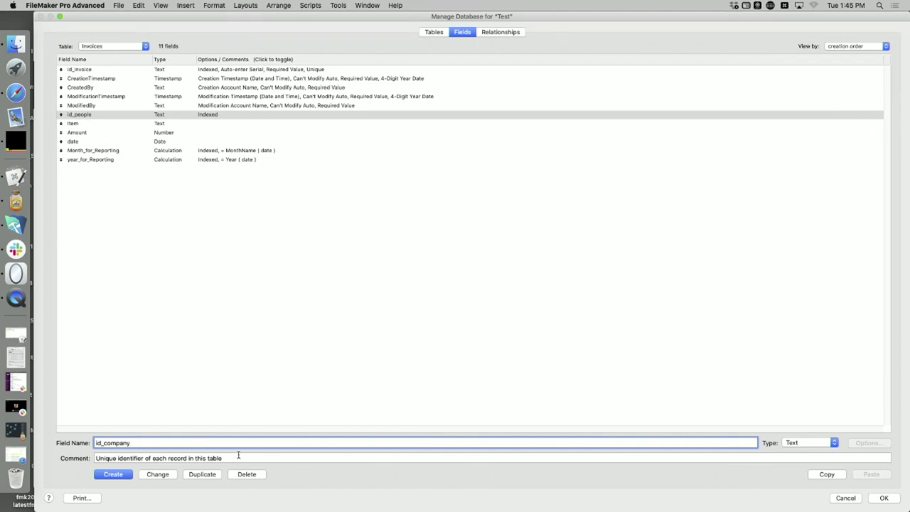
key("Tab")
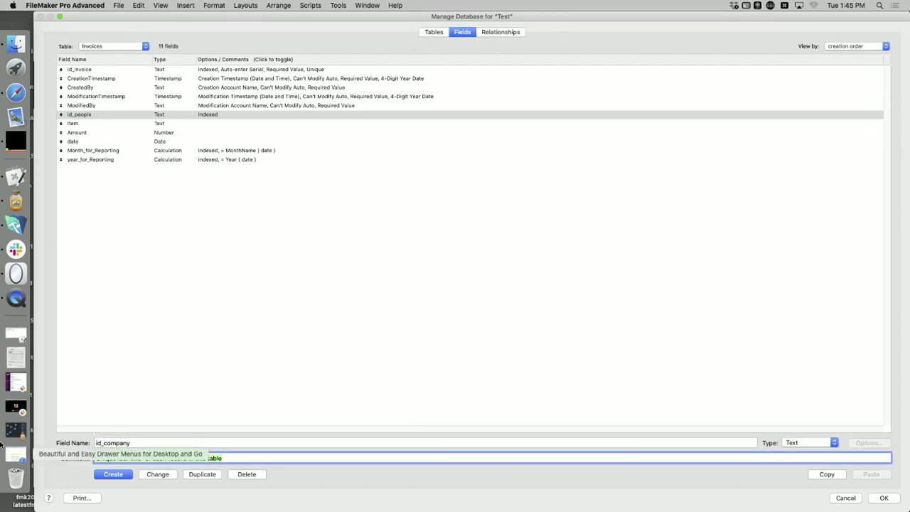
key("BackSpace")
left_click(158, 474)
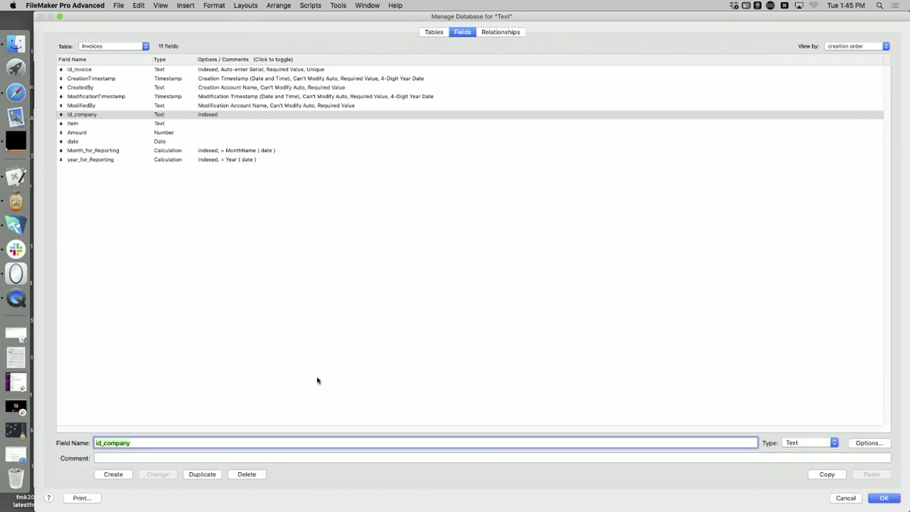
left_click(882, 498)
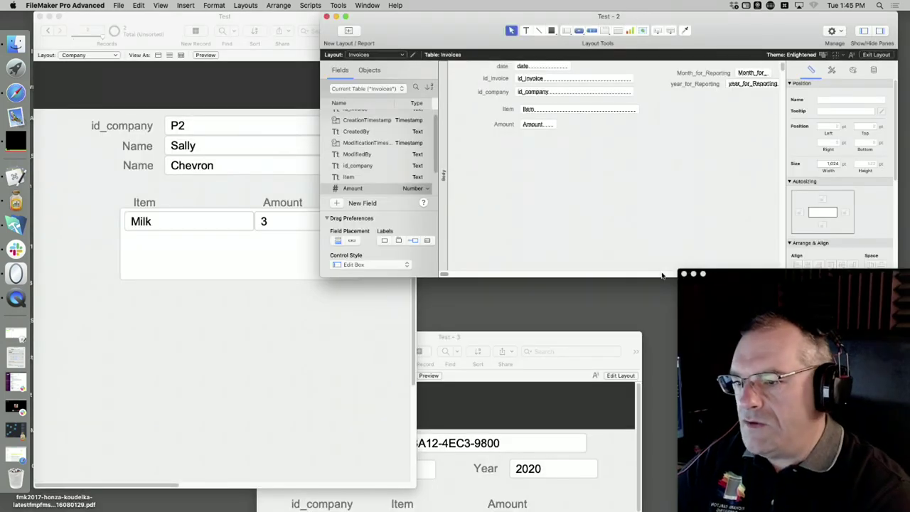
Move the Item and Amount fields with their labels down to leave a gap below id_company on the Invoices layout
left_click(510, 112)
left_click(541, 110, "shift")
left_click(531, 124, "shift")
left_click(503, 125, "shift")
left_click_drag(551, 110, 550, 131)
left_click(541, 216)
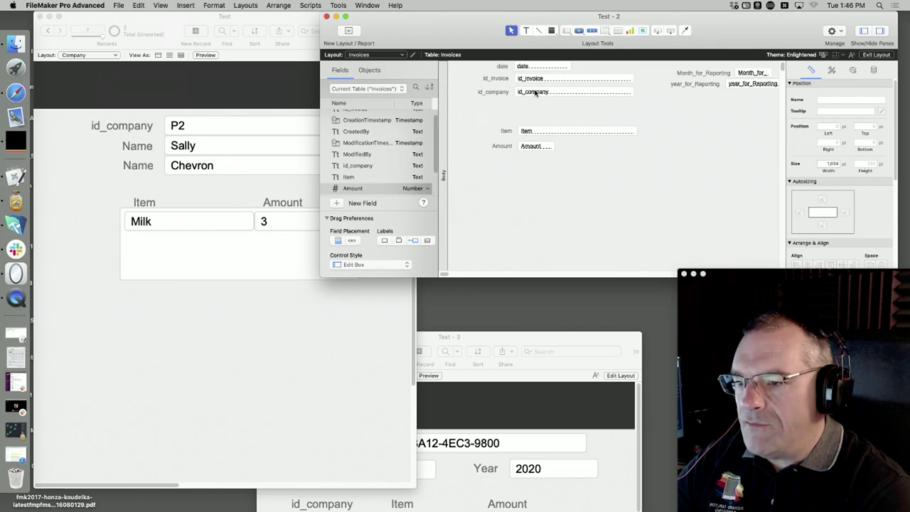
Add the related Company_Name field from Company with a label below id_company, and widen it to about 198 pt
left_click_drag(655, 30, 528, 104)
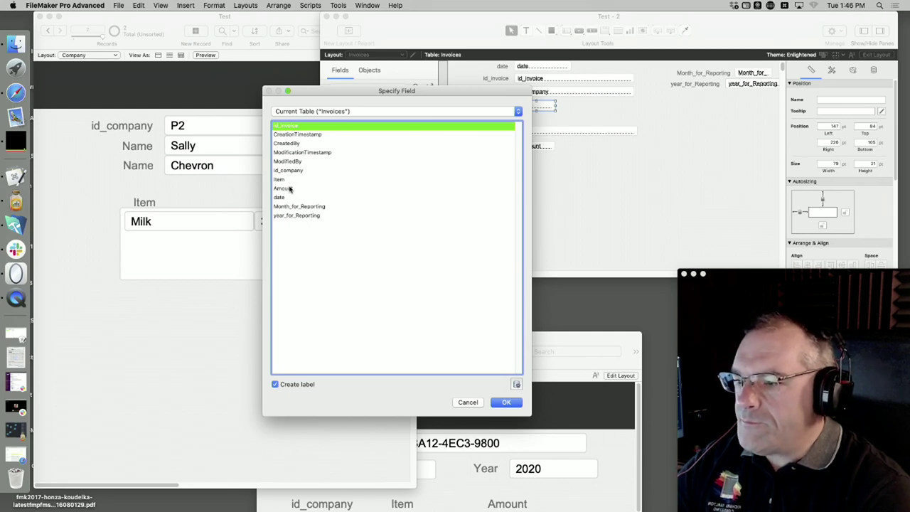
left_click(308, 112)
left_click(308, 135)
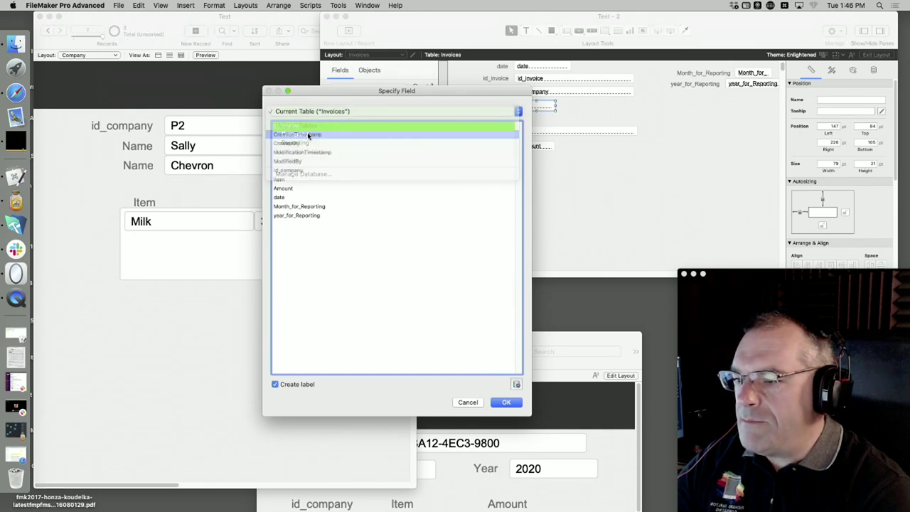
left_click(299, 181)
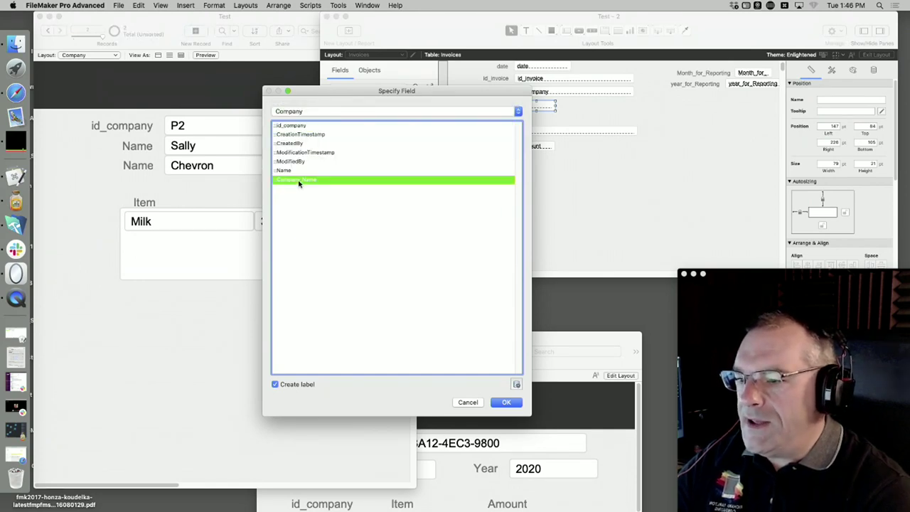
key("Return")
left_click_drag(555, 105, 611, 106)
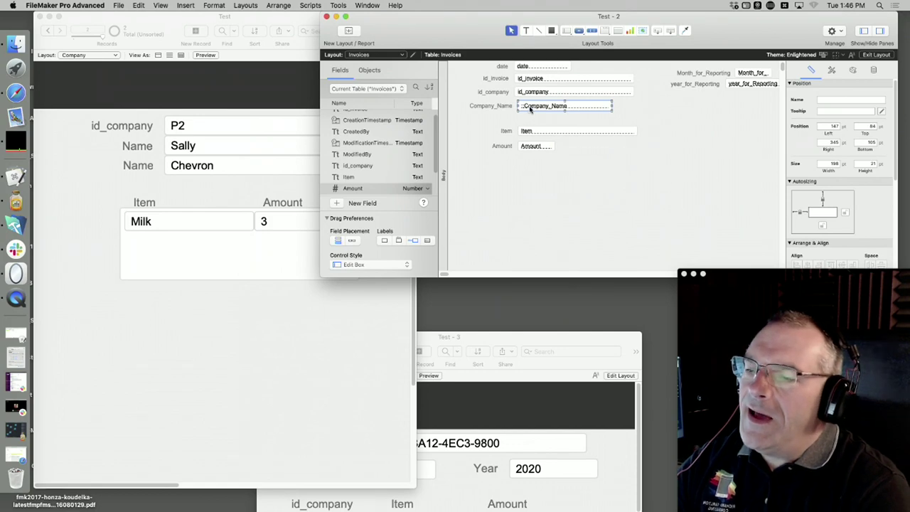
Duplicate the Company_Name field just below itself and assign the copy to Company's Name field with a label
left_click_drag(530, 109, 529, 124)
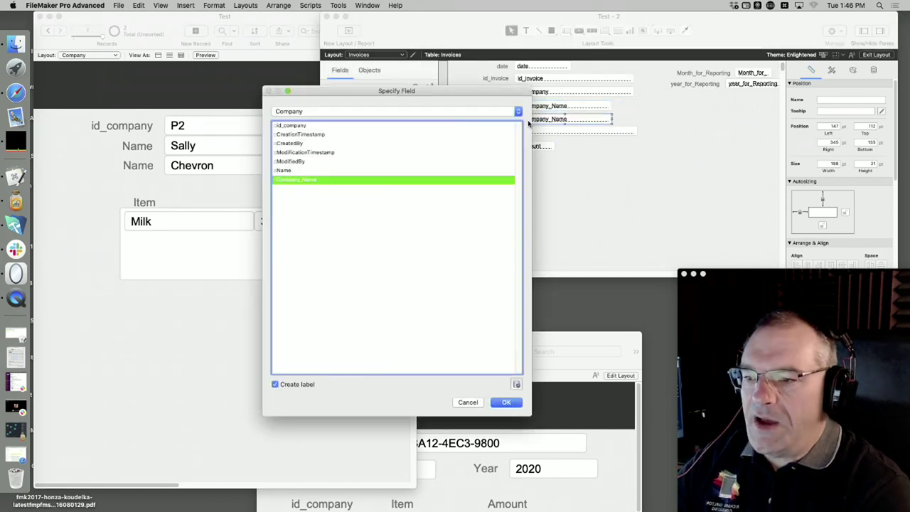
left_click(298, 170)
key("Return")
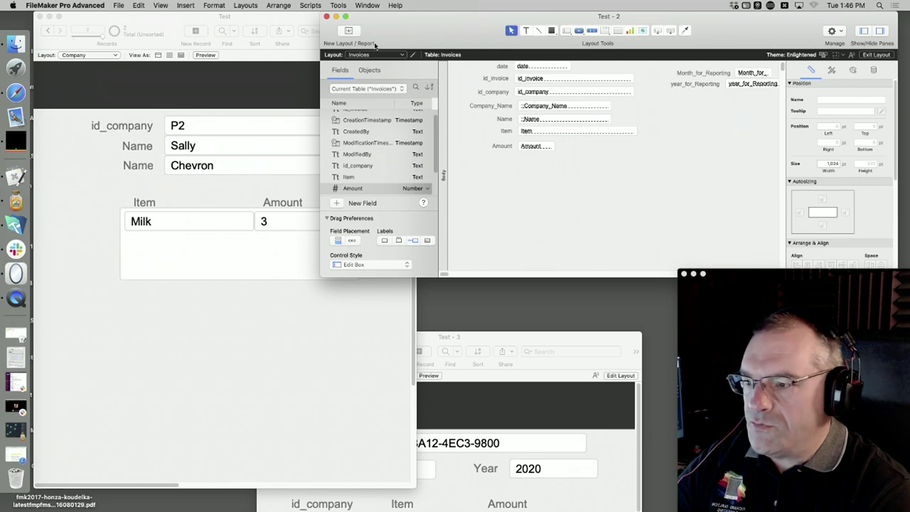
Rename the Company table's Name field to "Name of Representative" and save the database changes
left_click(106, 5)
mouse_move(118, 5)
mouse_move(164, 91)
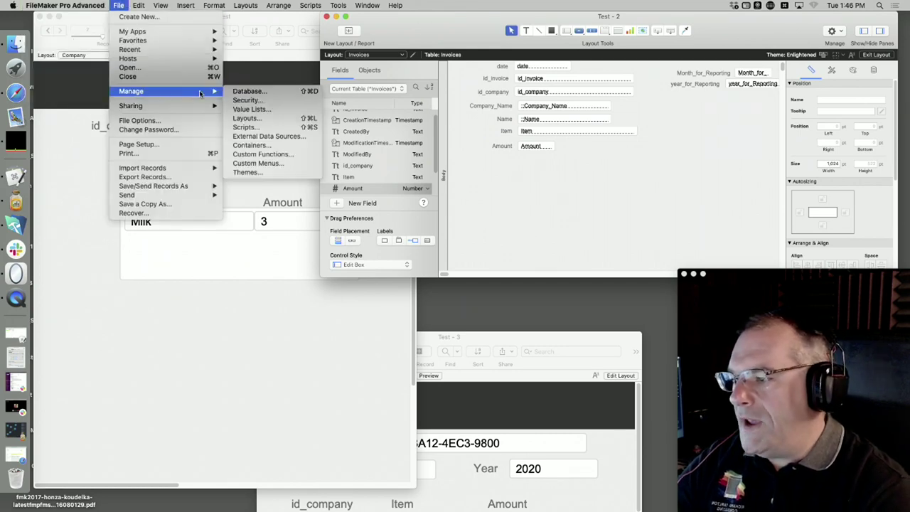
left_click(249, 92)
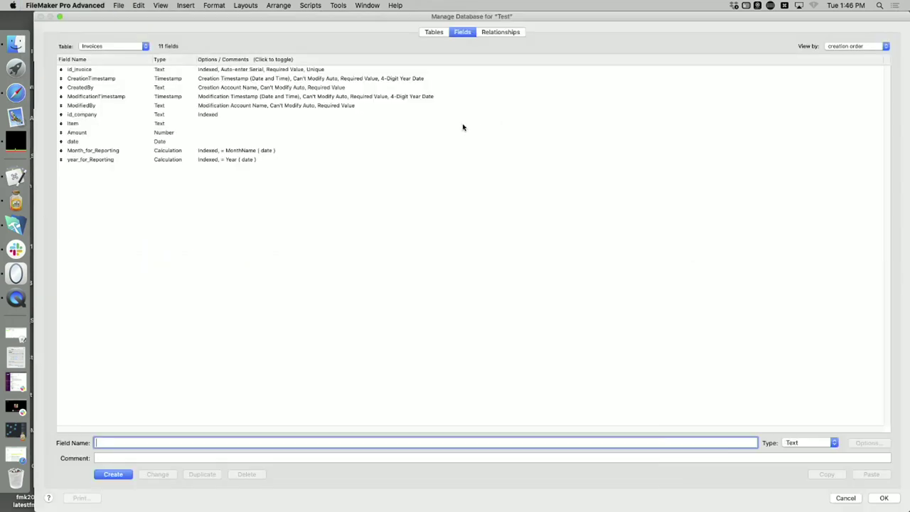
left_click(129, 48)
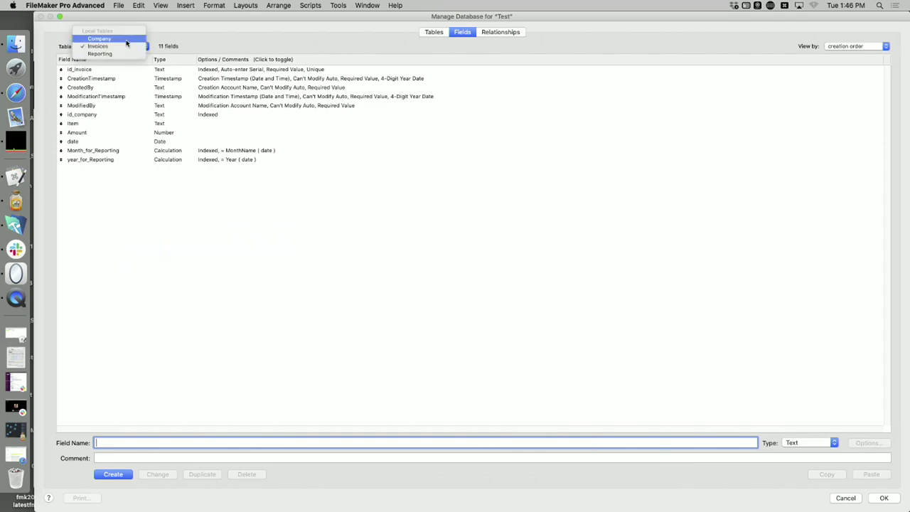
left_click(100, 37)
left_click(72, 113)
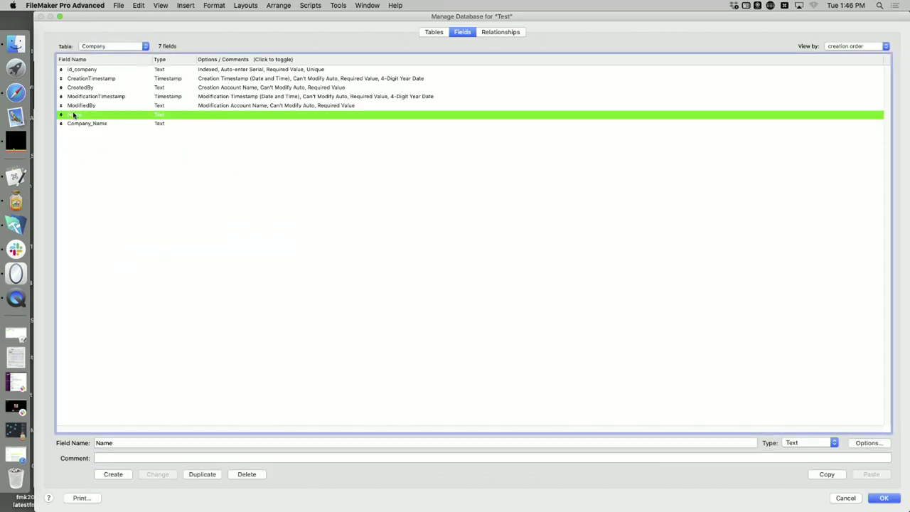
left_click(121, 442)
type("of Representati")
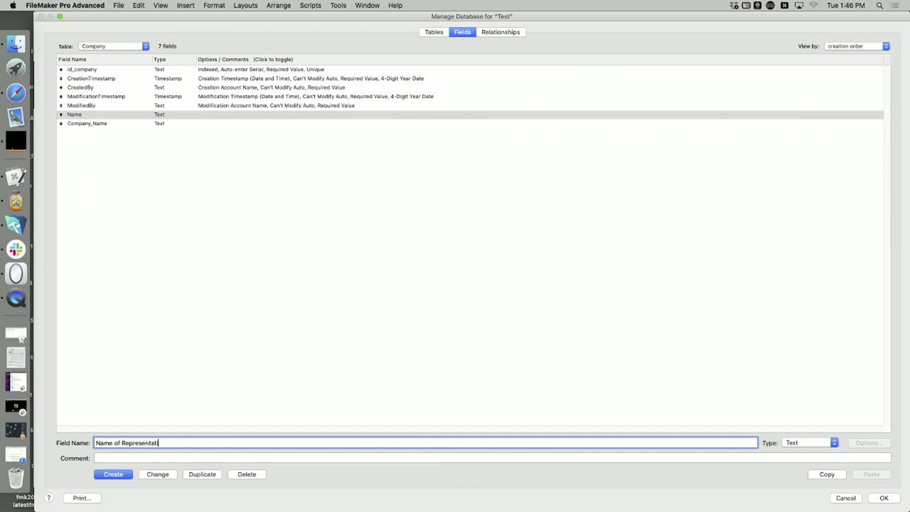
type("ve")
left_click(155, 475)
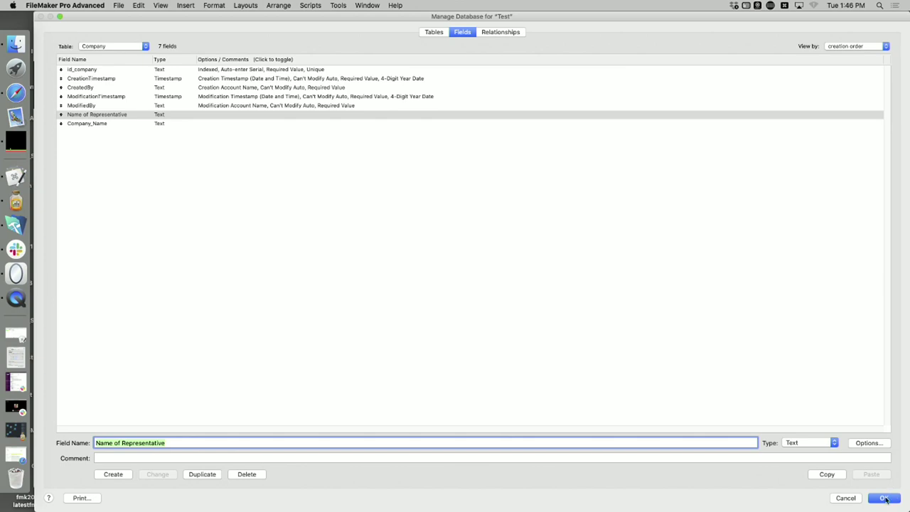
left_click(883, 497)
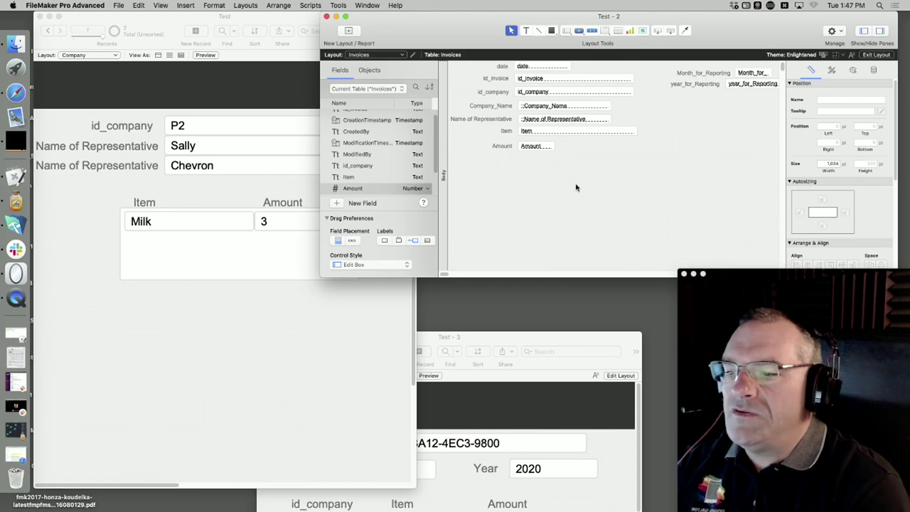
Compare company record P1 with invoice INV3 in Browse mode, checking the related company name and representative fields
key("super+b")
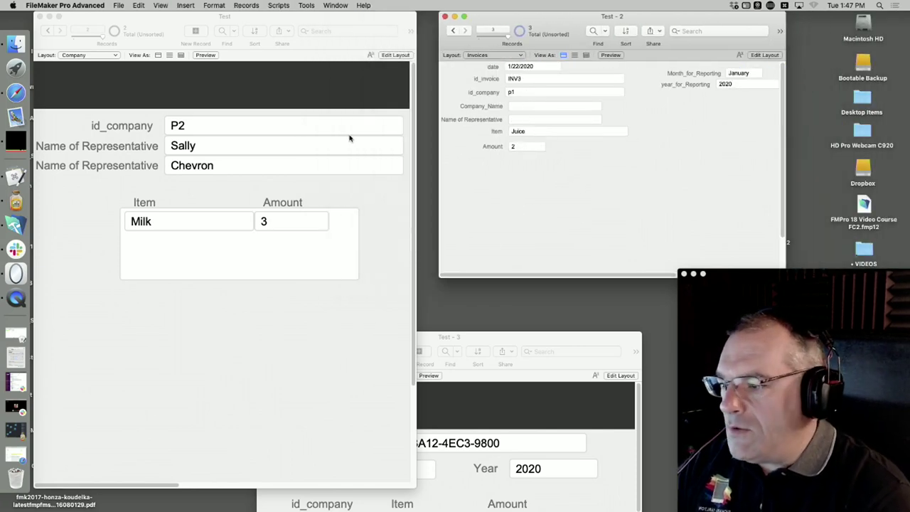
left_click(48, 31)
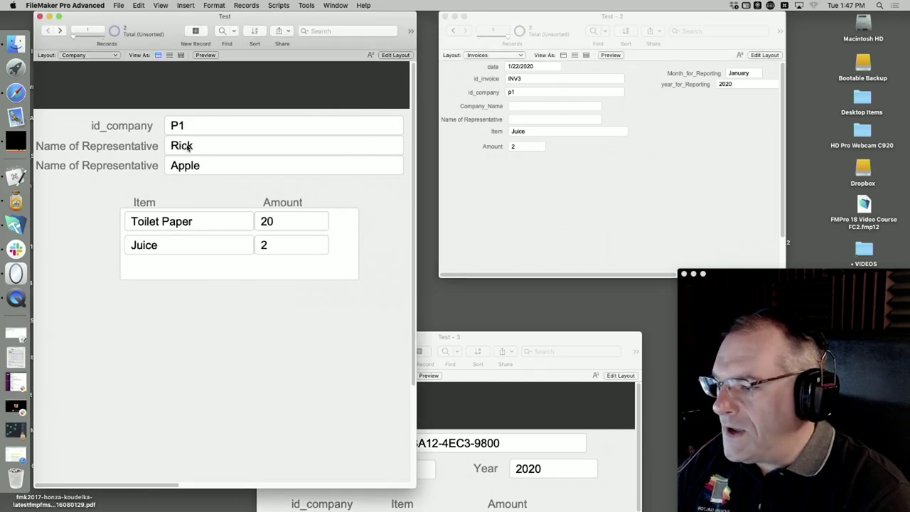
left_click(494, 175)
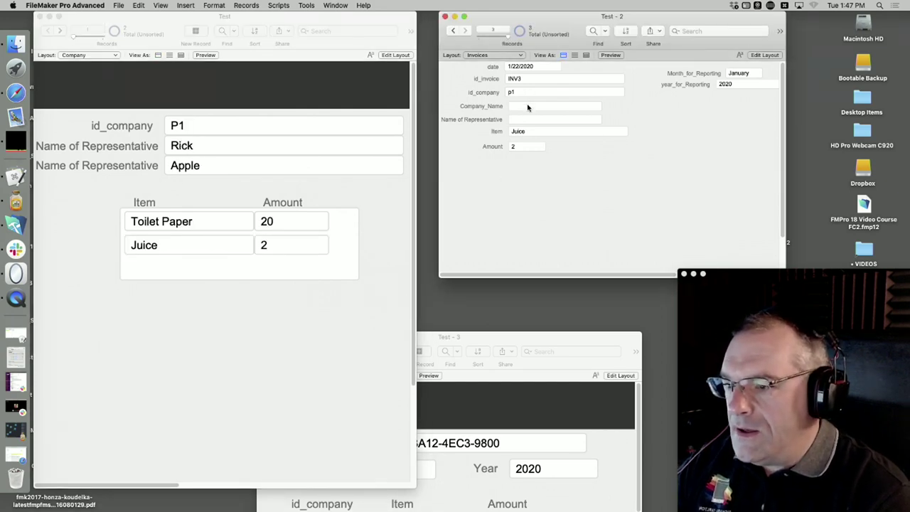
left_click(195, 129)
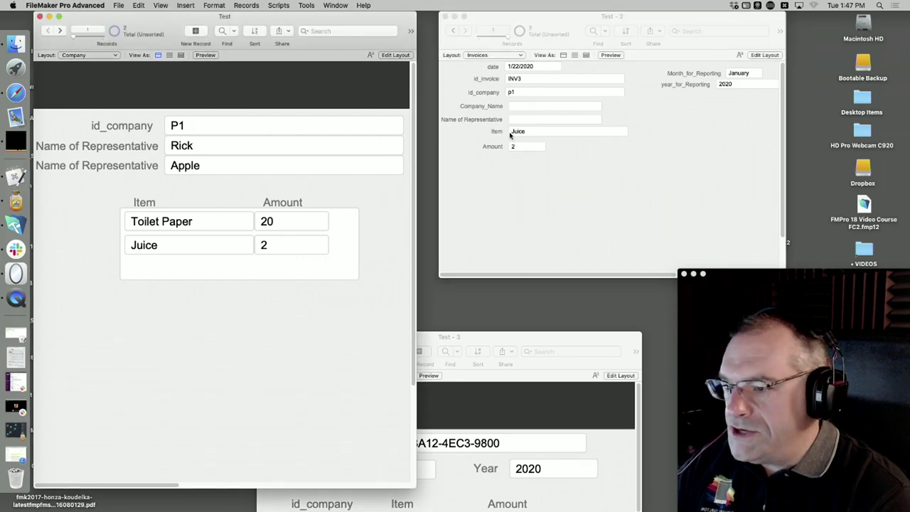
left_click(546, 151)
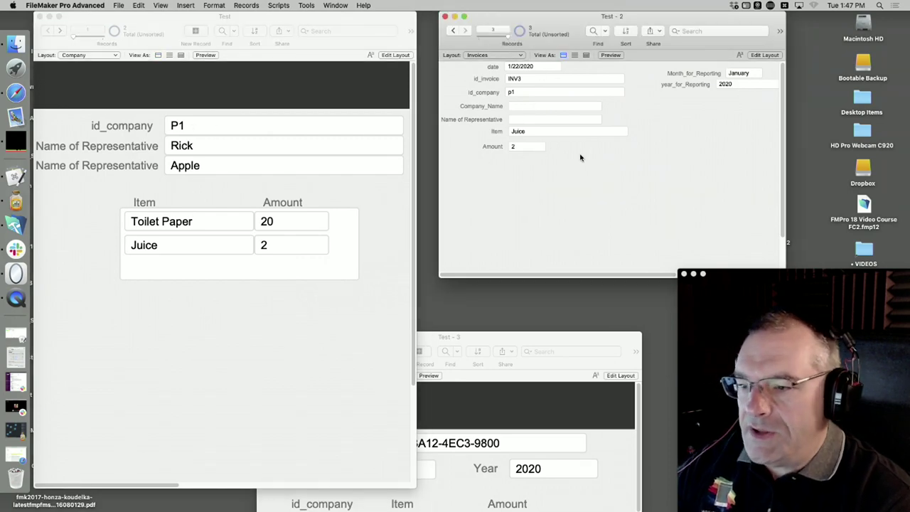
Check which table and field the Company_Name and Name of Representative fields use on the Invoices layout
key("super+l")
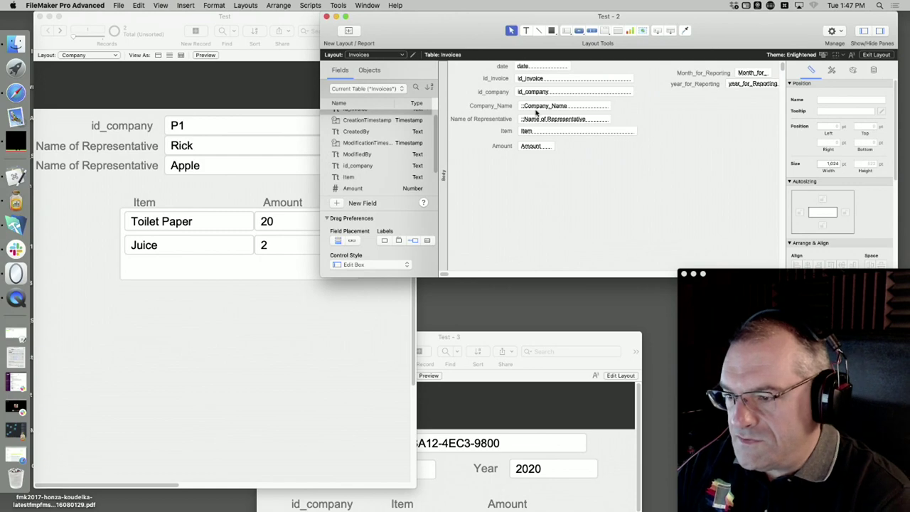
double_click(556, 105)
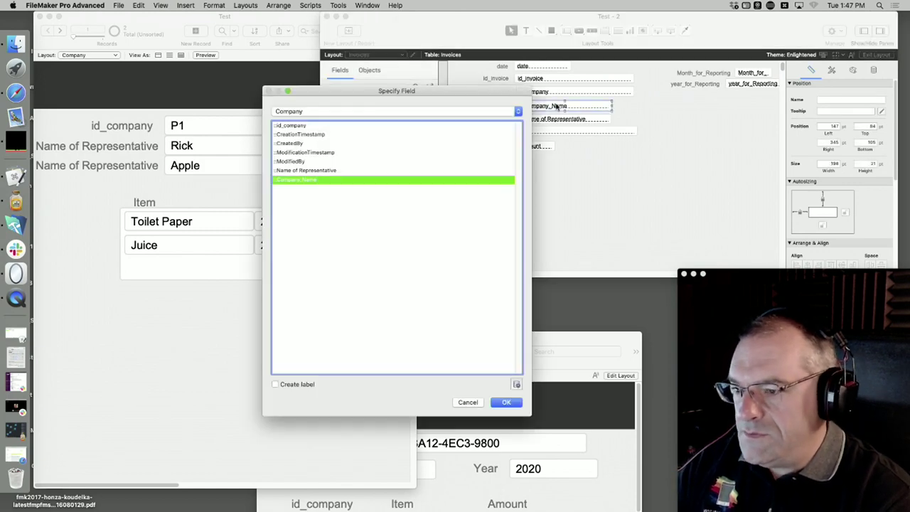
left_click(354, 111)
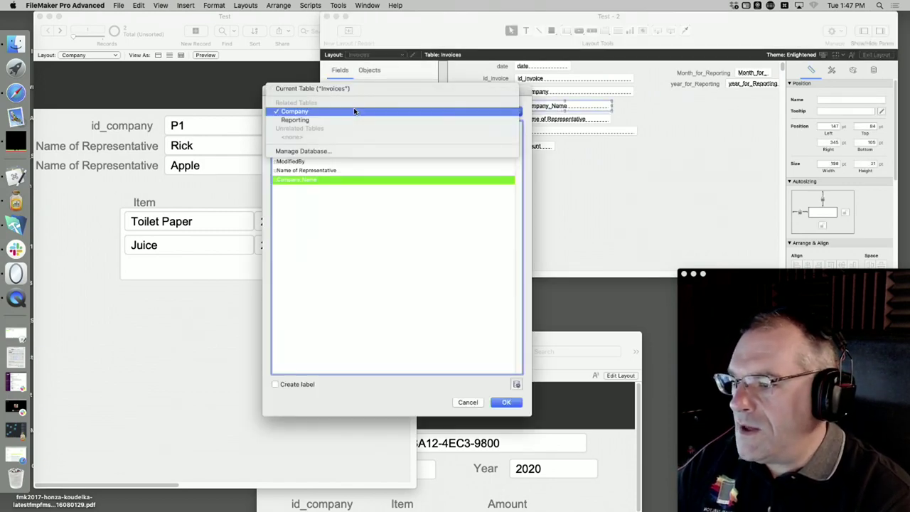
left_click(354, 111)
key("Return")
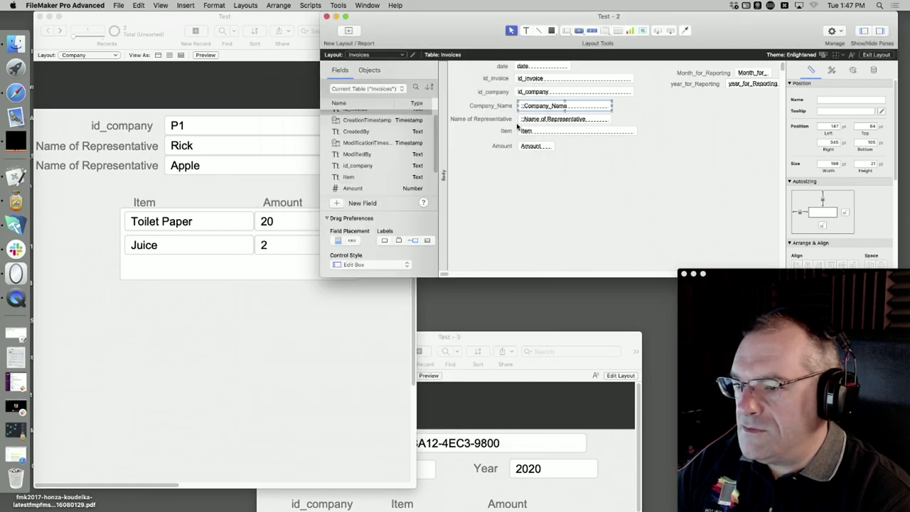
double_click(532, 120)
key("Return")
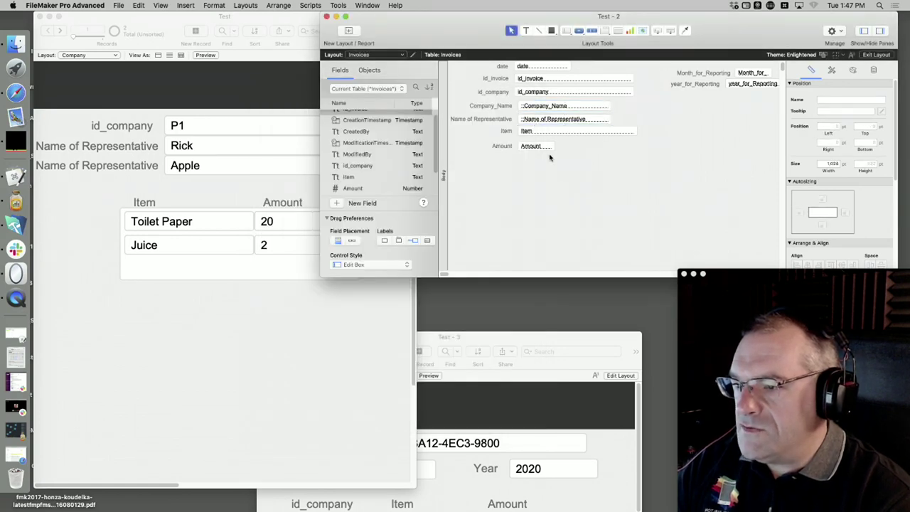
Open the database's relationships graph to examine the link between Company and Invoices
left_click(124, 5)
mouse_move(199, 91)
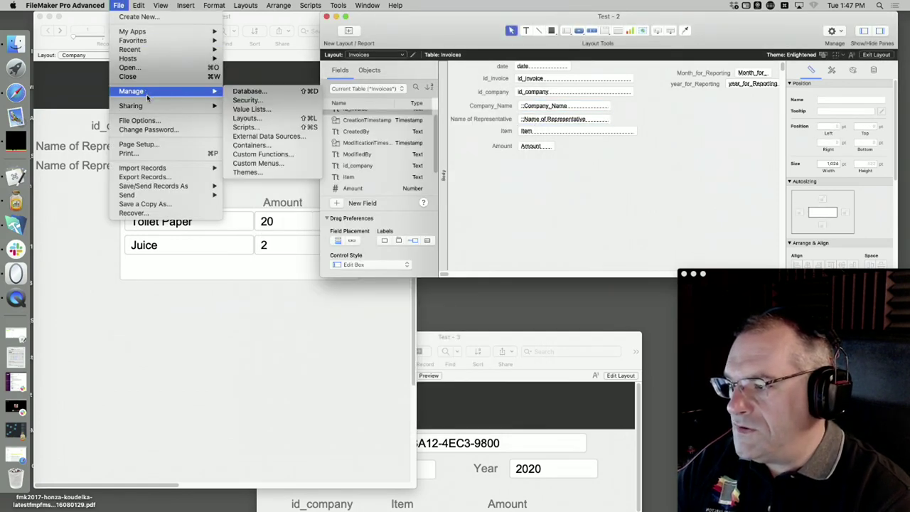
left_click(275, 94)
left_click(495, 33)
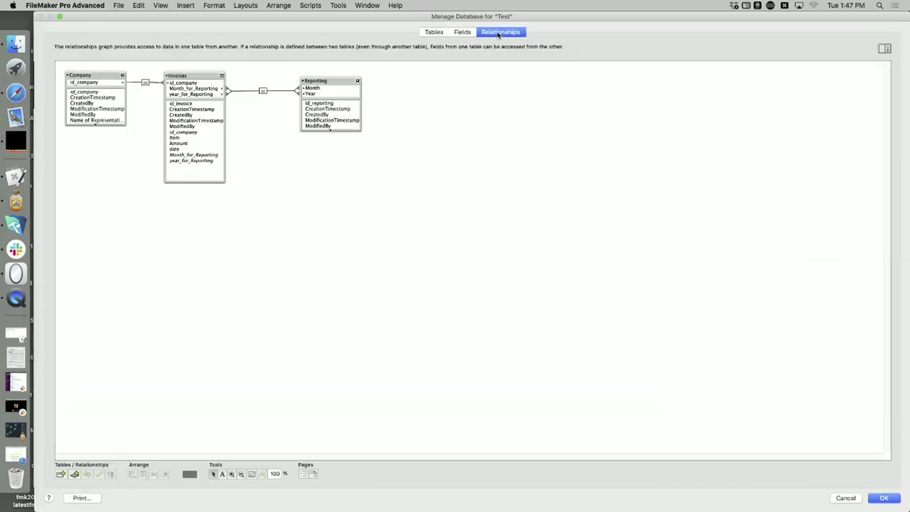
Inspect the matching fields of the Company–Invoices relationship and the id_company field definition in the Company table
double_click(146, 84)
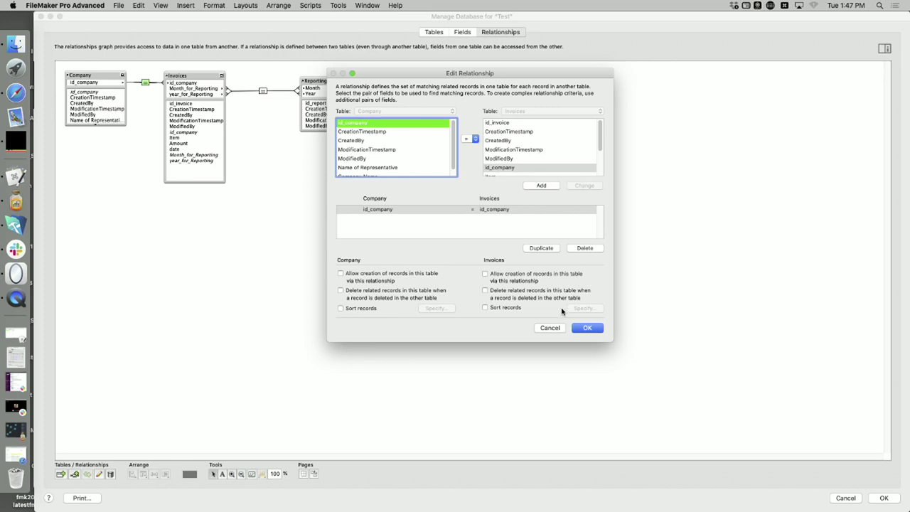
left_click(552, 327)
left_click(466, 34)
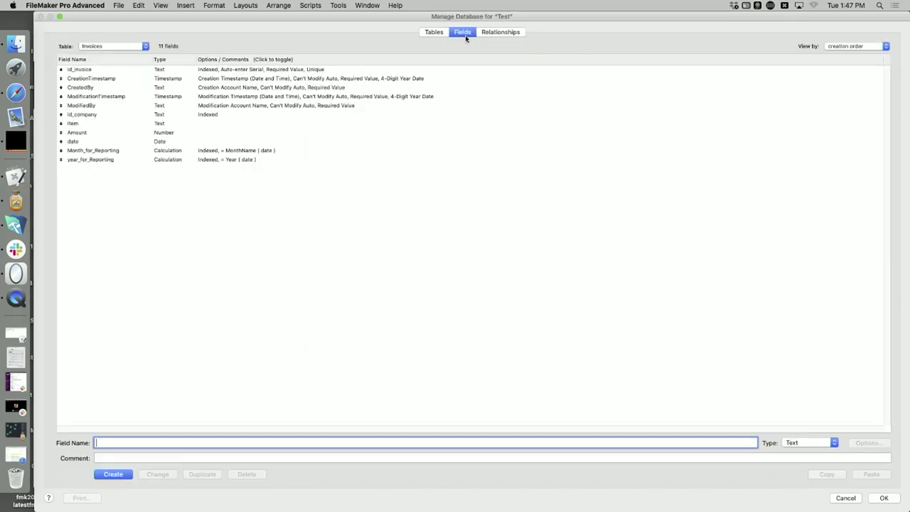
left_click(126, 47)
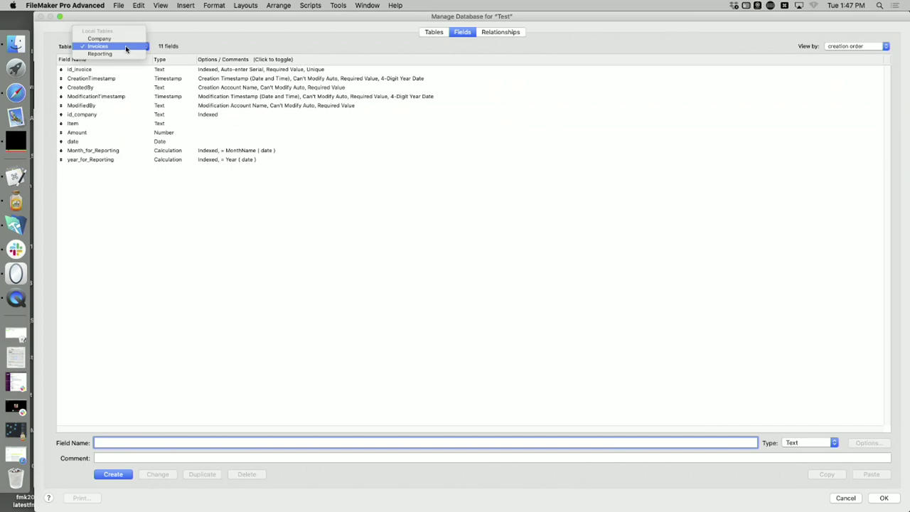
left_click(125, 37)
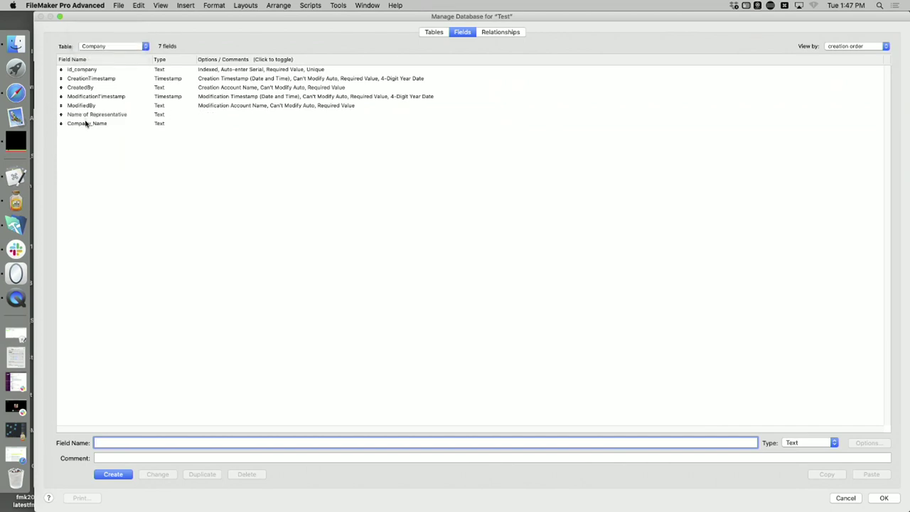
left_click(90, 71)
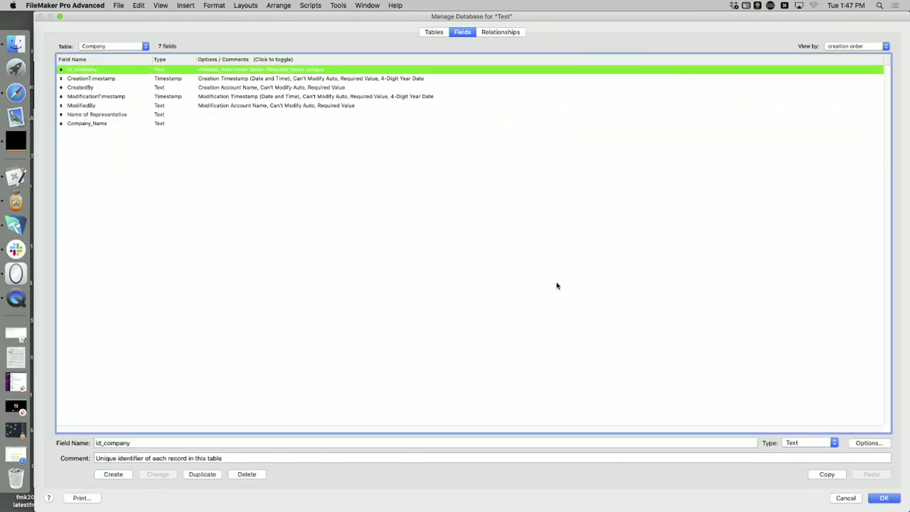
left_click(883, 497)
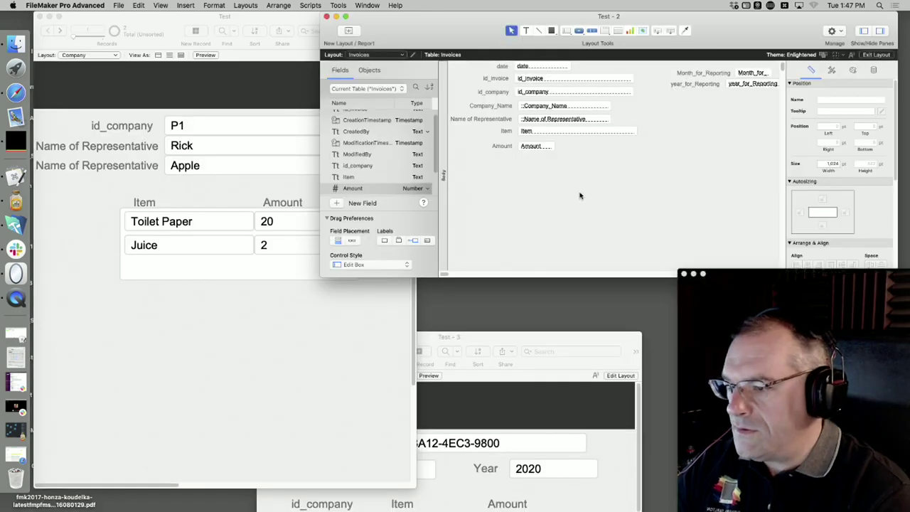
Set id_company to uppercase P1 on invoice INV3 in Browse mode, matching the company record, and commit the record
key("super+b")
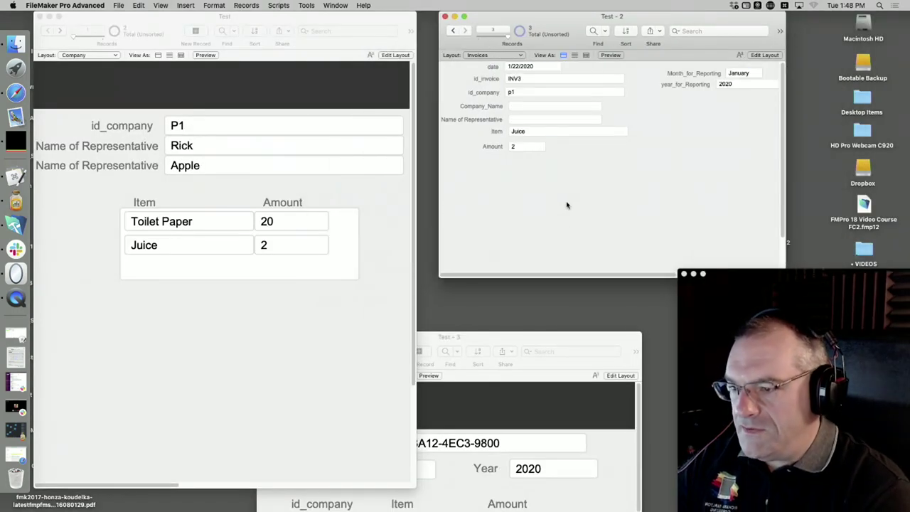
left_click(523, 93)
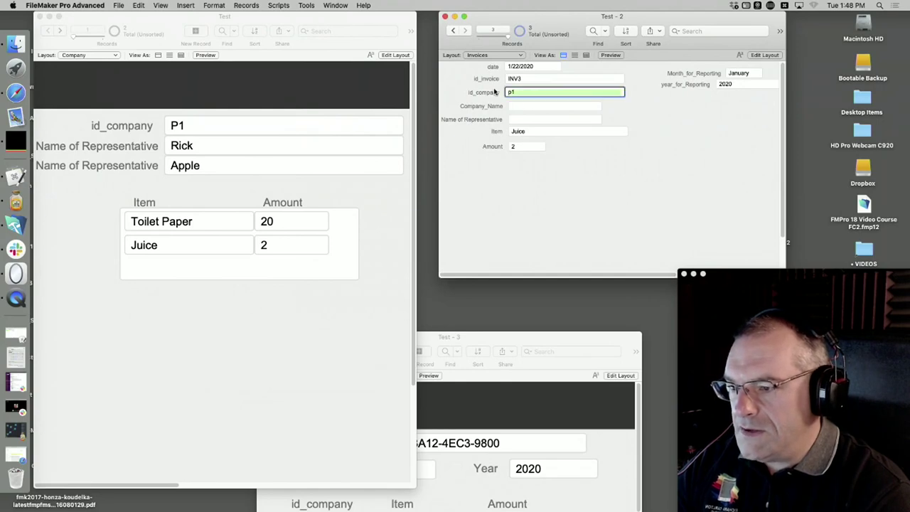
left_click(568, 161)
left_click(235, 197)
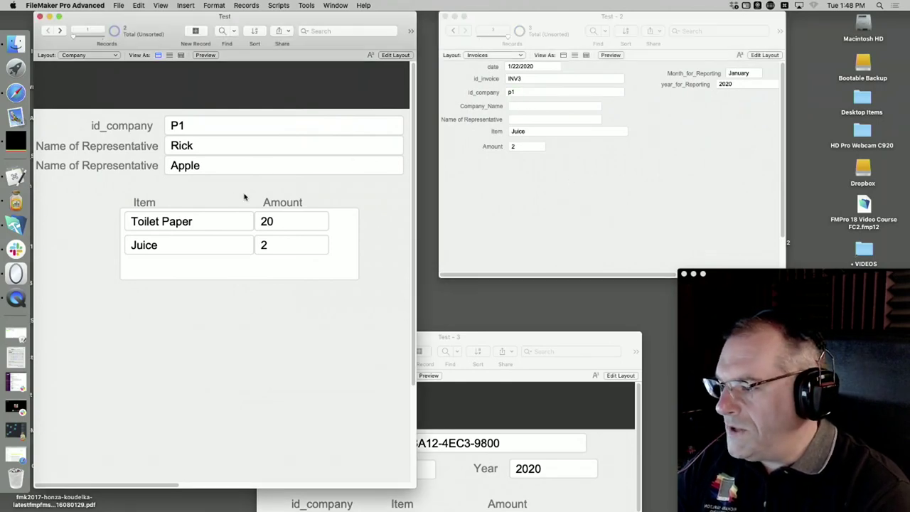
left_click(532, 97)
left_click(579, 93)
key("super+a")
type("P1")
left_click(551, 229)
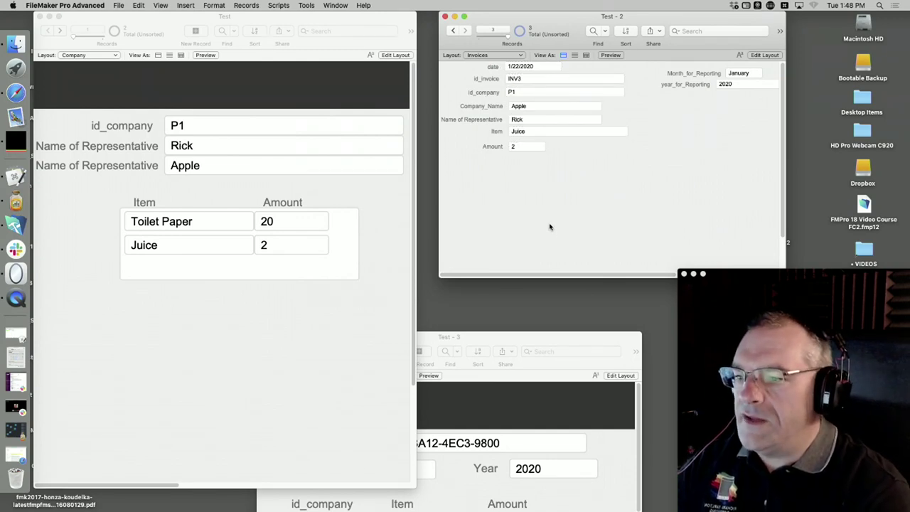
Test invoice INV3 with lowercase p1 as its id_company and restore the value to P1
left_click(519, 94)
type("p1")
left_click(513, 233)
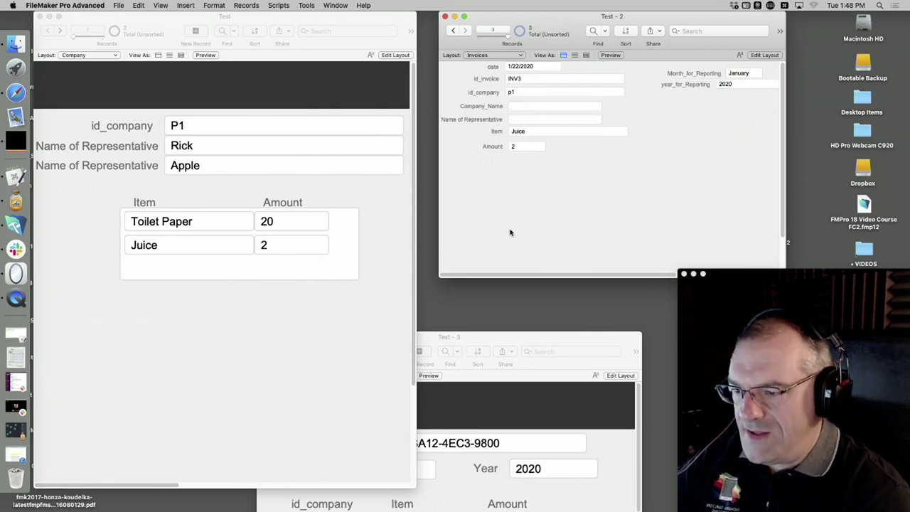
key("super+l")
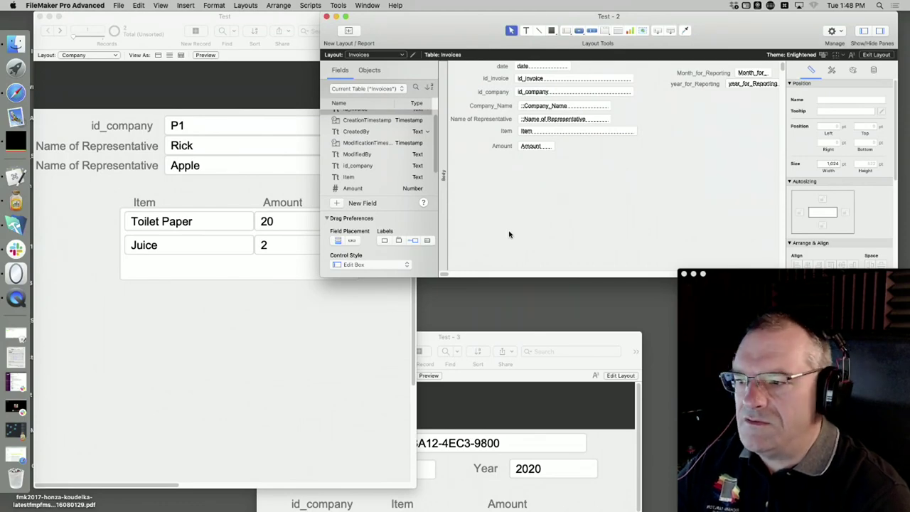
key("super+b")
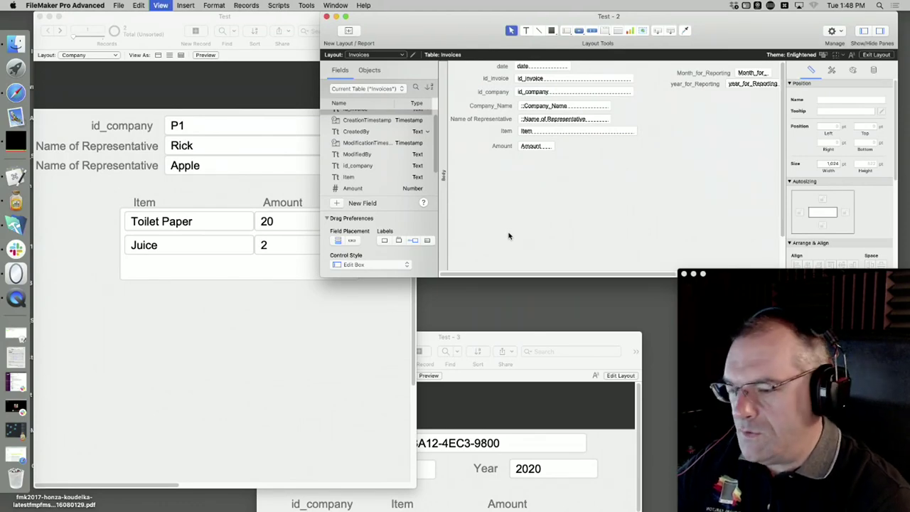
left_click(518, 93)
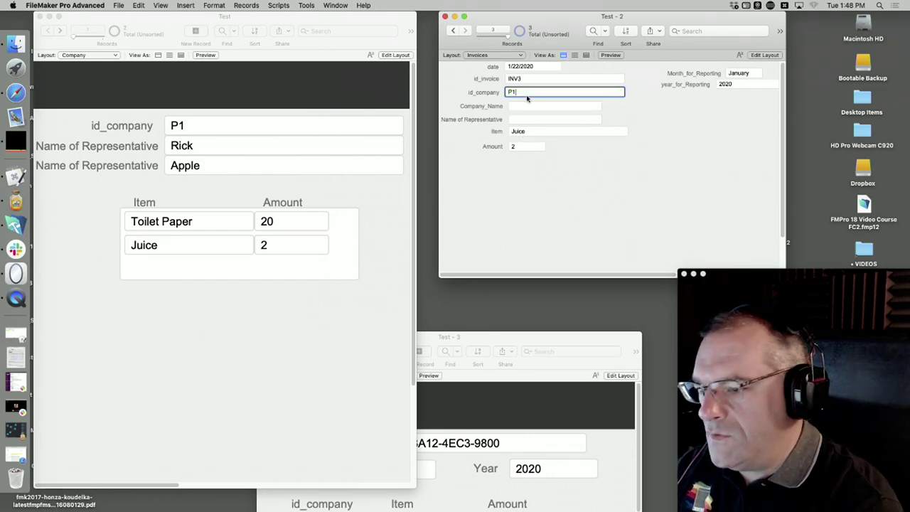
left_click(569, 190)
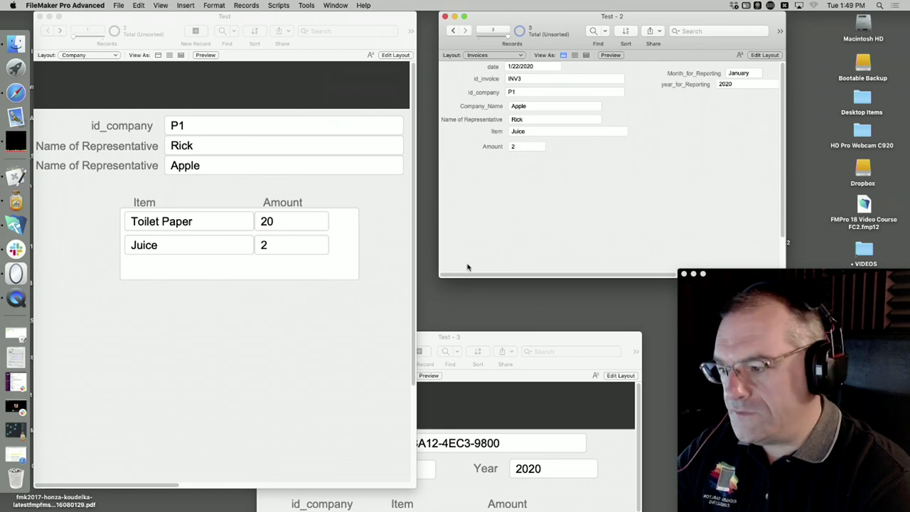
Replace the representative's name on company record P1 with a different first name and commit the record
left_click(202, 152)
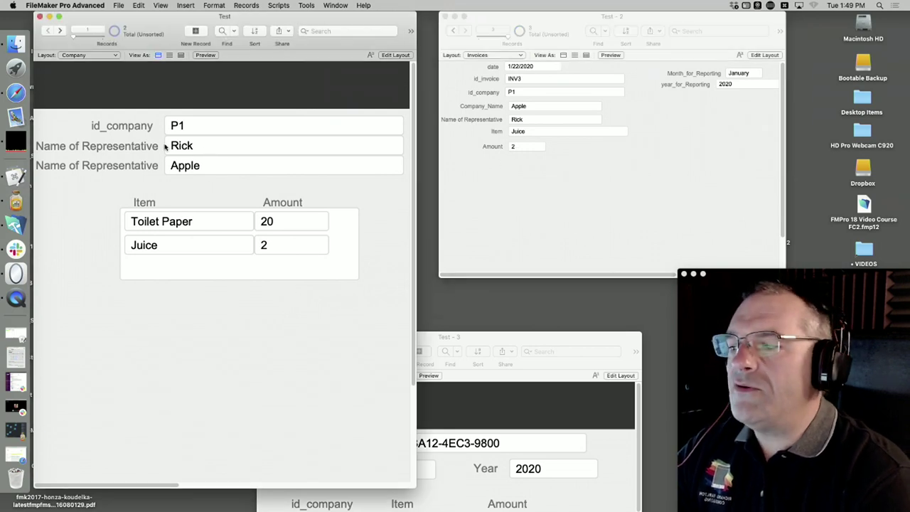
left_click(207, 153)
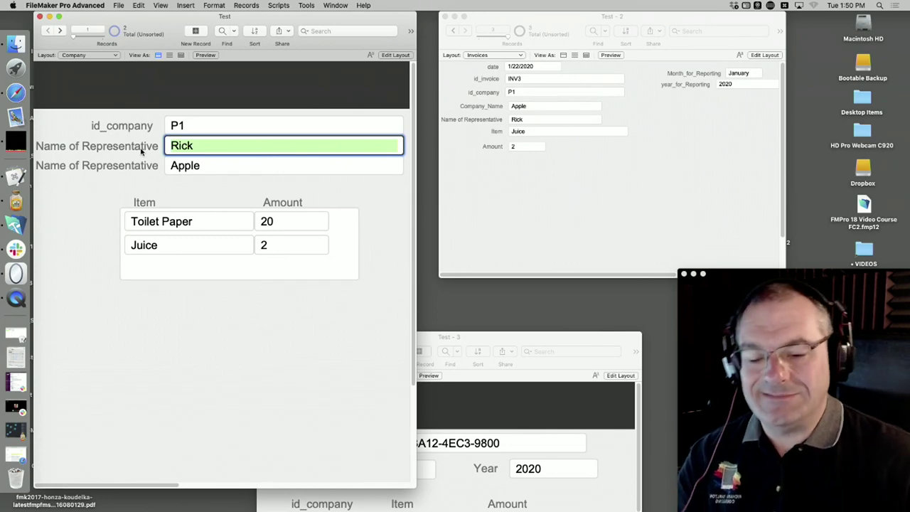
left_click(191, 146)
triple_click(190, 146)
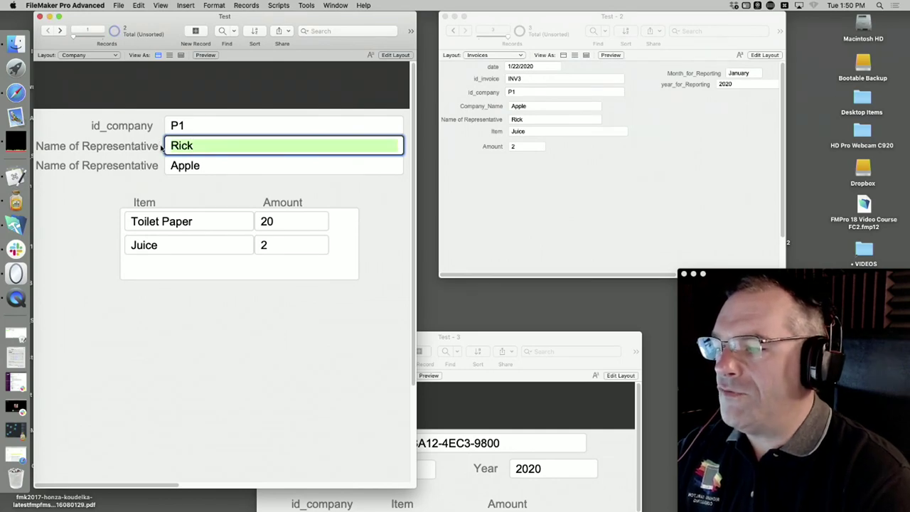
triple_click(208, 169)
left_click(200, 149)
triple_click(191, 146)
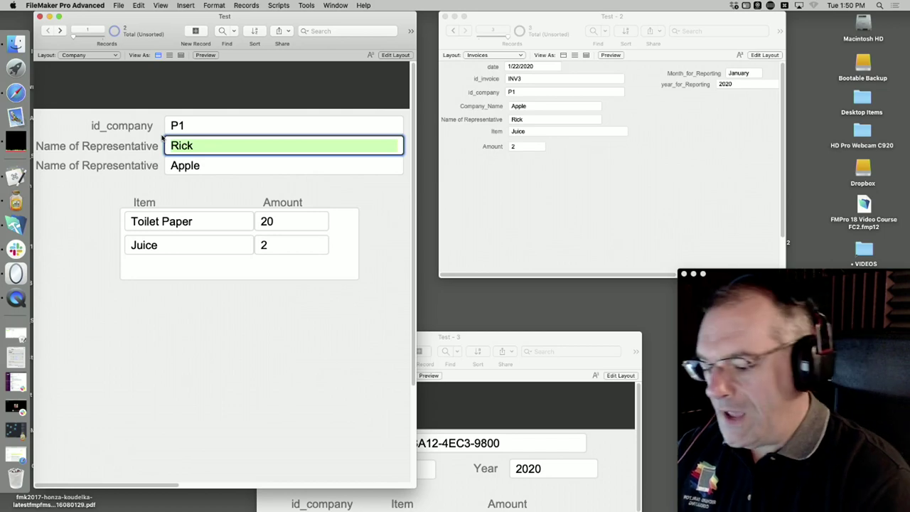
type("Fred")
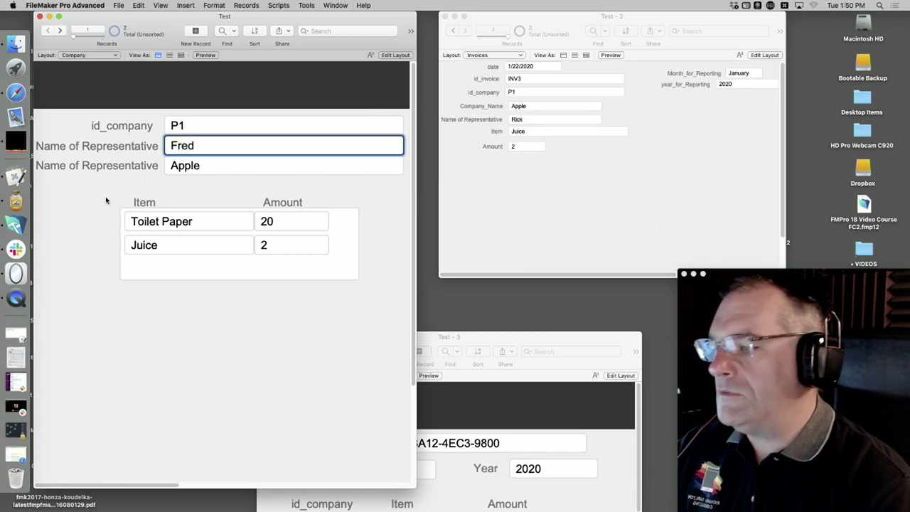
left_click(85, 210)
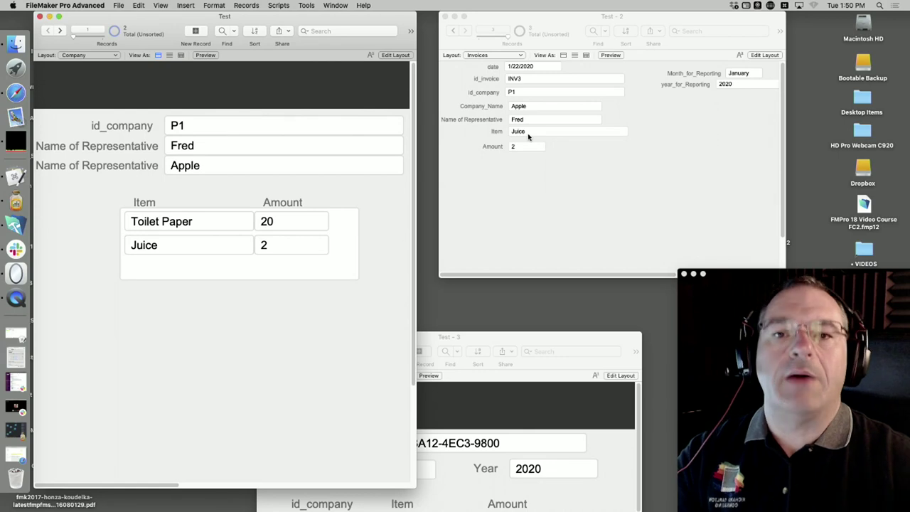
Move the Item and Amount fields with their labels down on the Invoices layout, leaving a gap below Name of Representative
key("super+l")
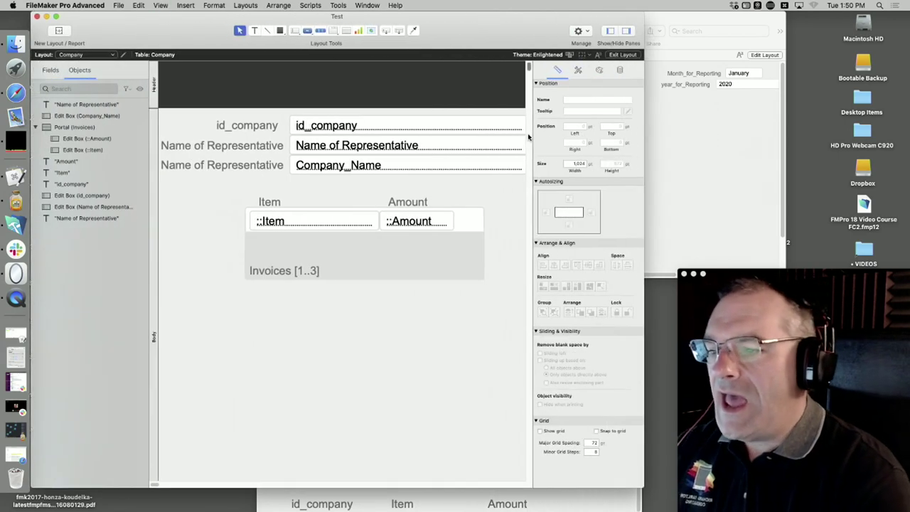
left_click(625, 175)
key("super+l")
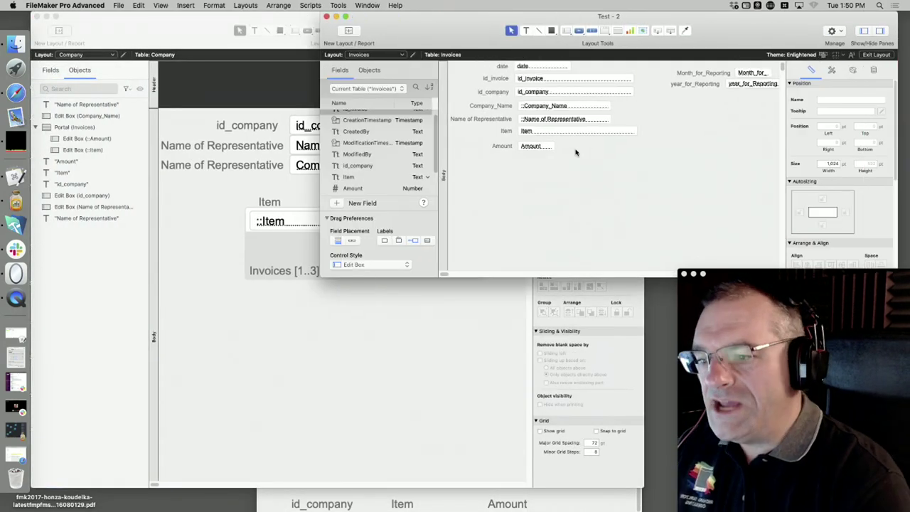
left_click_drag(673, 177, 464, 123)
left_click_drag(542, 139, 547, 202)
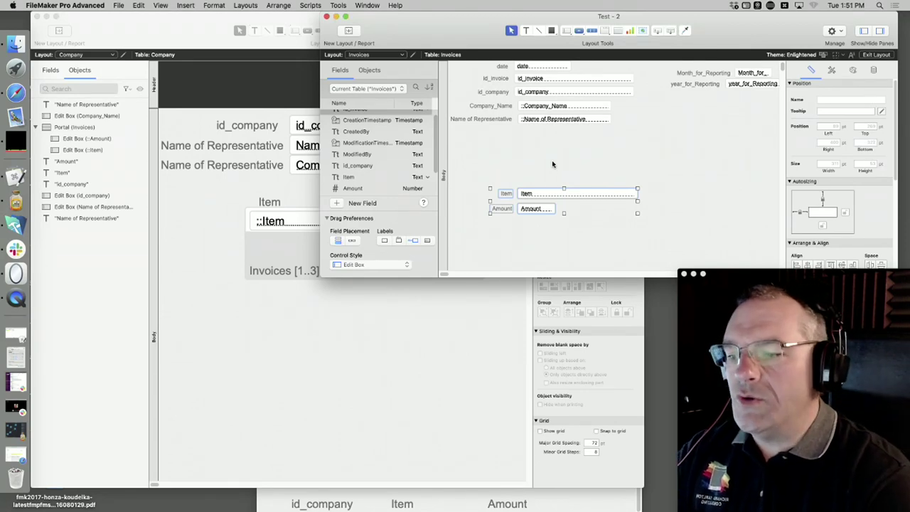
left_click(558, 167)
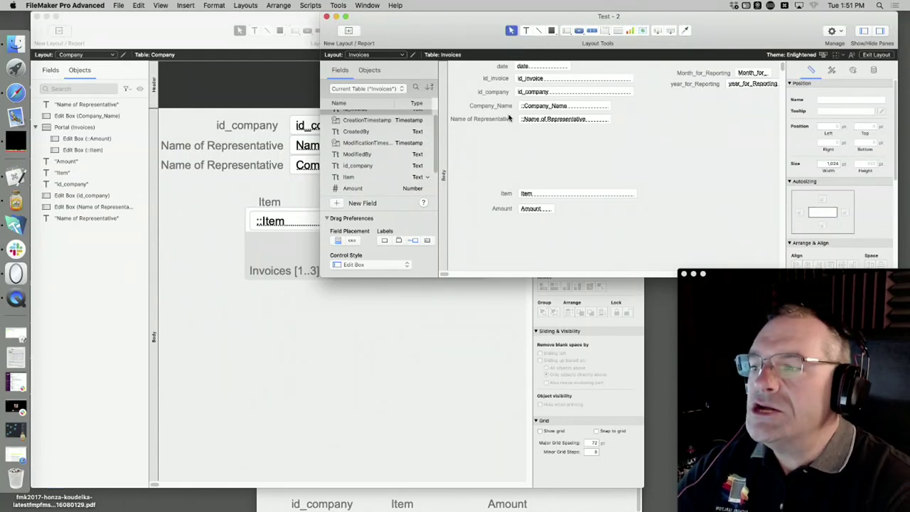
Create two text fields called Name and Company in the Invoices table
key("super+shift+d")
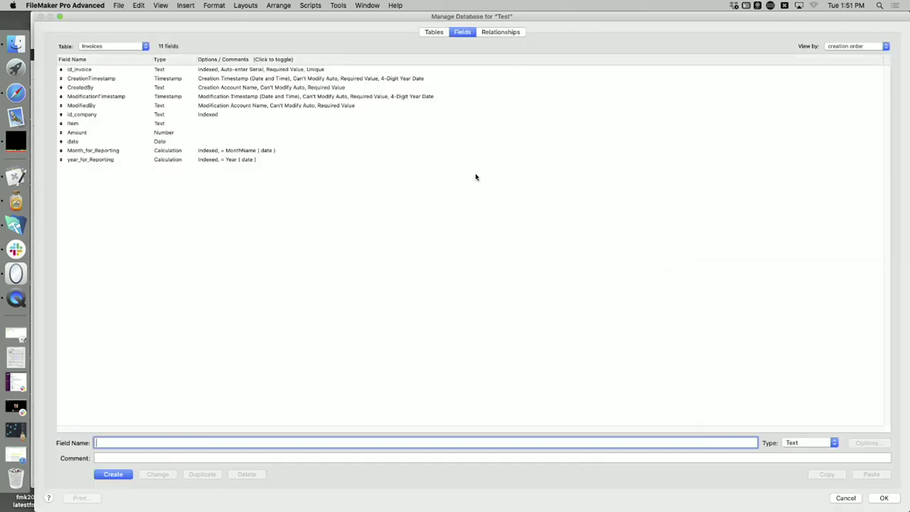
type("Name")
left_click(104, 474)
type("Company")
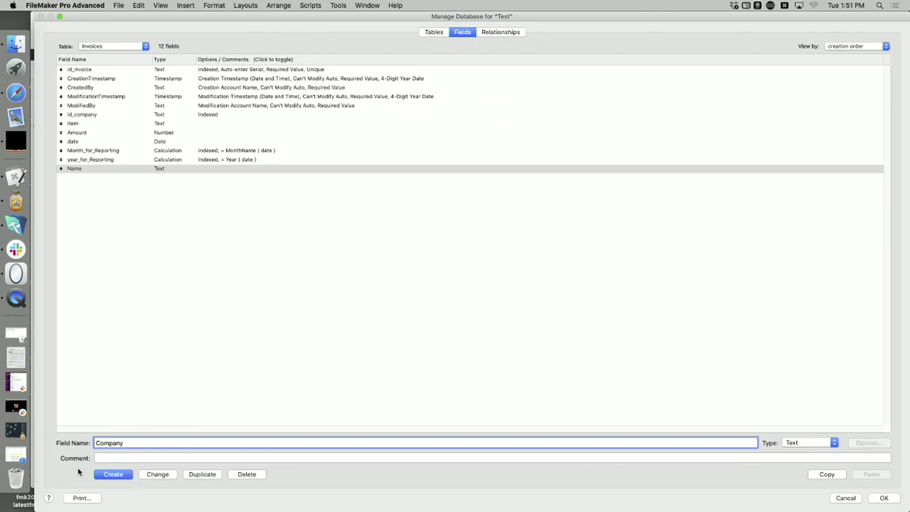
left_click(105, 475)
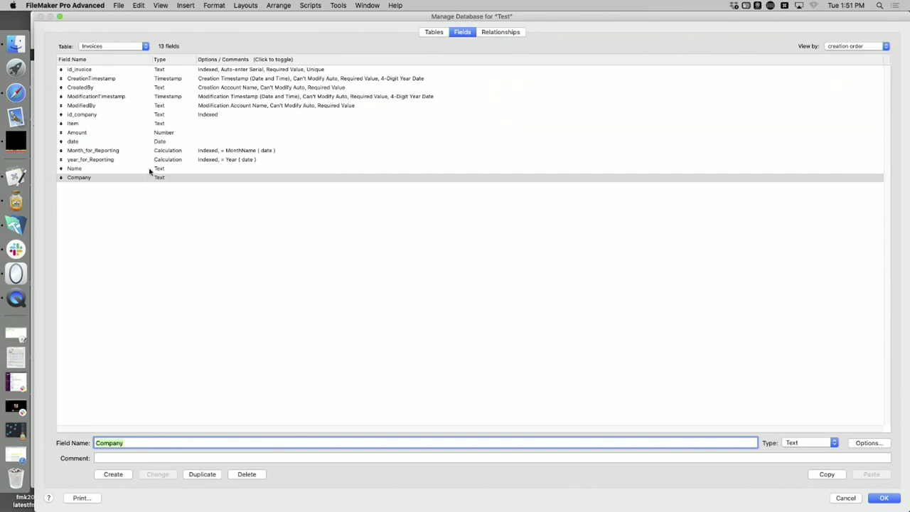
Make the Invoices table's Name field a looked-up value, starting from Invoices and copying Name of Representative from the related Company table
left_click(150, 171)
left_click(861, 442)
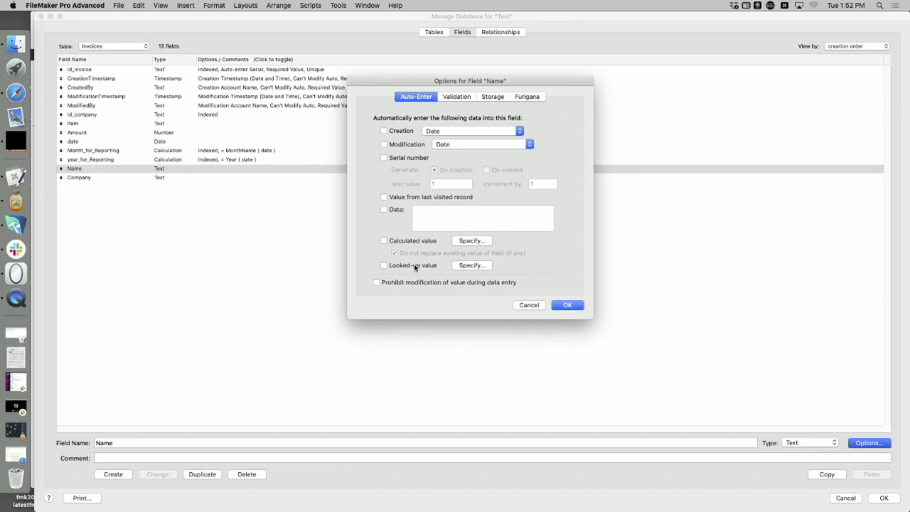
key("super+shift+m")
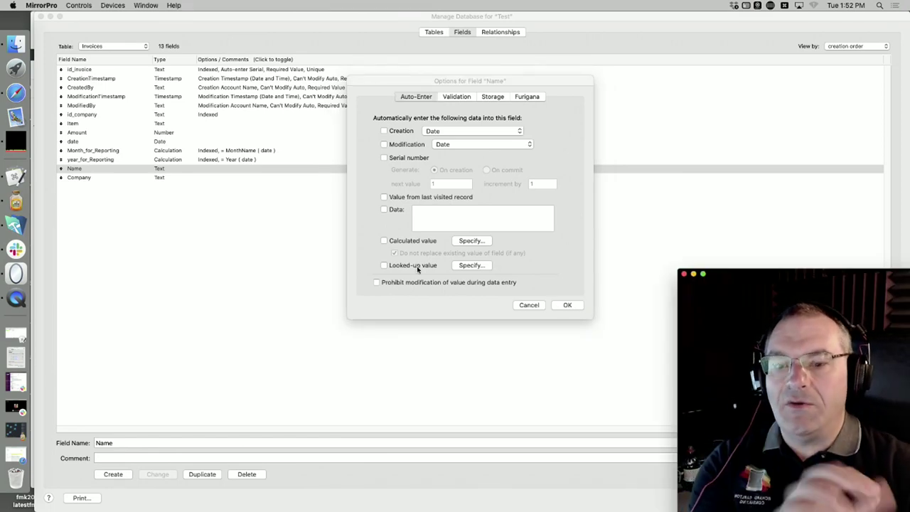
left_click(417, 268)
left_click(417, 268)
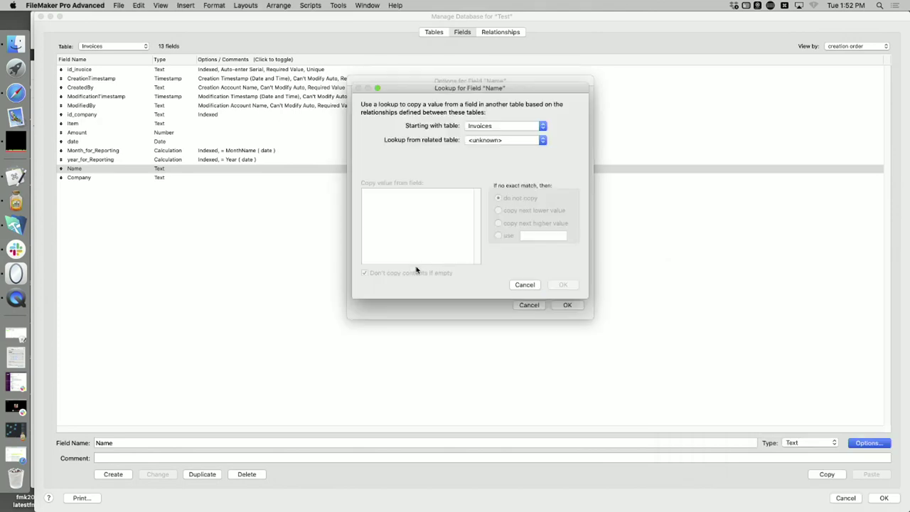
left_click_drag(508, 95, 629, 92)
left_click(622, 127)
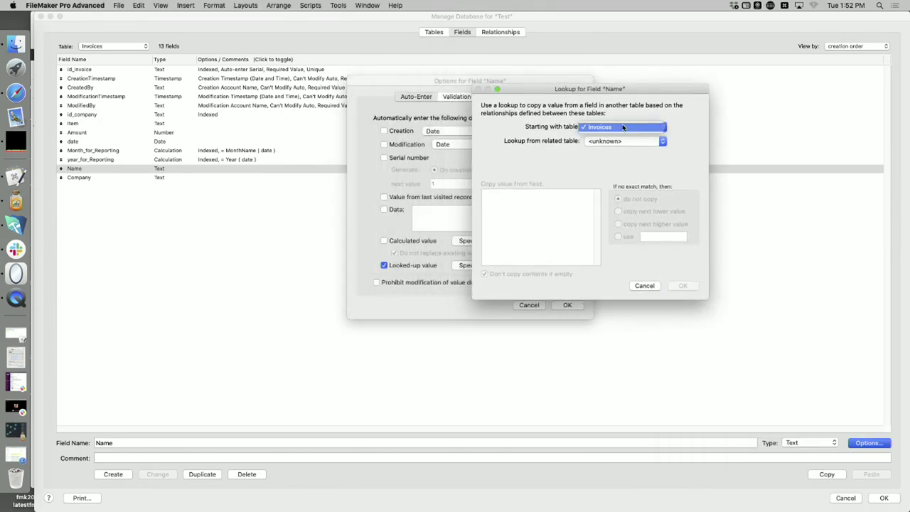
left_click(623, 127)
left_click(623, 141)
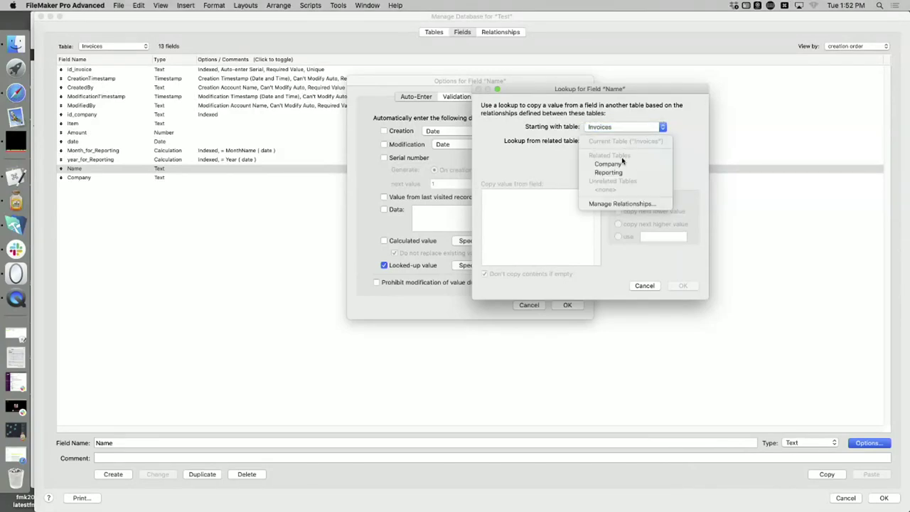
left_click(622, 165)
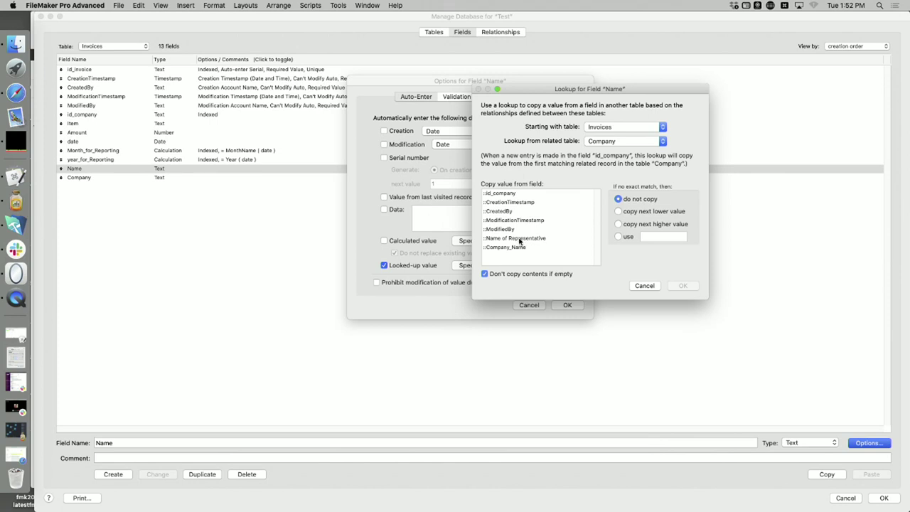
left_click(519, 239)
left_click(679, 285)
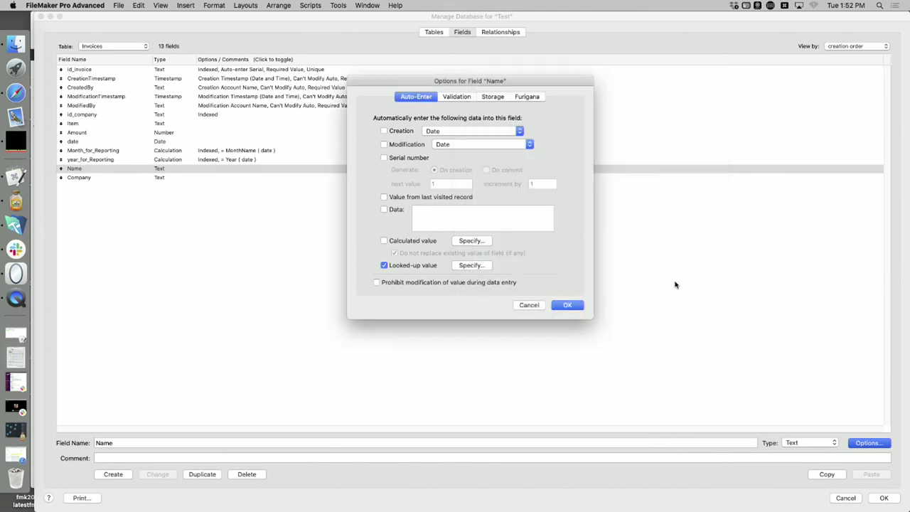
Make the Invoices table's Company field a looked-up value, starting from Invoices and copying Company_Name from the related Company table, then save the database changes
left_click(568, 305)
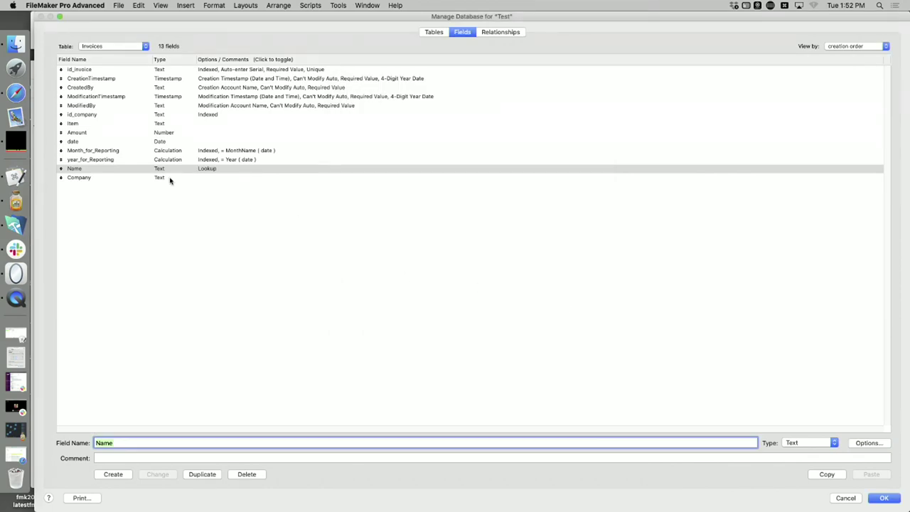
left_click(170, 179)
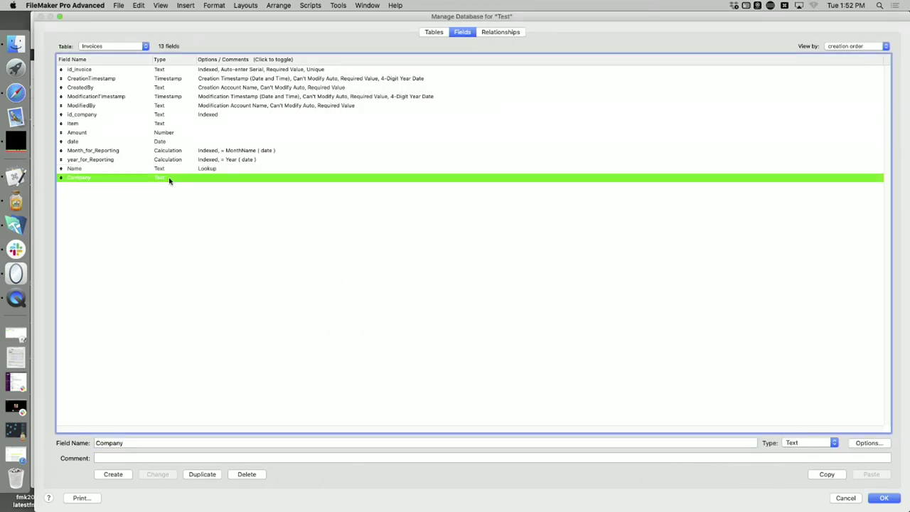
left_click(863, 445)
left_click(425, 267)
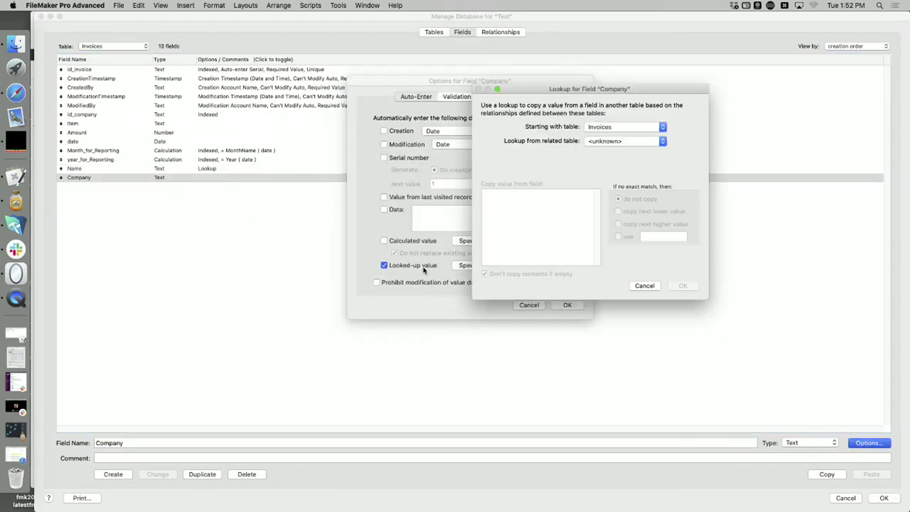
left_click(605, 128)
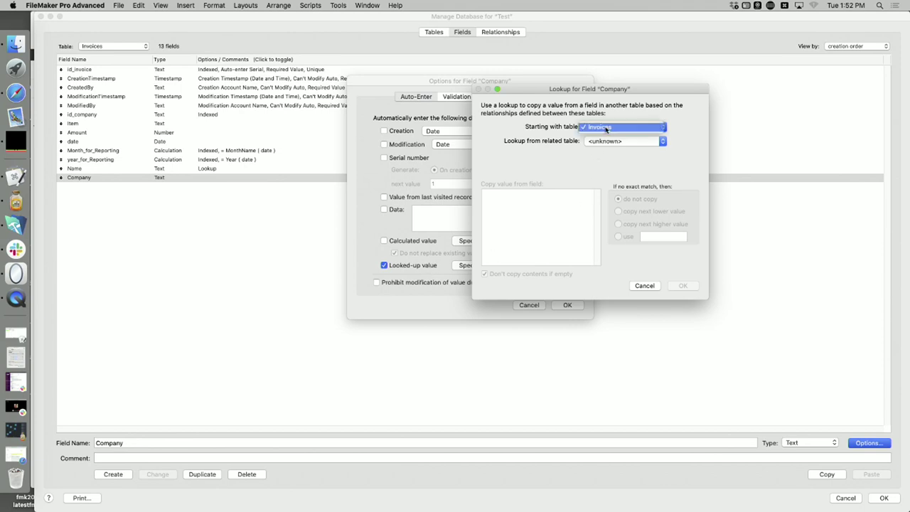
left_click(606, 128)
left_click(607, 142)
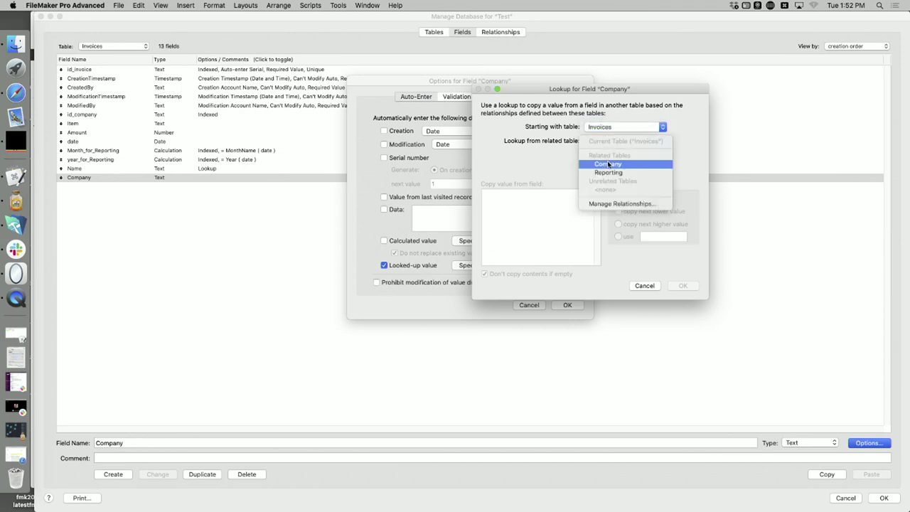
left_click(609, 164)
left_click(500, 248)
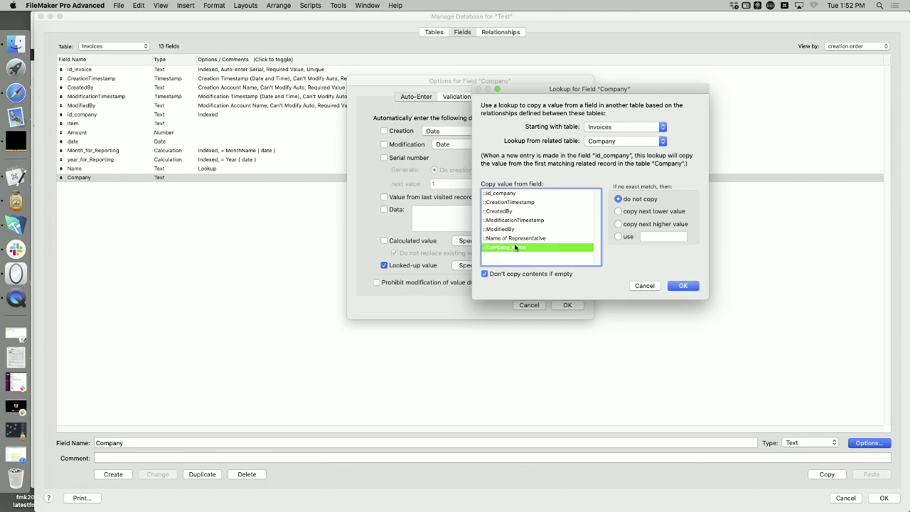
left_click(683, 287)
left_click(567, 305)
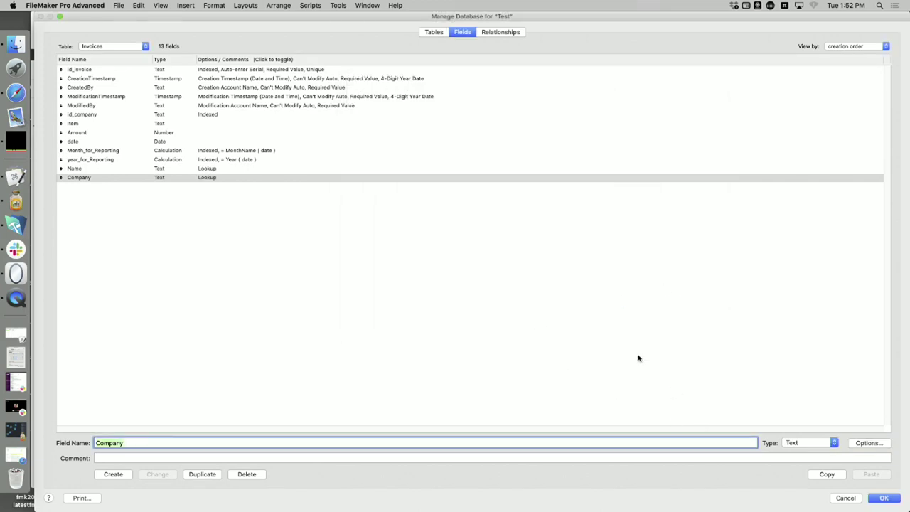
left_click(883, 497)
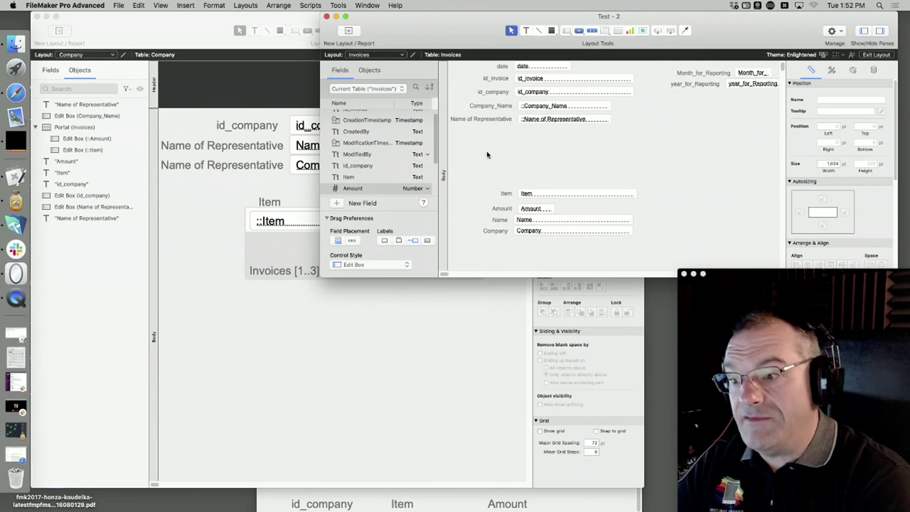
Place the Name and Company fields beside the related Company_Name and Name of Representative fields on the Invoices layout, and delete their labels
left_click(543, 220)
left_click(501, 221, "shift")
left_click(496, 231, "shift")
left_click(522, 231, "shift")
left_click_drag(535, 222, 663, 106)
left_click(577, 137)
left_click_drag(610, 157, 700, 120)
left_click_drag(555, 134, 510, 163)
key("BackSpace")
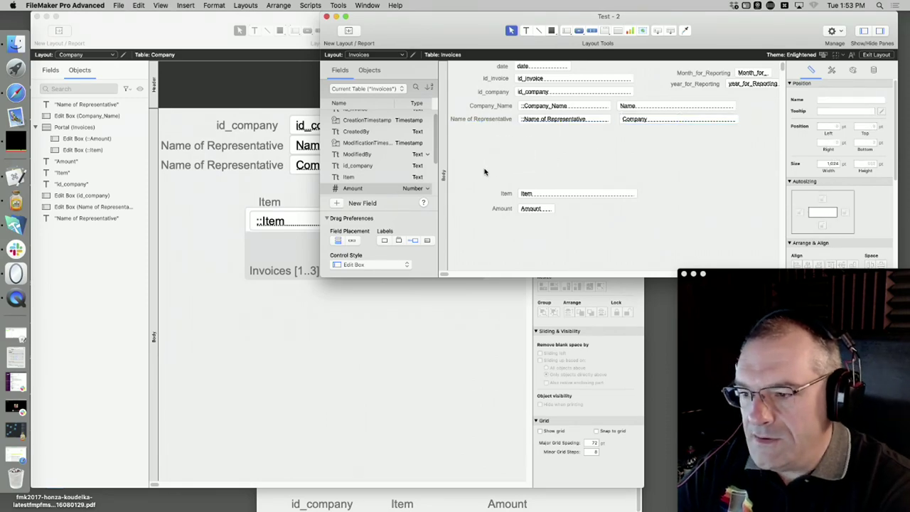
key("super+b")
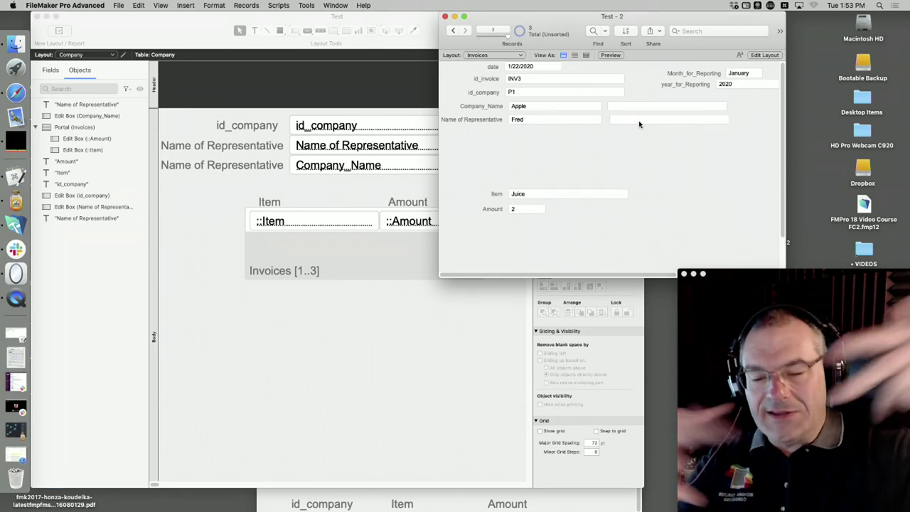
Clear the id_company value on invoice INV3 and commit the record
left_click(534, 94)
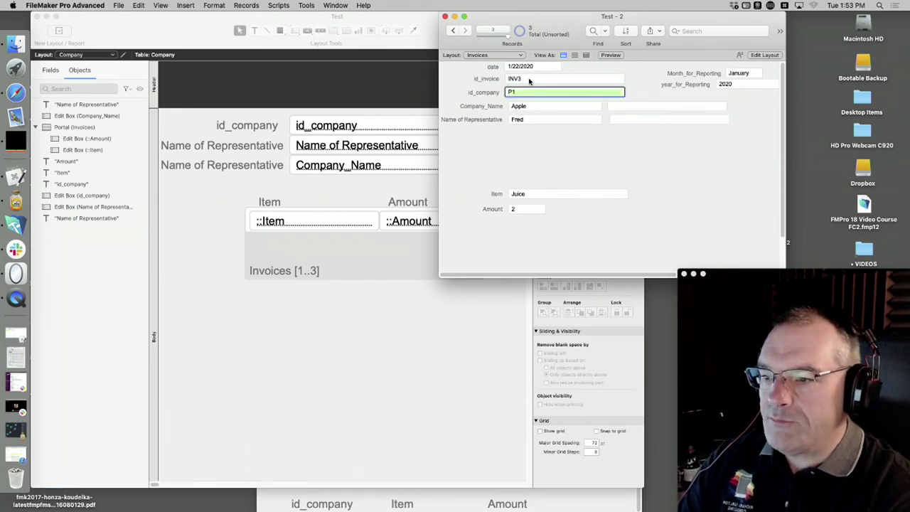
key("BackSpace")
key("BackSpace")
left_click(524, 142)
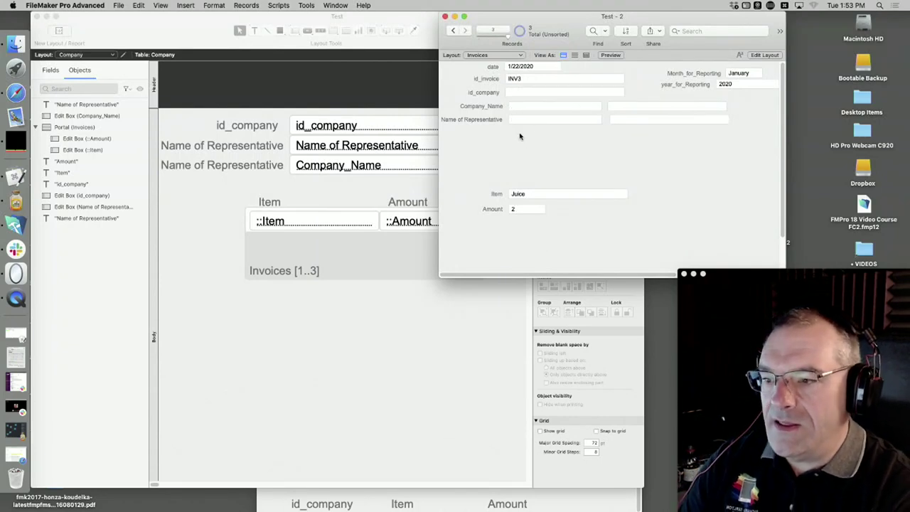
Return the Company layout window to Browse mode, then enter P1 as id_company on invoice INV3 and commit the record
left_click(520, 94)
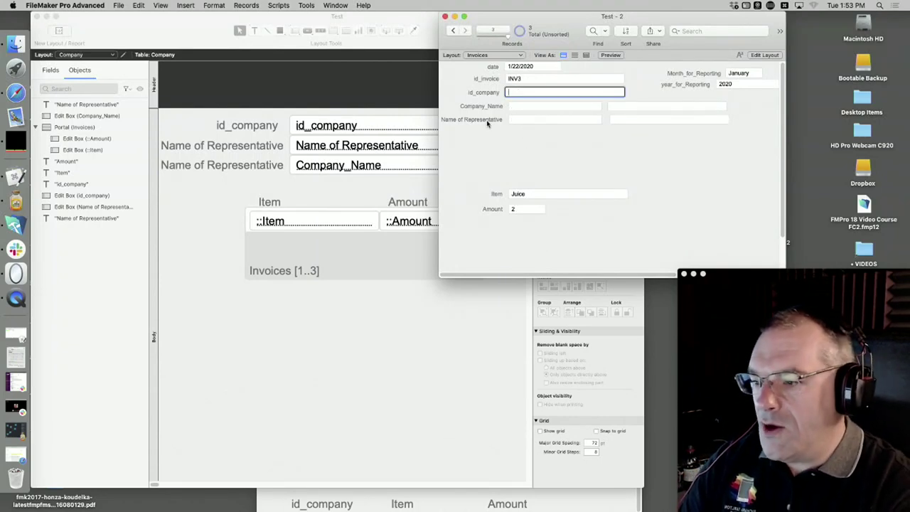
left_click(334, 181)
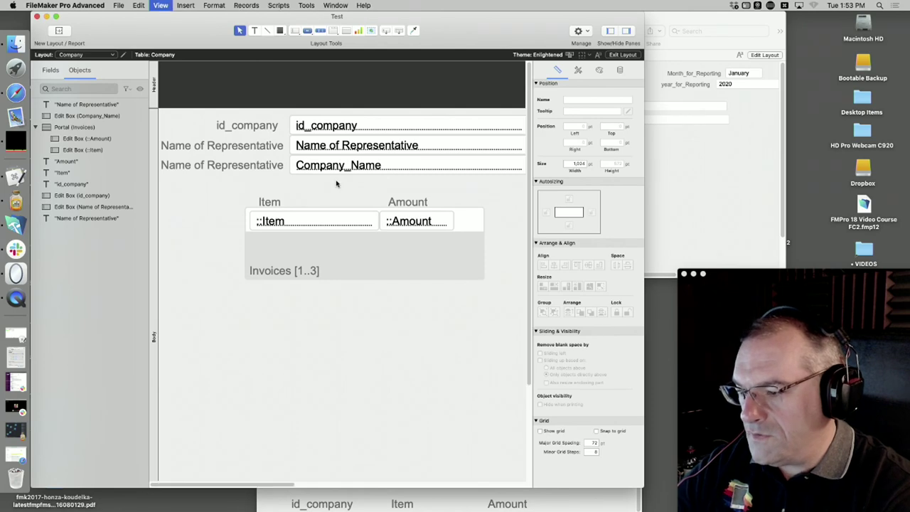
key("super+b")
left_click(520, 91)
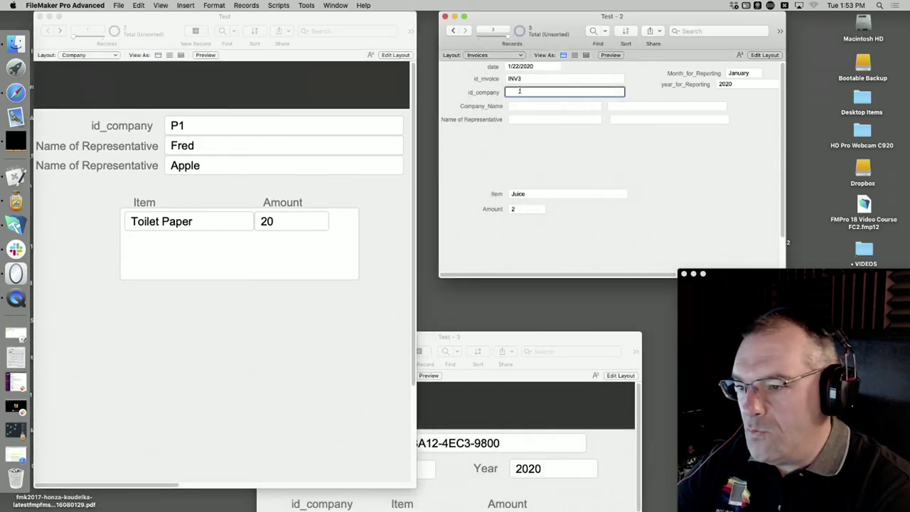
type("P1")
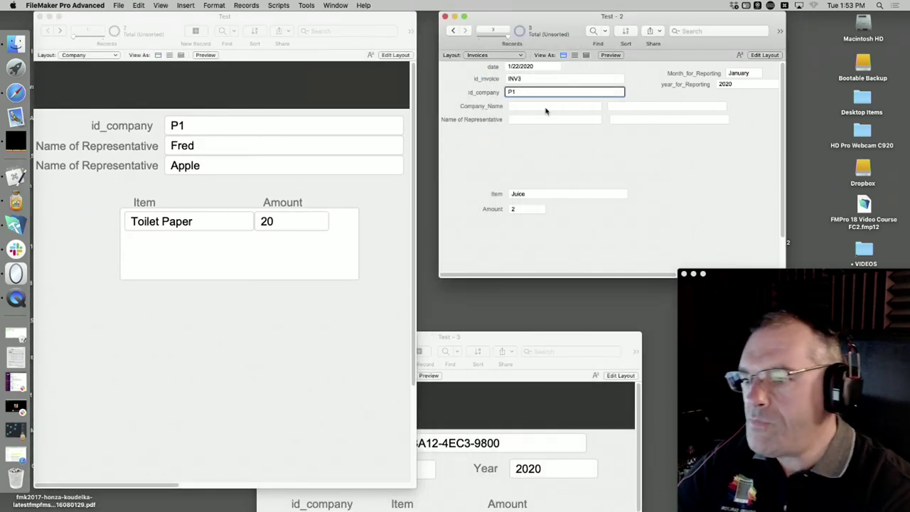
left_click(578, 169)
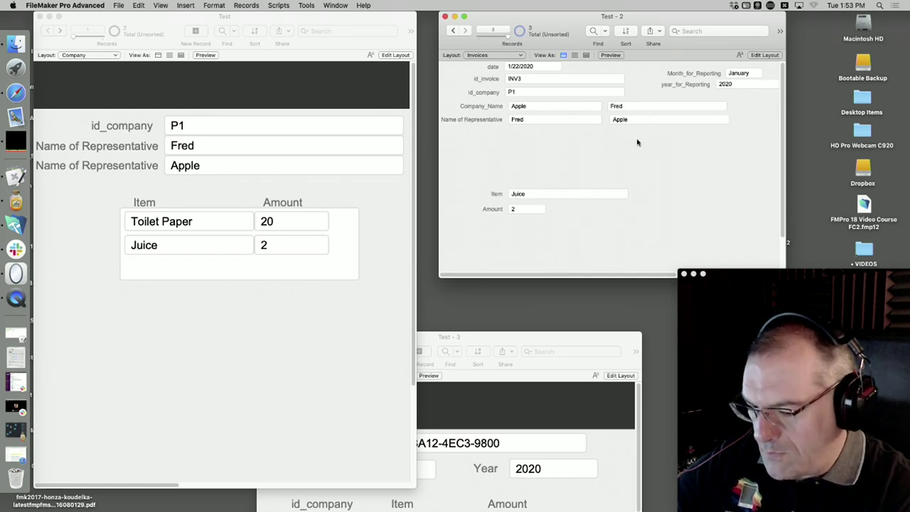
Swap the looked-up fields on the Invoices layout so Company sits beside Company_Name and Name beside Name of Representative
key("super+l")
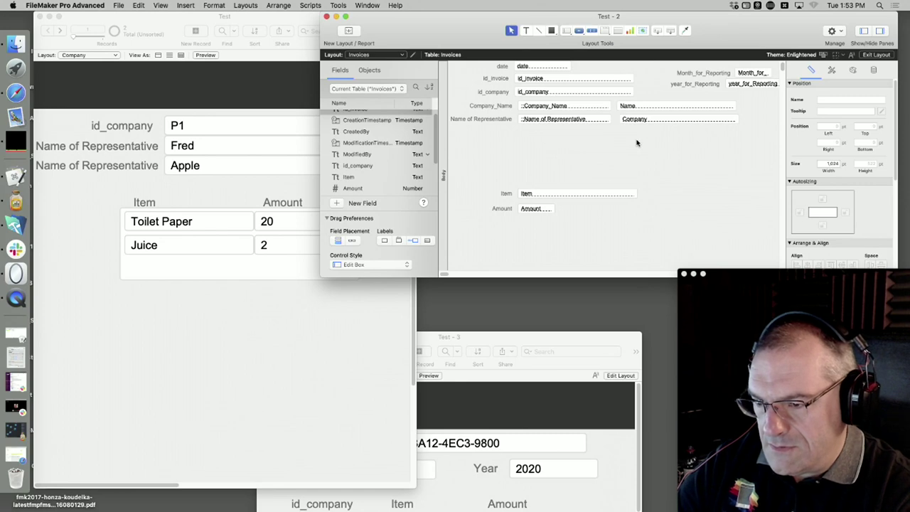
mouse_move(644, 106)
left_mouse_down()
mouse_move(649, 140)
mouse_move(647, 108)
mouse_move(647, 122)
left_mouse_up()
left_click(647, 120, "shift")
left_click(651, 163)
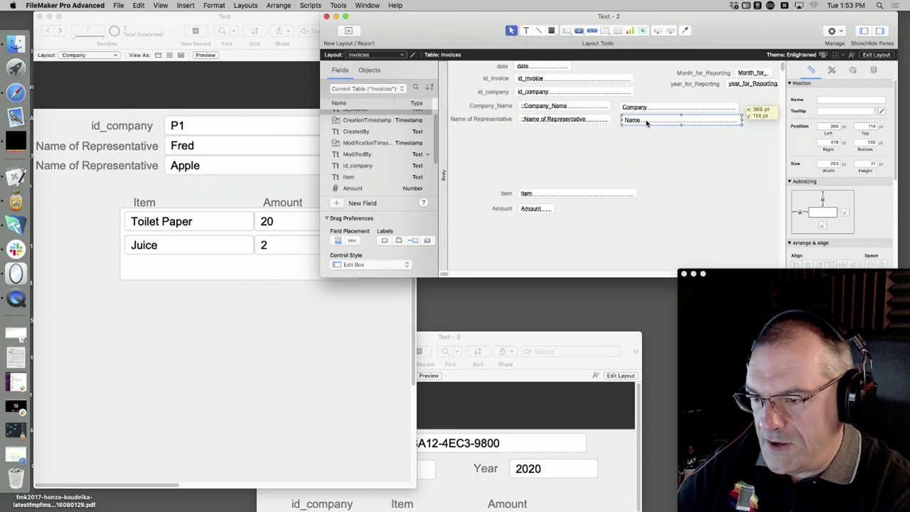
key("super+b")
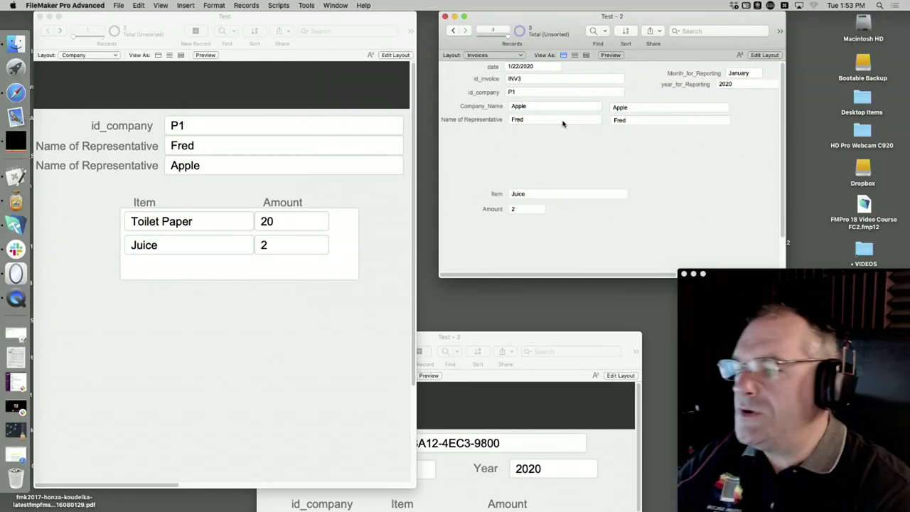
Replace the representative's name on company record P1 with another first name and commit the record
left_click(135, 145)
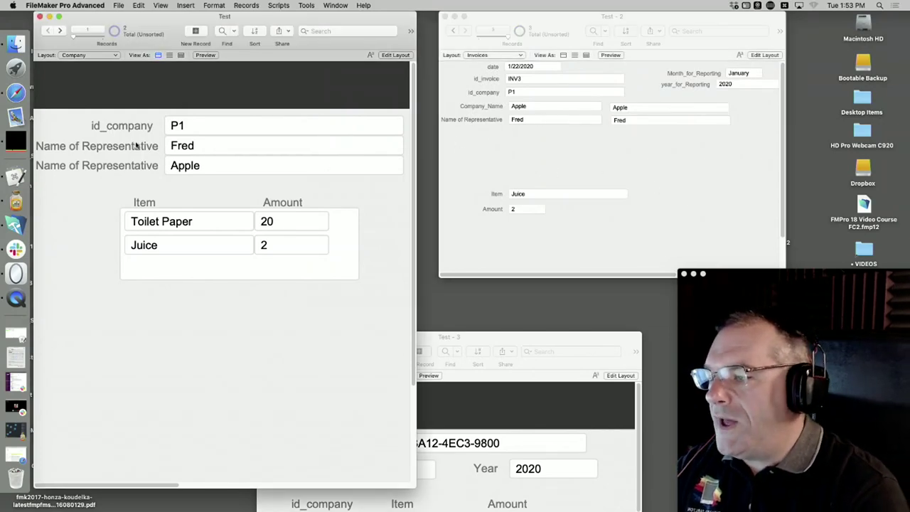
left_click(169, 146)
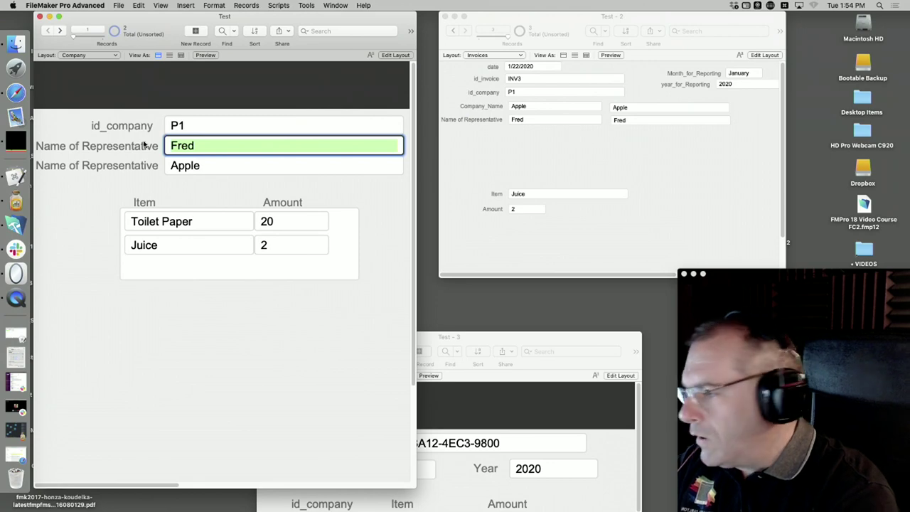
type("El")
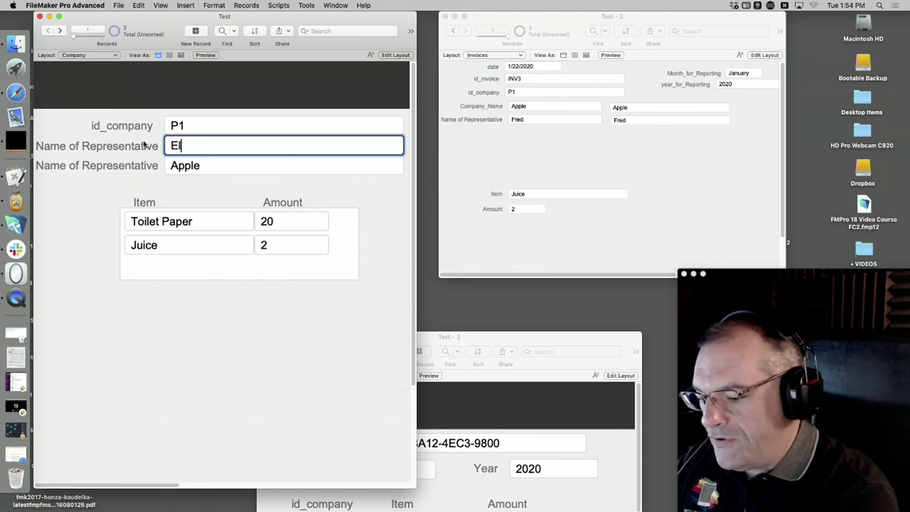
type("zo")
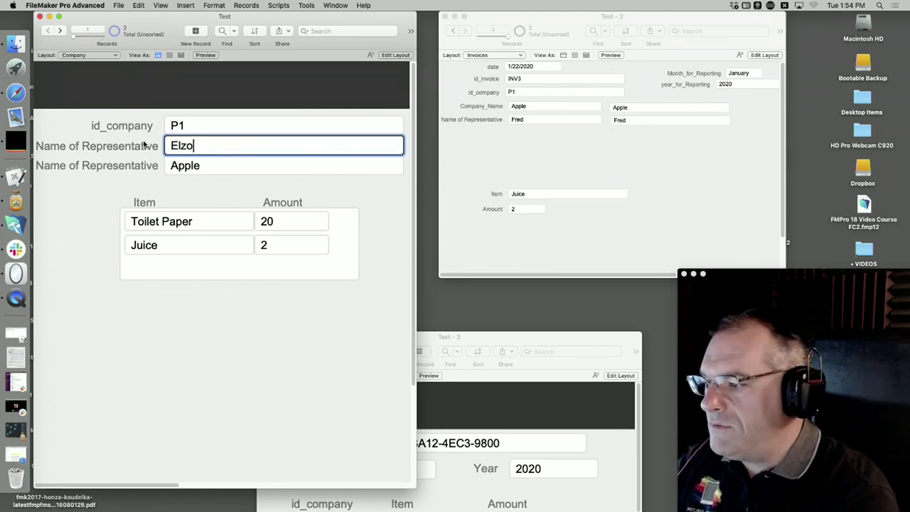
left_click(389, 201)
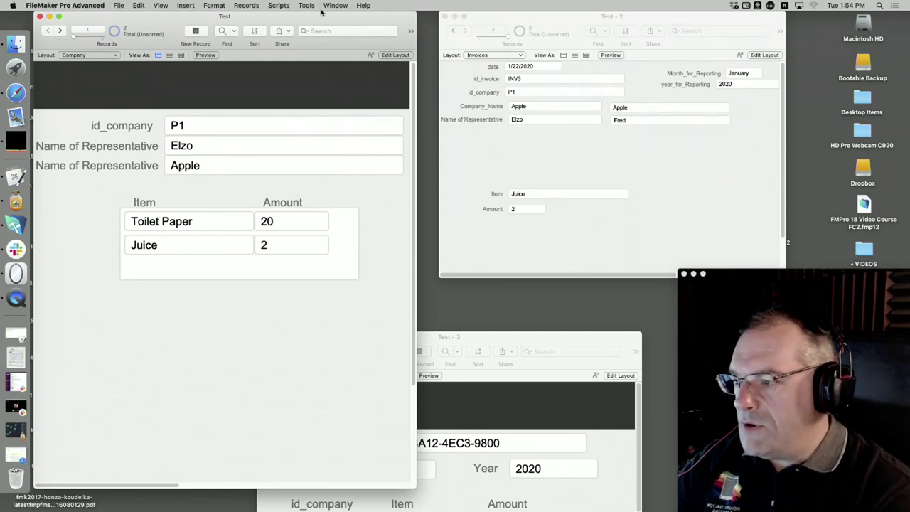
Find the invoices whose looked-up Company field contains "apple"
left_click(242, 6)
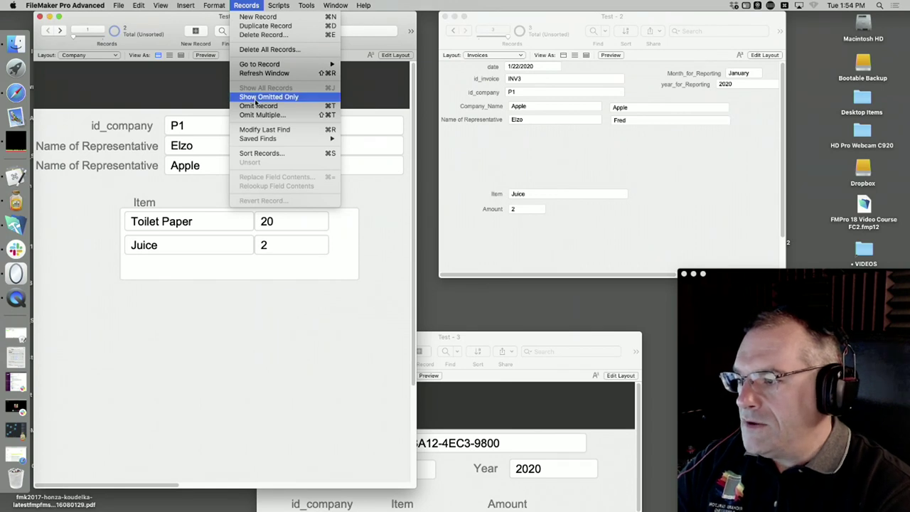
left_click(476, 114)
left_click(639, 114)
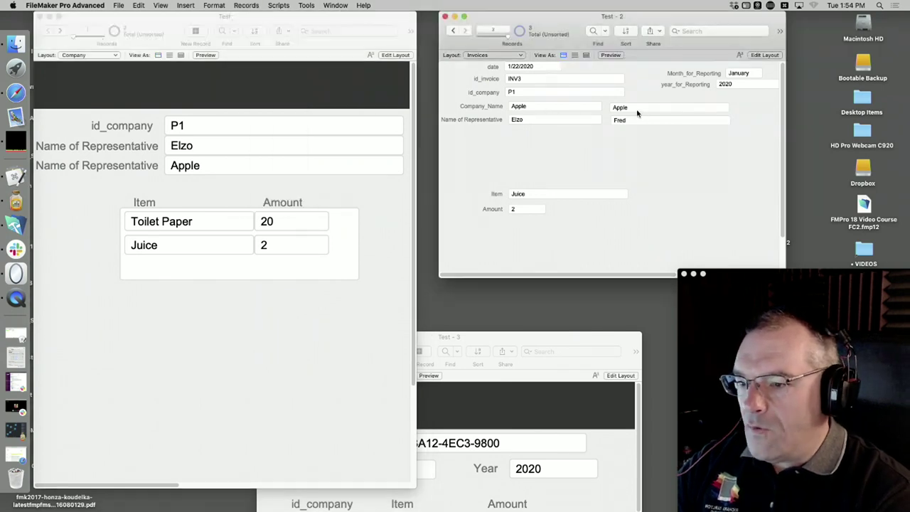
left_click(628, 112)
key("super+f")
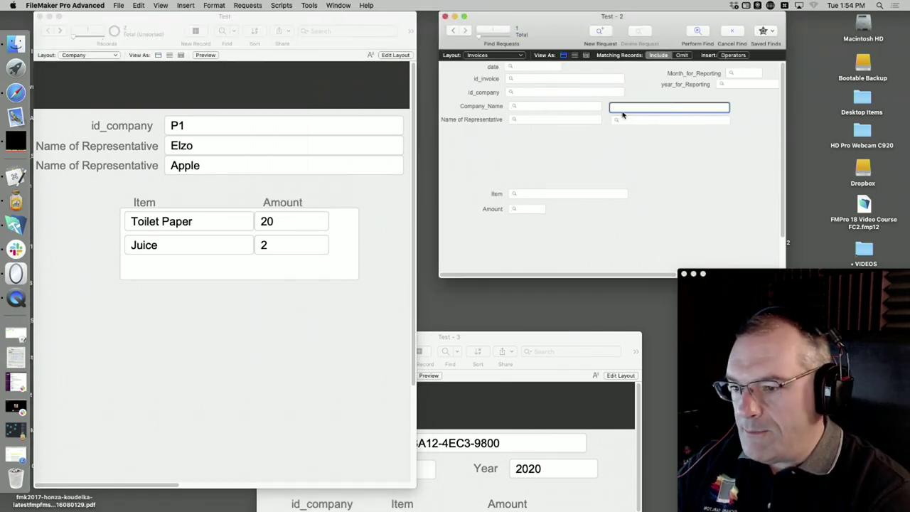
type("apple")
key("Return")
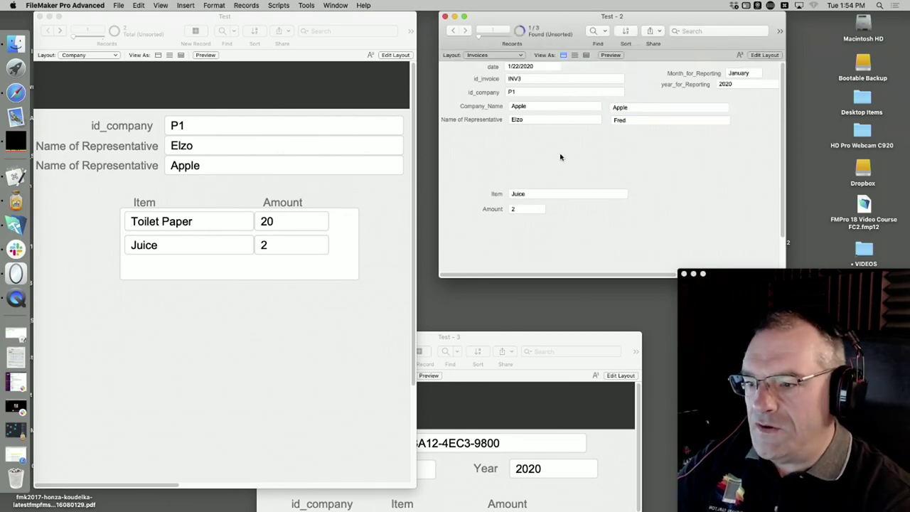
Relookup the field contents based on id_company for the found invoice records and commit the record
left_click(516, 95)
left_click(245, 5)
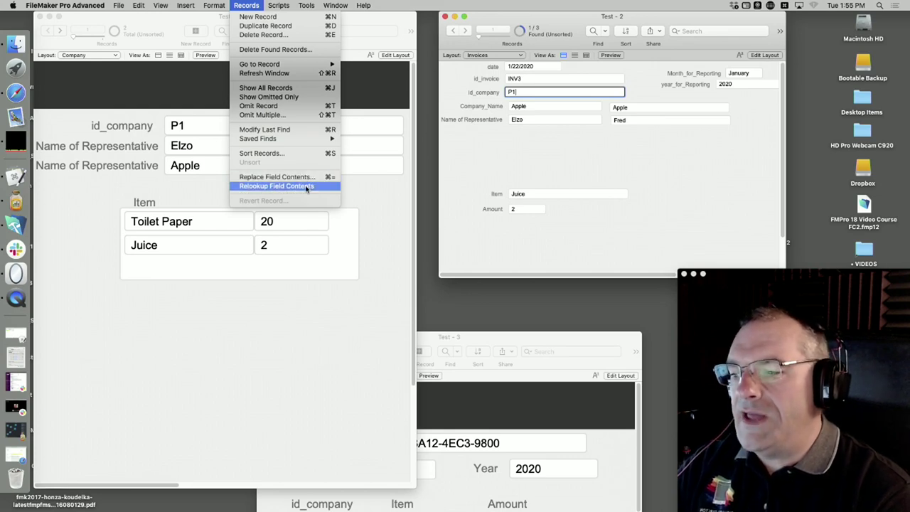
left_click(306, 186)
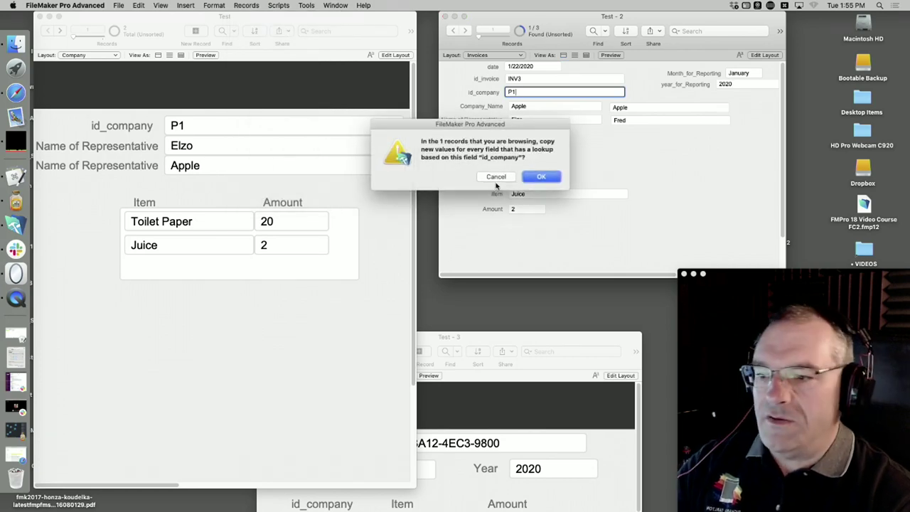
left_click_drag(496, 177, 536, 160)
left_click(542, 178)
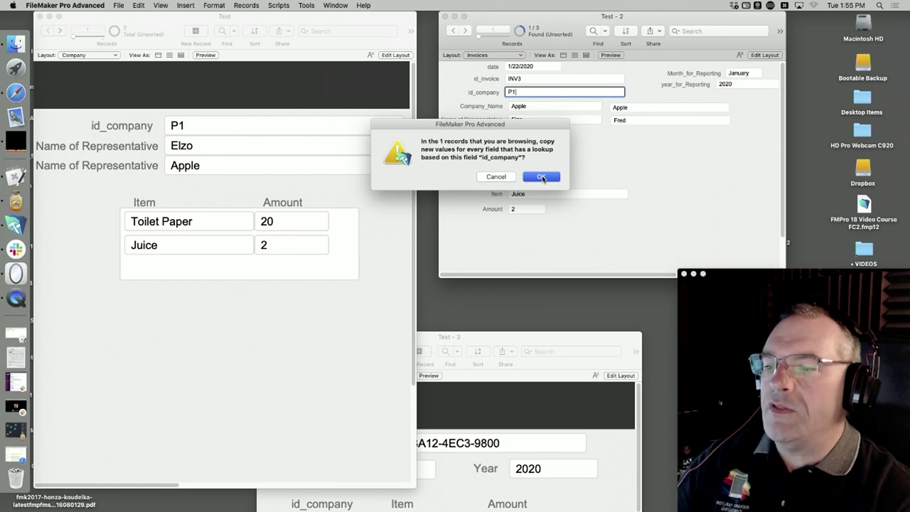
left_click(619, 165)
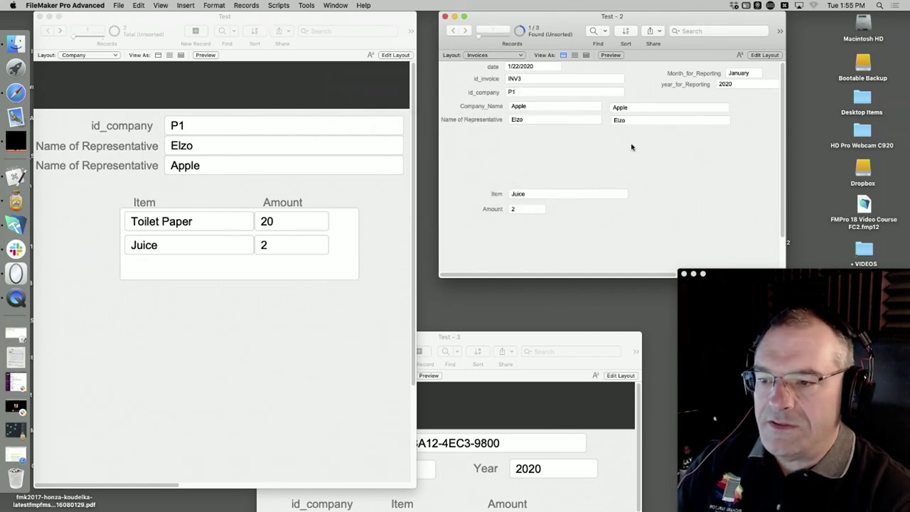
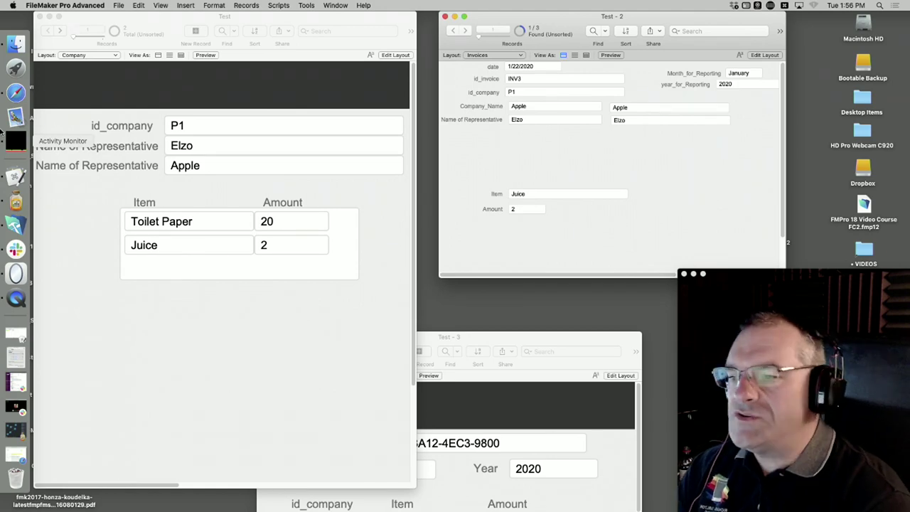
Move the Company window off the desktop folders and open the FileMaker Pro18 Video Course file from the Individual Courses folder
left_click(162, 6)
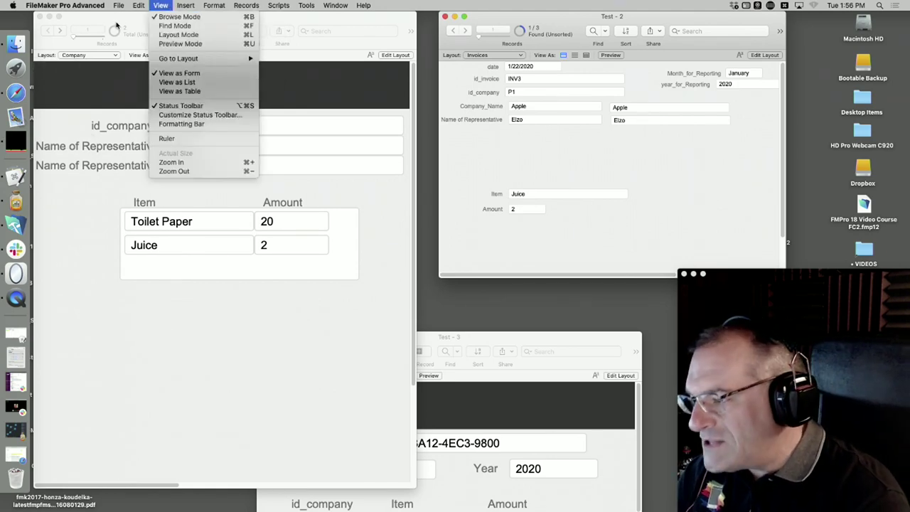
left_click(117, 26)
left_click_drag(118, 22, 229, 87)
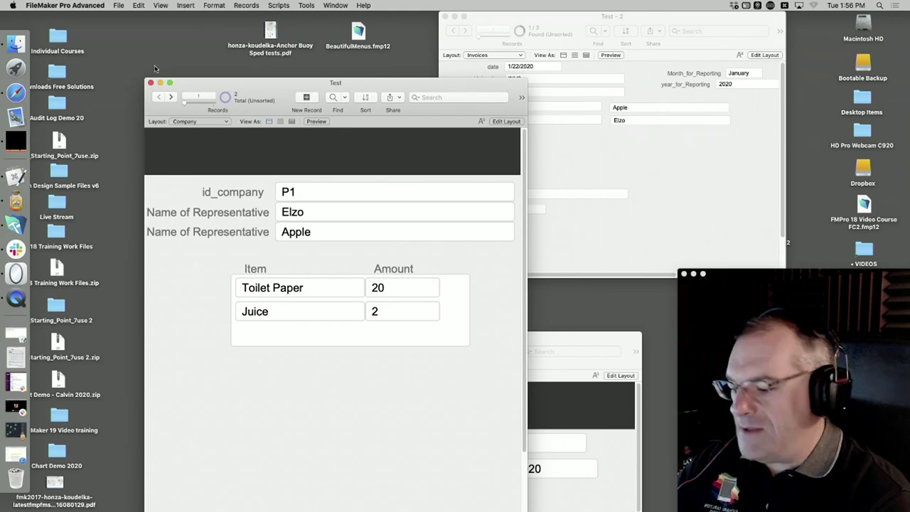
double_click(57, 37)
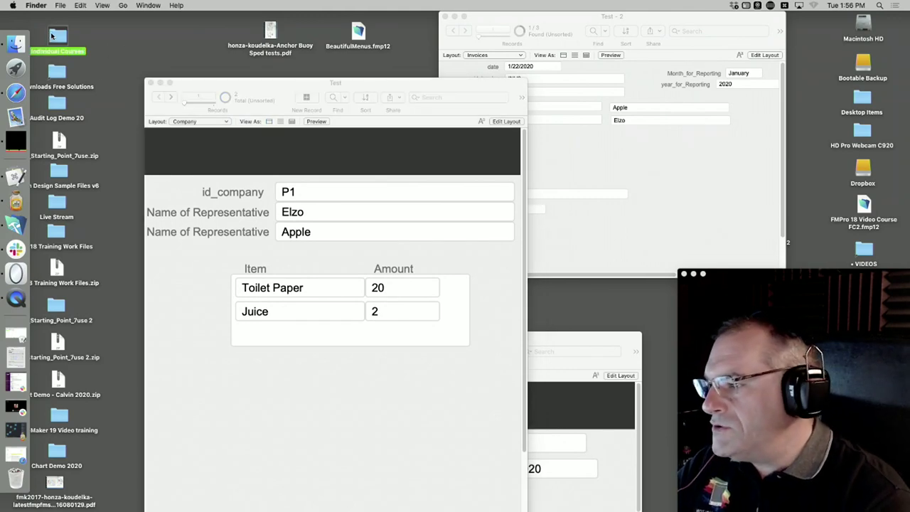
double_click(364, 239)
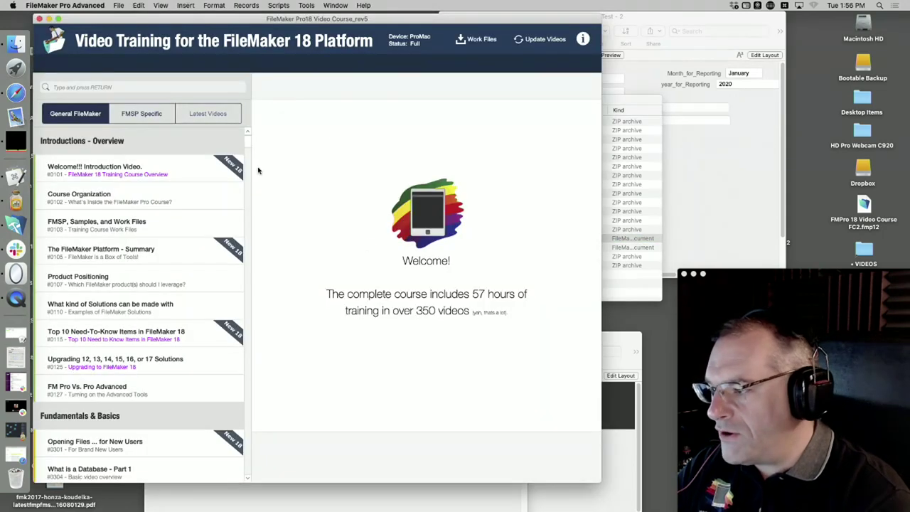
Search the training course for "relationship" and look through the matching video titles around Lookup Values and Relookup Command
scroll(131, 324, "down", 15)
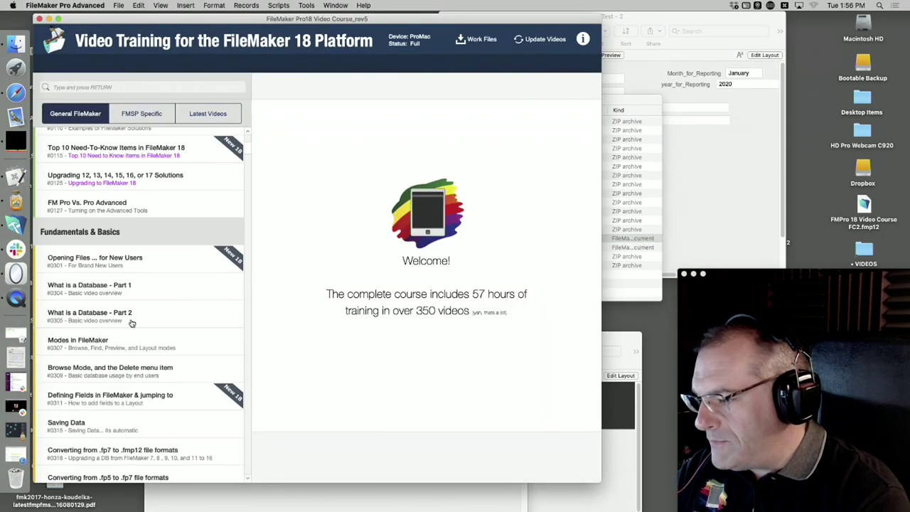
left_click(104, 88)
type("relatio")
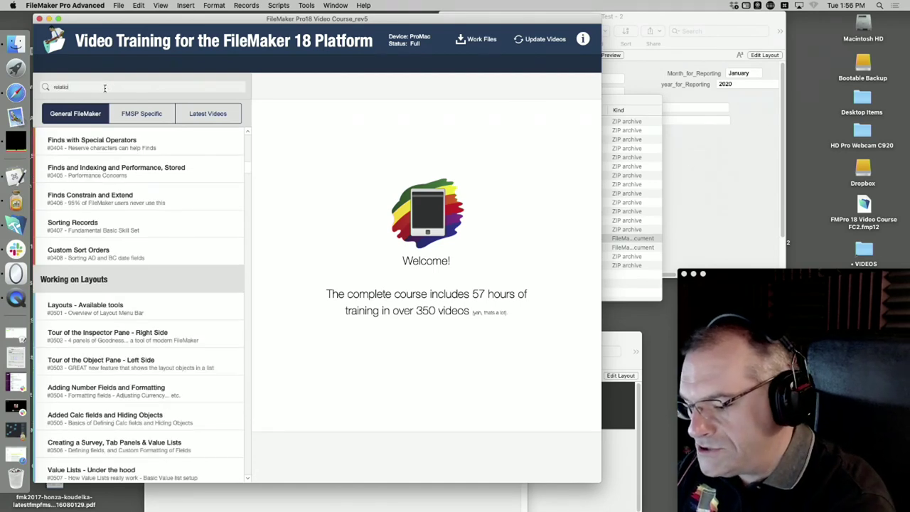
type("nshi")
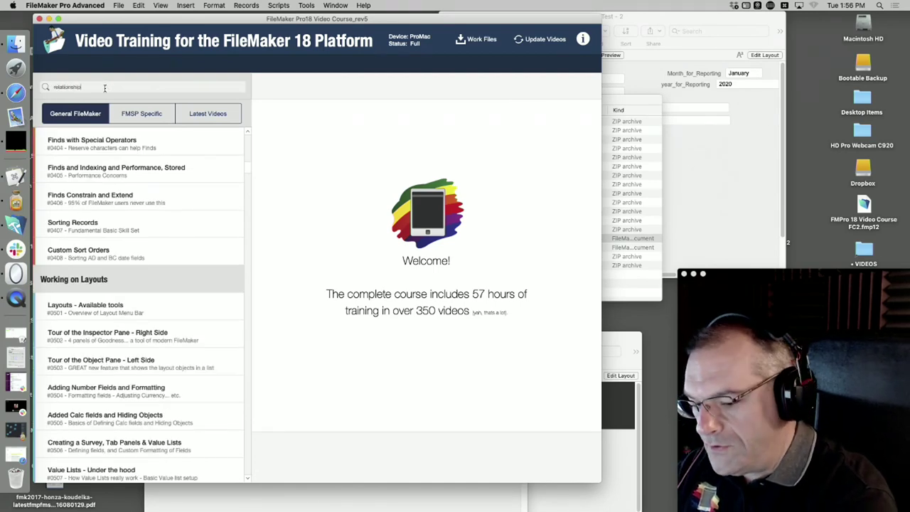
type("p")
key("Return")
scroll(131, 179, "up", 2)
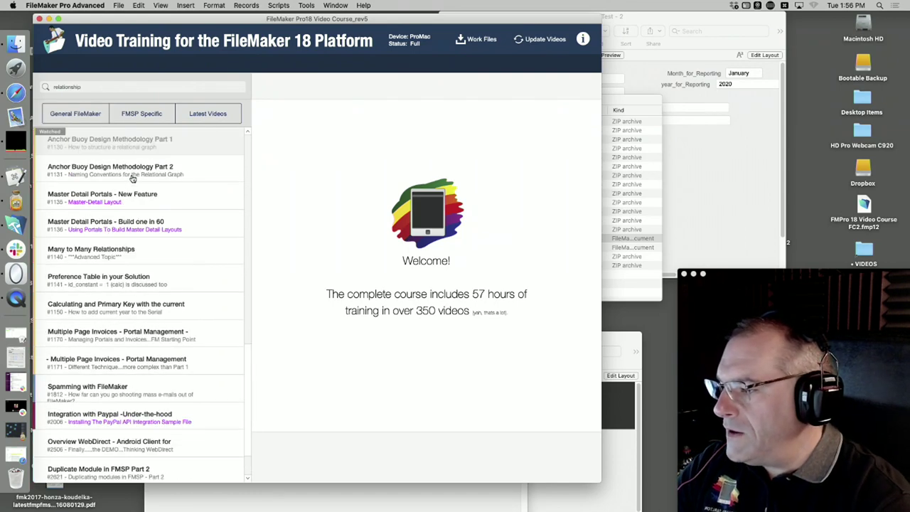
scroll(131, 179, "up", 4)
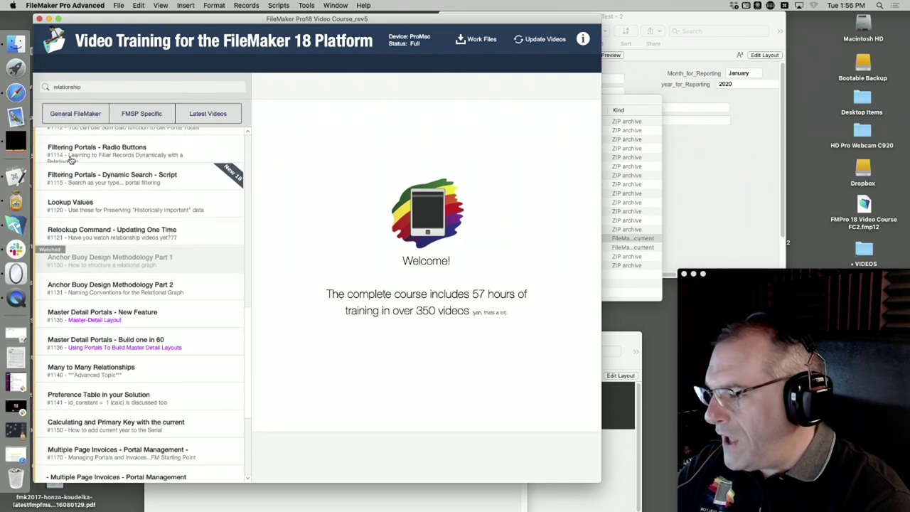
scroll(71, 161, "up", 4)
scroll(100, 206, "down", 2)
scroll(100, 220, "down", 1)
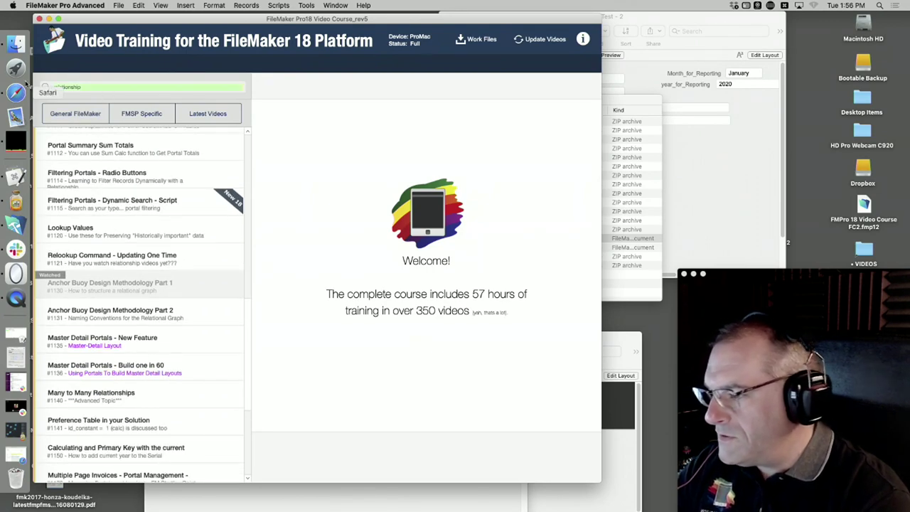
Clear the course search and browse the full General FileMaker video list down to the Relationships section
scroll(106, 246, "down", 6)
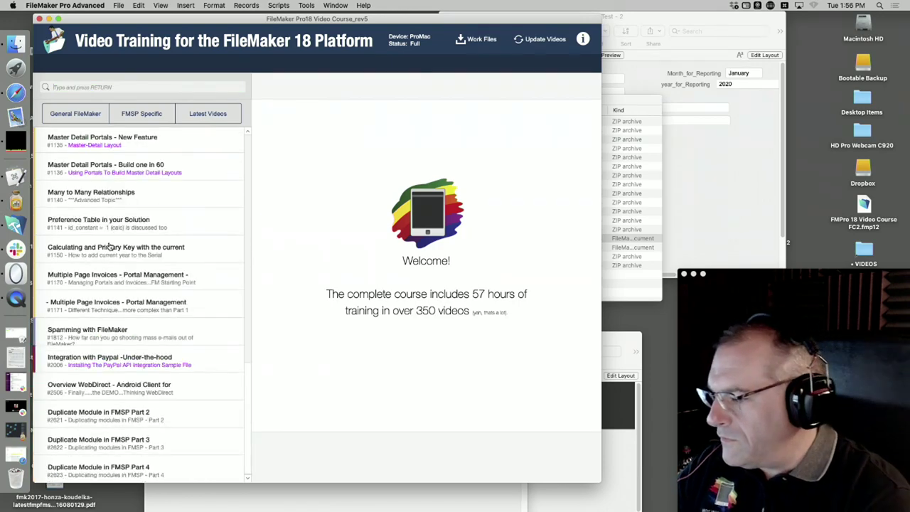
left_click(111, 247)
scroll(132, 274, "down", 10)
scroll(132, 274, "down", 20)
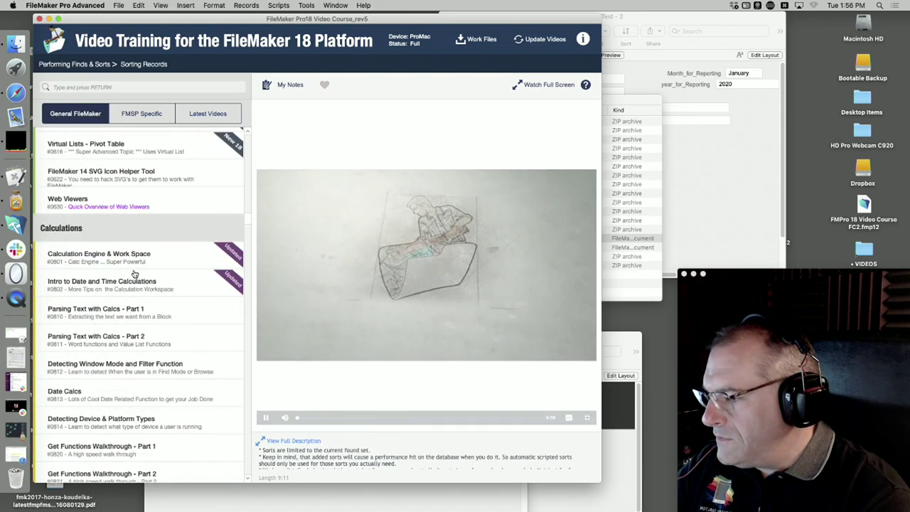
scroll(134, 274, "down", 4)
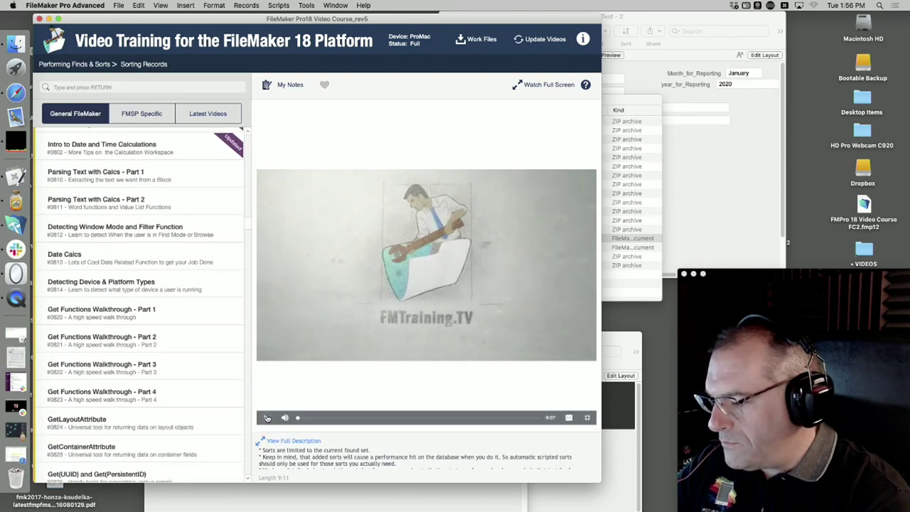
scroll(113, 326, "down", 4)
scroll(112, 326, "down", 20)
scroll(112, 327, "down", 15)
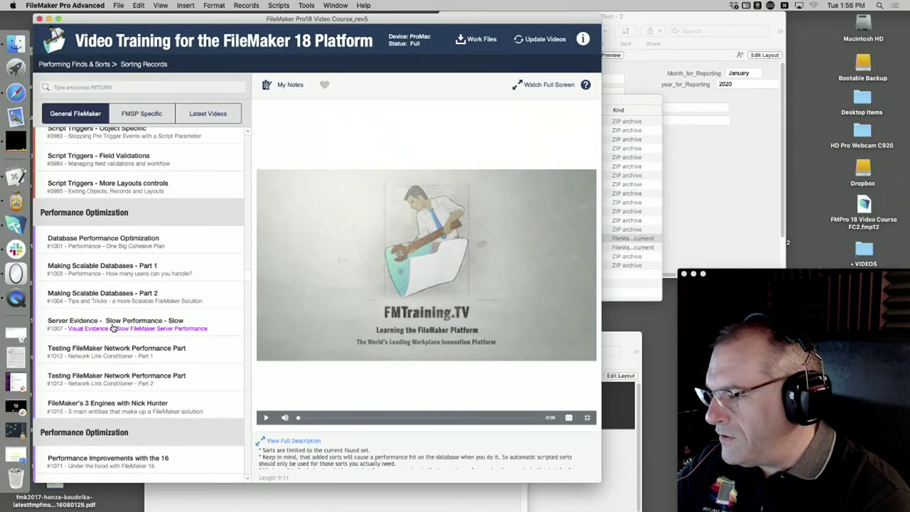
scroll(125, 305, "down", 8)
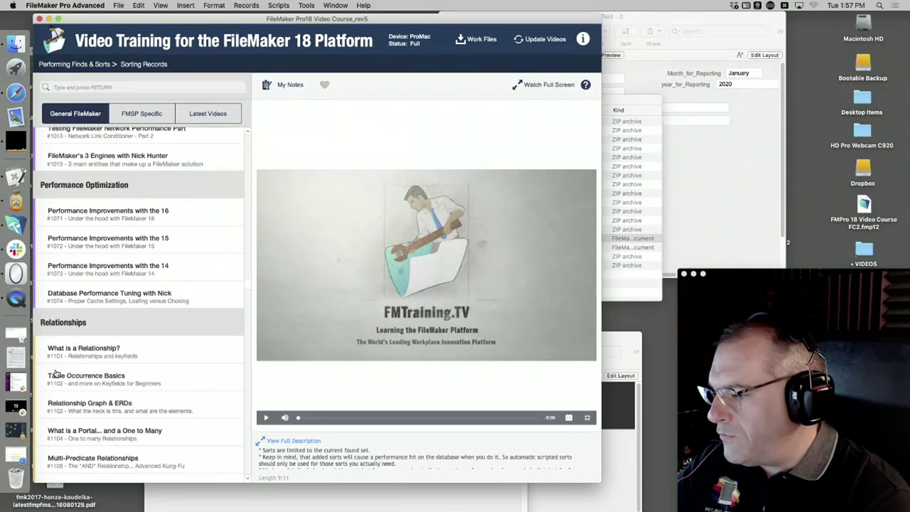
scroll(105, 356, "down", 2)
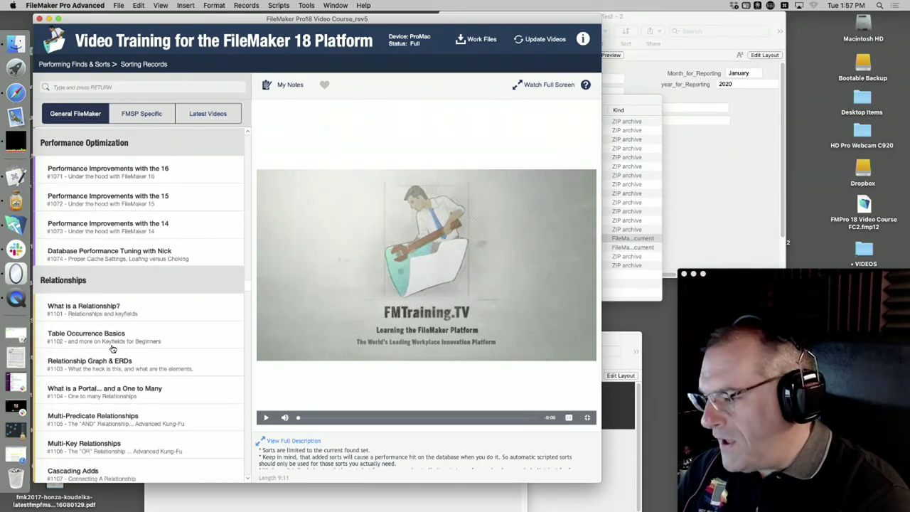
scroll(140, 390, "down", 1)
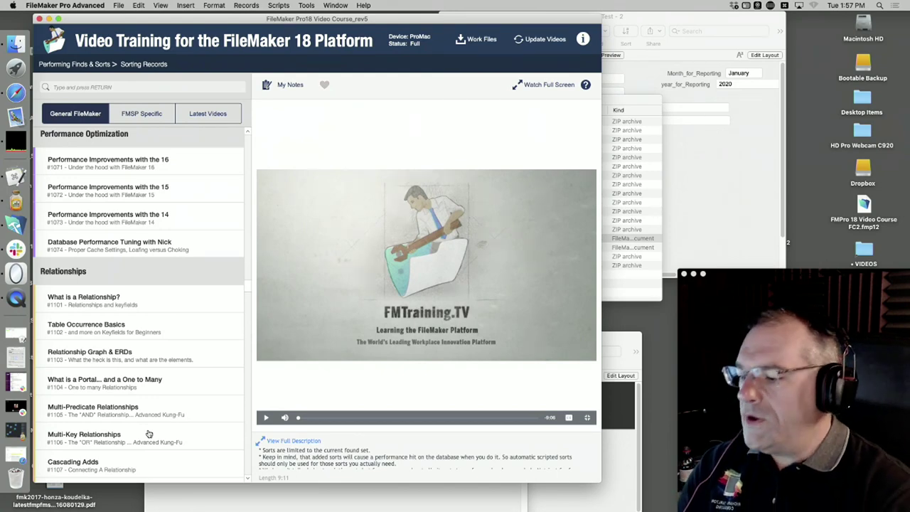
scroll(149, 435, "down", 2)
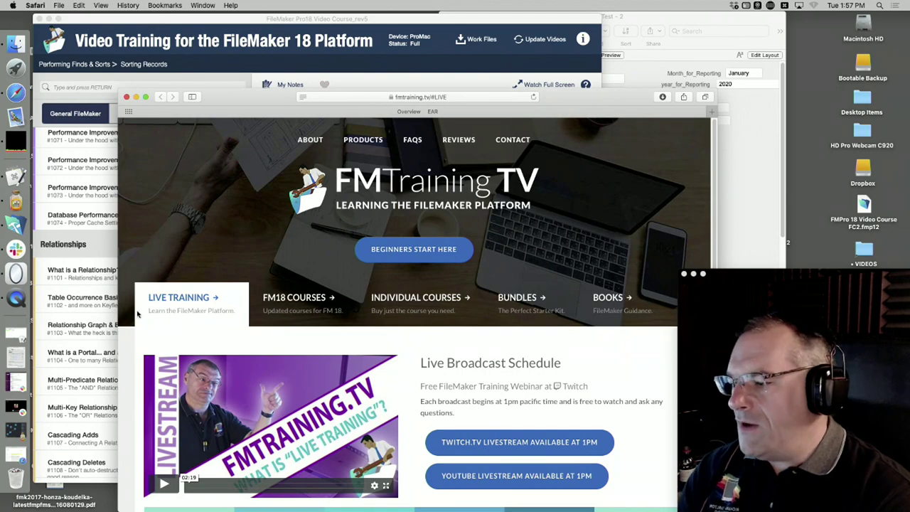
Review the live broadcast schedule and the Bundles offers on the fmtraining.tv page in Safari, and minimize the browser window
scroll(360, 407, "down", 5)
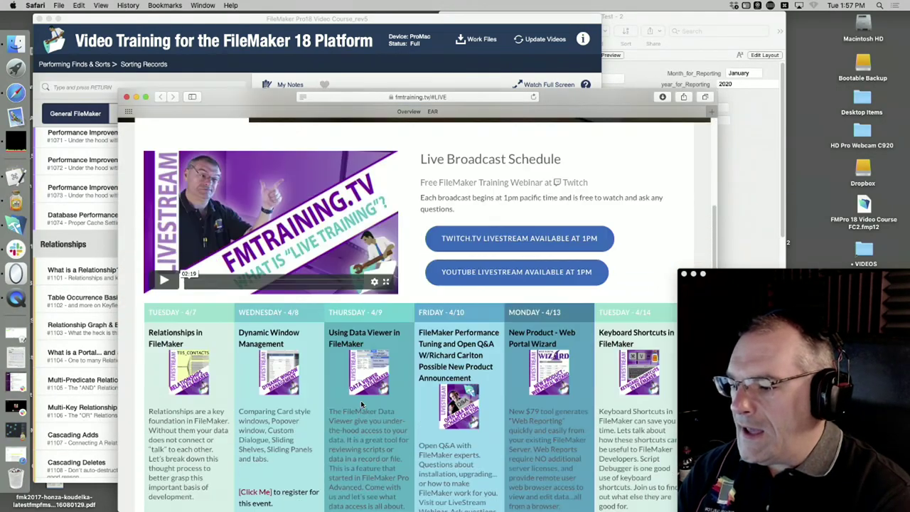
scroll(282, 233, "up", 4)
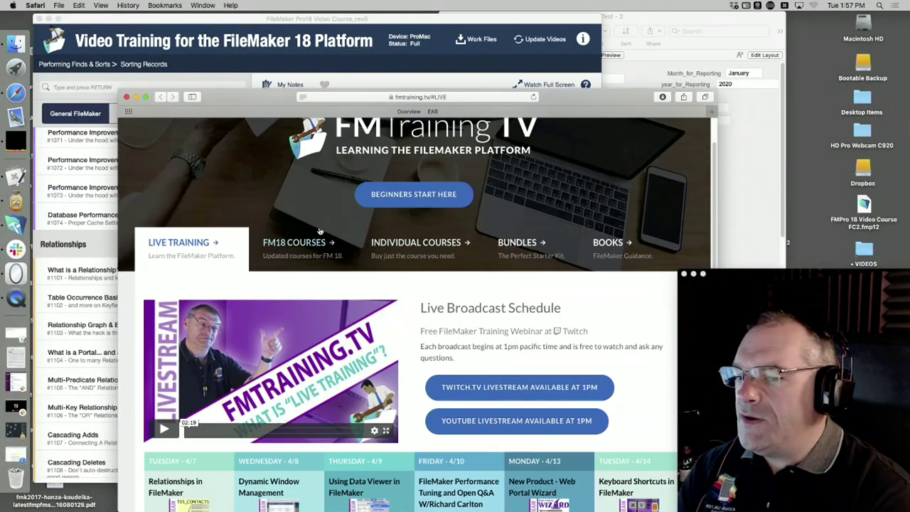
left_click(521, 244)
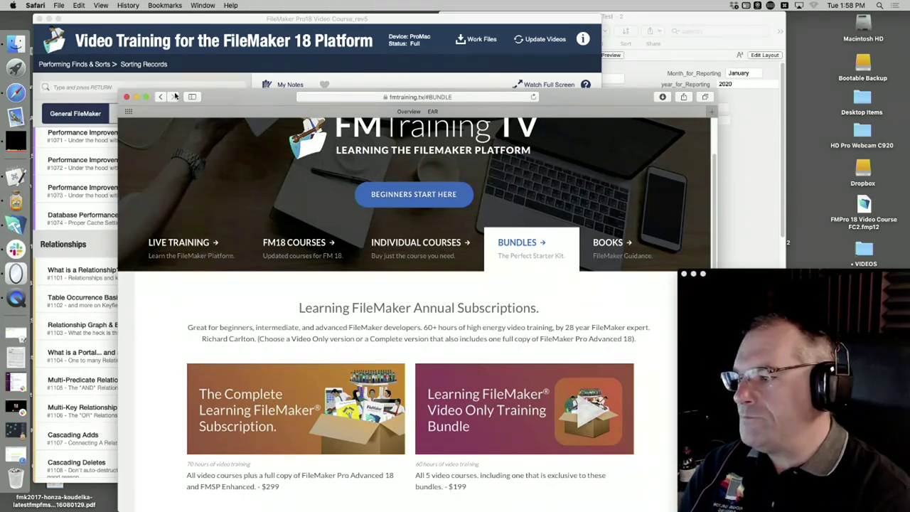
left_click(136, 97)
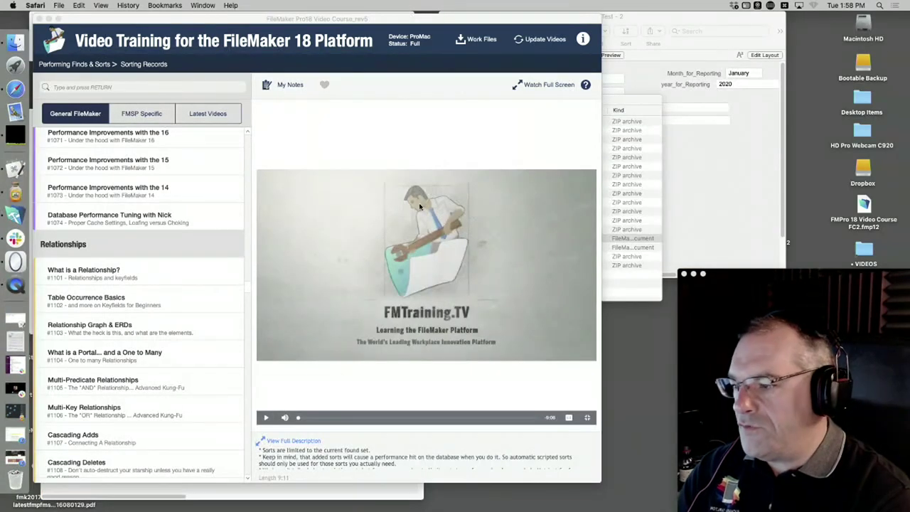
left_click_drag(531, 22, 530, 19)
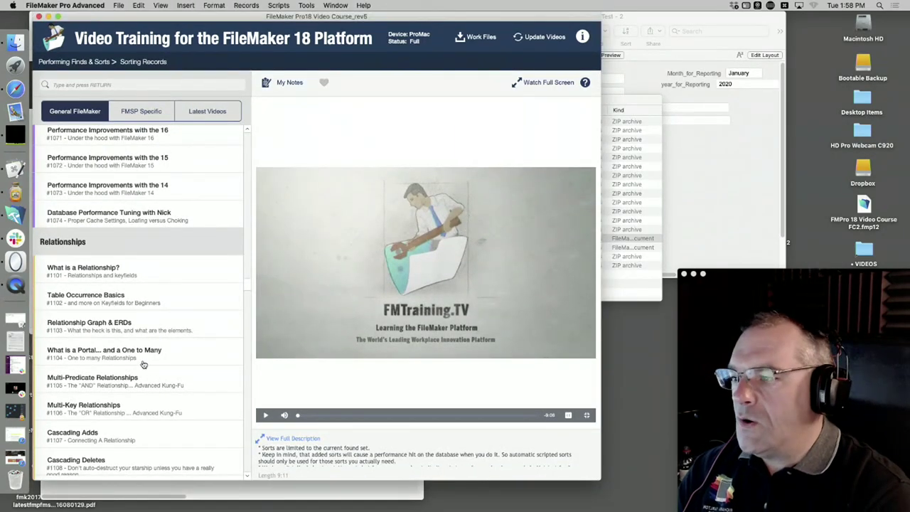
scroll(142, 364, "up", 4)
scroll(135, 352, "down", 3)
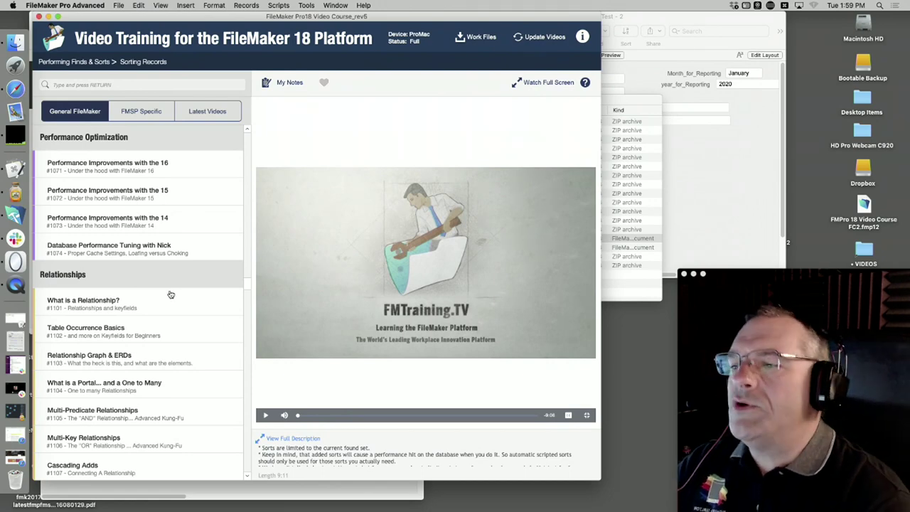
Move the video course window out of the way and arrange the Company window beside the Invoices window, with the Reporting window lower down
left_click_drag(360, 16, 276, 511)
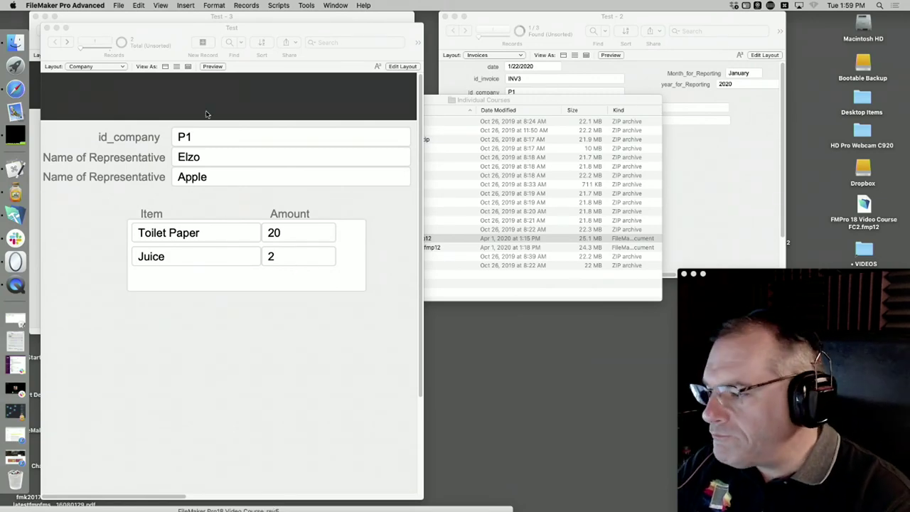
left_click(239, 30)
left_click_drag(259, 28, 611, 16)
left_click(243, 147)
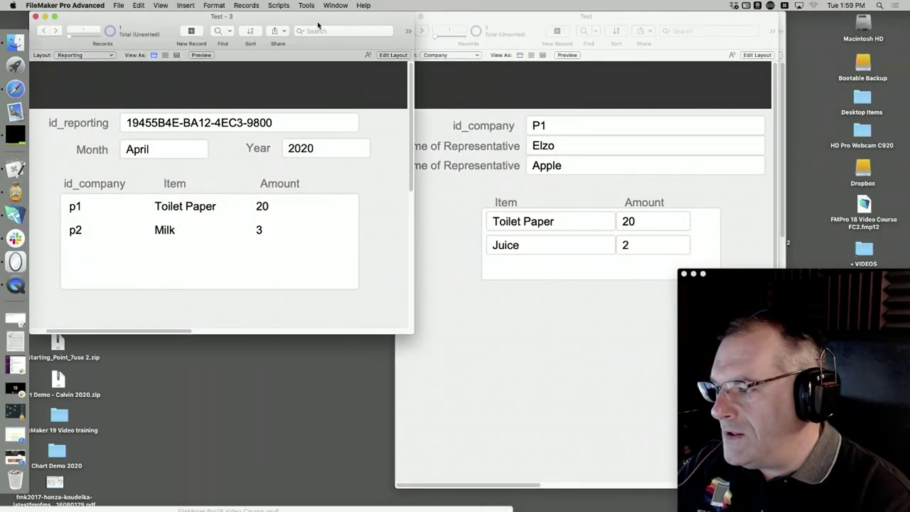
left_click_drag(317, 25, 309, 269)
left_click_drag(658, 32, 350, 30)
left_click(463, 84)
Open the field options of id_company in the Company table's database definition
left_click(119, 5)
mouse_move(178, 91)
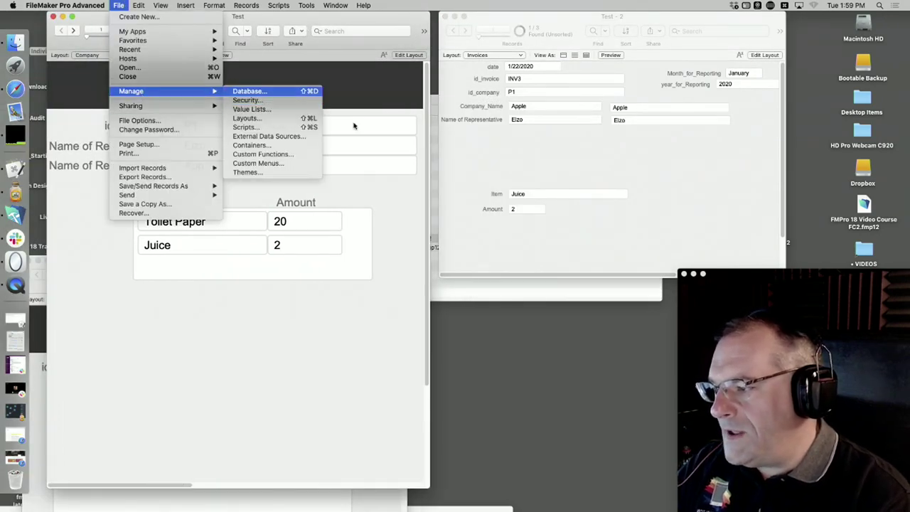
left_click(273, 91)
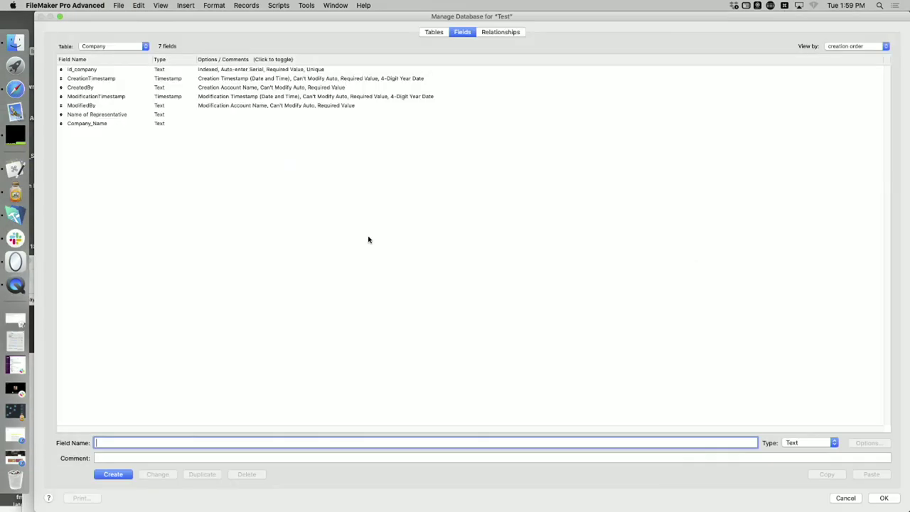
left_click(274, 74)
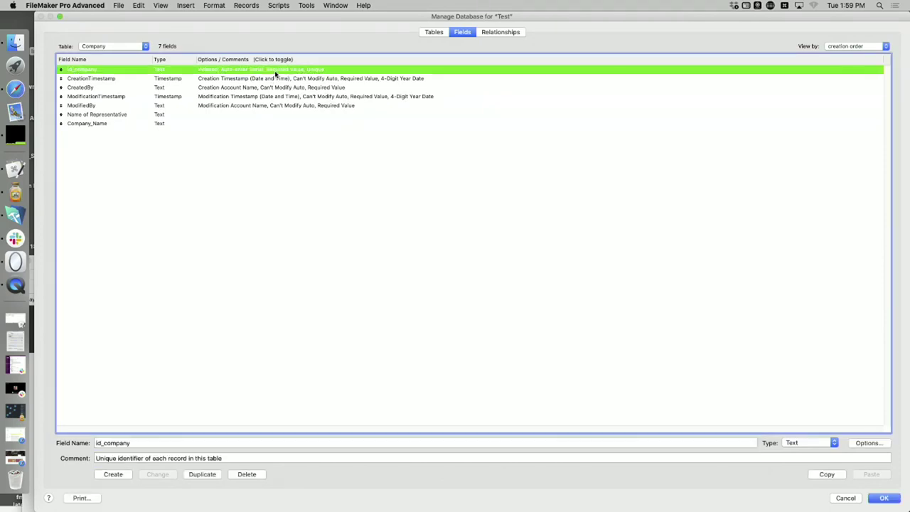
left_click(863, 443)
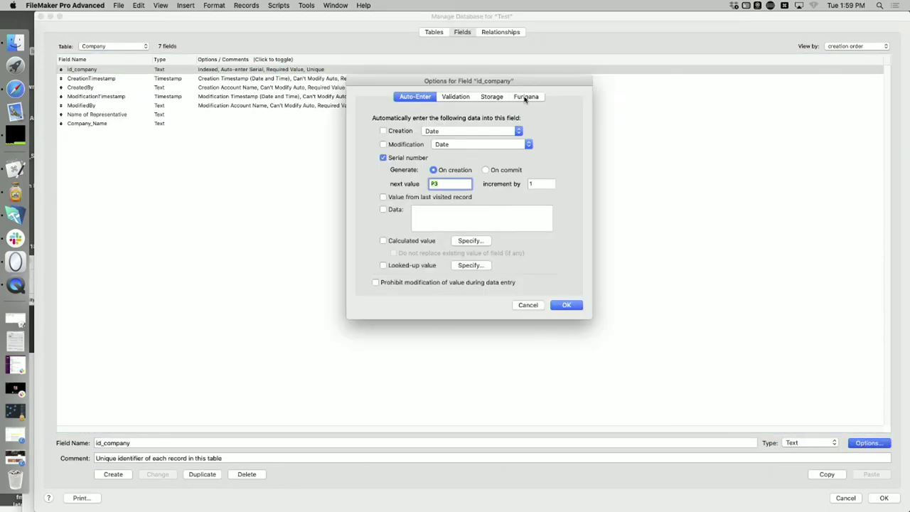
Examine the id_company storage options and the available default languages for indexing, and close the options without changes
left_click(500, 96)
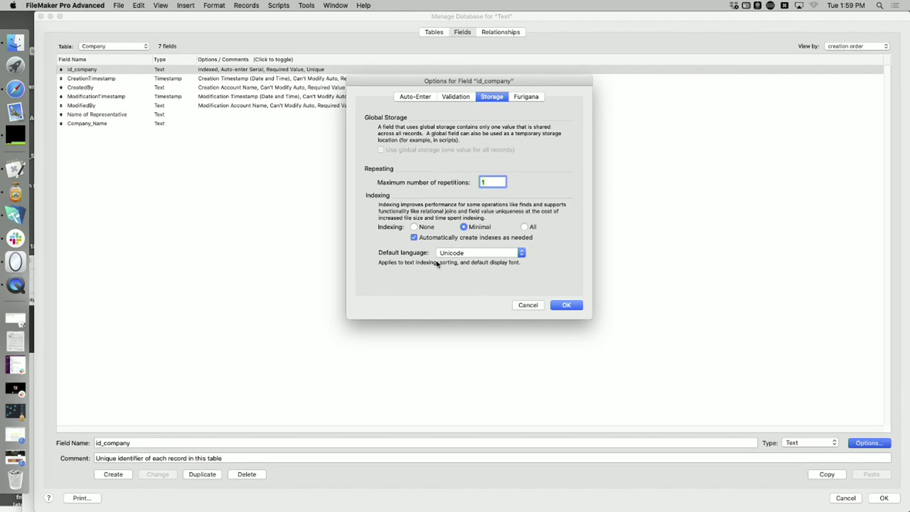
left_click(459, 253)
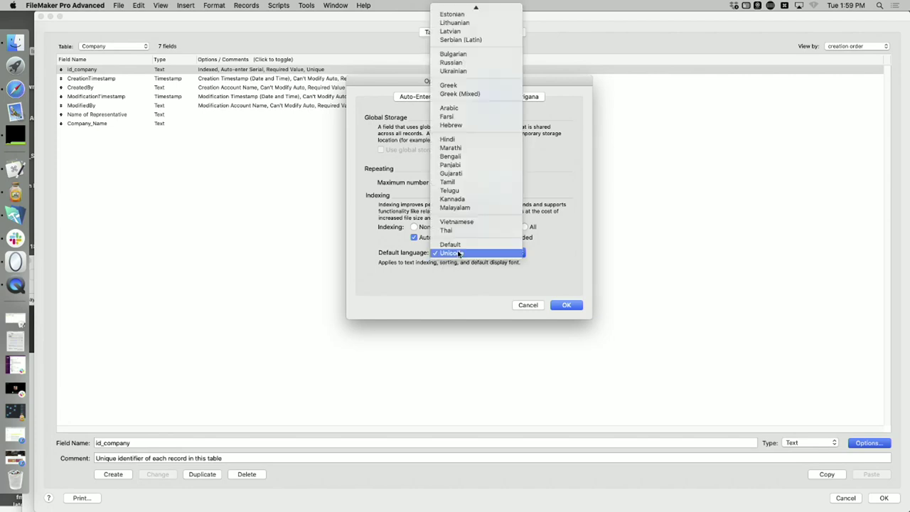
mouse_move(476, 7)
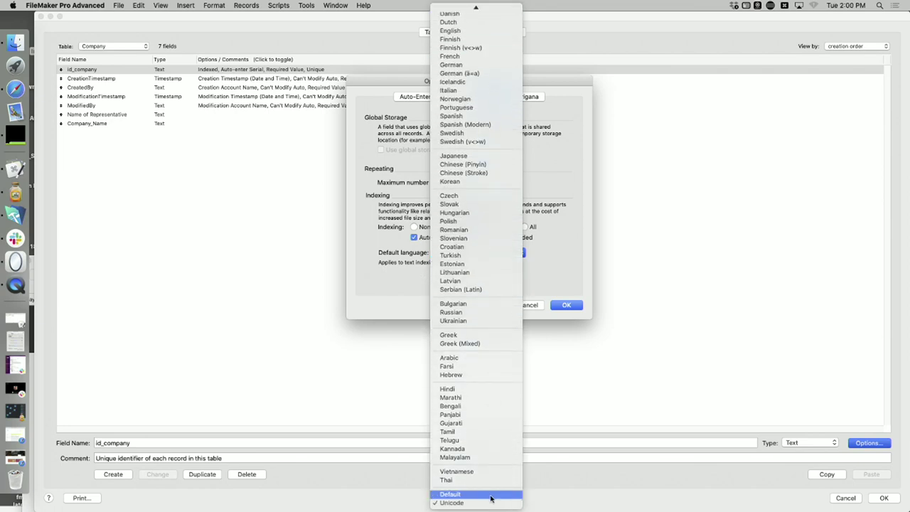
left_click(270, 318)
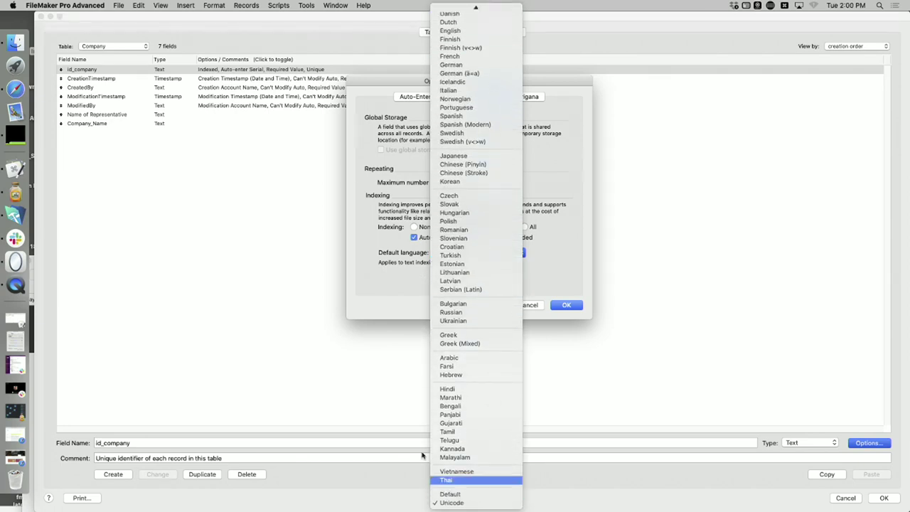
left_click(526, 305)
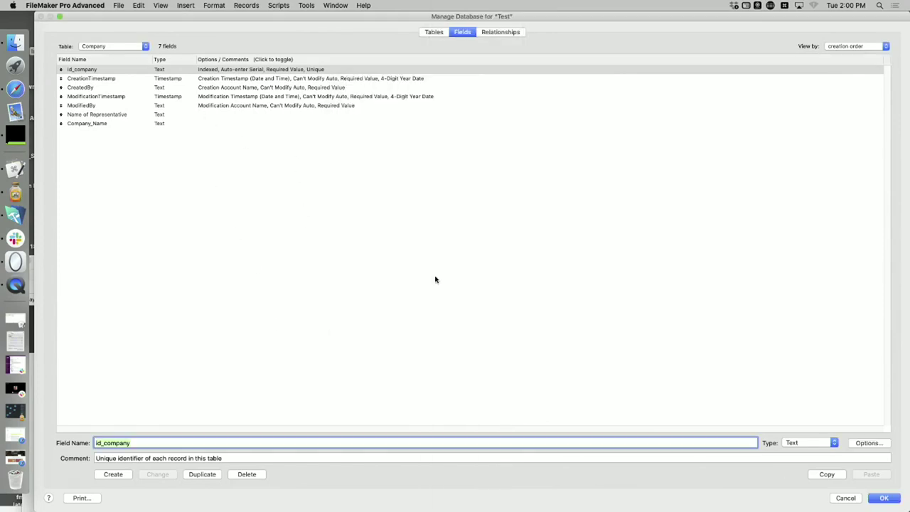
Examine the Company_Name storage options and its available default indexing languages, and close the options without changes
left_click_drag(228, 127, 238, 118)
left_click(231, 134)
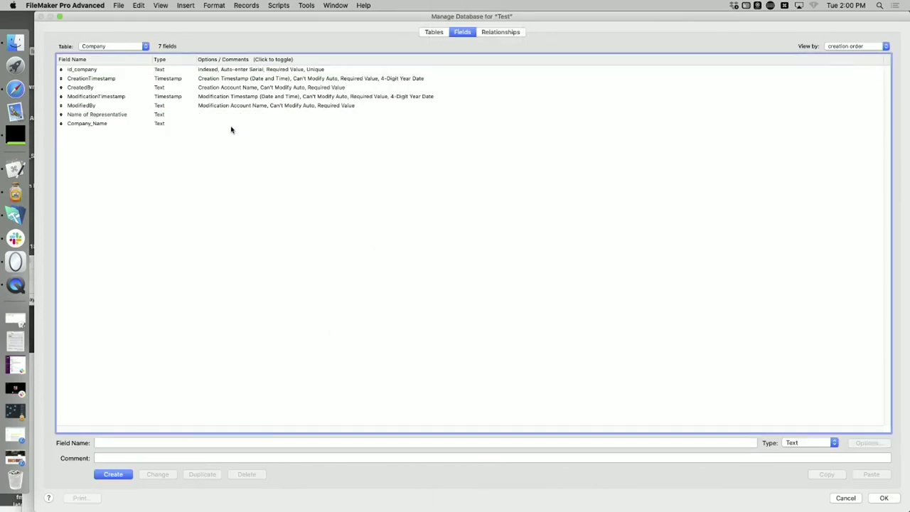
double_click(232, 125)
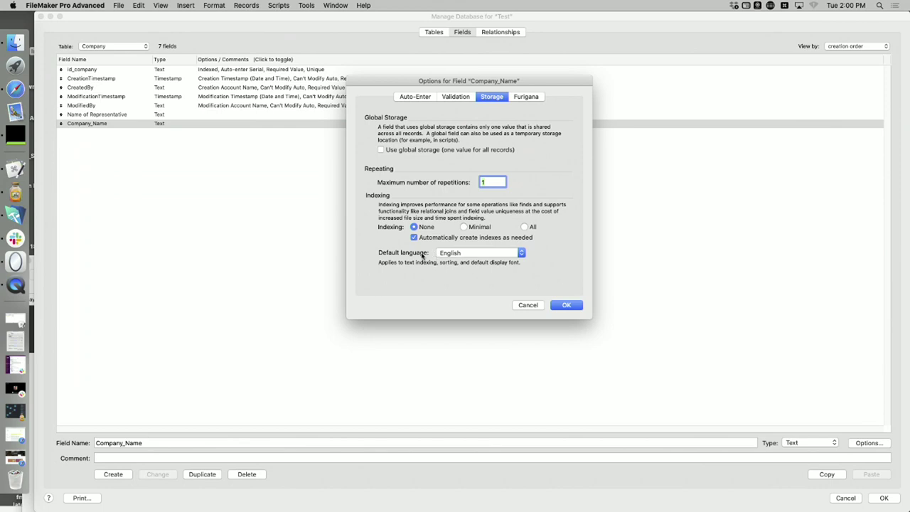
left_click(465, 255)
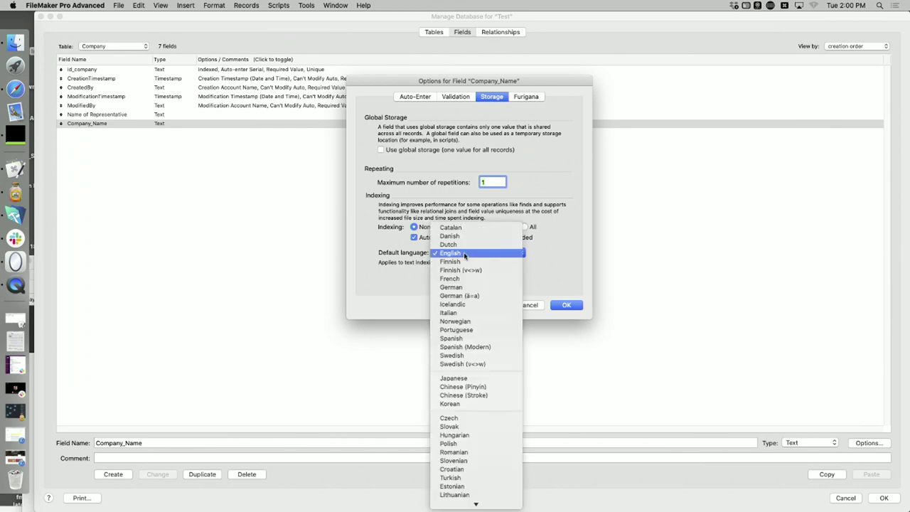
left_click(376, 290)
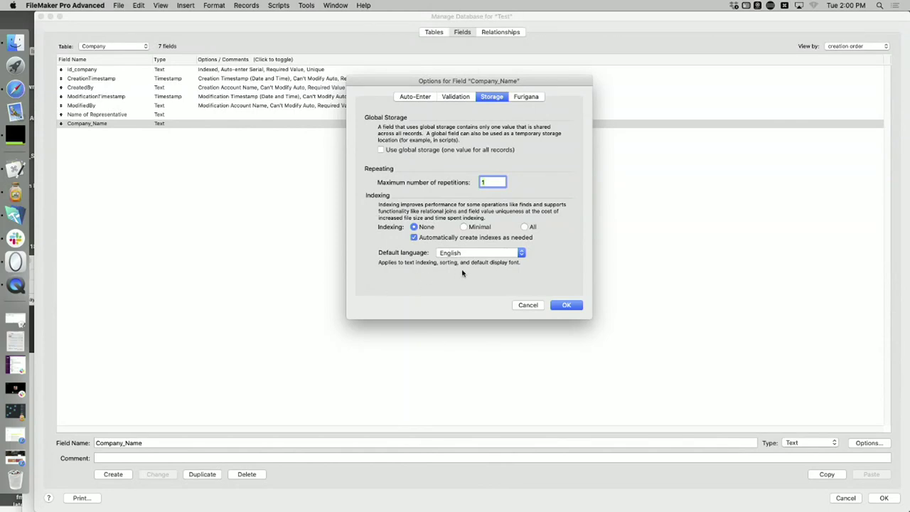
left_click(529, 305)
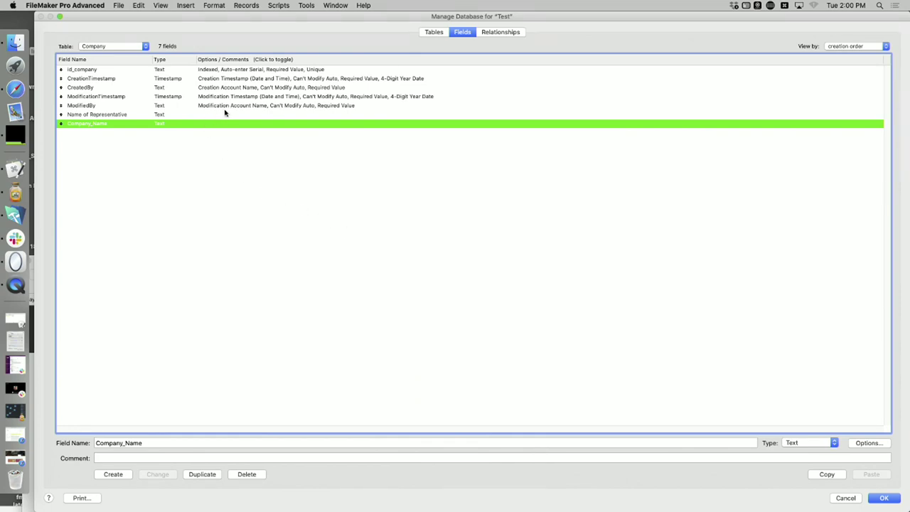
Change the default indexing language of the id_company field in the Company table to Default
left_click(226, 71)
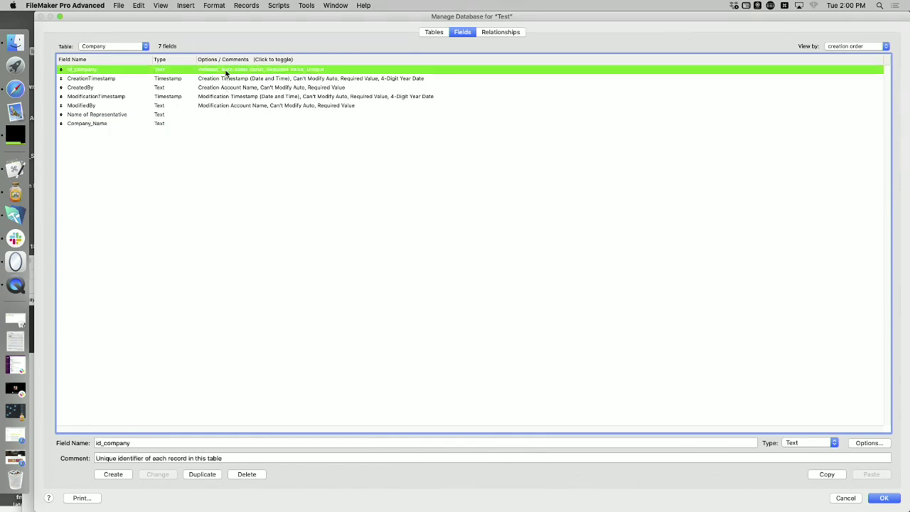
double_click(226, 71)
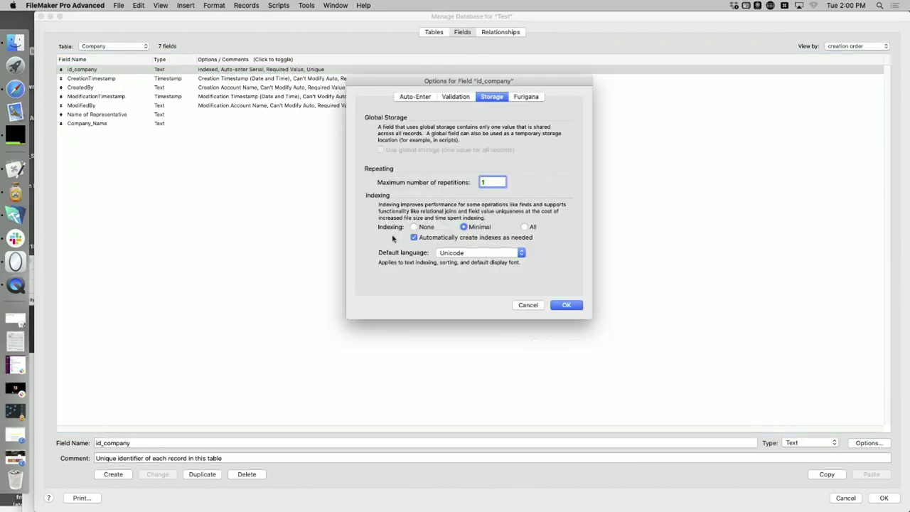
left_click(469, 256)
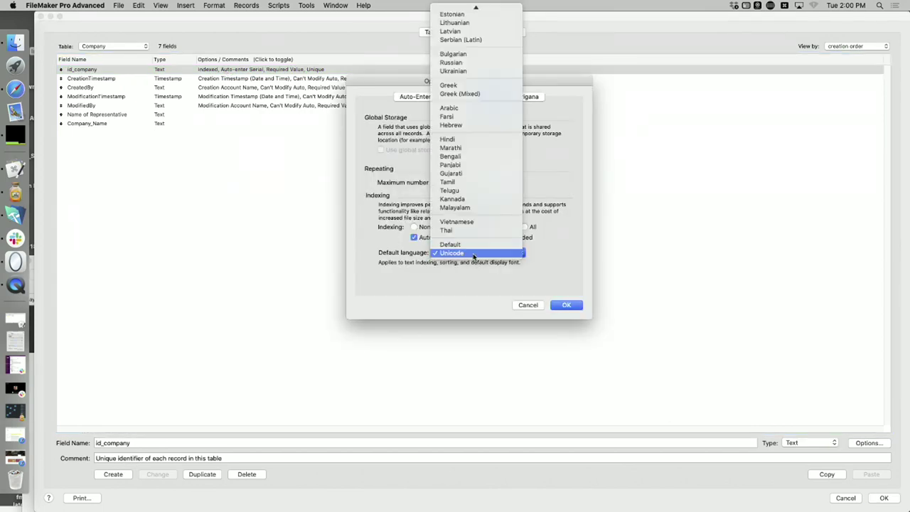
left_click(472, 246)
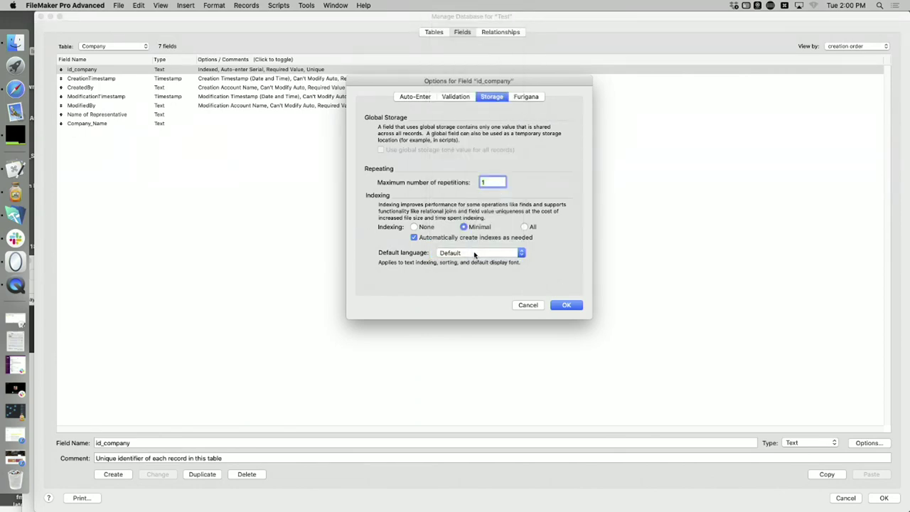
left_click(474, 255)
left_click(583, 276)
left_click(483, 255)
left_click(535, 287)
left_click(567, 305)
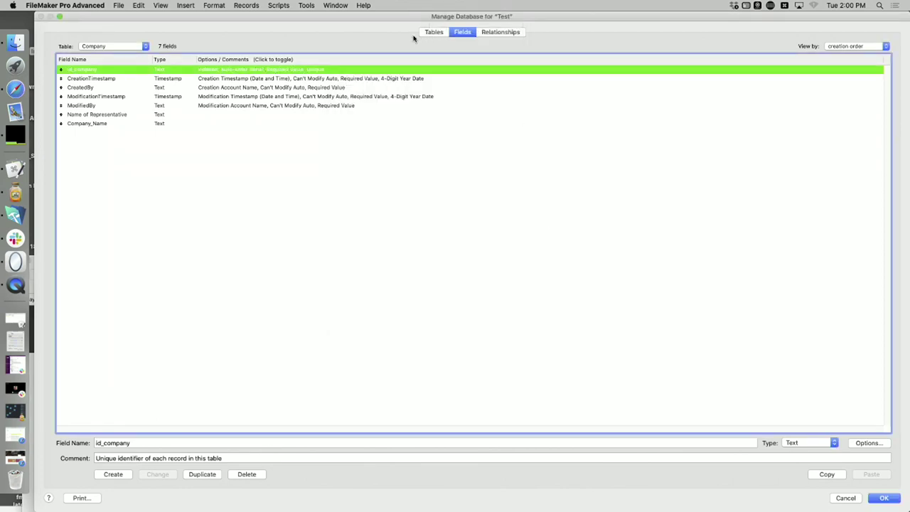
Set the default indexing language of id_invoice in the Invoices table to Default and save the database definition
left_click(97, 47)
left_click(97, 54)
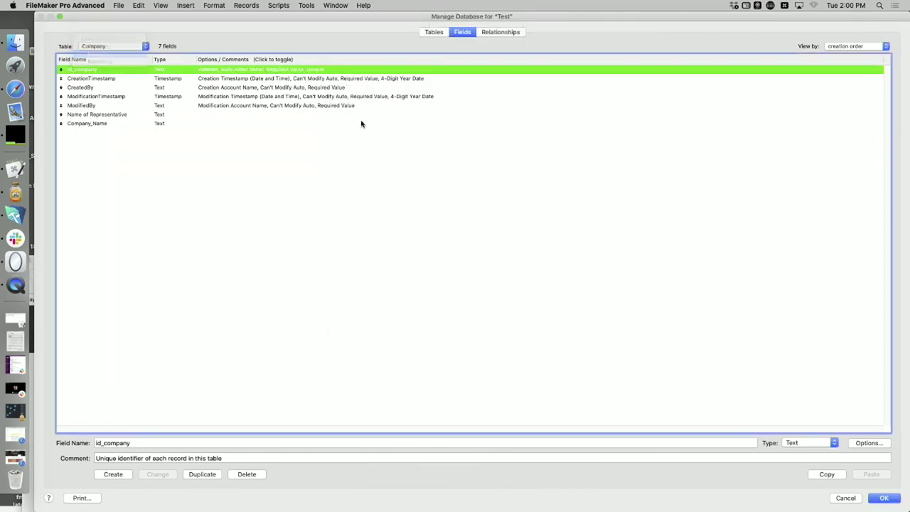
double_click(201, 69)
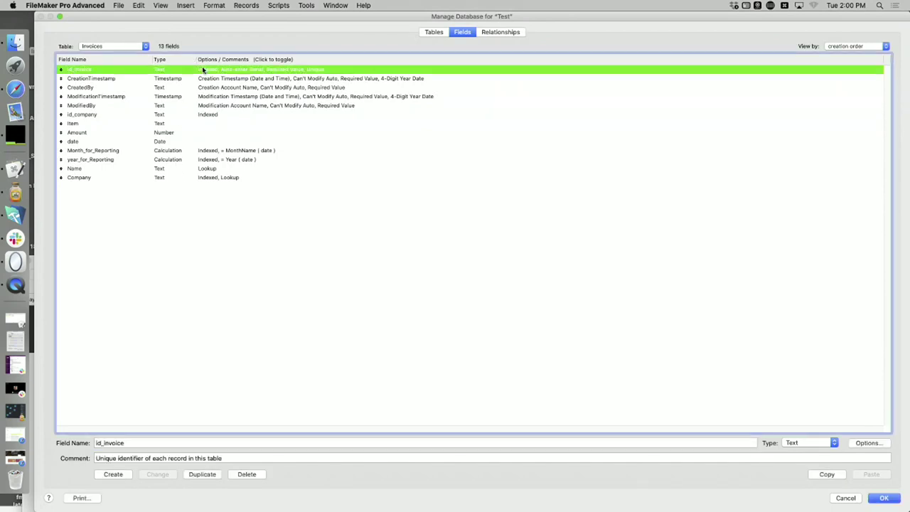
left_click(452, 253)
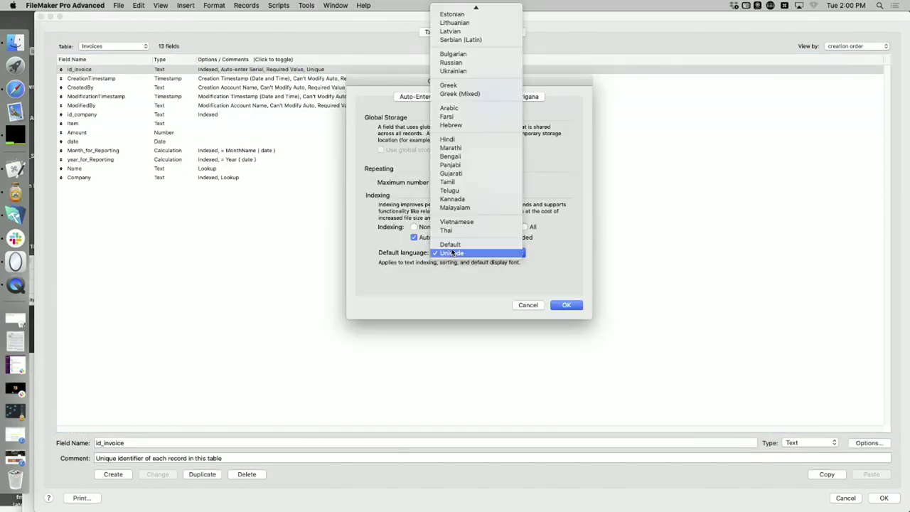
left_click(448, 243)
left_click(569, 305)
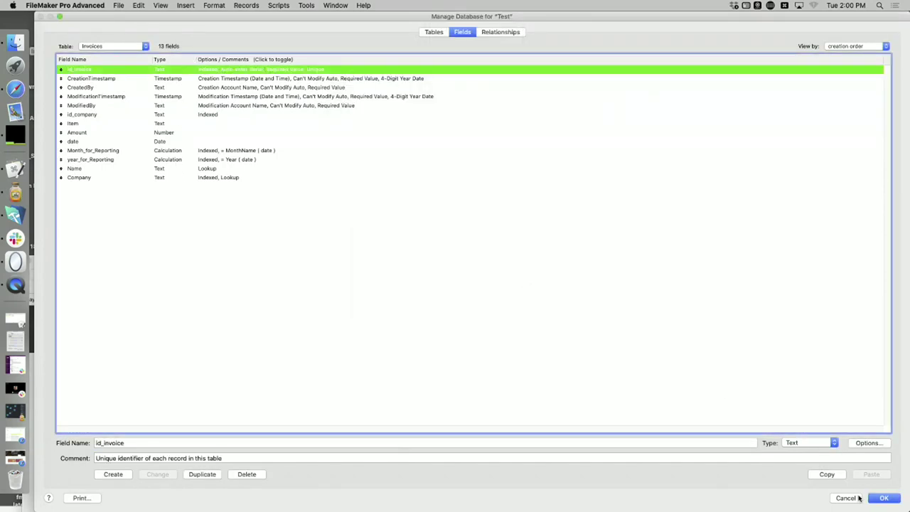
left_click(883, 498)
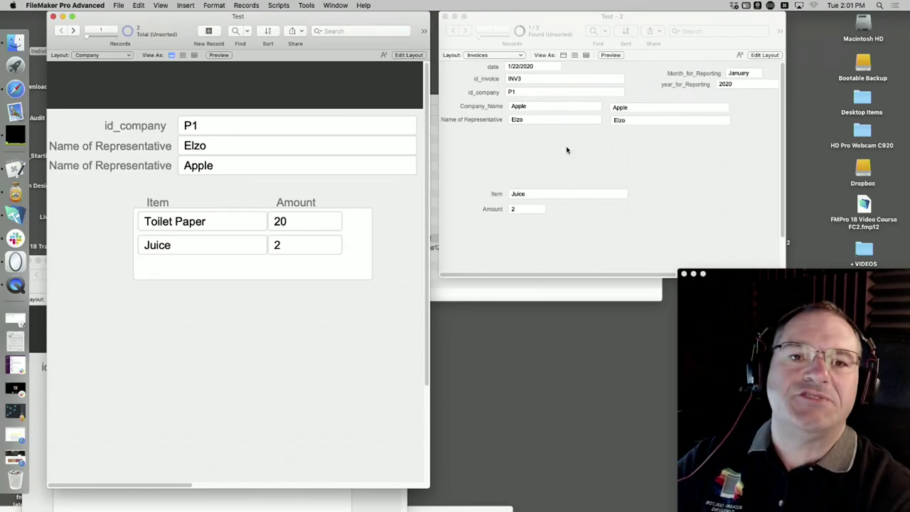
Clear the id_company of invoice INV3, re-enter it in lowercase as p1, and commit the record
left_click(547, 161)
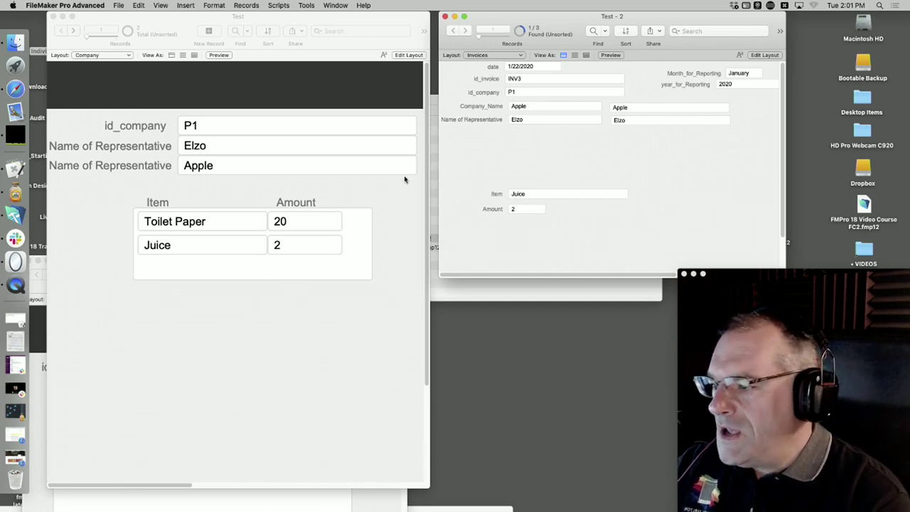
left_click(496, 169)
left_click(526, 91)
key("BackSpace")
left_click(482, 148)
left_click(515, 91)
type("p")
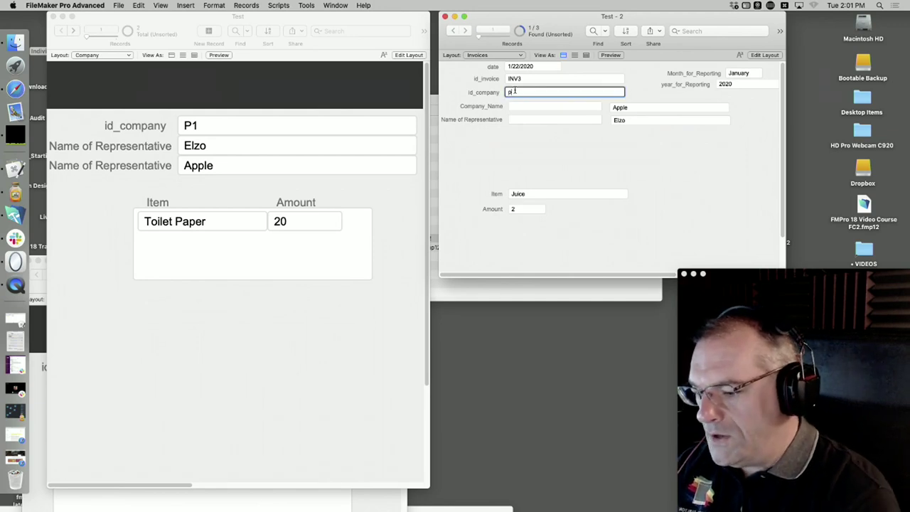
type("1")
left_click(525, 167)
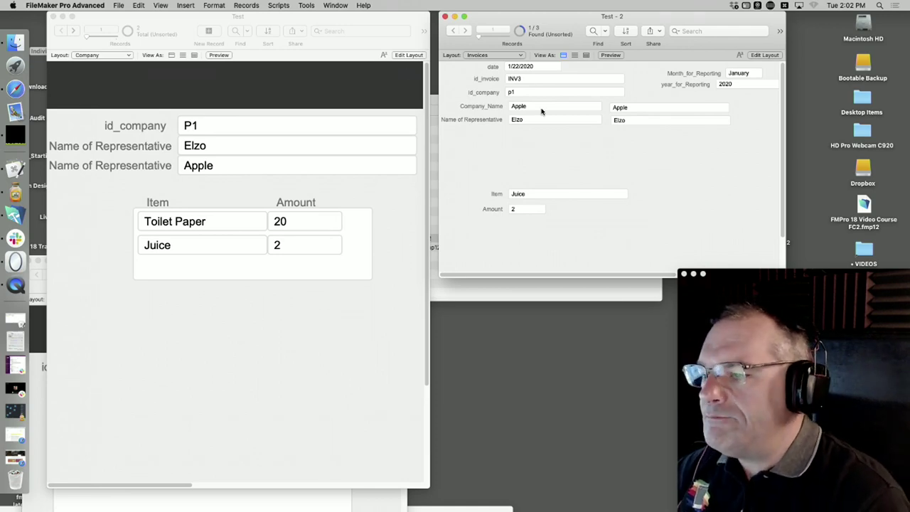
Close the Individual Courses Finder window and shift the Company and Invoices windows slightly to the right
left_click(496, 294)
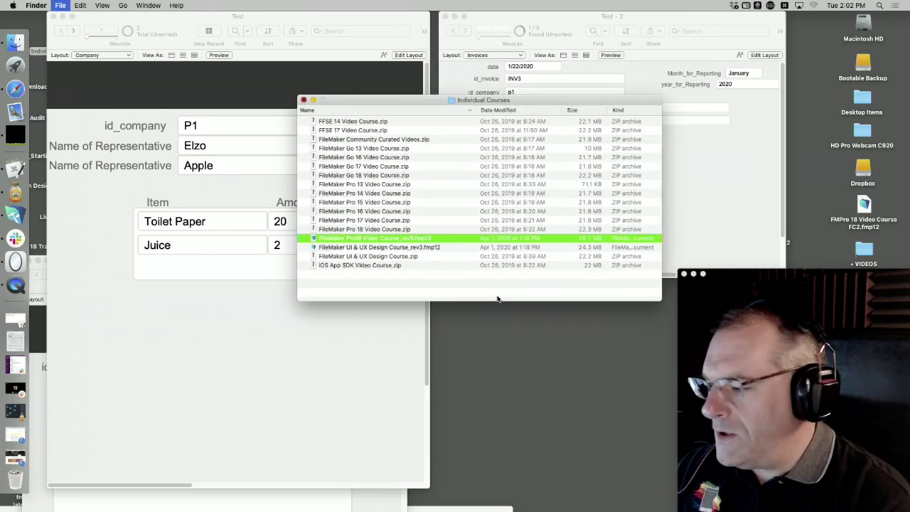
key("super+w")
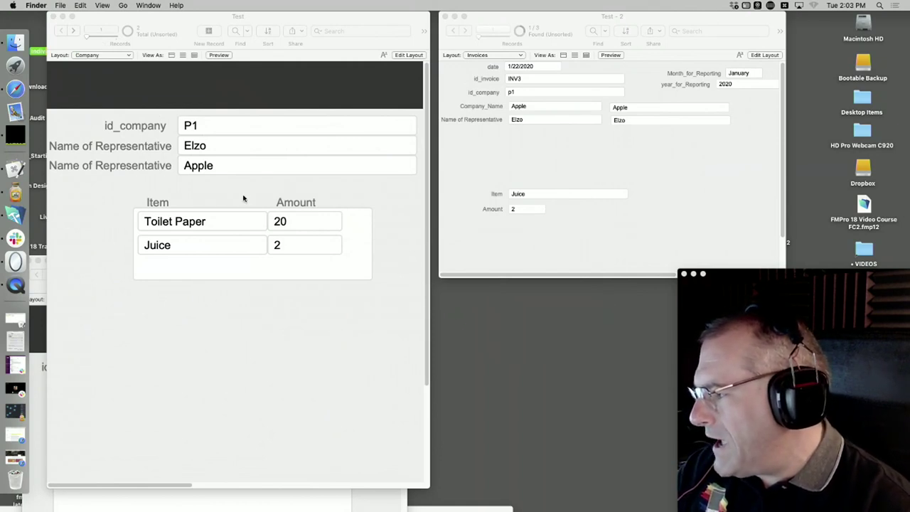
left_click(267, 21)
left_click_drag(268, 22, 273, 21)
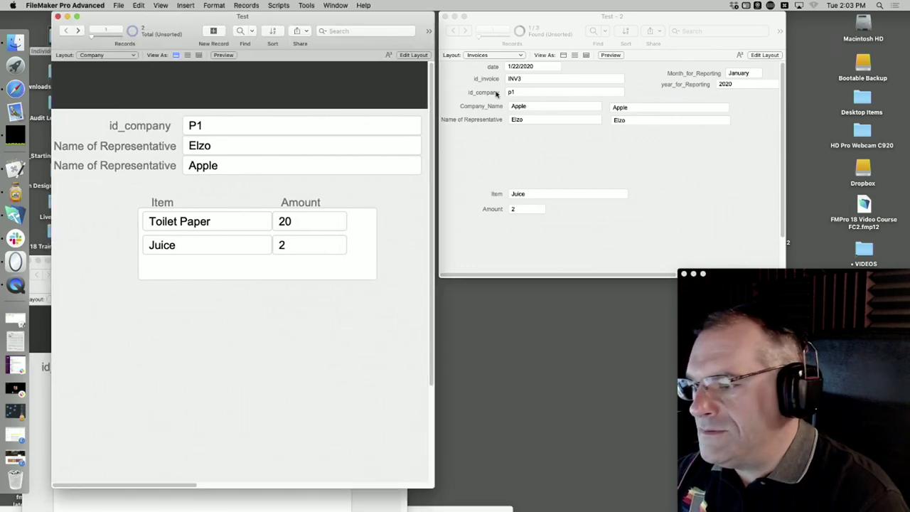
left_click_drag(549, 21, 573, 20)
left_click(372, 18)
left_click_drag(372, 19, 390, 12)
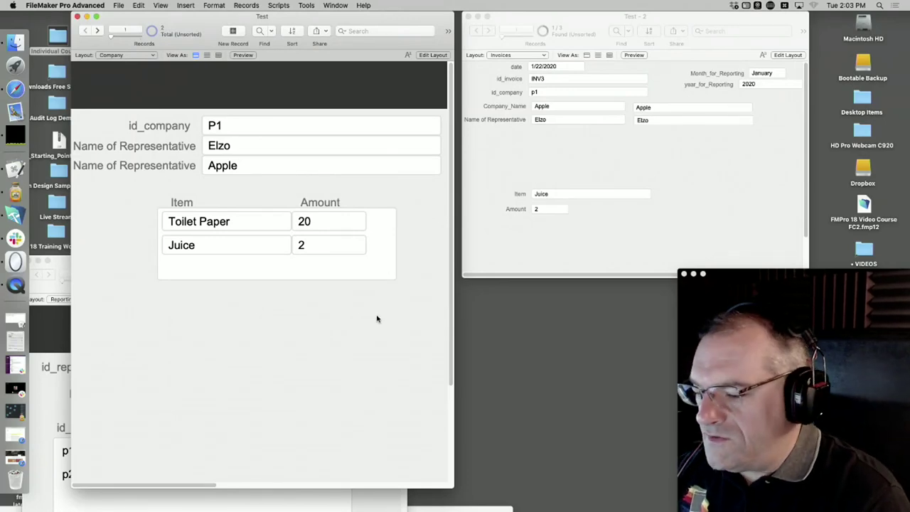
Examine the relationships graph linking Company, Invoices and Reporting, and close the database definition without changes
key("super+shift+d")
left_click(496, 32)
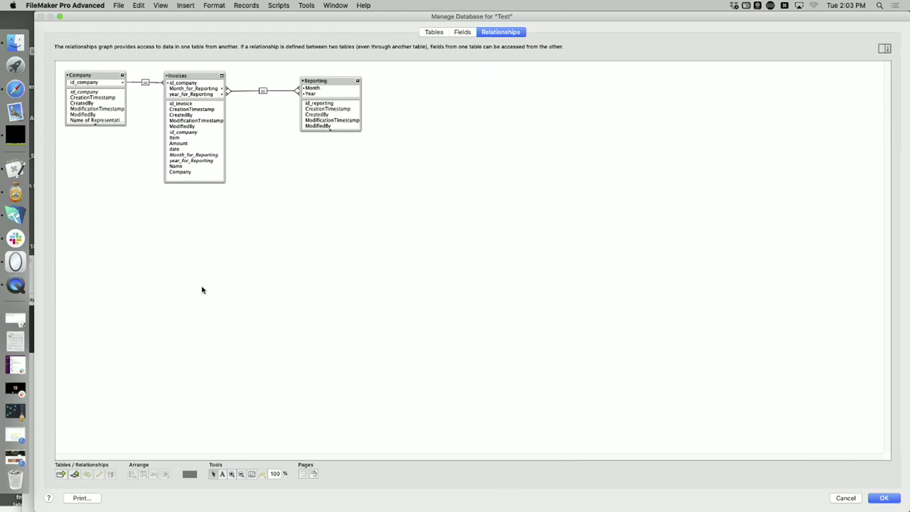
key("super+Tab")
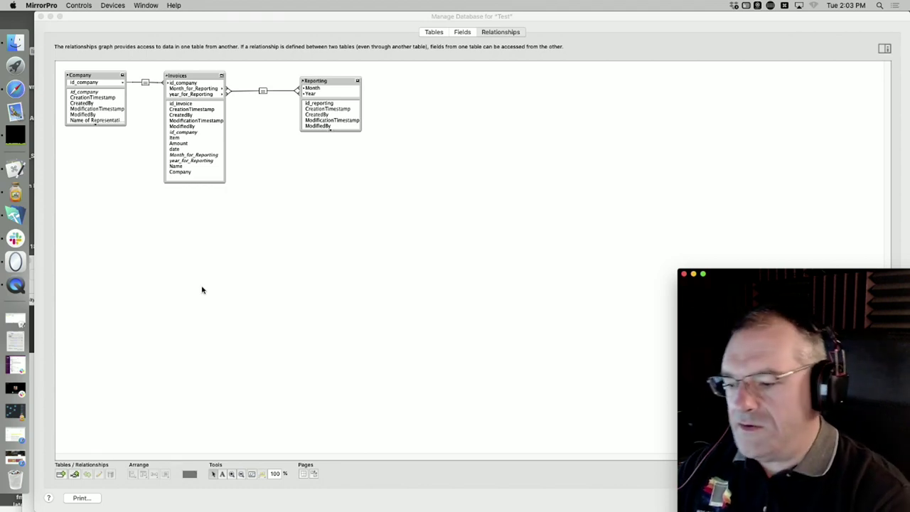
left_click(256, 231)
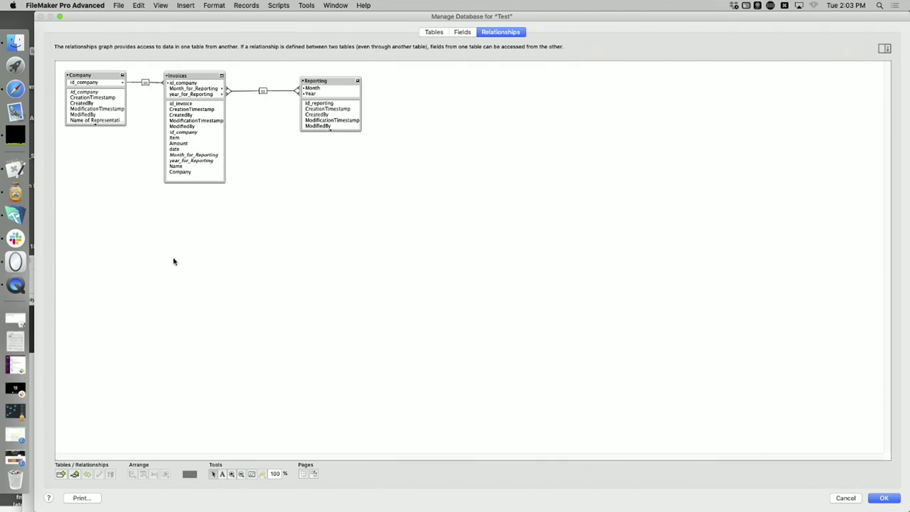
left_click(845, 499)
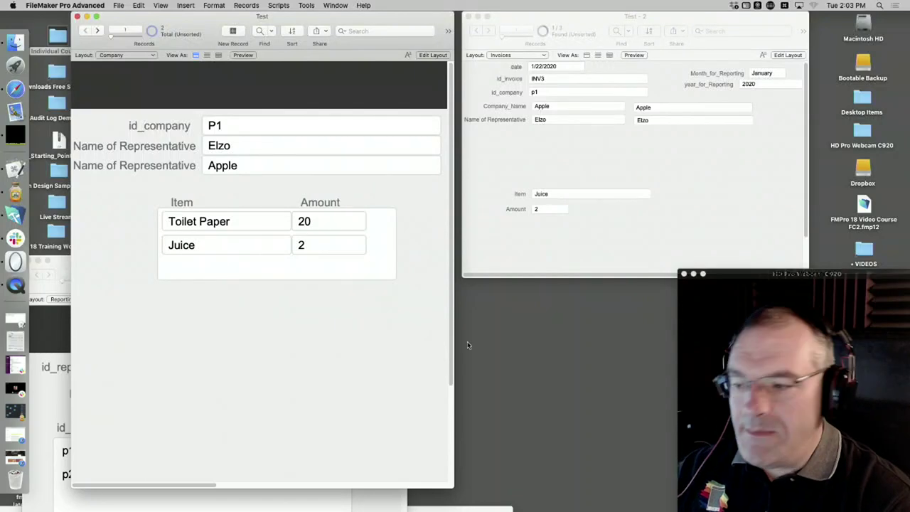
Move the Company window aside, hide FileMaker, and open the Anchor Buoy Sped tests PDF from the desktop in Preview
left_click_drag(247, 21, 427, 5)
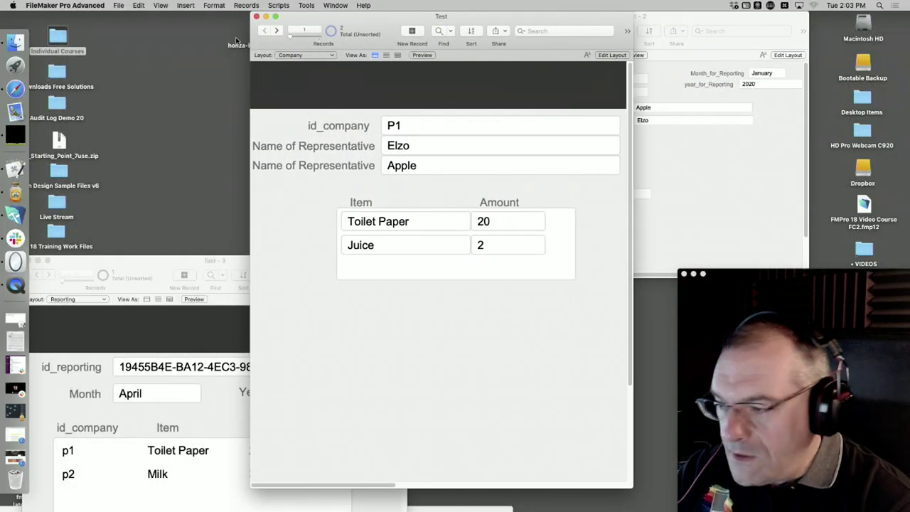
key("super+h")
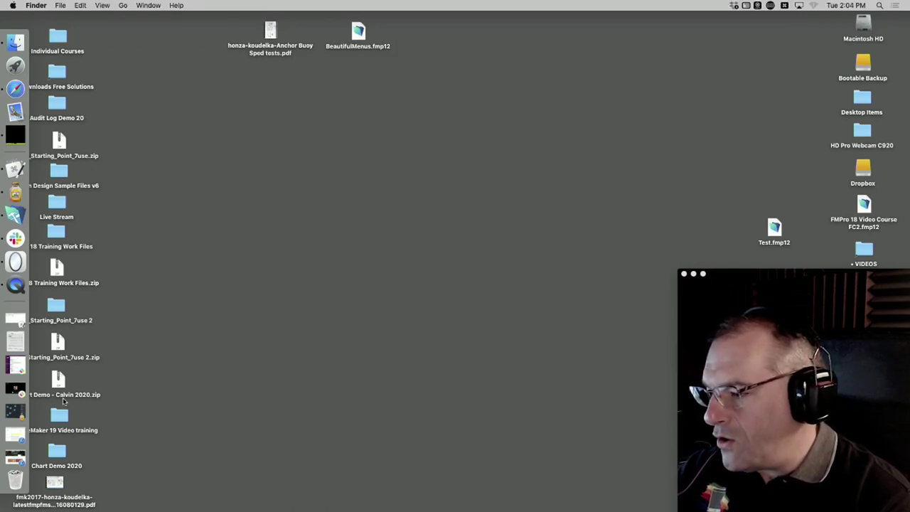
left_click(273, 40)
double_click(272, 39)
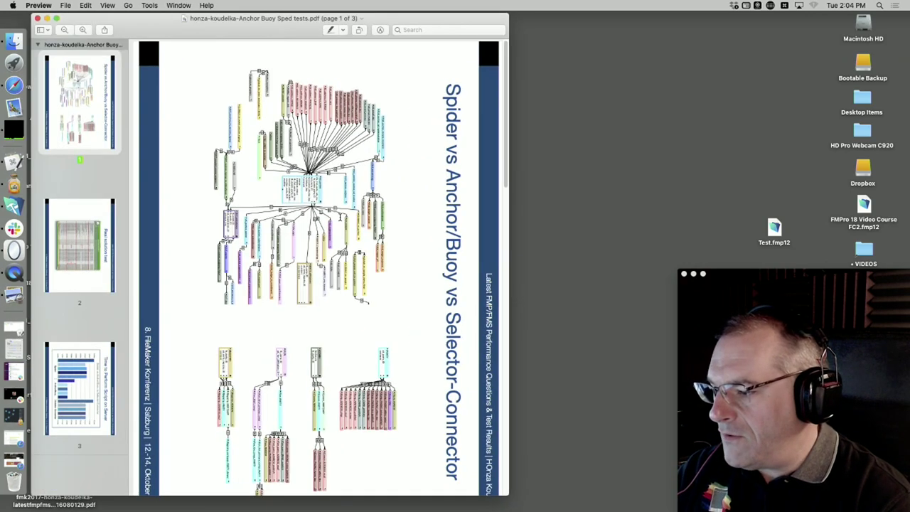
Rotate the PDF's first page 90° to the left and enlarge the window to show the Spider vs Anchor/Buoy vs Selector-Connector diagrams
left_click_drag(194, 26, 290, 21)
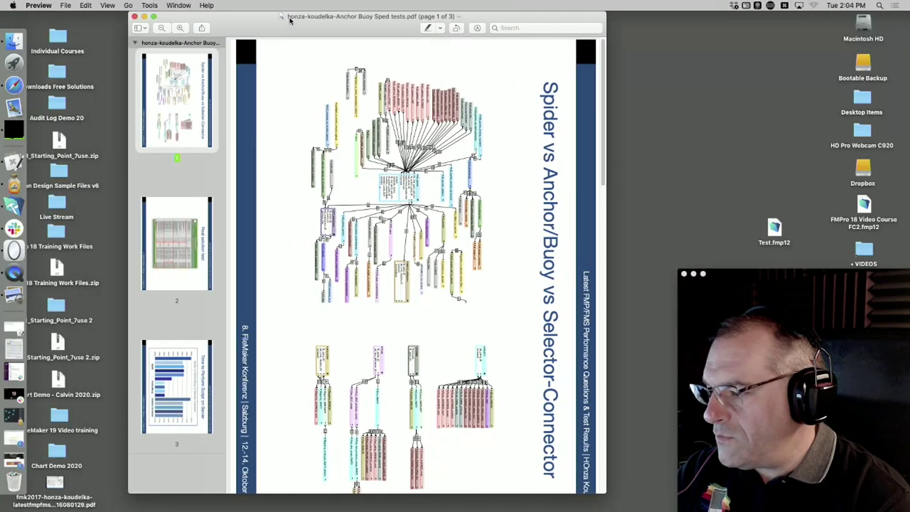
key("super+l")
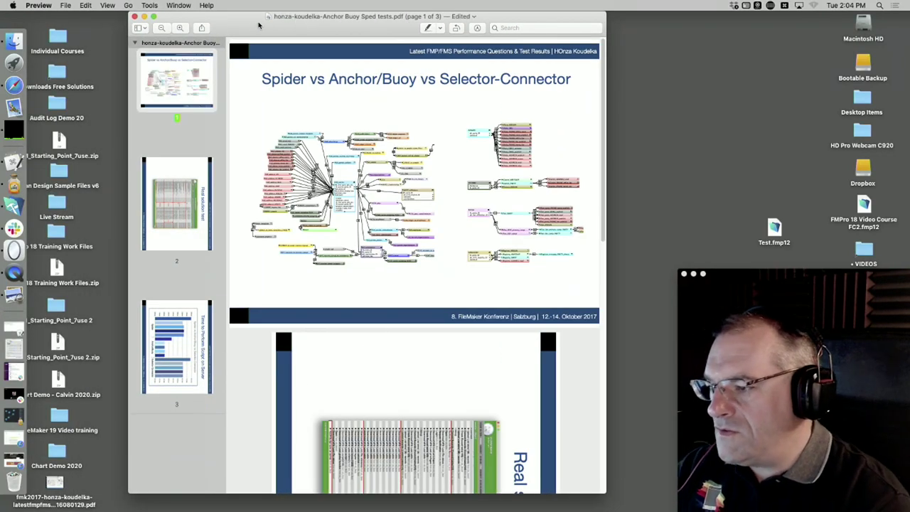
left_click_drag(305, 13, 157, 14)
left_click_drag(458, 493, 808, 491)
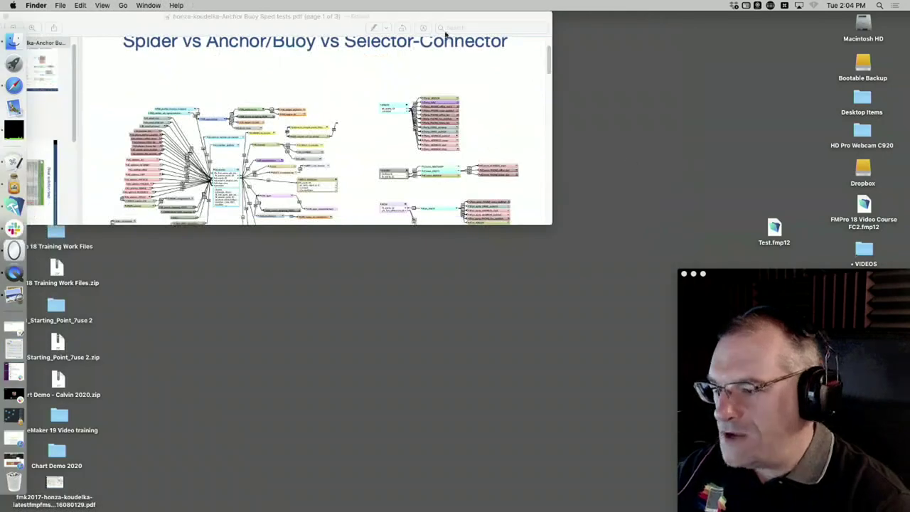
left_click_drag(448, 16, 573, 16)
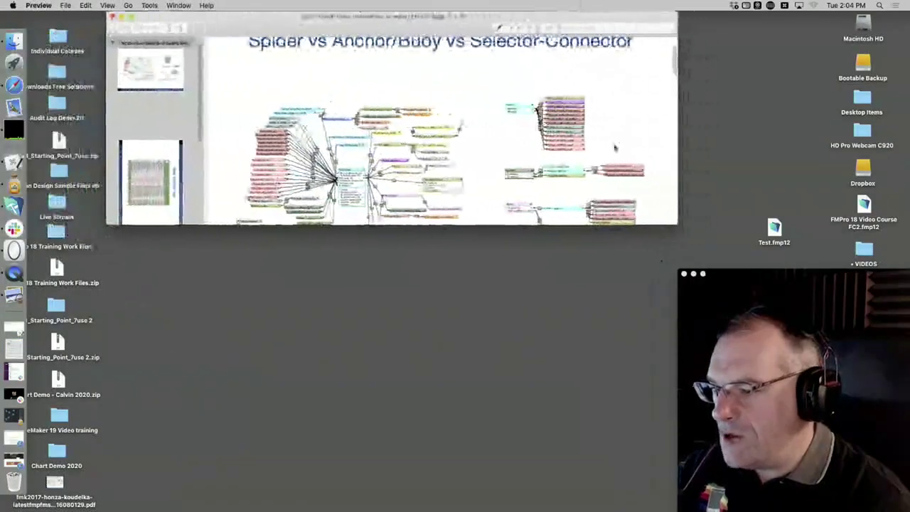
double_click(677, 229)
scroll(617, 253, "down", 3)
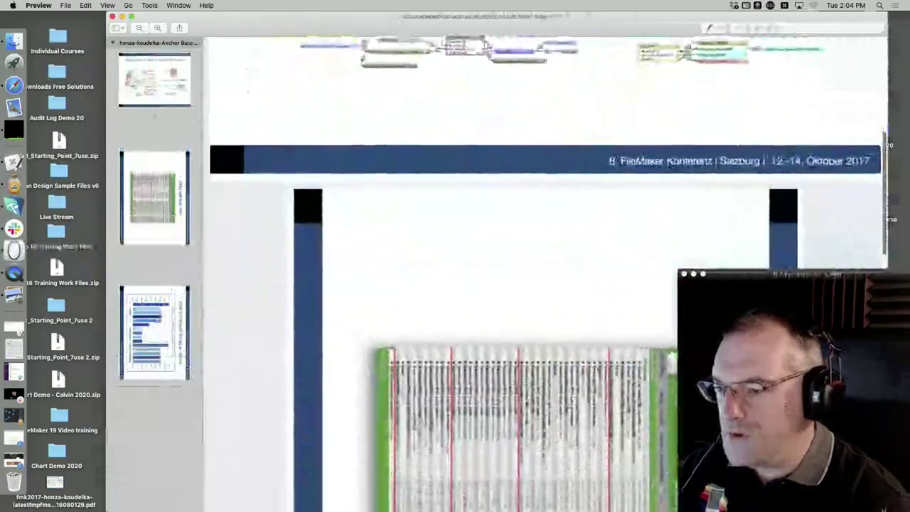
scroll(617, 253, "up", 5)
left_click_drag(592, 16, 539, 11)
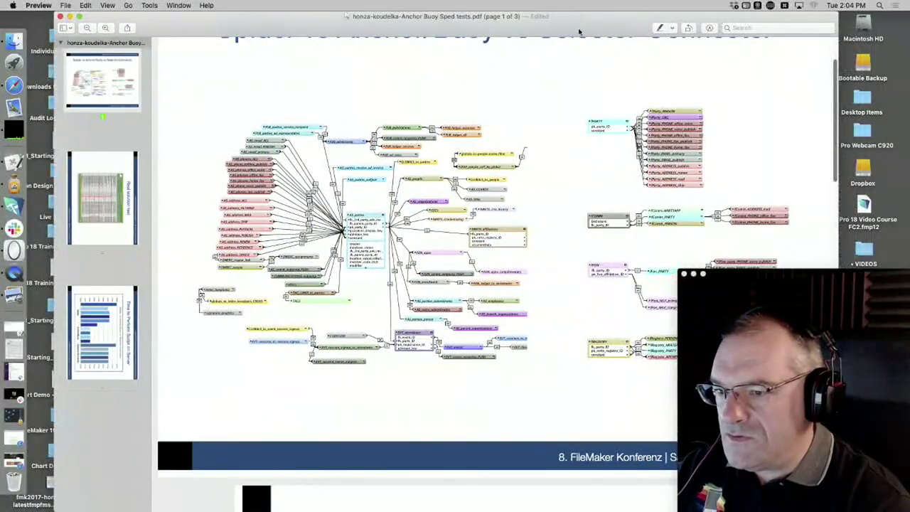
Magnify the PDF's first page, hide the webcam window and thumbnail sidebar, and examine the anchor-buoy and selector-connector relationship diagrams
left_click(105, 27)
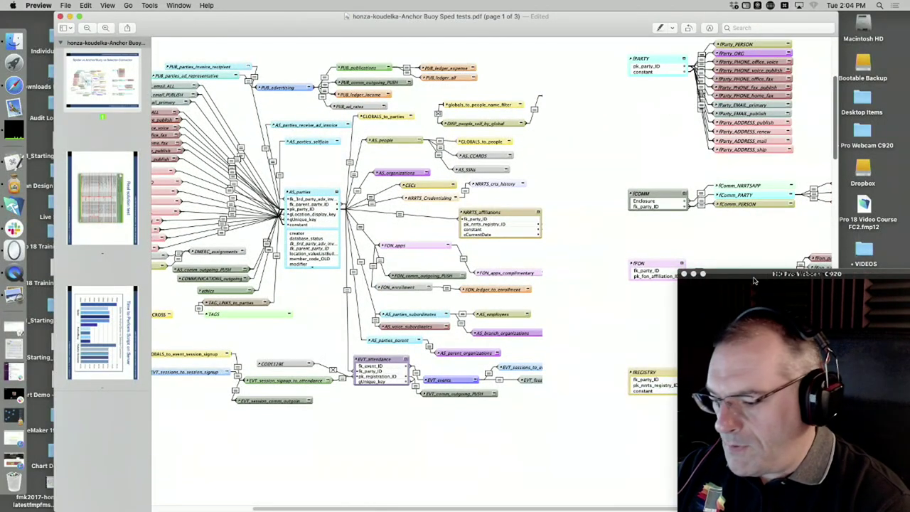
left_click(818, 462)
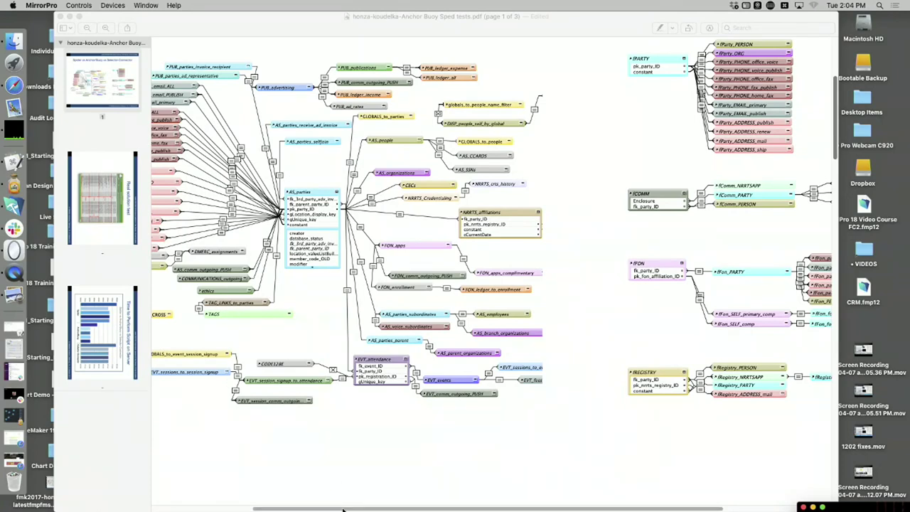
left_click(326, 441)
scroll(295, 449, "left", 3)
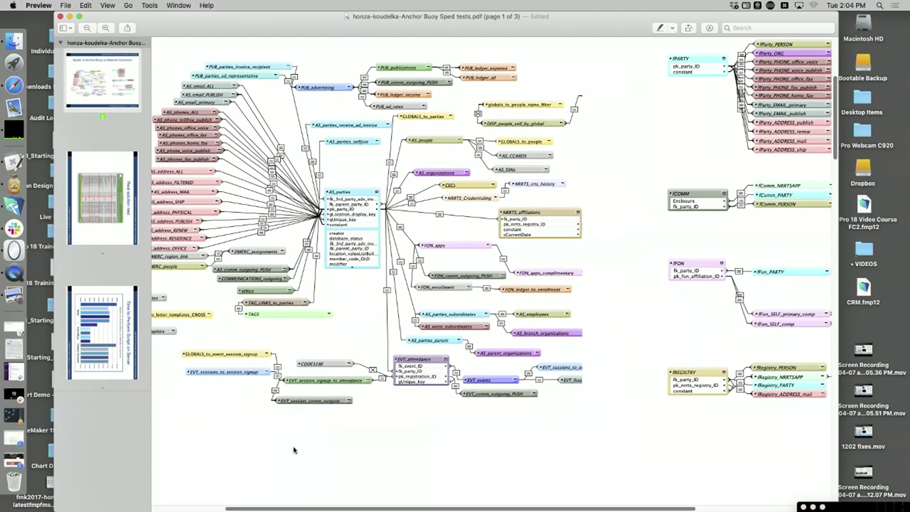
left_click(65, 28)
left_click(78, 40)
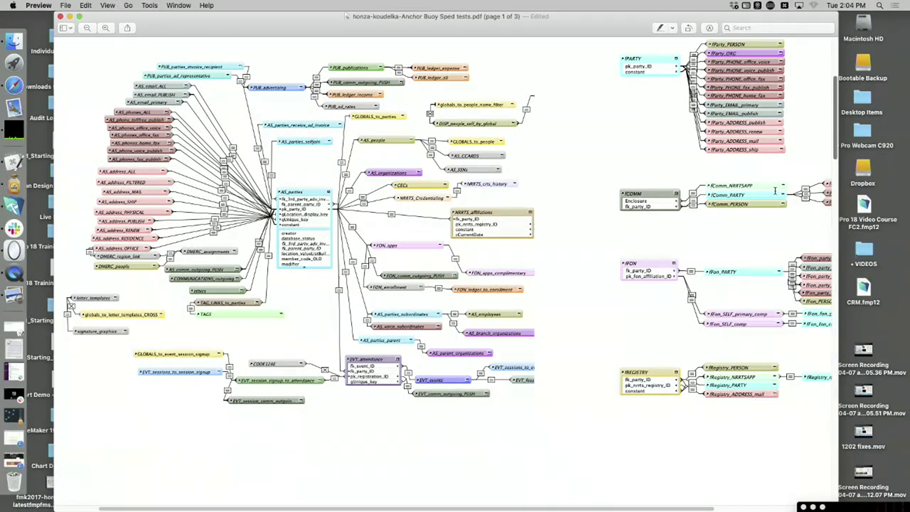
scroll(730, 196, "up", 2)
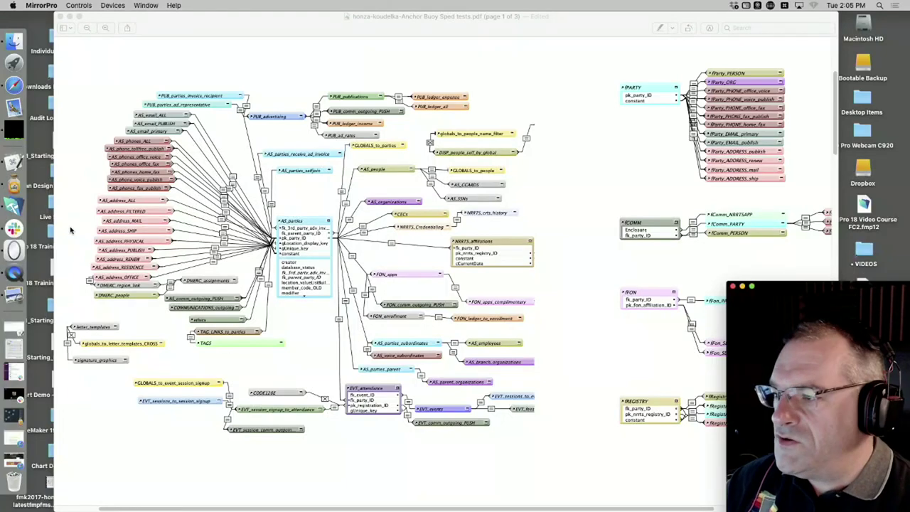
Close the PDF and switch back to FileMaker Pro to show the Test database windows
left_click(61, 16)
left_click(209, 86)
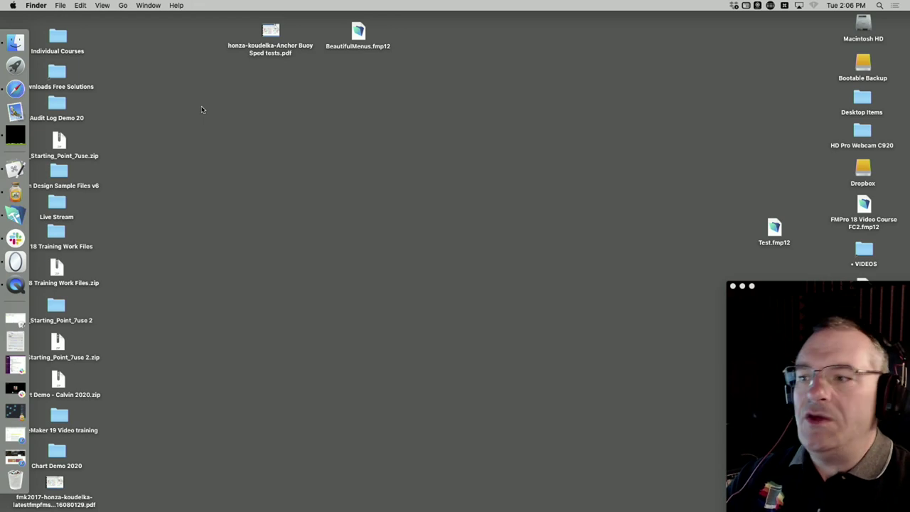
left_click(15, 214)
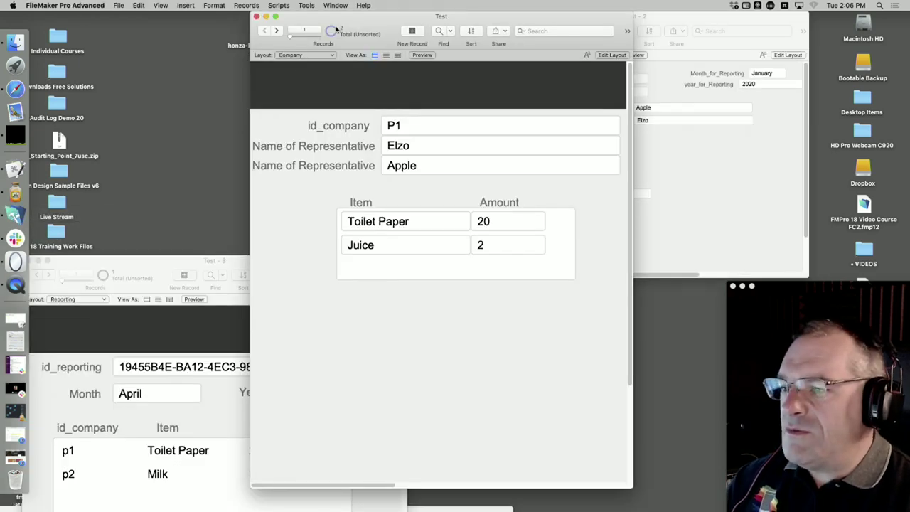
Rearrange the database windows, shifting Company slightly left, Reporting lower down, and Invoices left over the Company window
left_click_drag(330, 21, 329, 20)
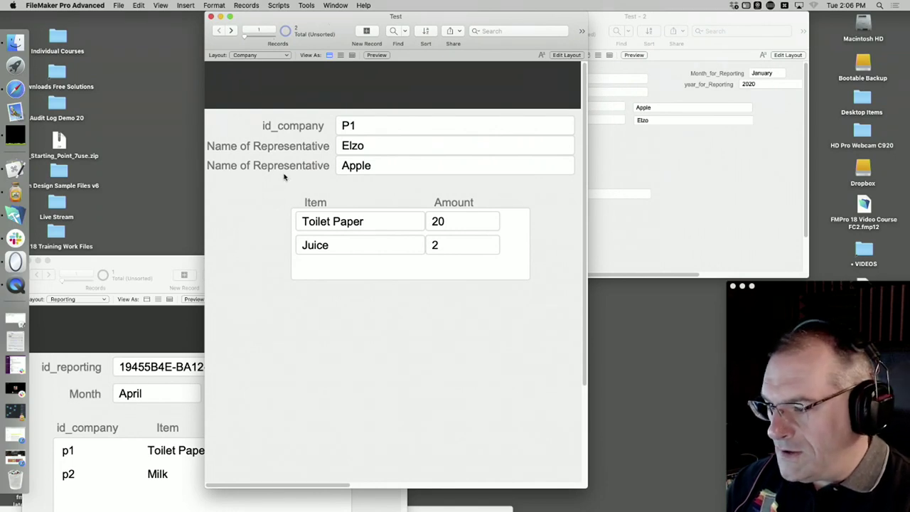
left_click_drag(149, 263, 155, 417)
left_click(672, 205)
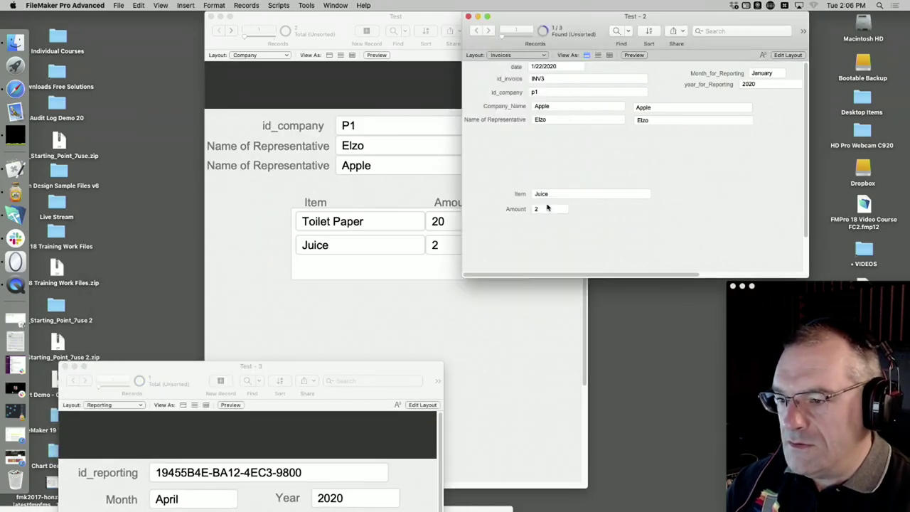
left_click_drag(579, 33, 303, 33)
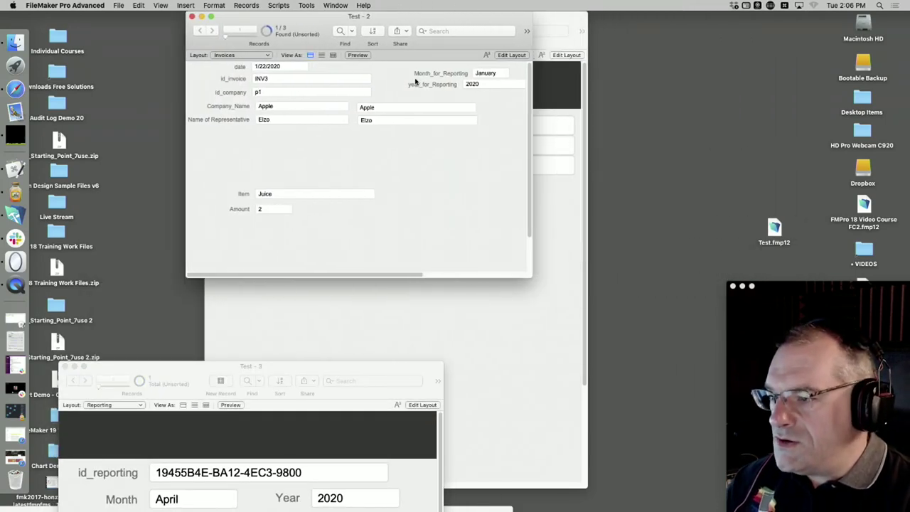
Locate the Relookup Field Contents command for the Invoices layout and check its availability with the id_company field active
left_click(306, 5)
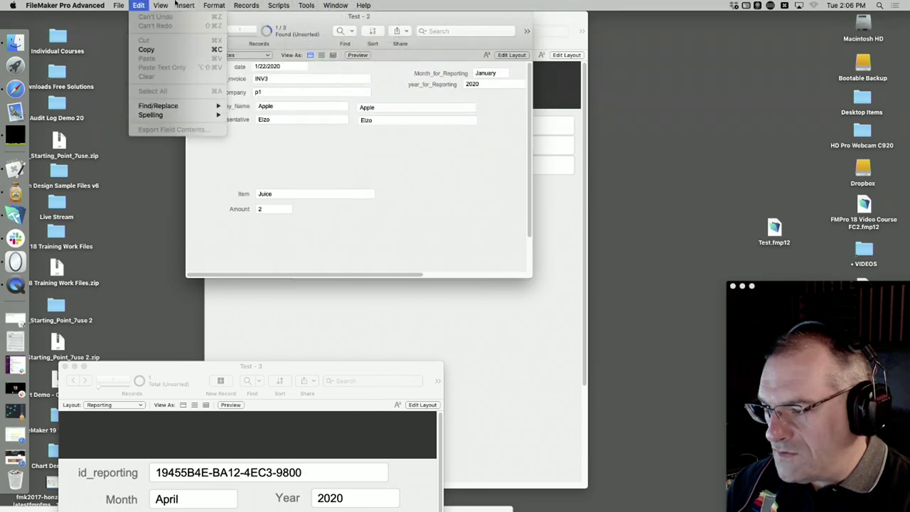
left_click(426, 165)
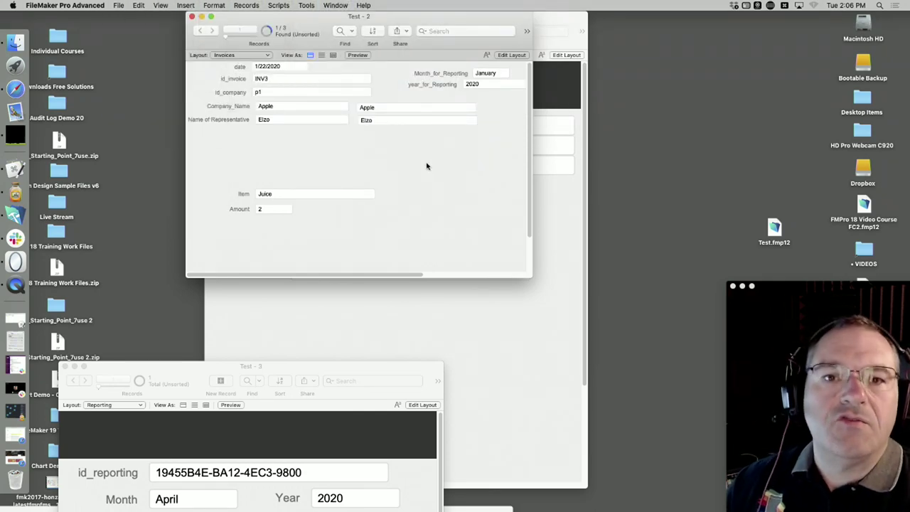
left_click(335, 5)
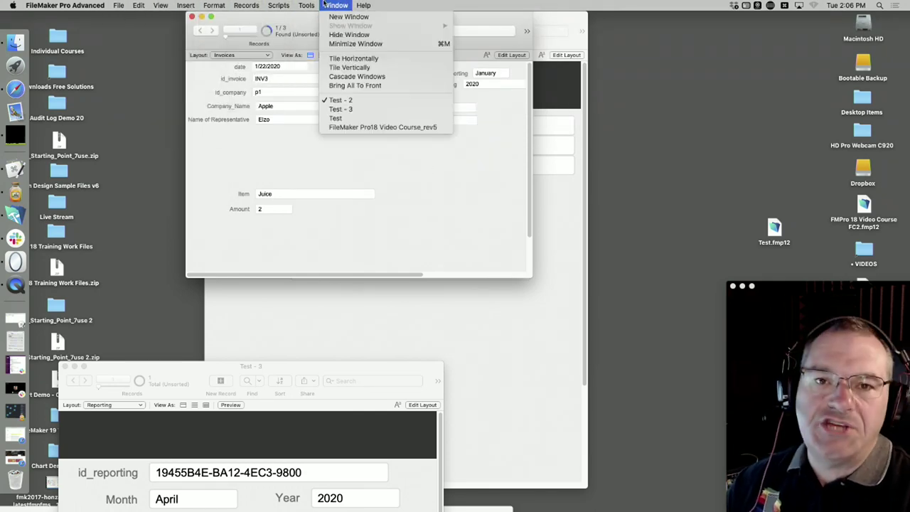
left_click(412, 227)
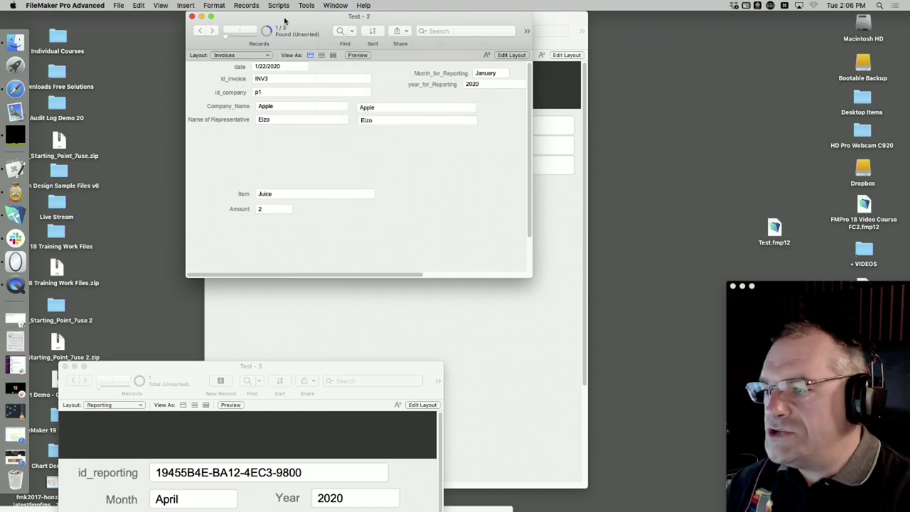
left_click(247, 5)
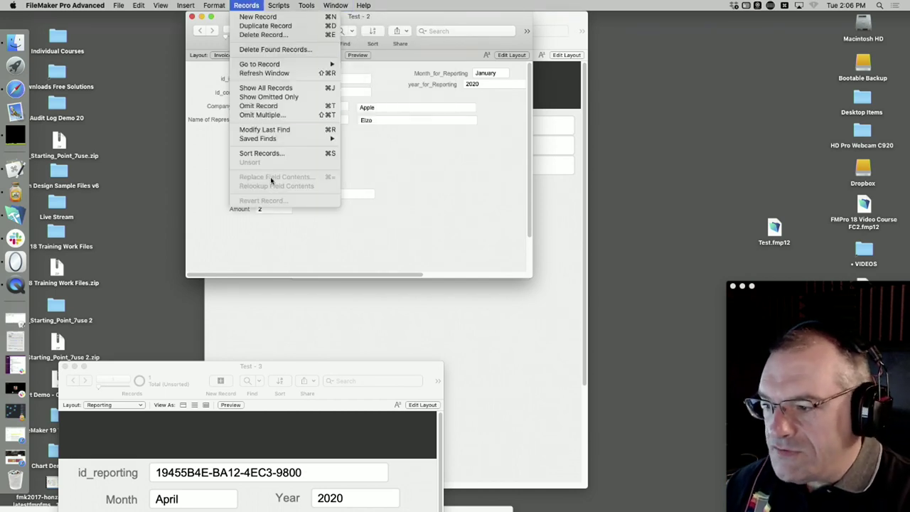
left_click(443, 205)
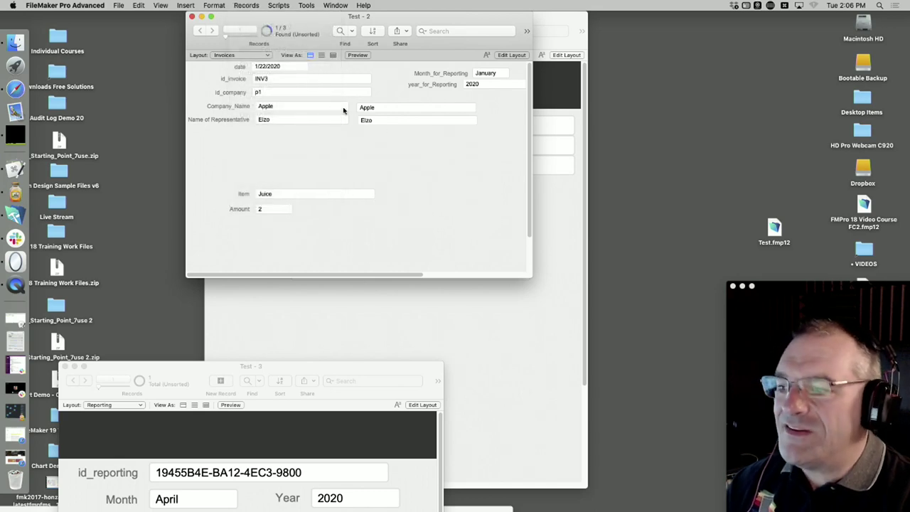
left_click(269, 93)
left_click(246, 5)
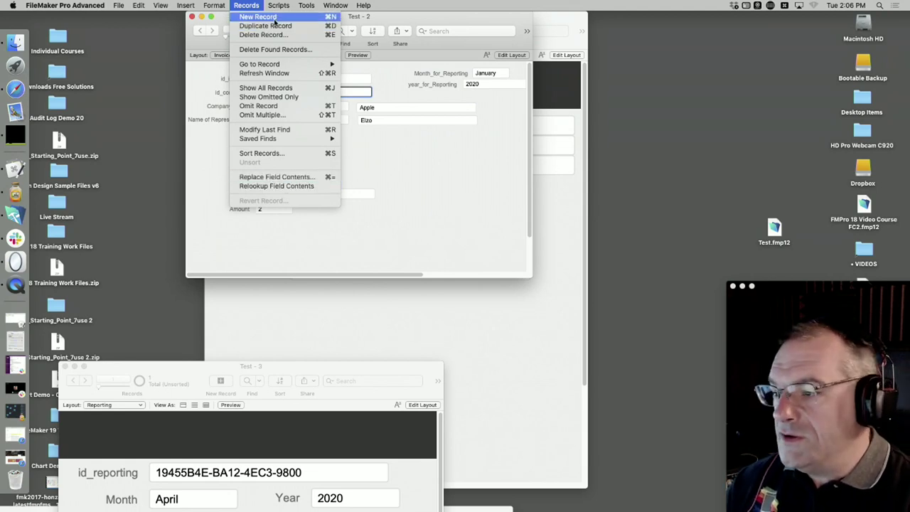
left_click(453, 189)
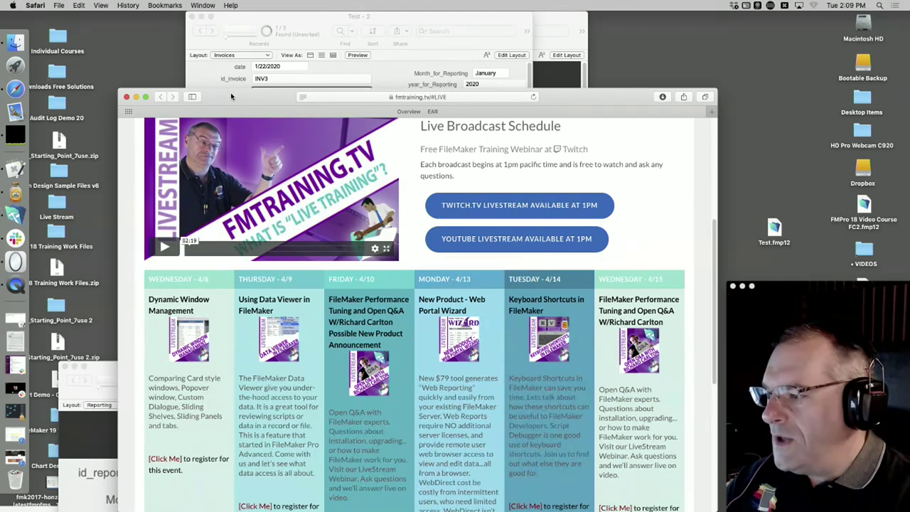
Move the Safari window to the top of the screen and review the fmtraining.tv live broadcast schedule
left_click_drag(231, 96, 243, 19)
scroll(221, 281, "up", 7)
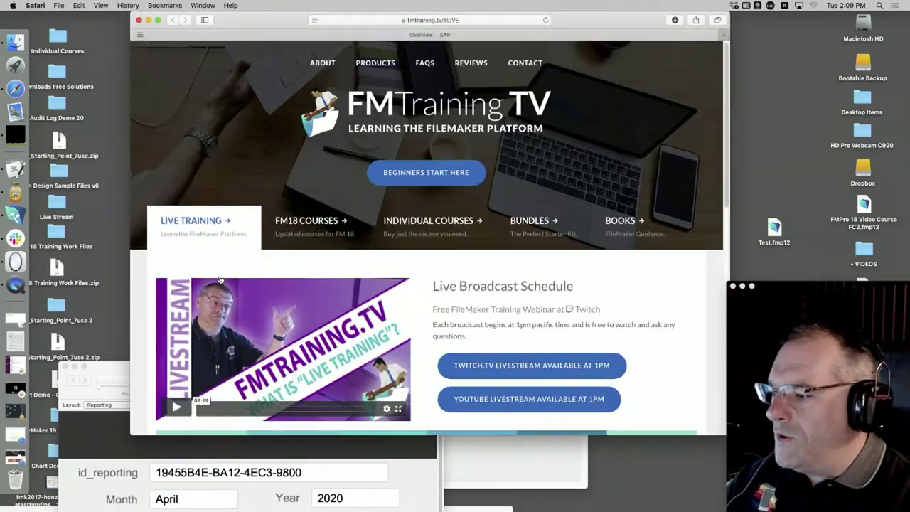
scroll(220, 279, "down", 8)
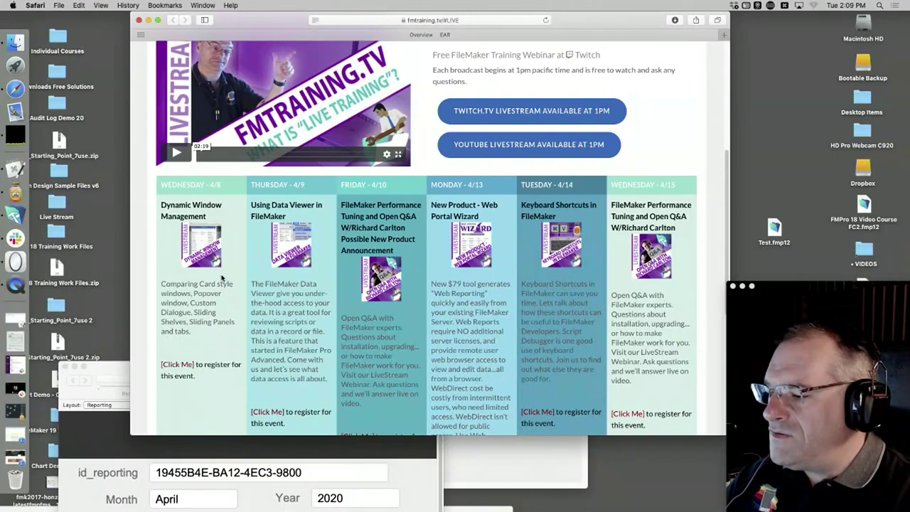